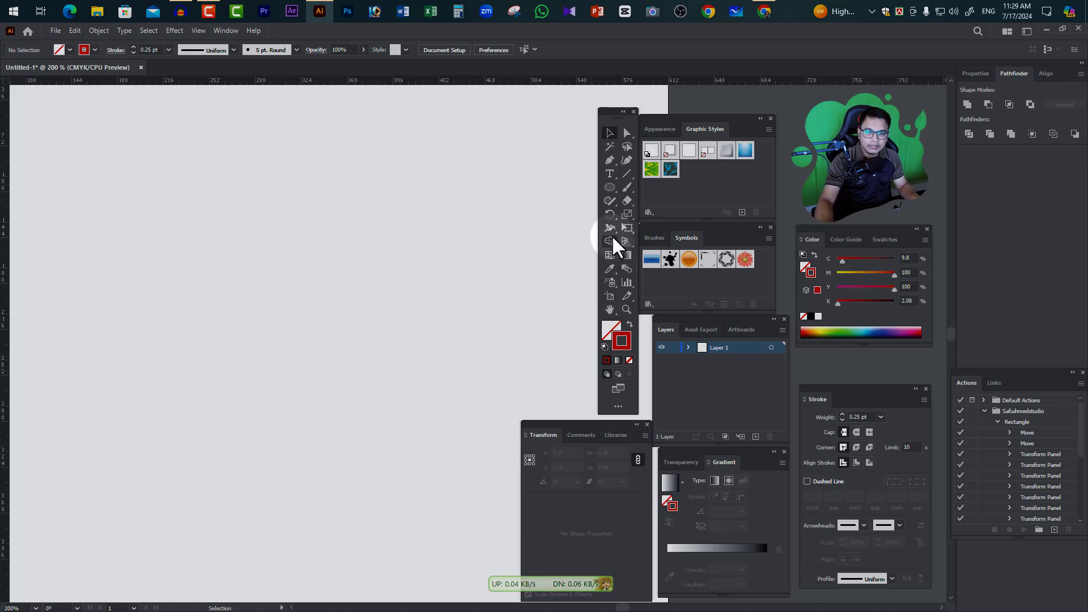
Draw a circle about 40 pt wide on the upper left of the canvas with a dark red fill and no stroke
click(607, 188)
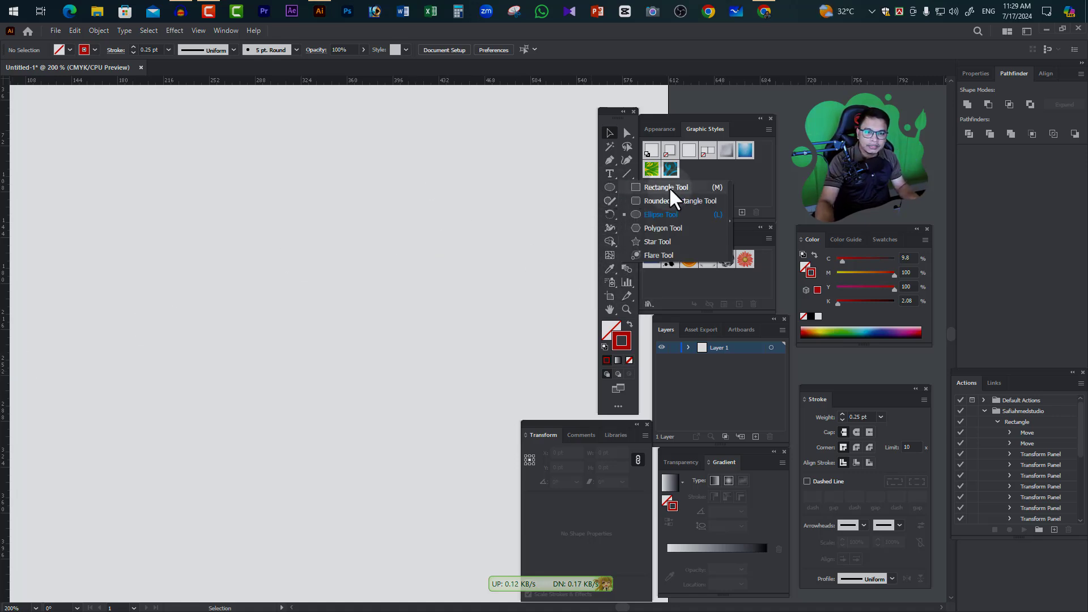
drag(107, 150, 159, 202)
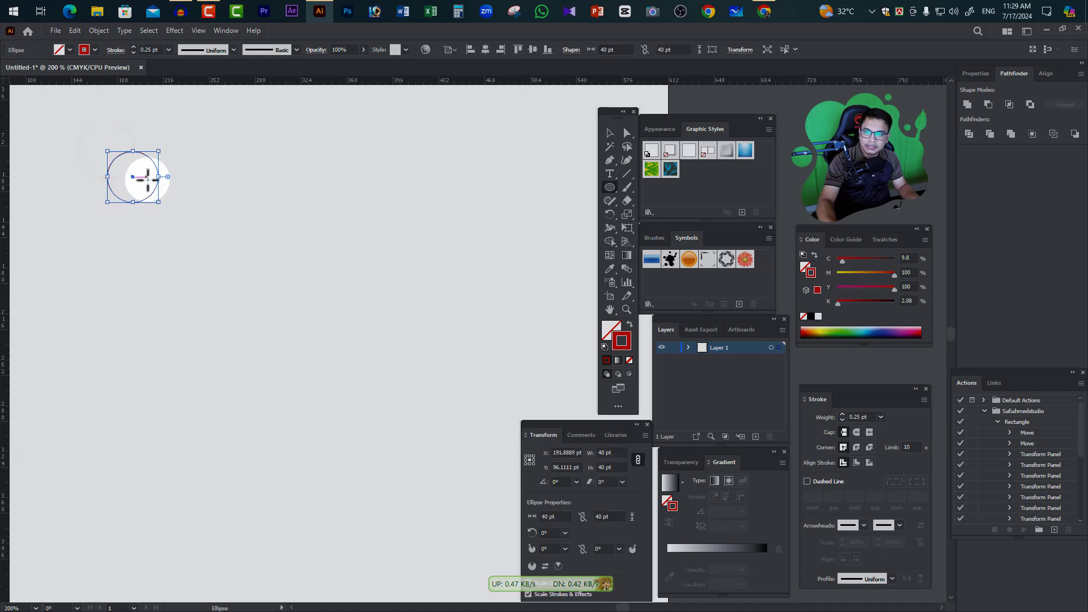
click(629, 325)
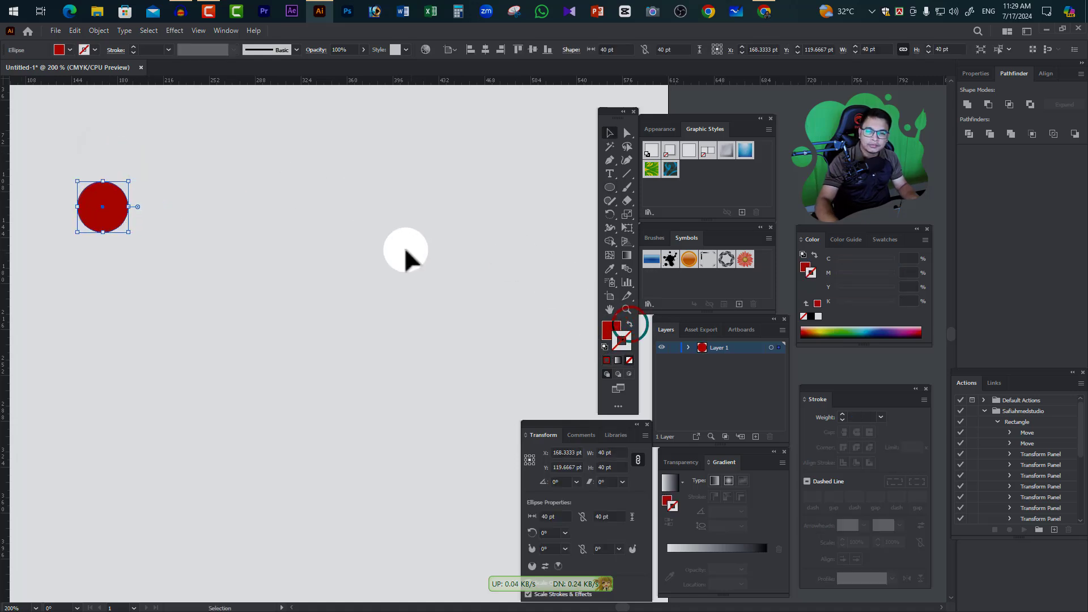
Draw a second circle about 49 pt wide, well to the right of the red one, with an olive yellow fill and no stroke
click(609, 188)
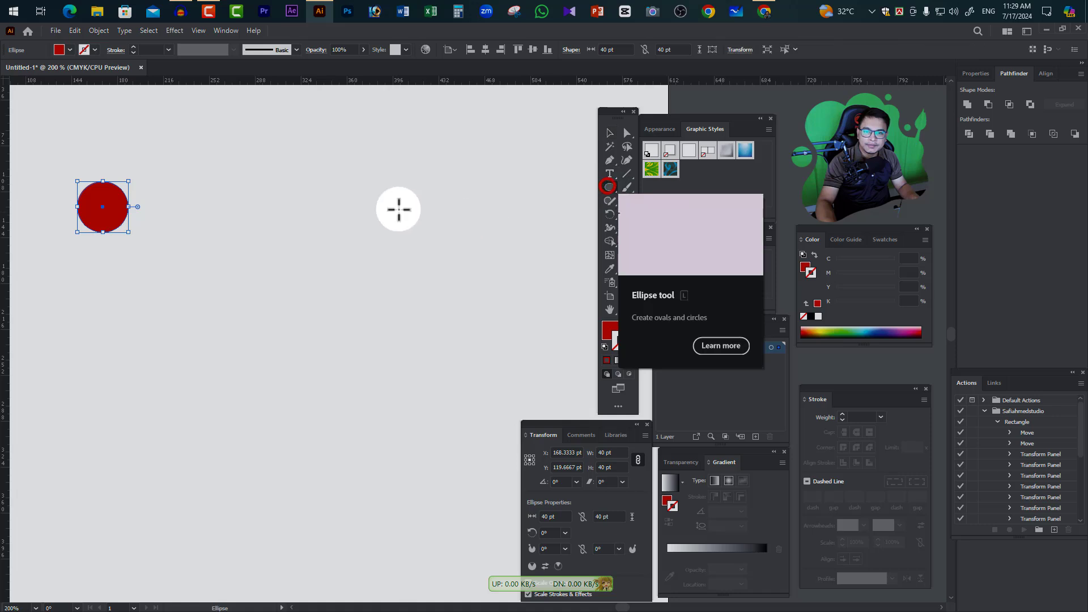
drag(421, 183, 485, 240)
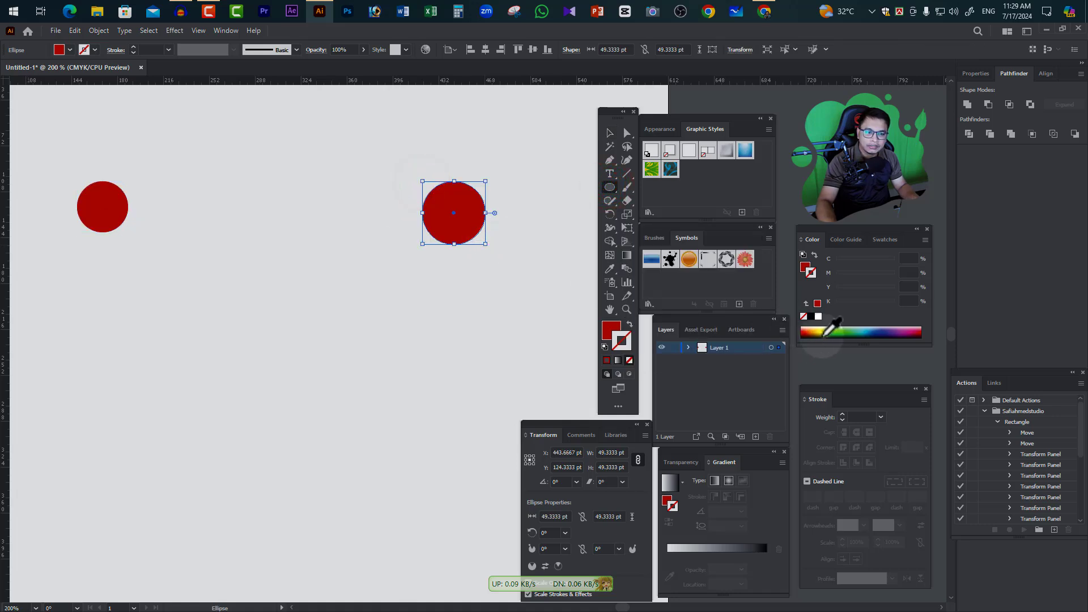
click(818, 333)
click(629, 324)
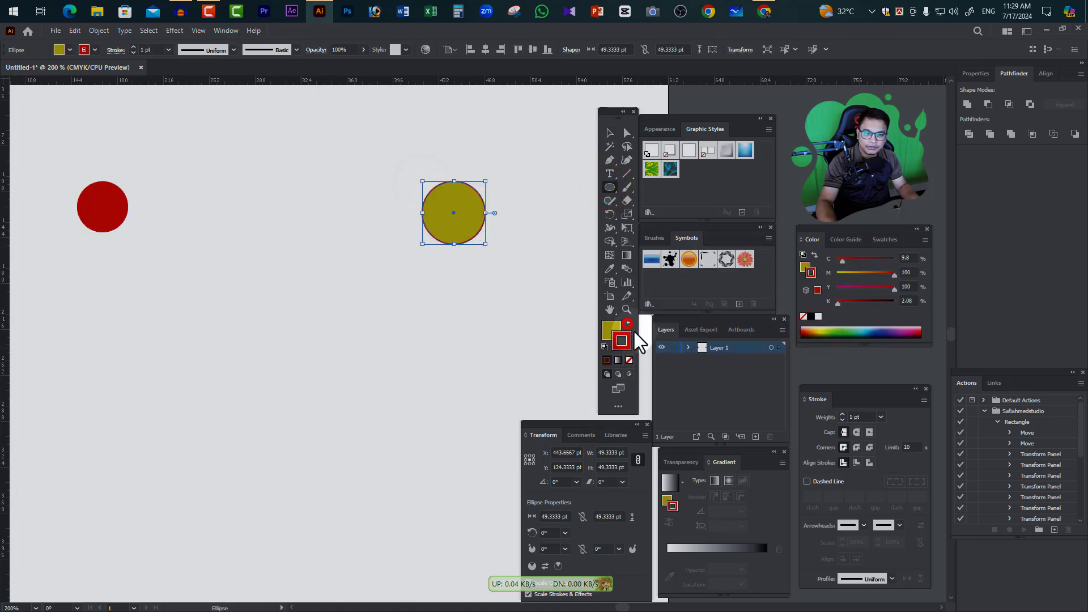
click(629, 359)
click(609, 133)
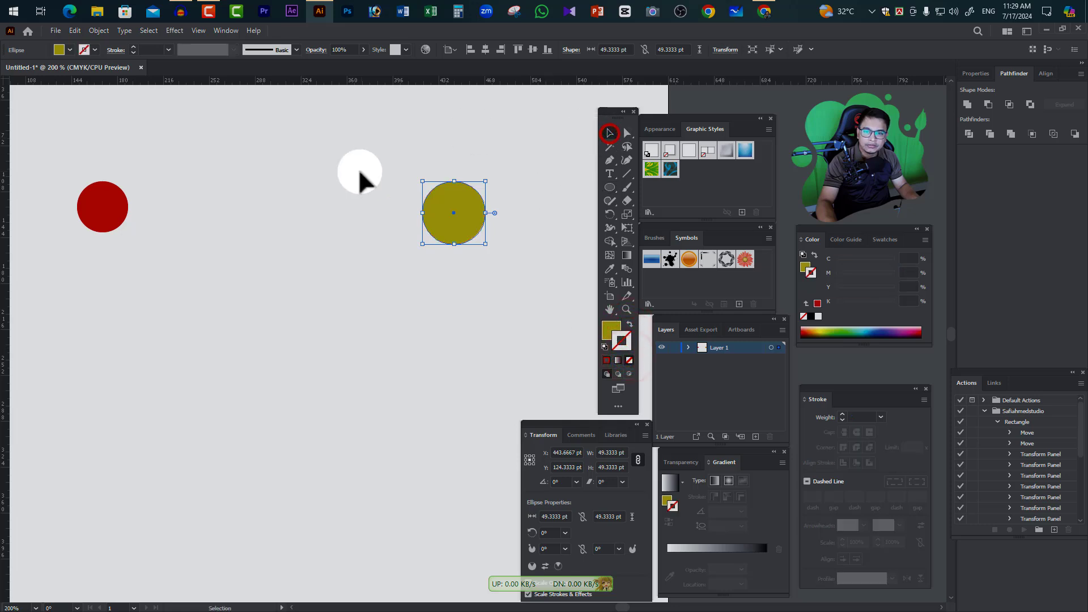
Select both circles and blend the red one into the olive one with the Blend tool
click(71, 155)
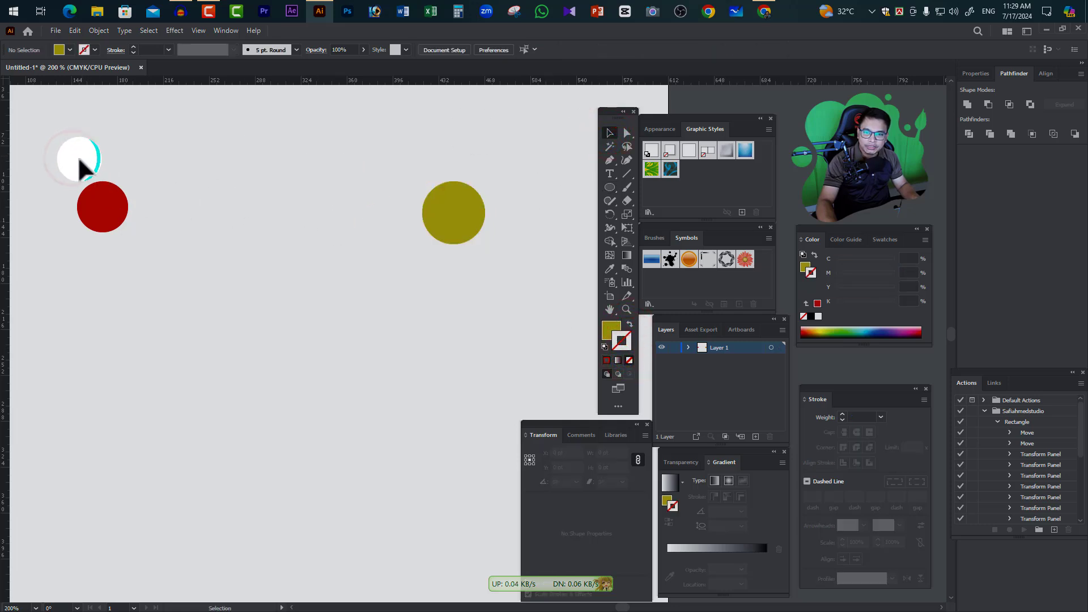
drag(66, 161, 521, 261)
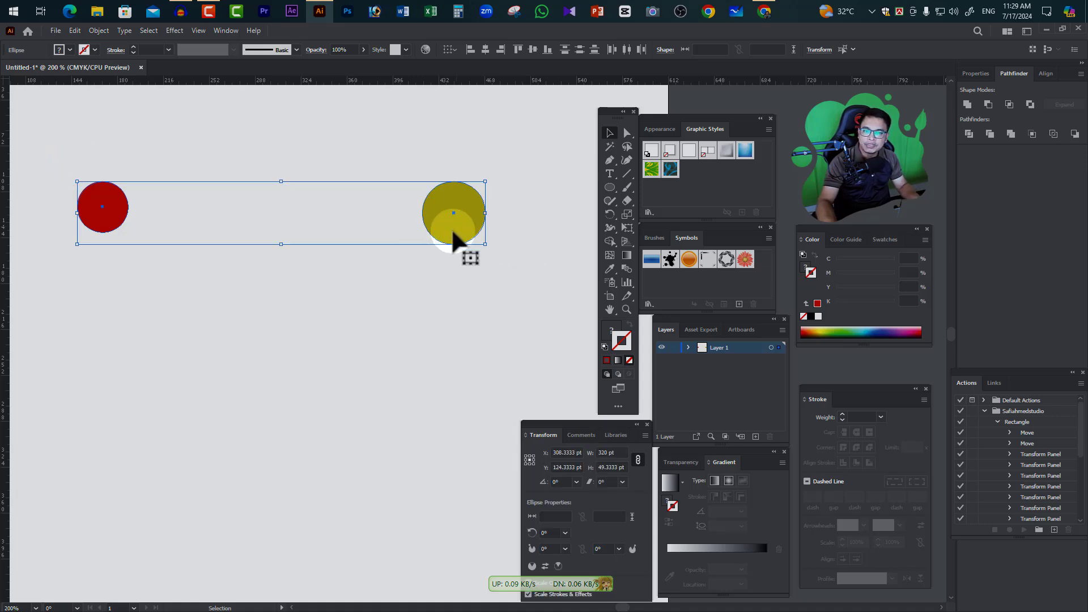
click(626, 266)
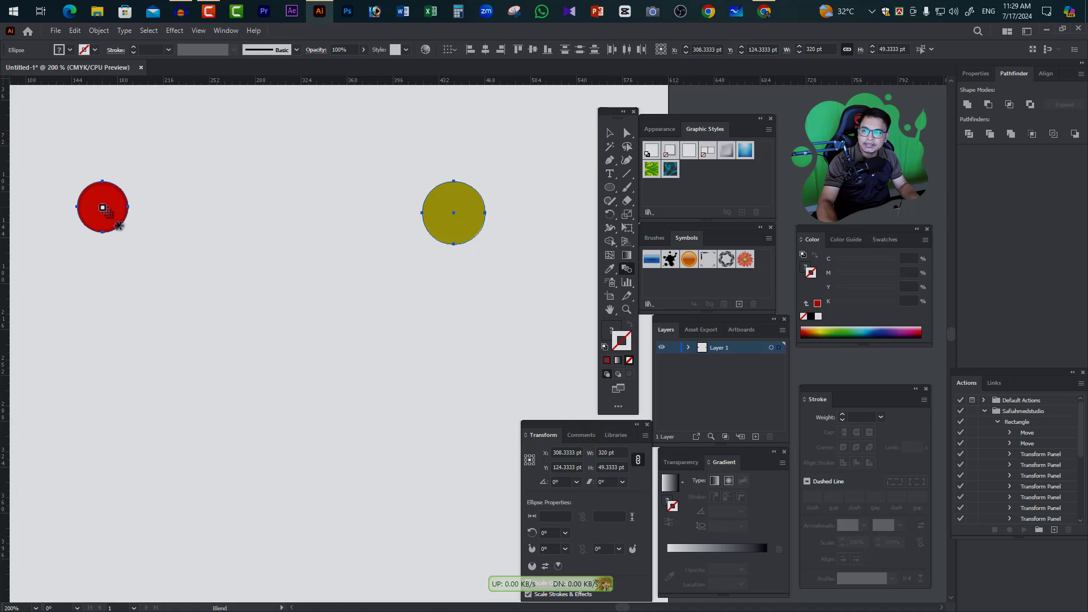
click(103, 208)
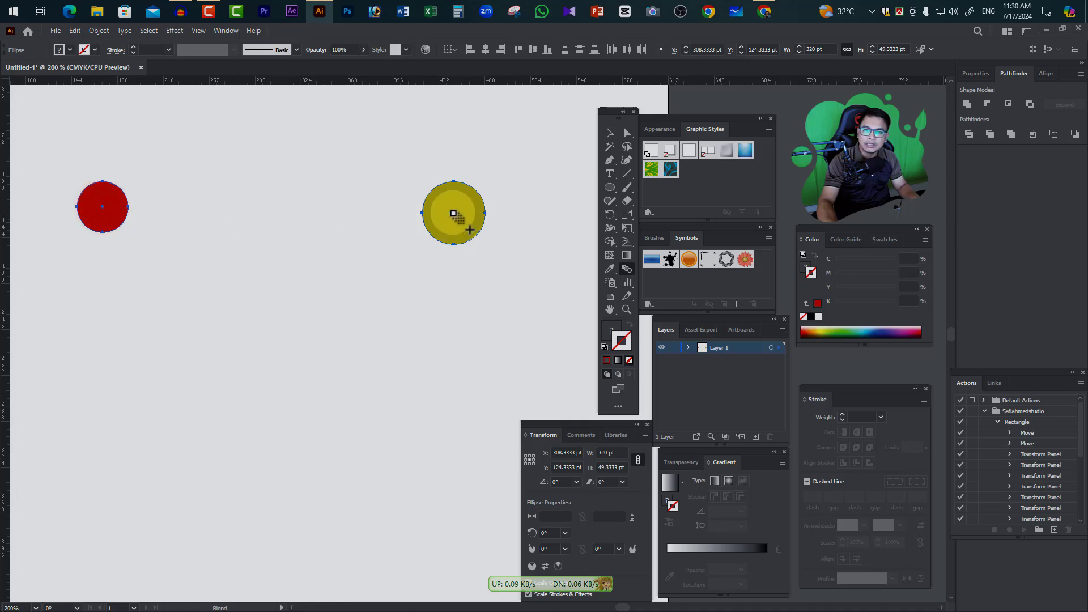
click(453, 213)
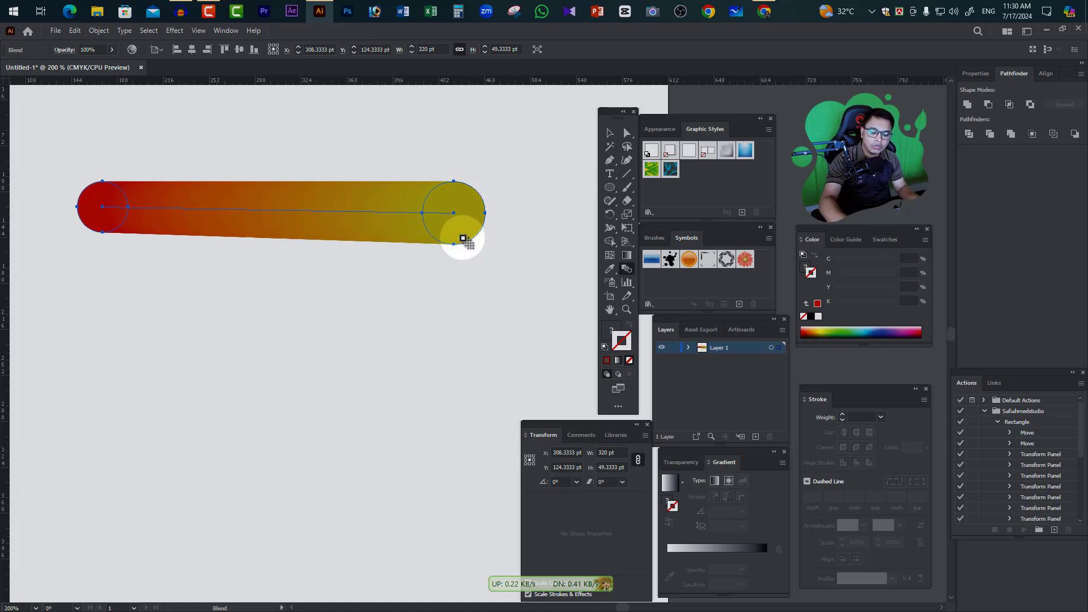
Inspect the circle blend in outline view, return to preview, and look up its Blend Options
key(ctrl+y)
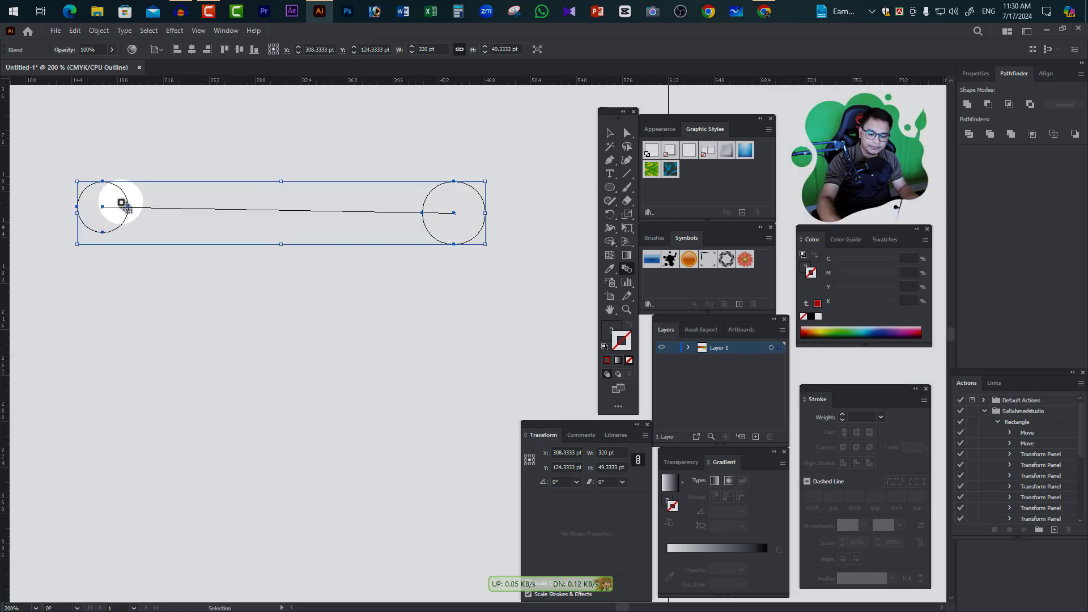
key(ctrl+y)
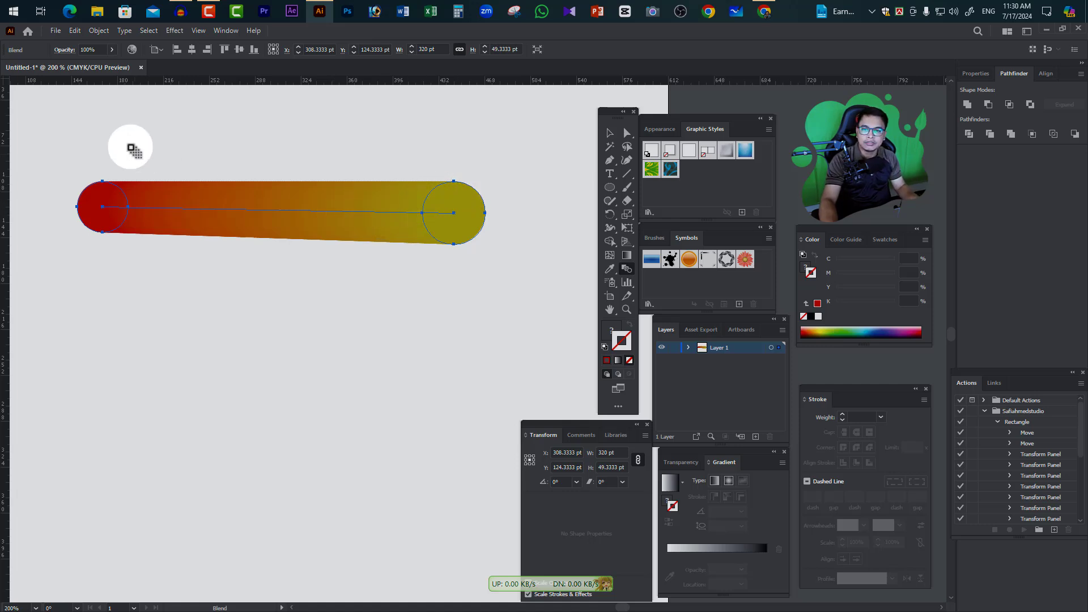
click(96, 31)
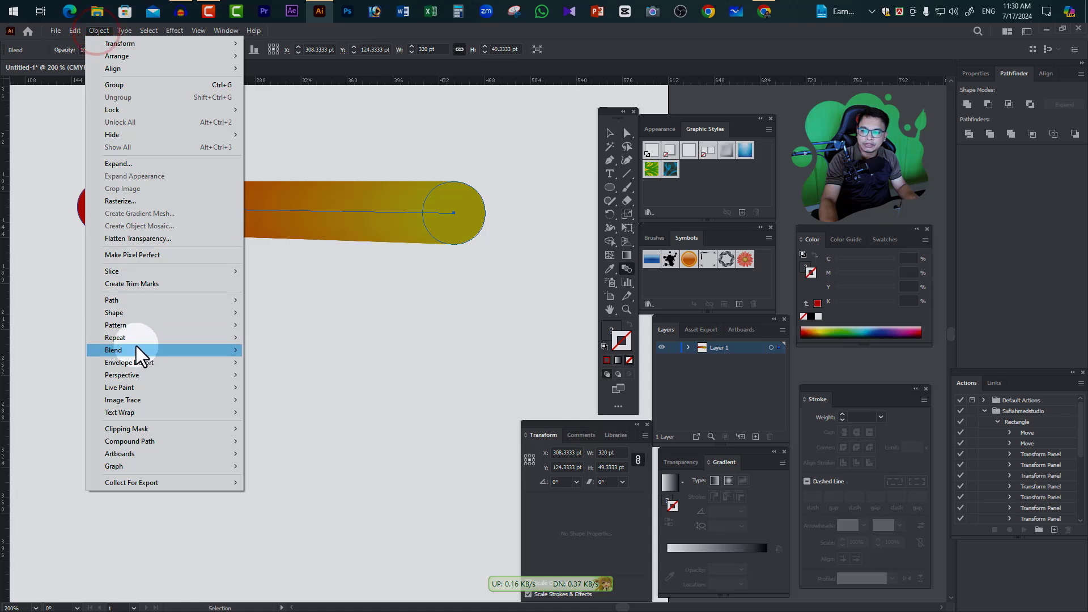
mouse_move(123, 350)
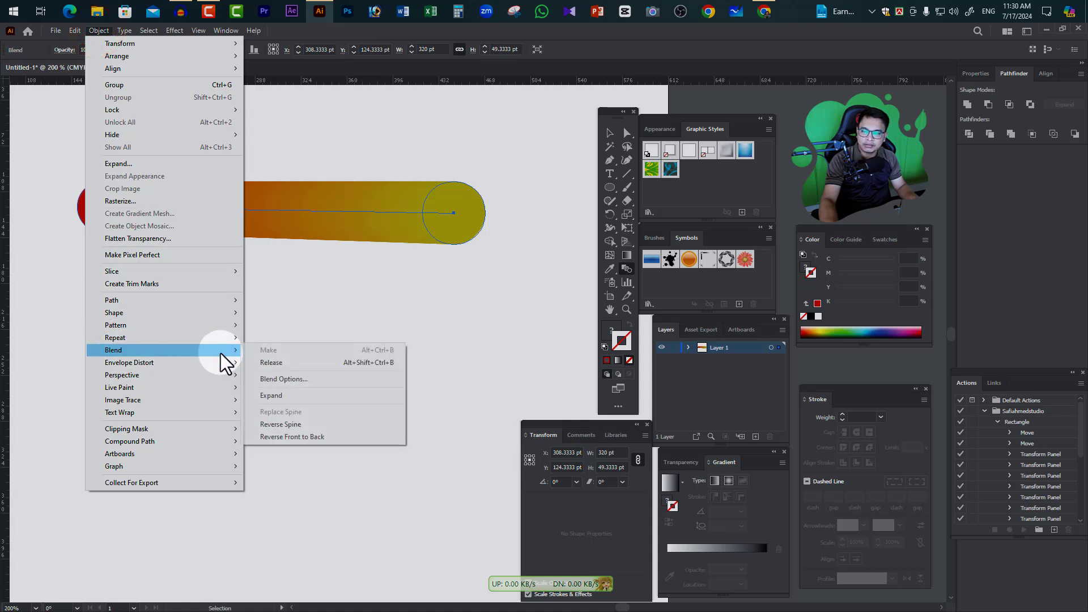
click(301, 379)
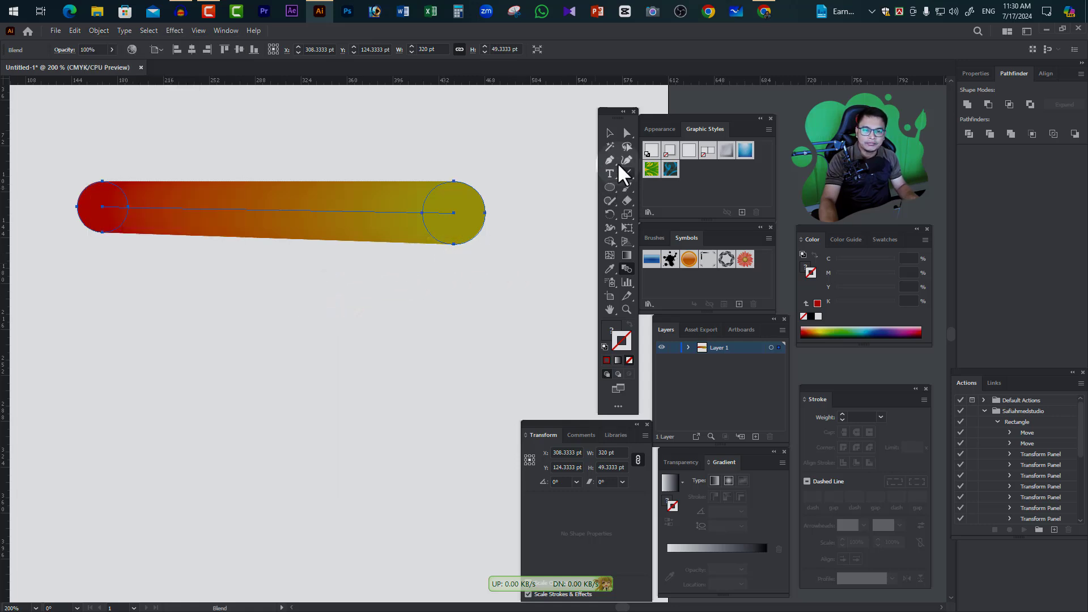
click(610, 187)
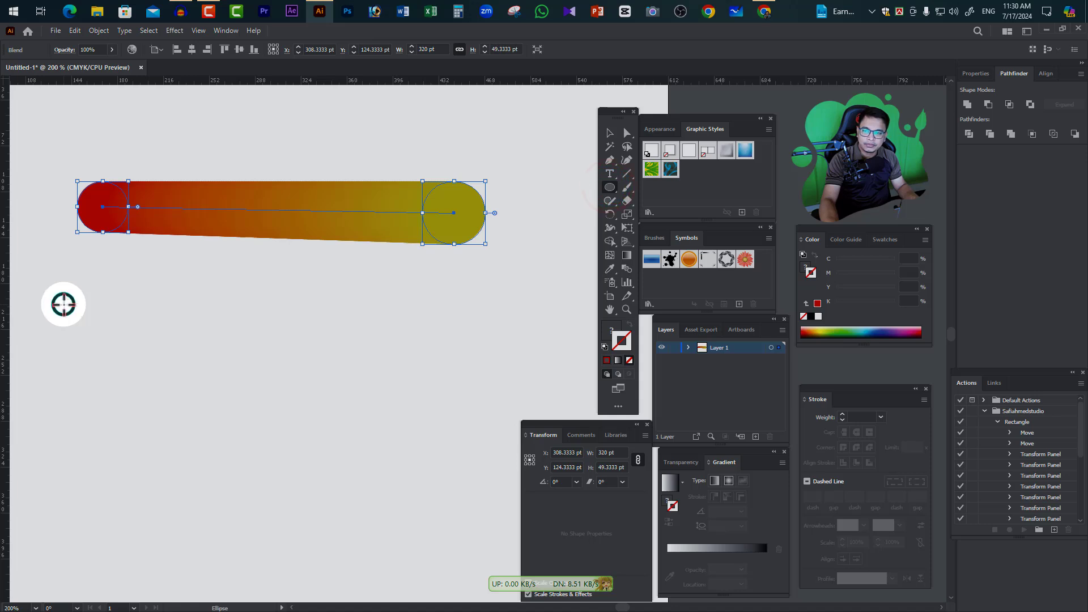
click(62, 304)
click(585, 344)
Draw two olive stars below the circle blend, a small one about 51 pt wide and a rotated larger one about 98 by 103 pt
drag(615, 186, 696, 242)
drag(52, 320, 83, 338)
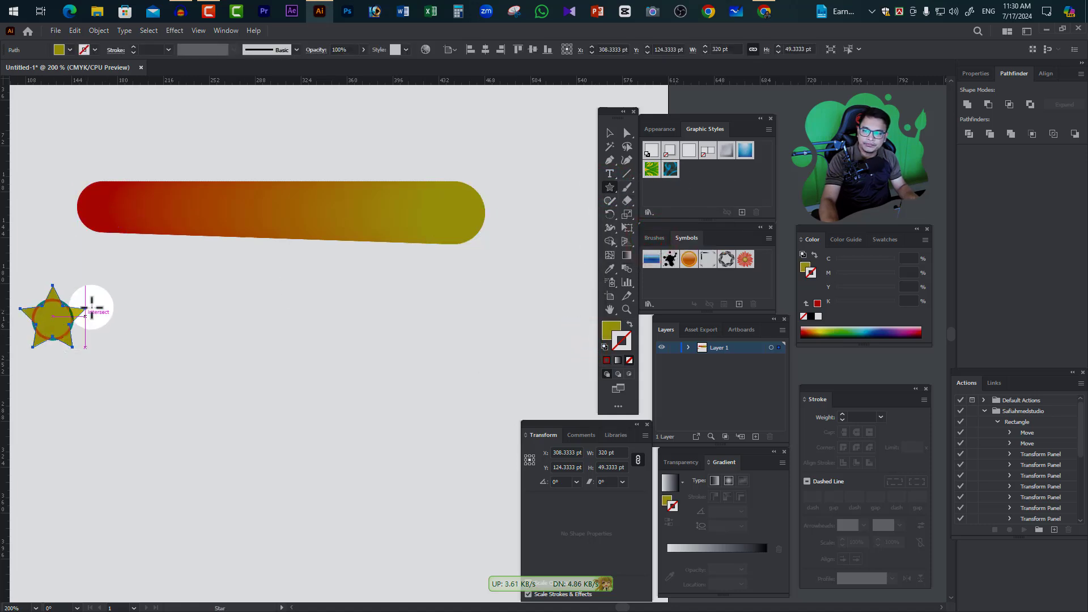
drag(464, 307, 521, 348)
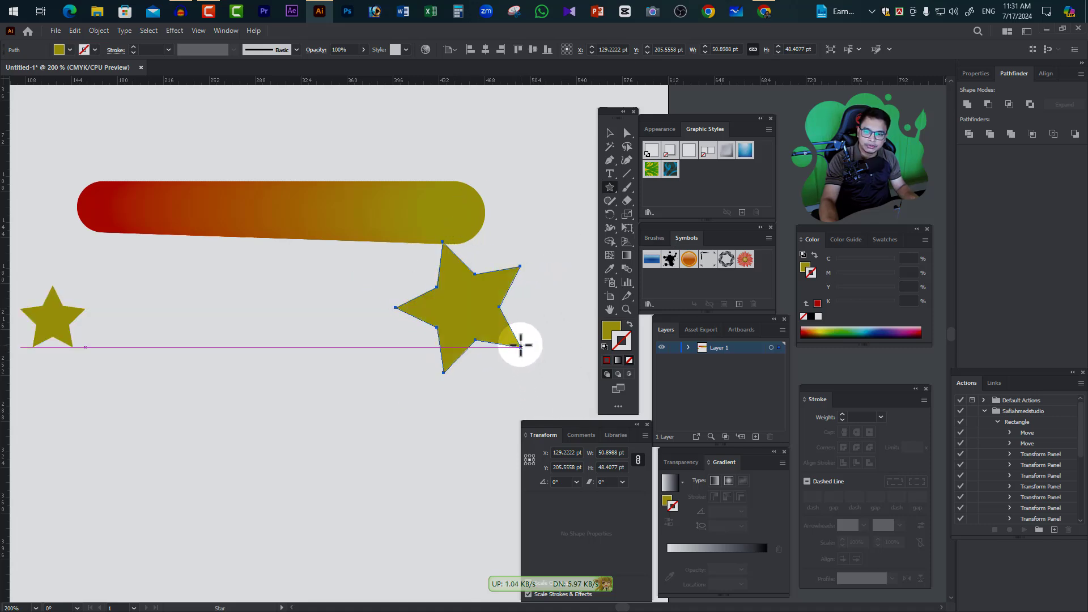
Move the larger star slightly down, away from the circle blend, and fill it dark red
click(610, 133)
drag(478, 302, 484, 339)
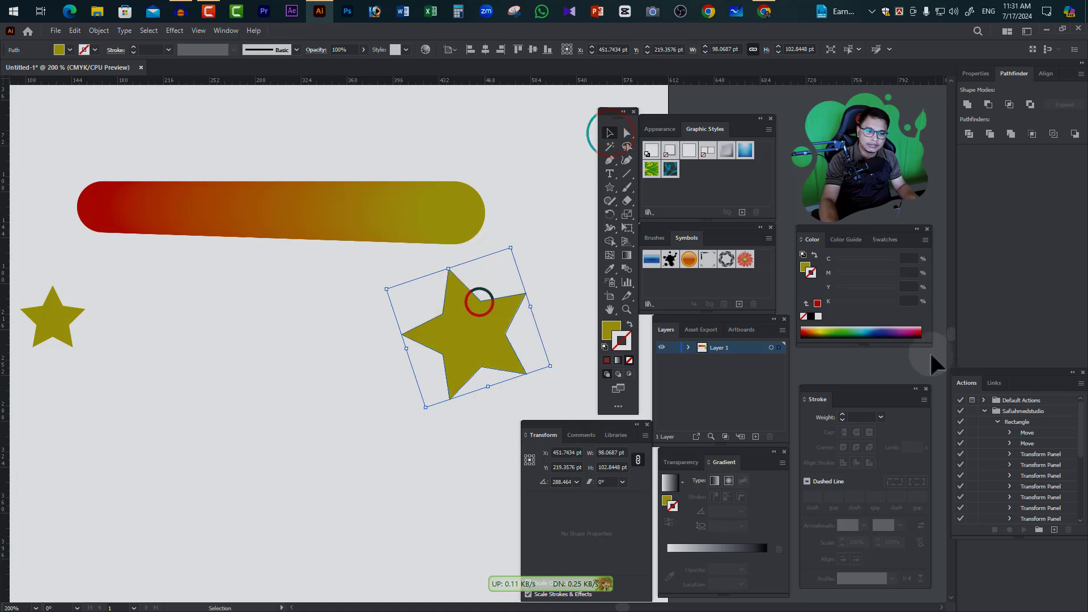
click(919, 332)
click(136, 347)
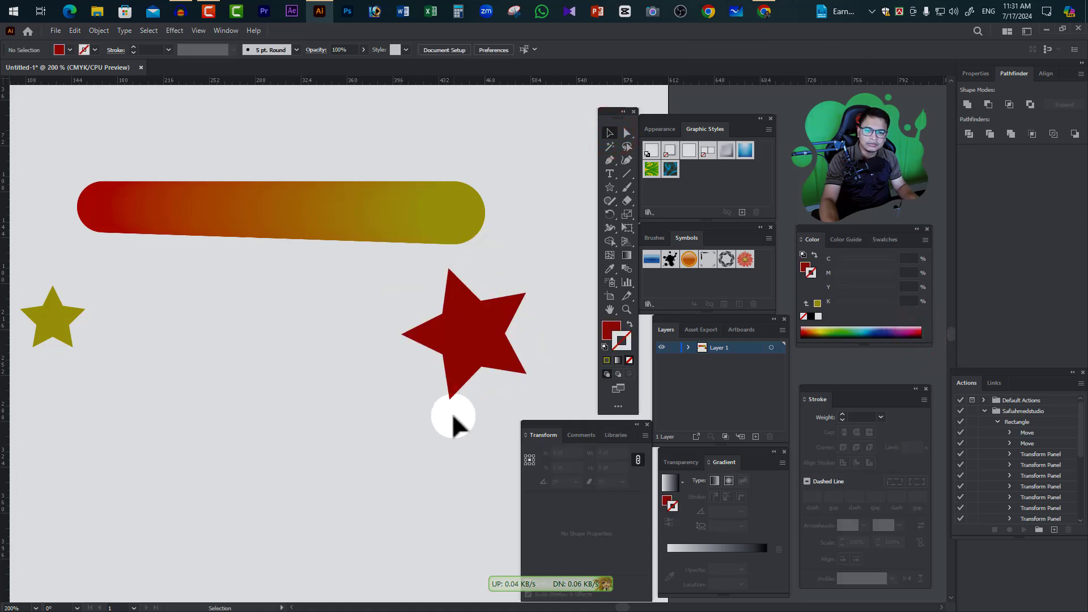
Select both stars and blend them with the Blend Make command
drag(457, 432, 29, 306)
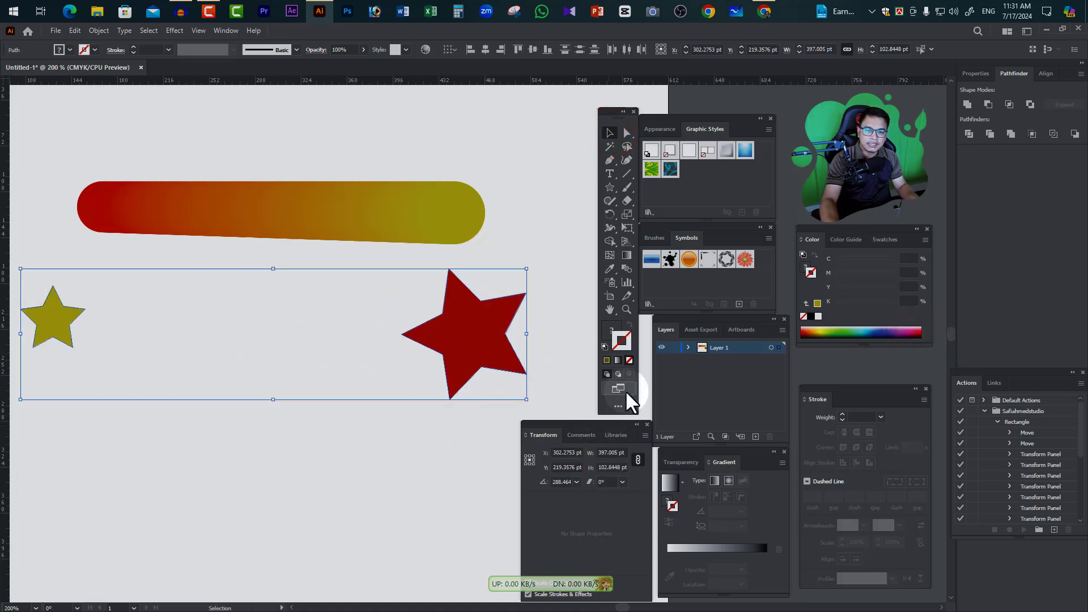
click(626, 269)
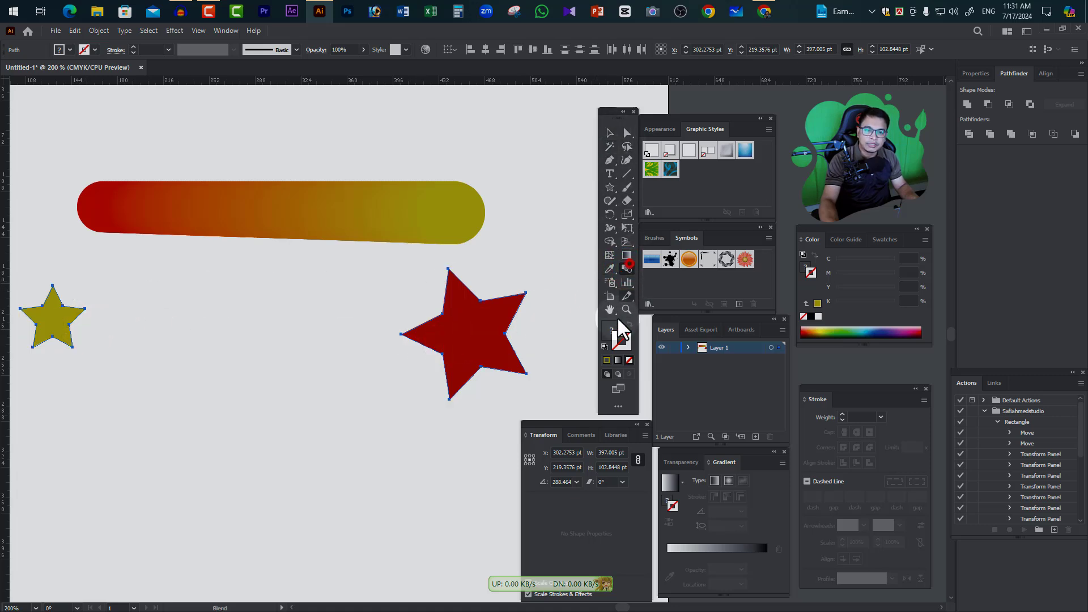
click(609, 132)
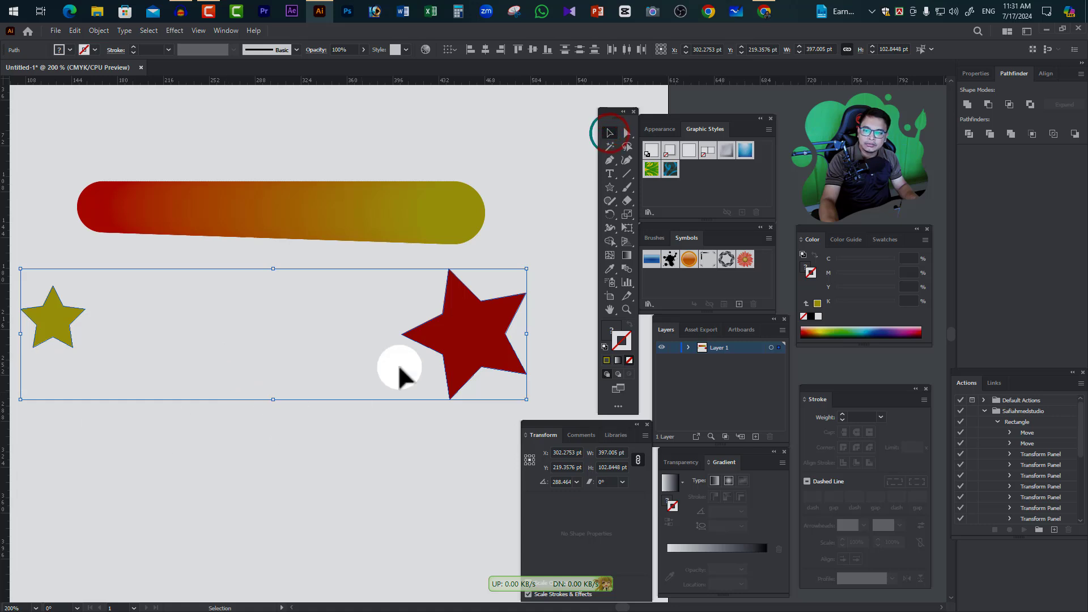
click(98, 31)
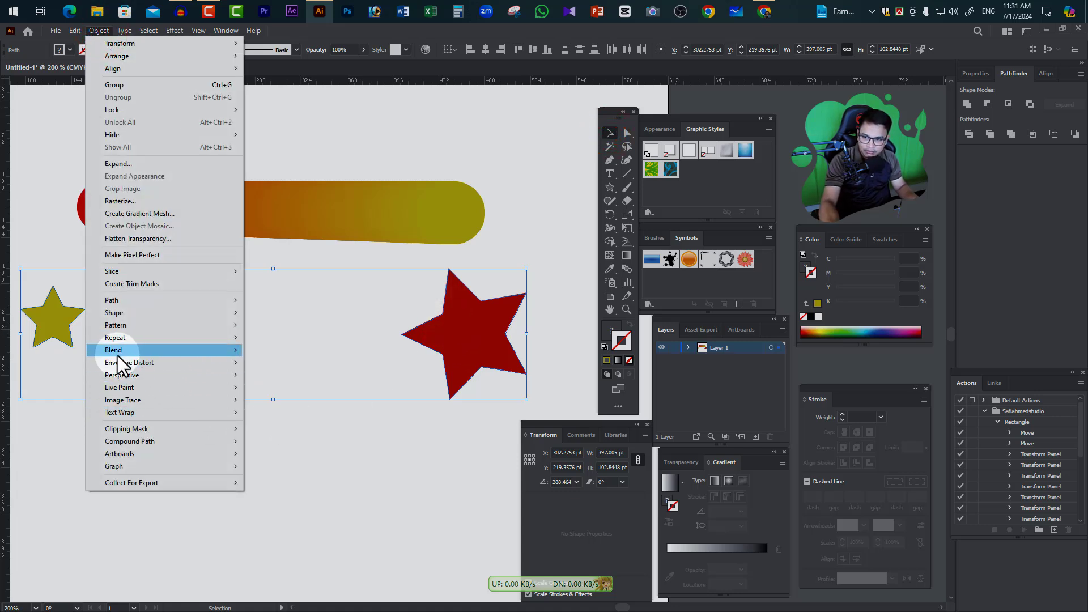
mouse_move(127, 352)
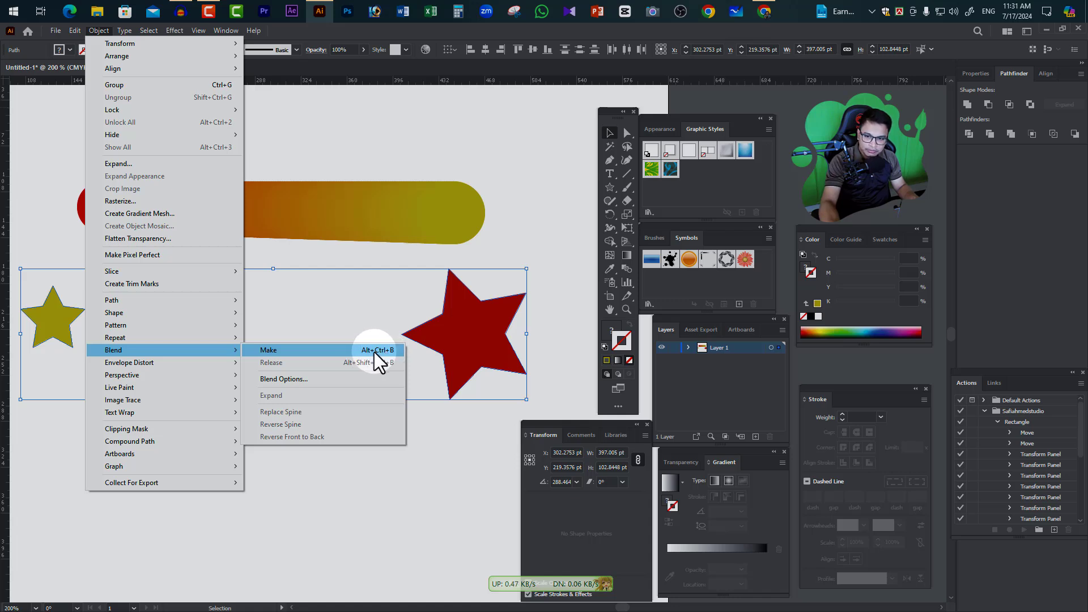
click(342, 349)
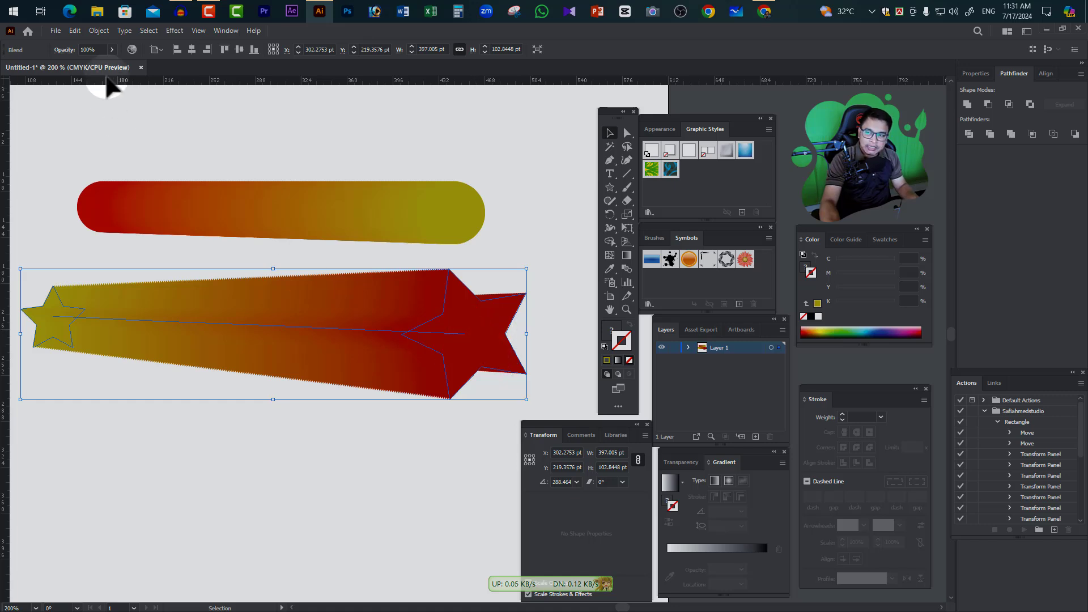
drag(89, 139, 502, 236)
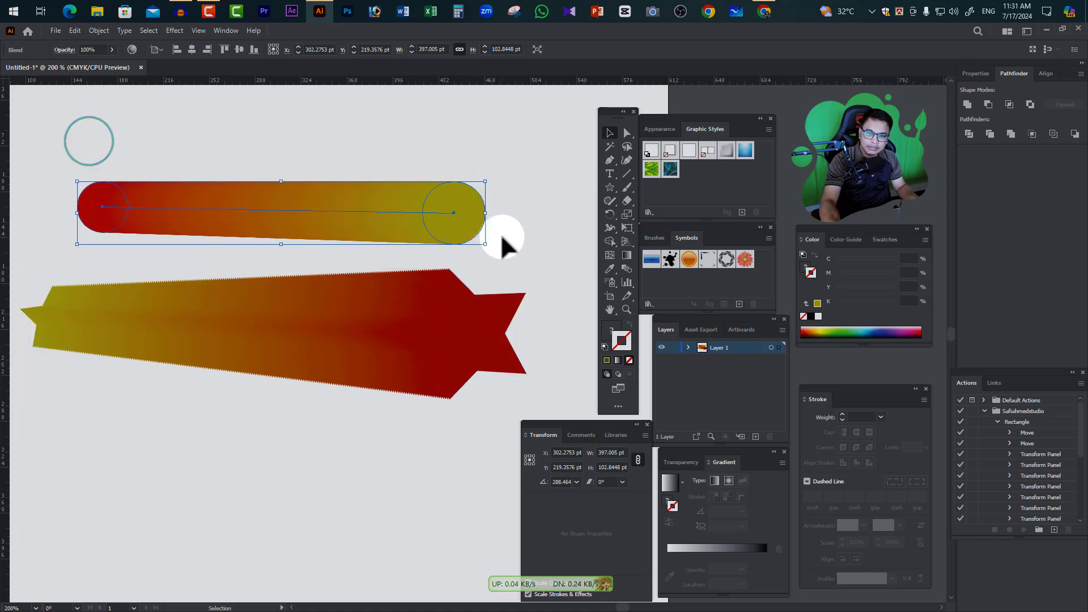
click(98, 31)
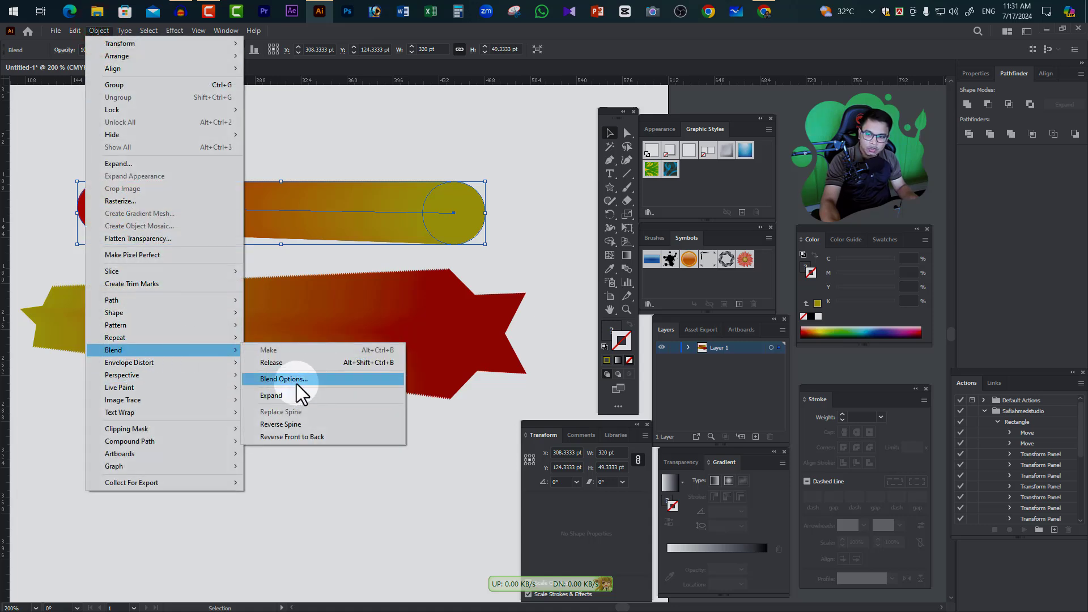
click(521, 227)
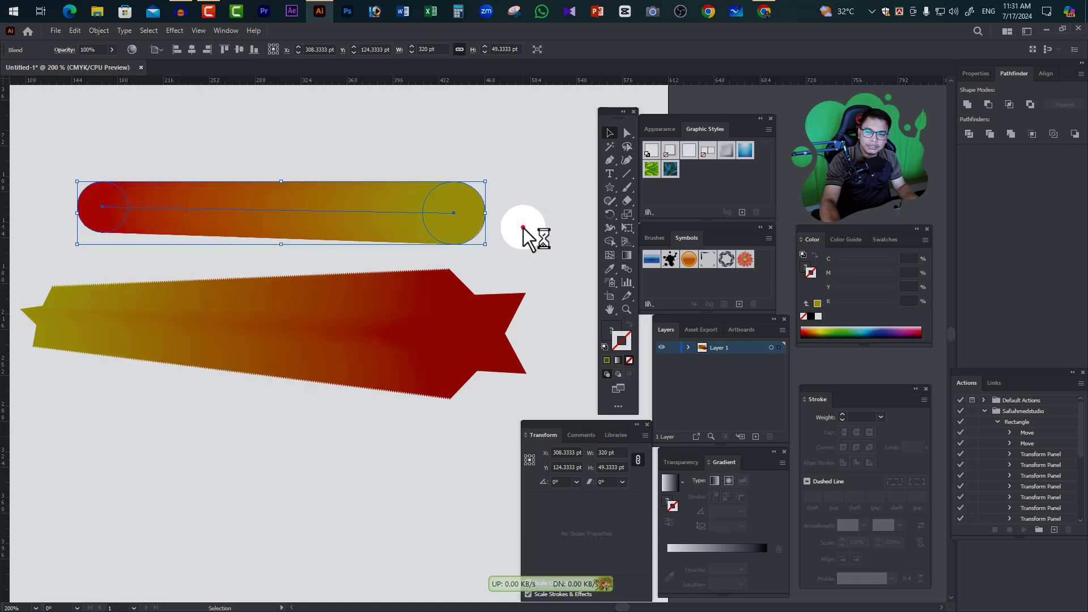
Release the circle blend into its two separate circles, and undo the release
drag(97, 145, 454, 249)
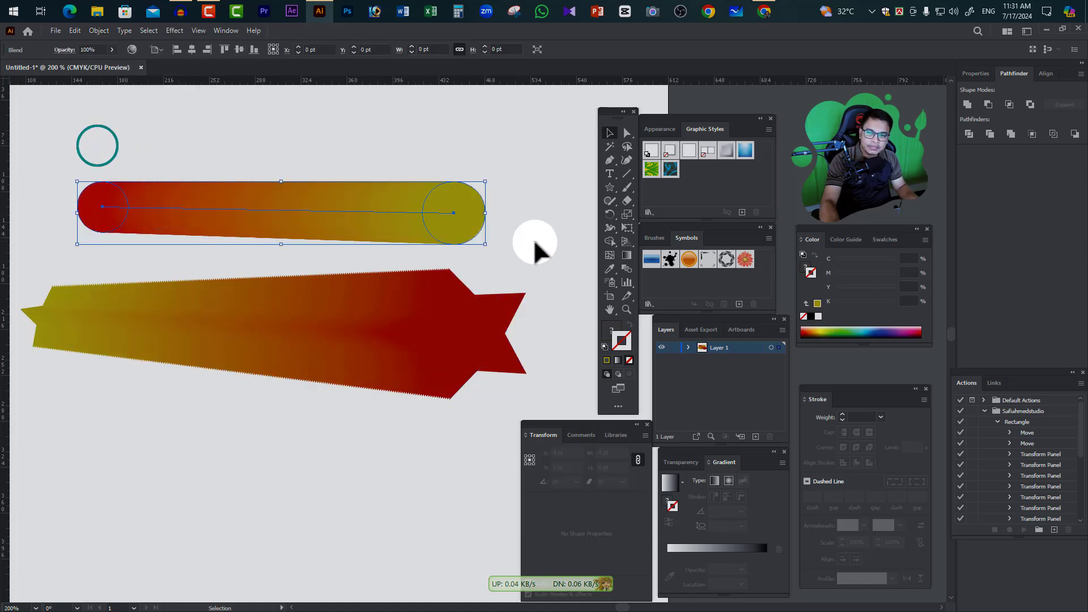
click(98, 30)
click(128, 349)
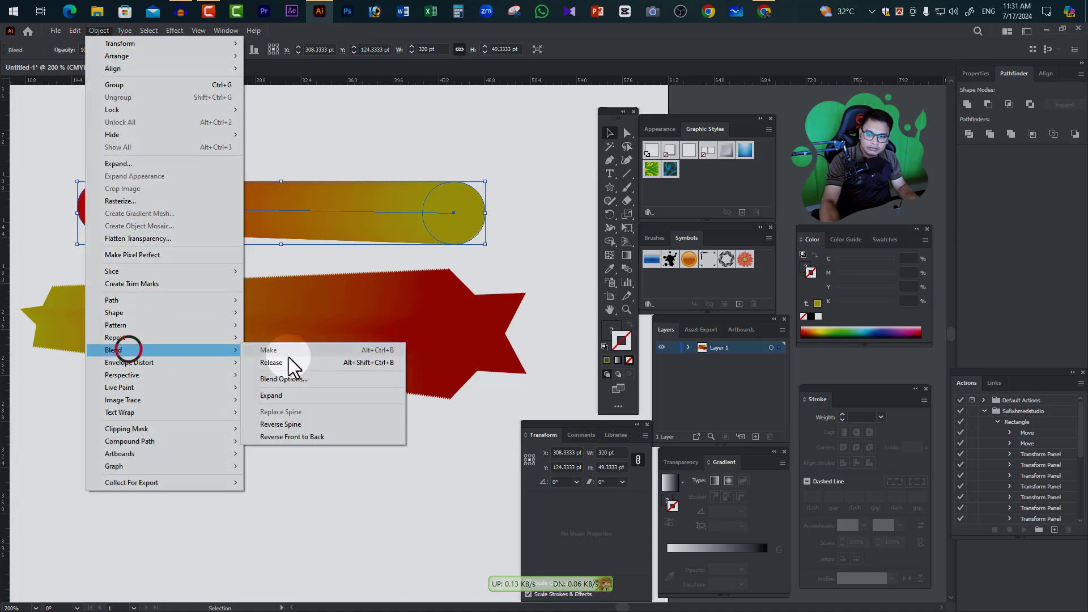
click(280, 363)
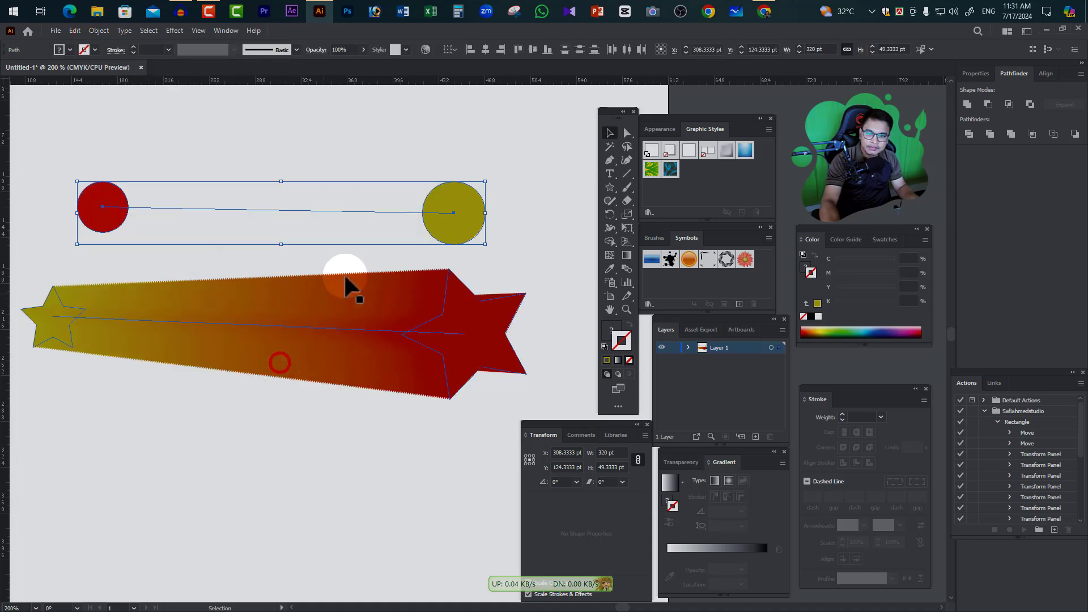
click(491, 162)
key(ctrl+z)
Release the star blend into its two separate stars, and undo the release
drag(459, 445, 37, 287)
click(95, 30)
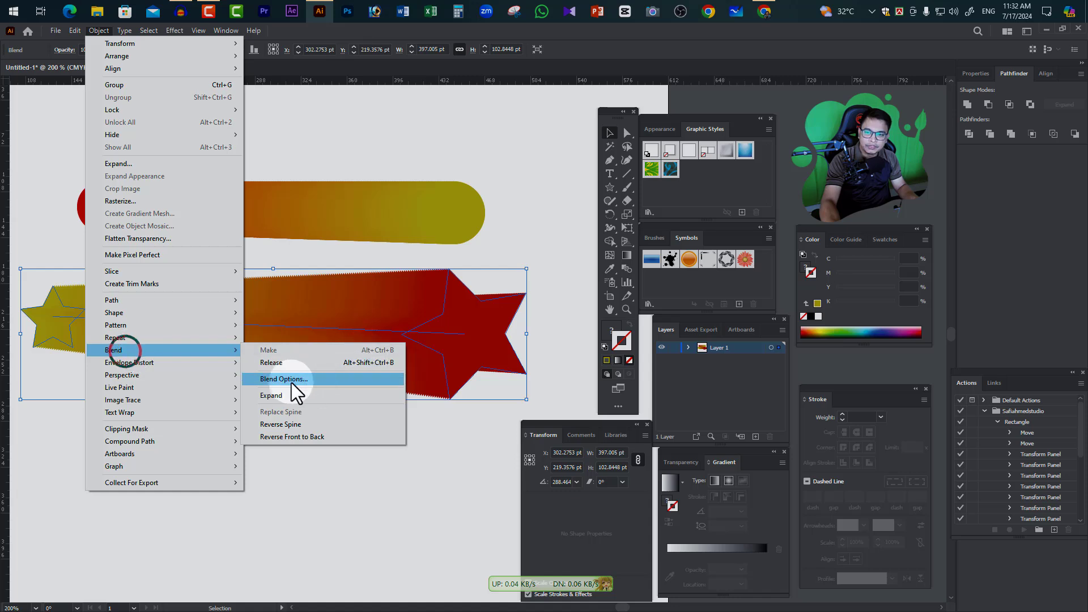
click(282, 363)
key(a)
key(ctrl+z)
key(v)
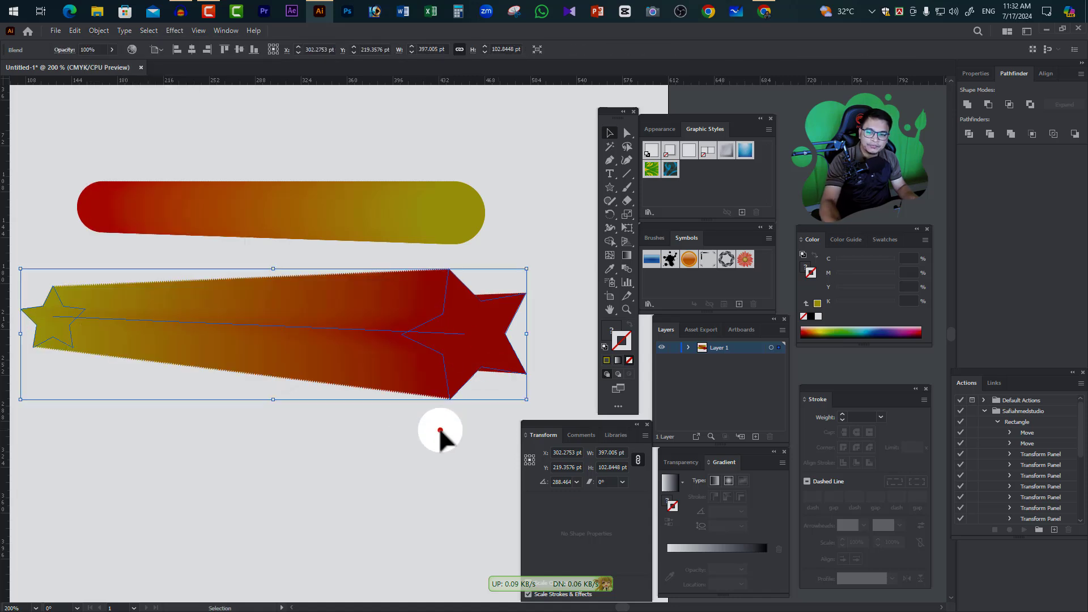
click(440, 426)
Open the Blend Options for the circle blend and set its spacing to Specified Steps
drag(508, 255, 63, 133)
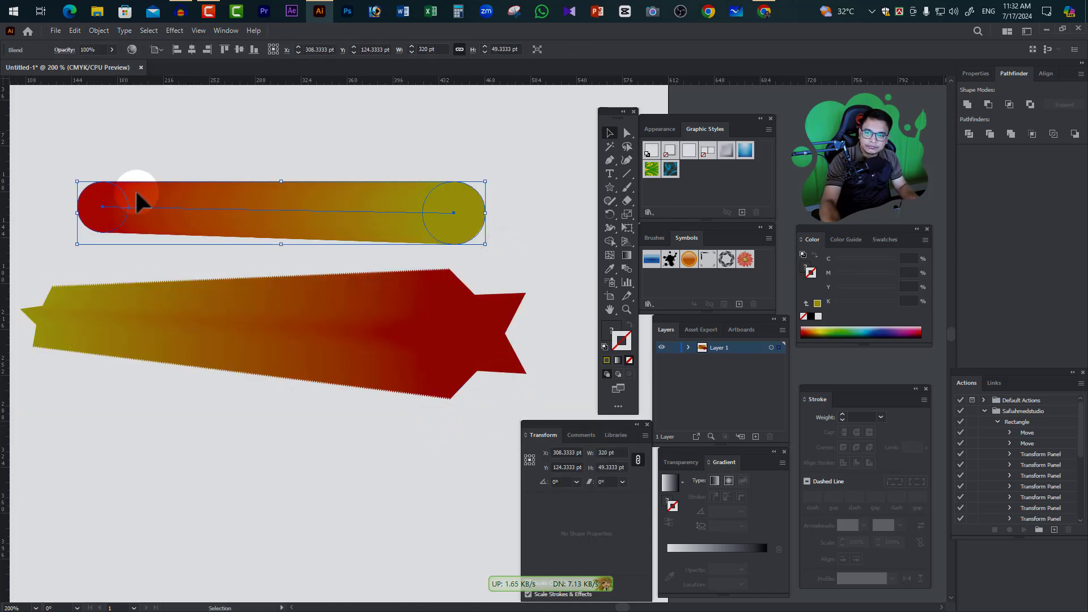
click(98, 31)
click(119, 350)
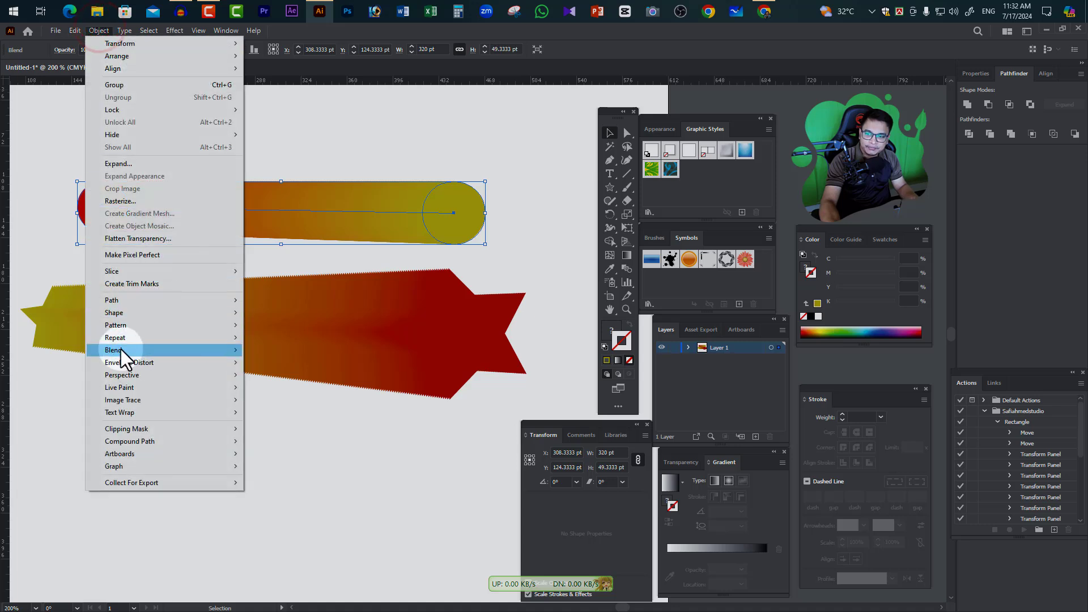
click(308, 380)
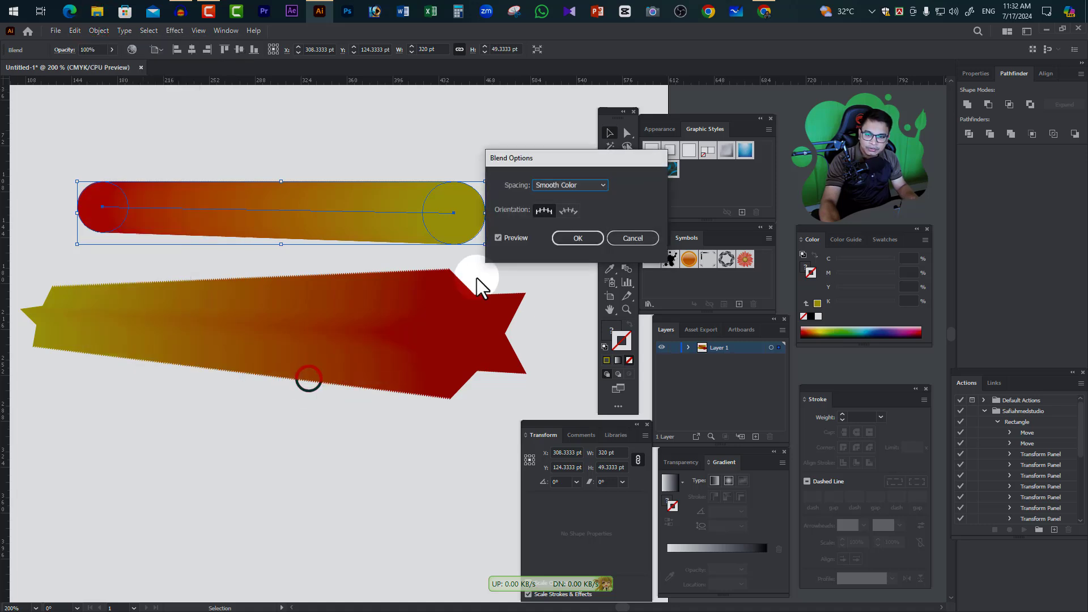
drag(579, 157, 580, 120)
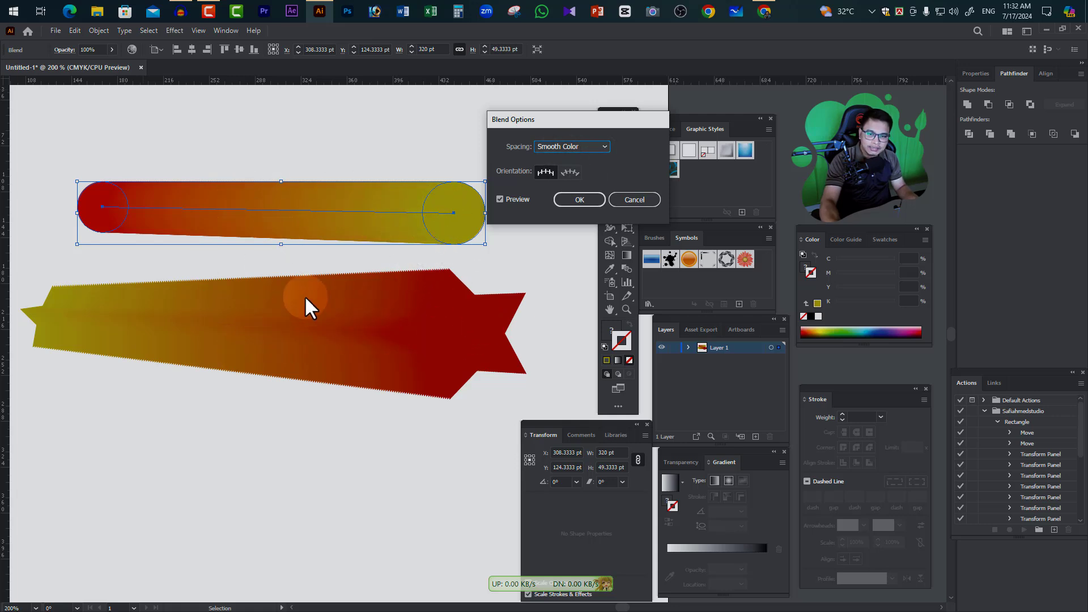
click(594, 145)
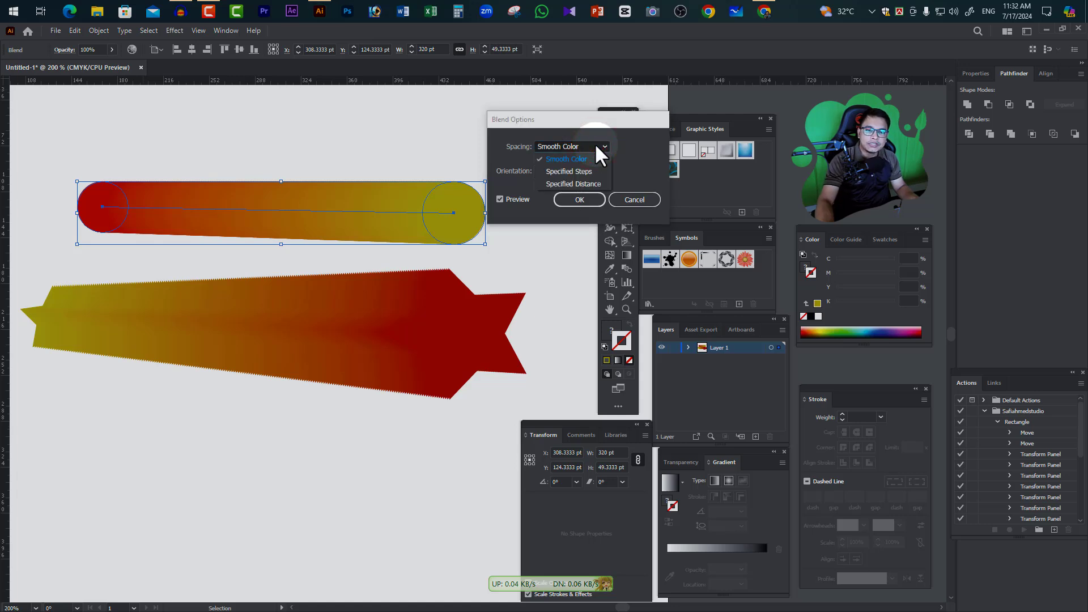
click(584, 174)
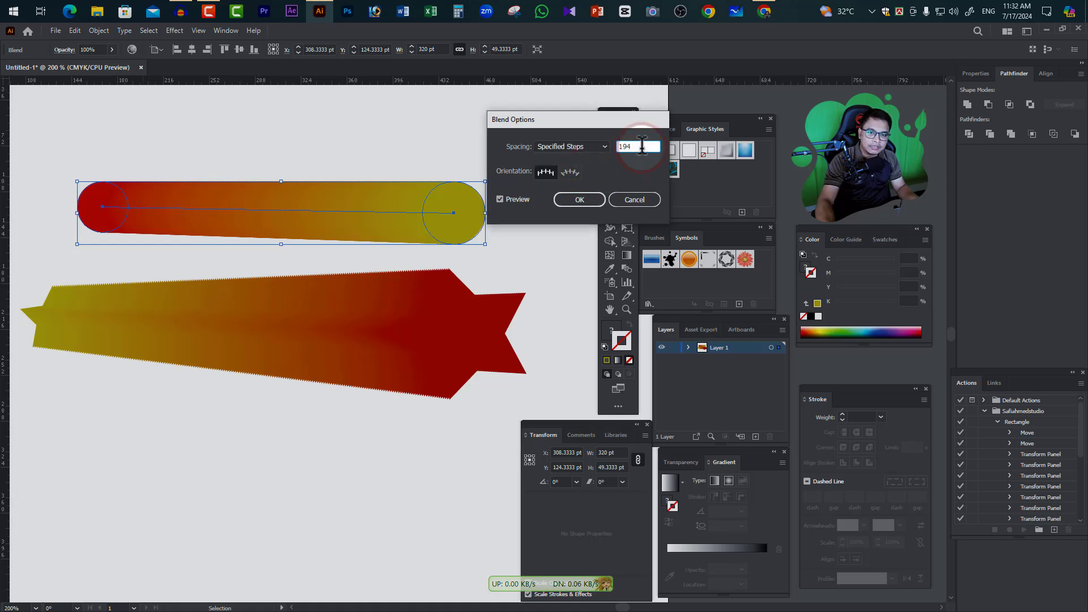
Lower the circle blend's number of specified steps to 5 with the preview on
text(18)
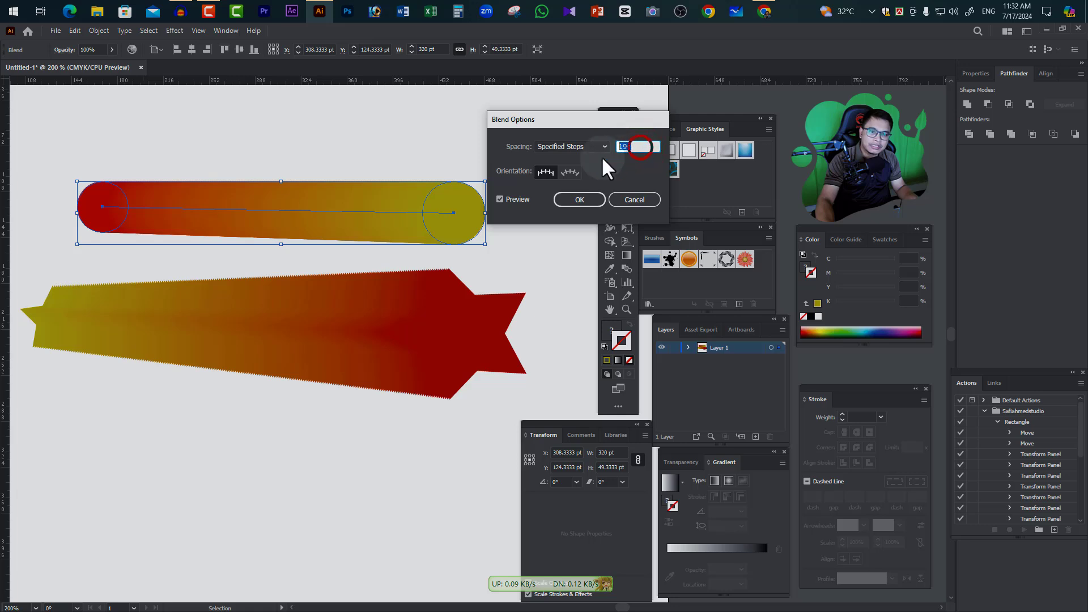
double_click(661, 147)
key(Down)
key(Down)
key(Down)
key(Down)
key(Down)
key(Down)
key(Down)
key(Down)
key(Down)
key(Down)
key(Down)
key(Down)
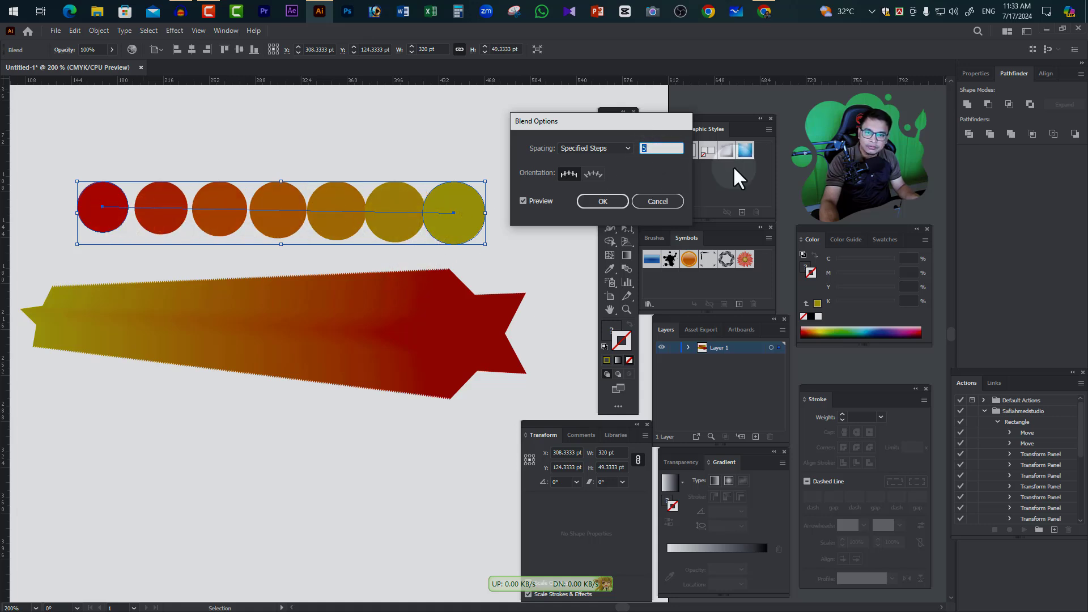
Raise the circle blend's number of specified steps to 20
double_click(661, 147)
key(Up)
key(Up)
key(Up)
key(Up)
key(Up)
key(Up)
key(Up)
key(Up)
key(Up)
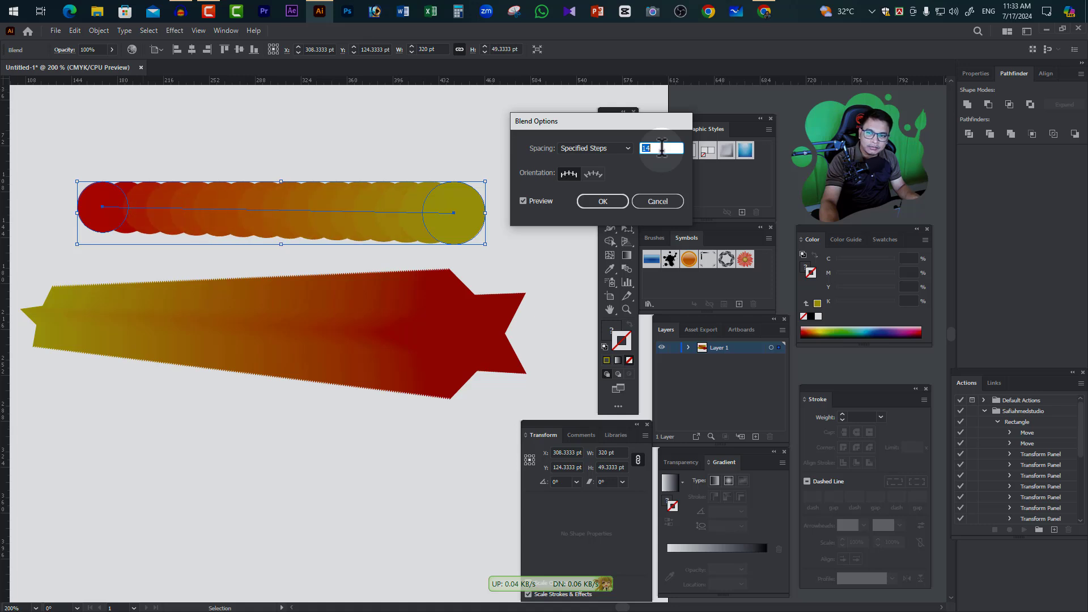
key(Down)
key(Down)
key(Down)
key(Down)
key(Down)
key(Down)
key(Down)
key(Down)
key(Up)
key(Up)
key(Up)
key(Up)
key(Up)
key(Up)
key(Up)
key(Up)
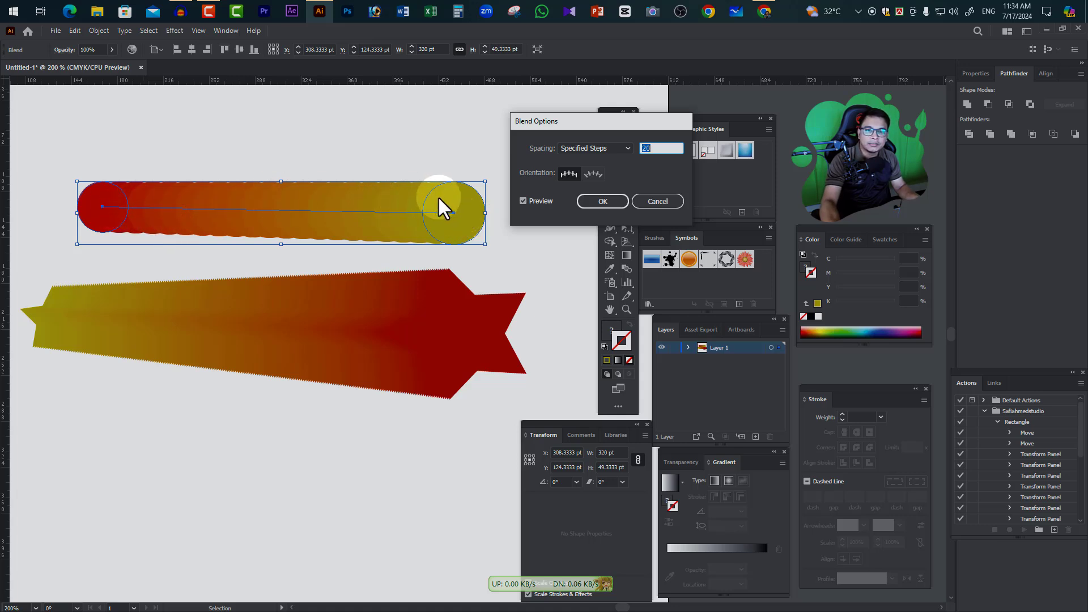
Change the circle blend's spacing to Specified Distance with a distance of 1 pt
click(623, 147)
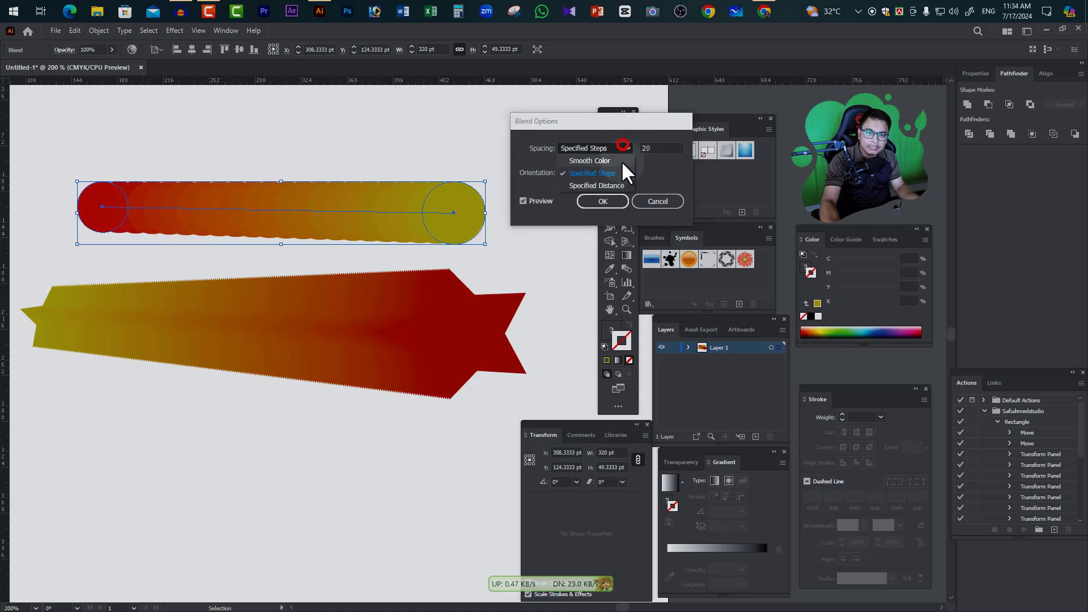
click(596, 186)
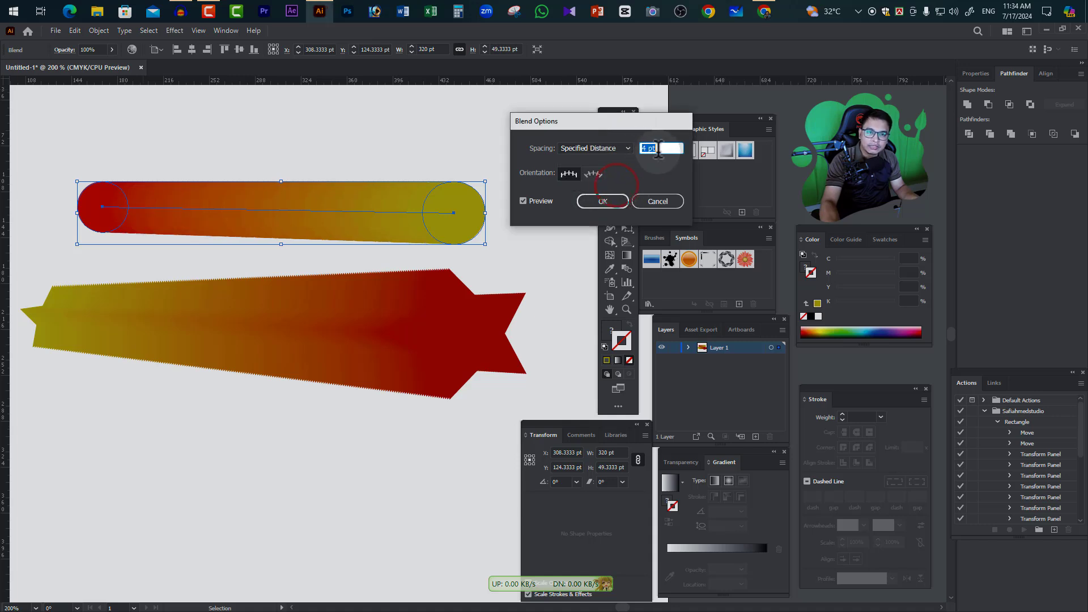
scroll(659, 150, down, 4)
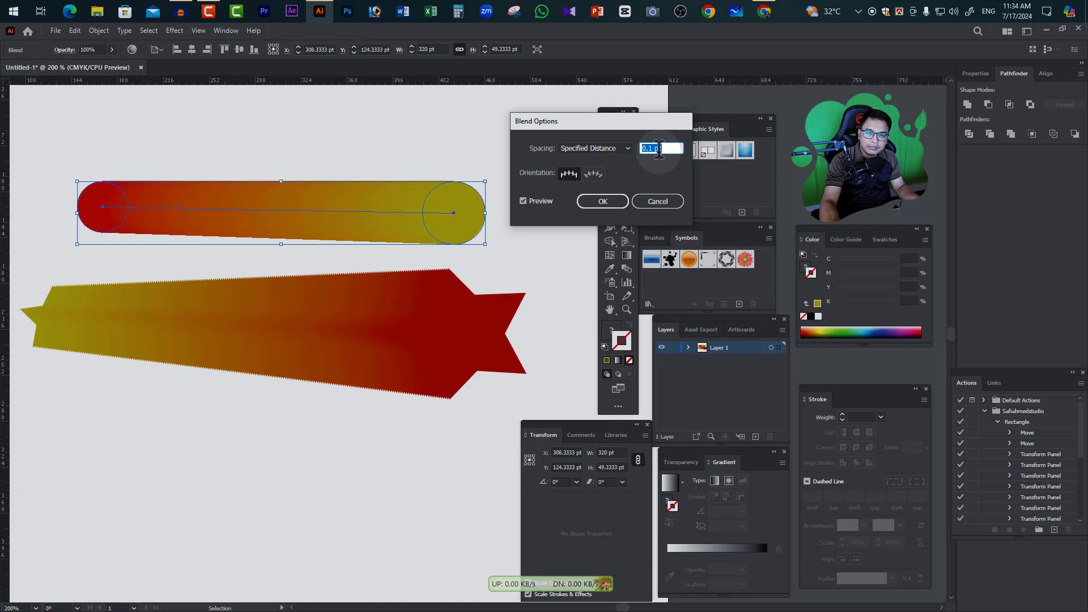
click(523, 200)
click(524, 201)
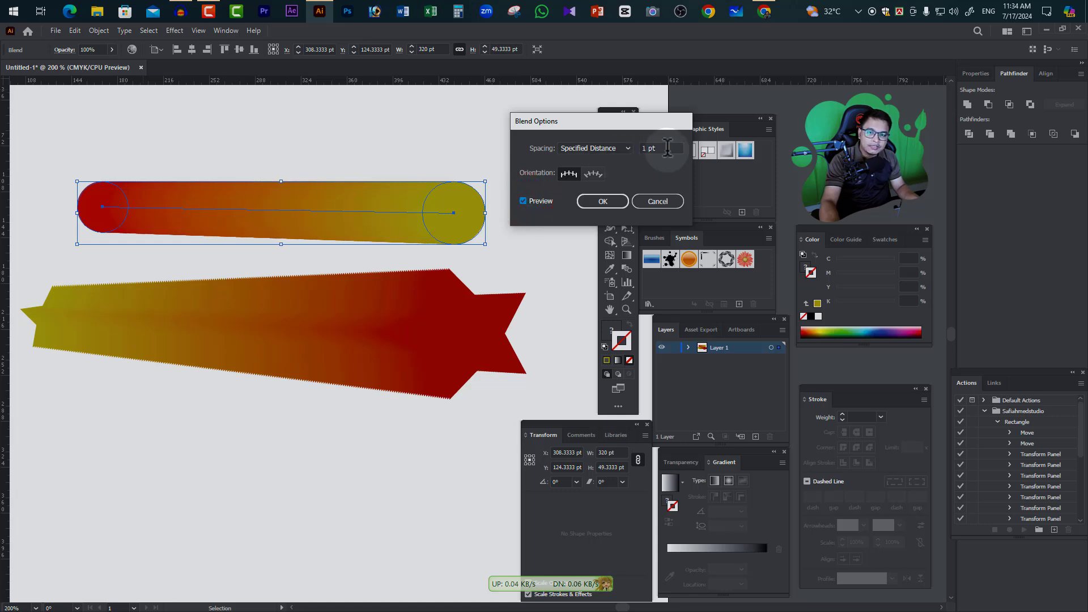
Set the circle blend's spacing to Specified Steps with 15 steps, apply the options and deselect the blend
click(625, 148)
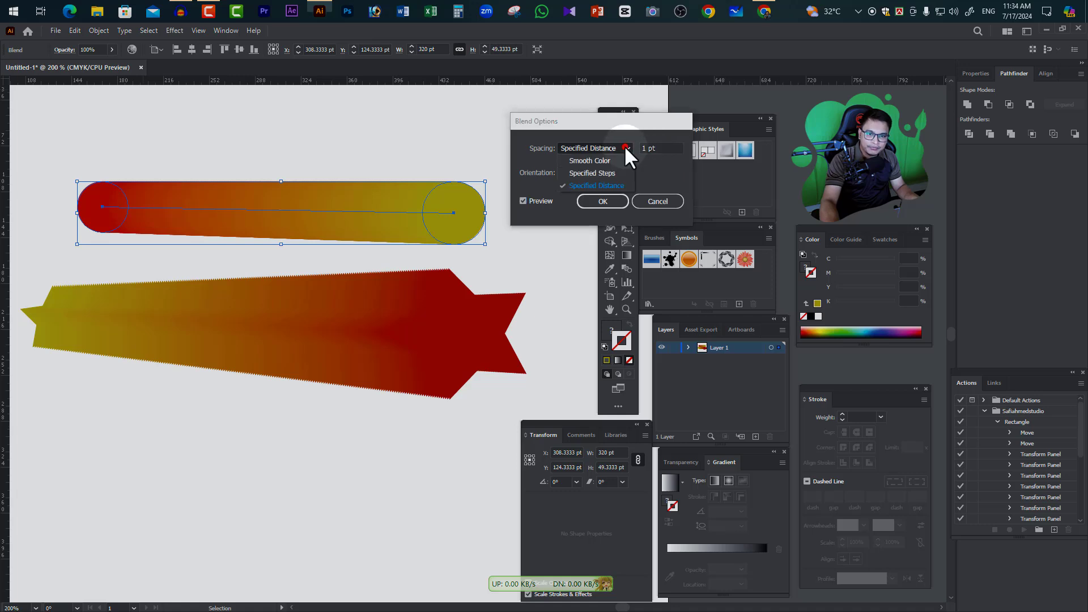
click(596, 173)
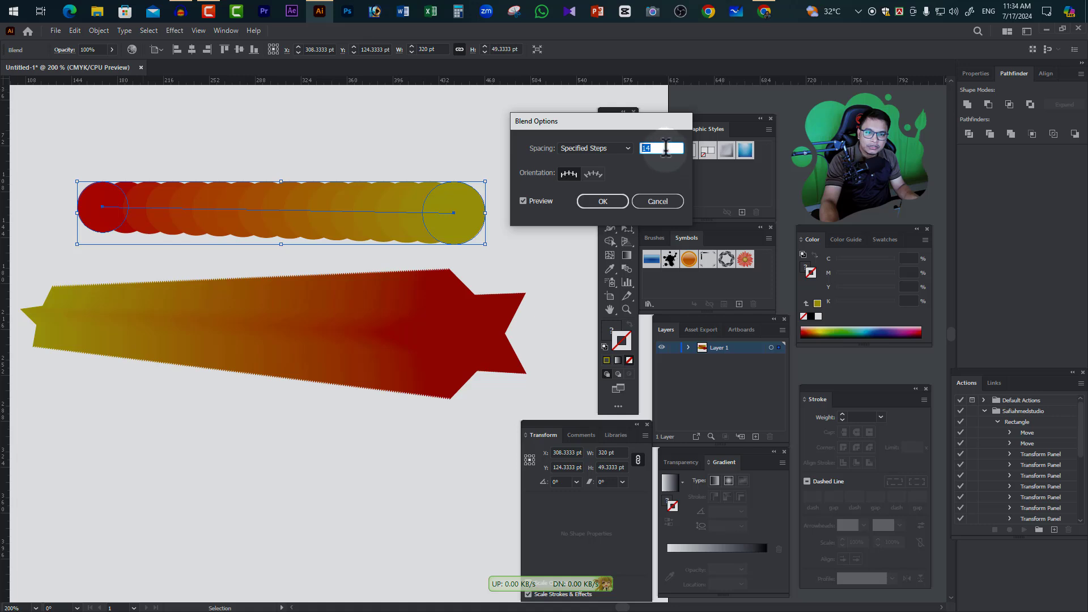
key(Up)
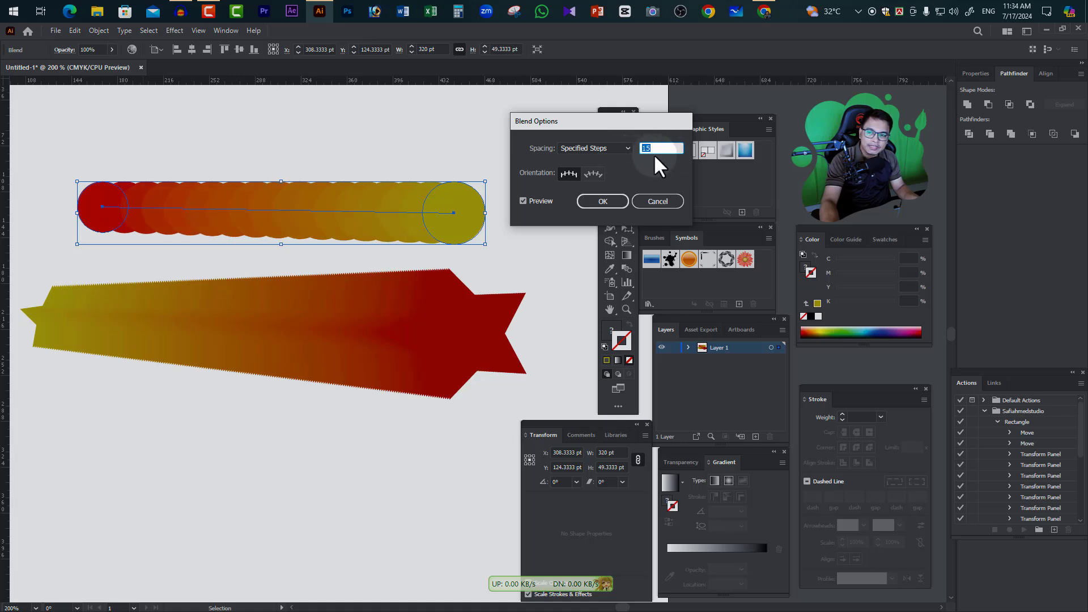
click(600, 203)
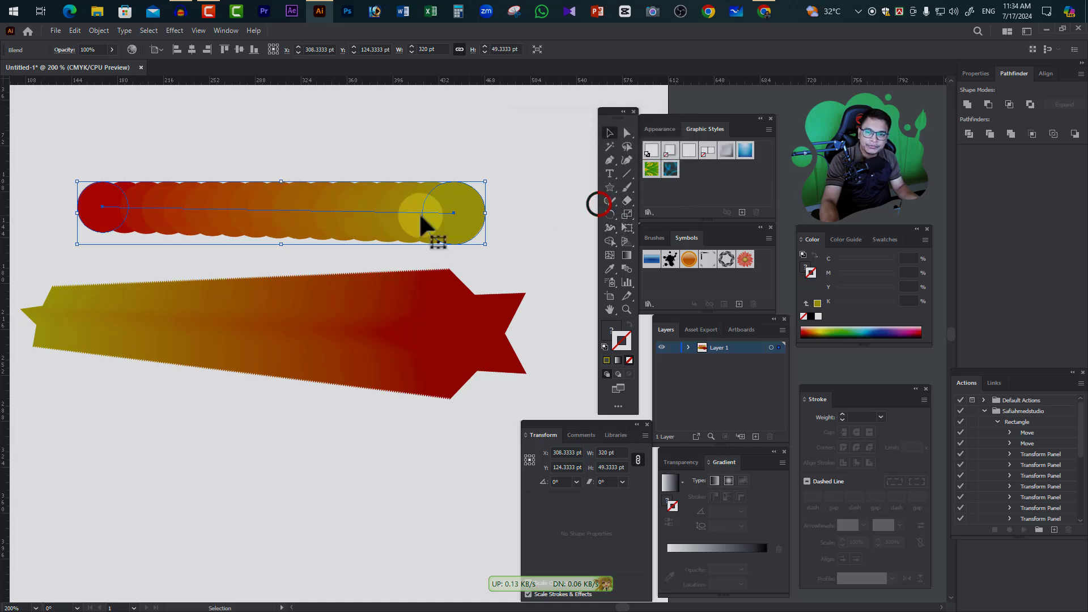
click(208, 176)
Select the circle blend, examine its paths in Outline view and return to the preview display
drag(65, 146, 493, 243)
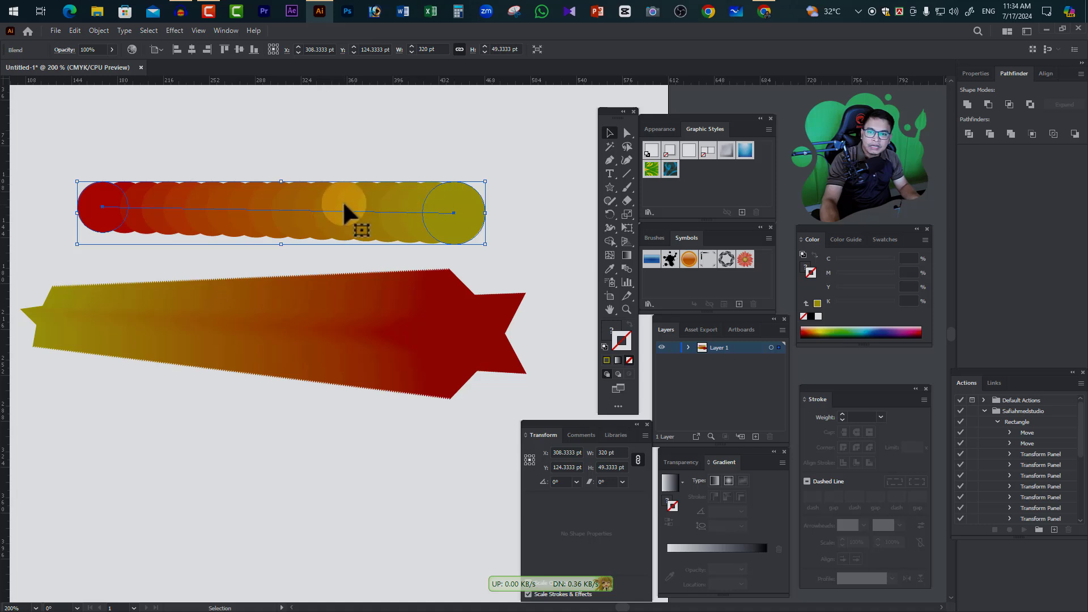
key(ctrl+y)
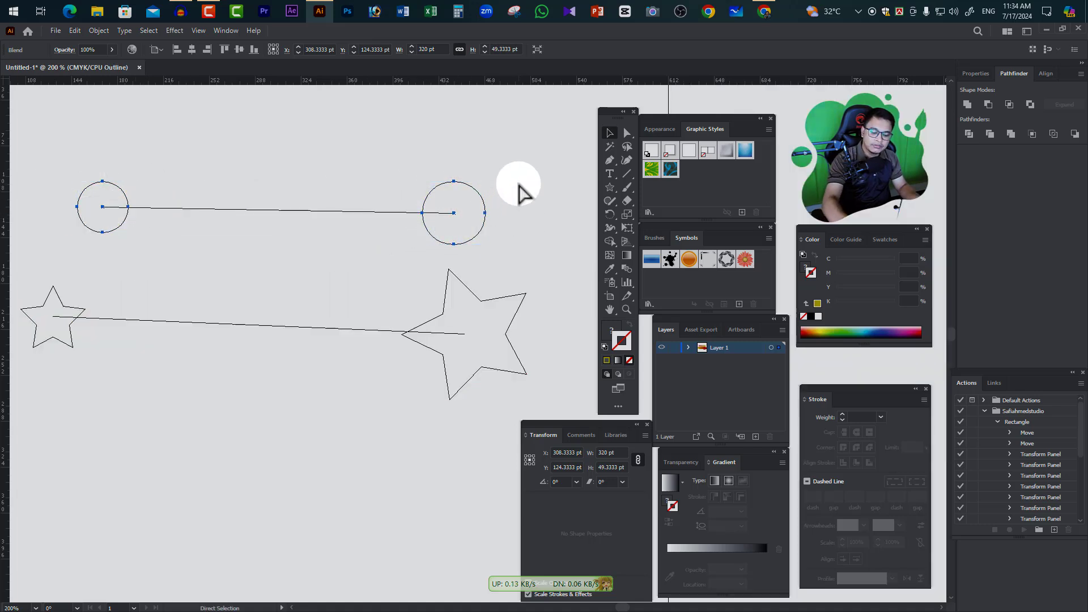
key(ctrl+y)
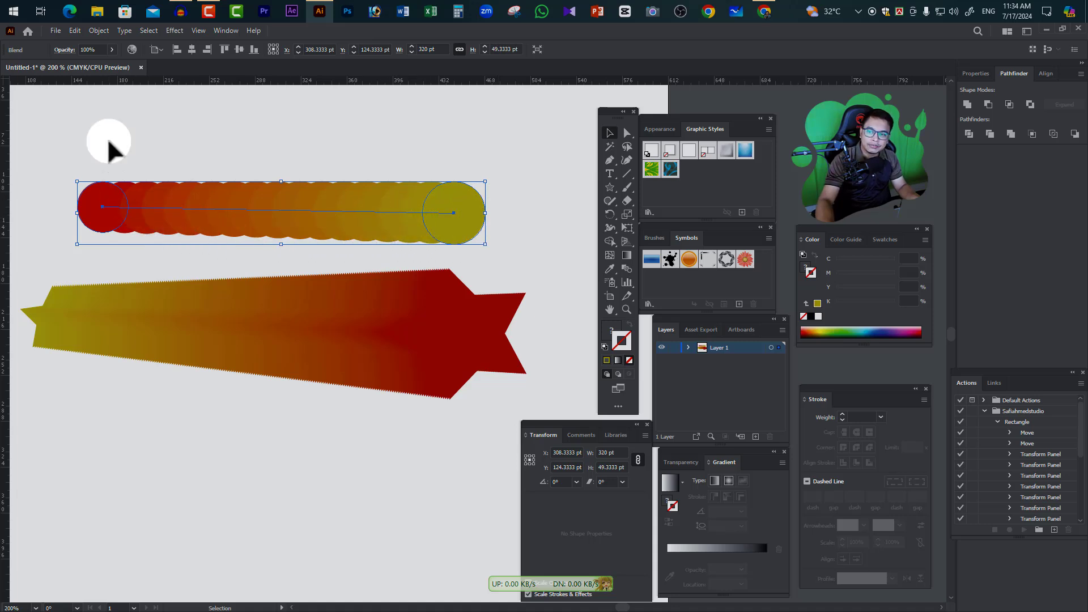
Expand the circle blend with both Object and Fill included
click(98, 30)
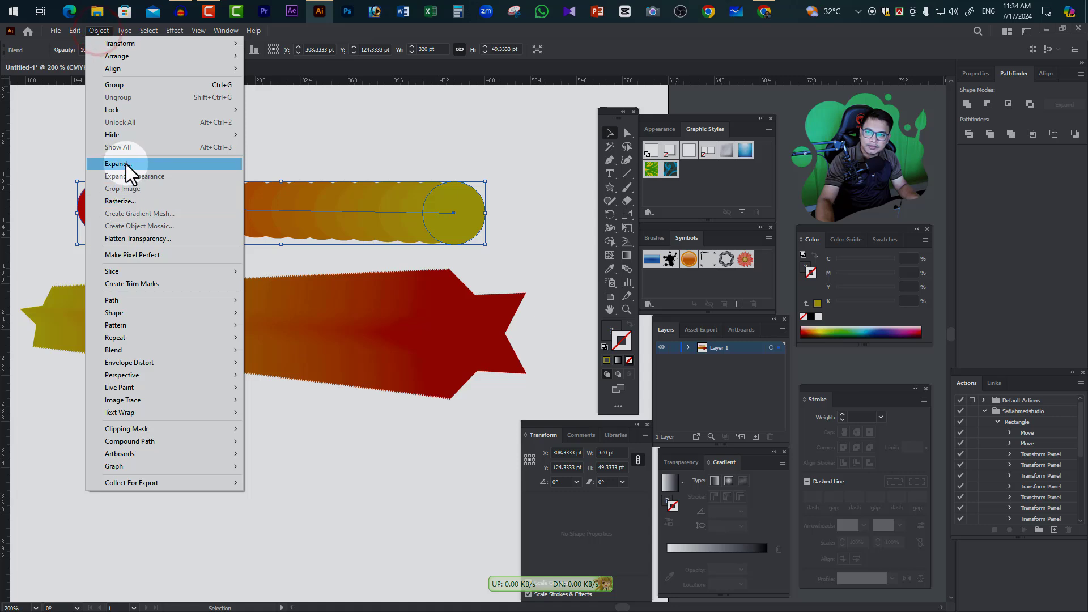
click(125, 164)
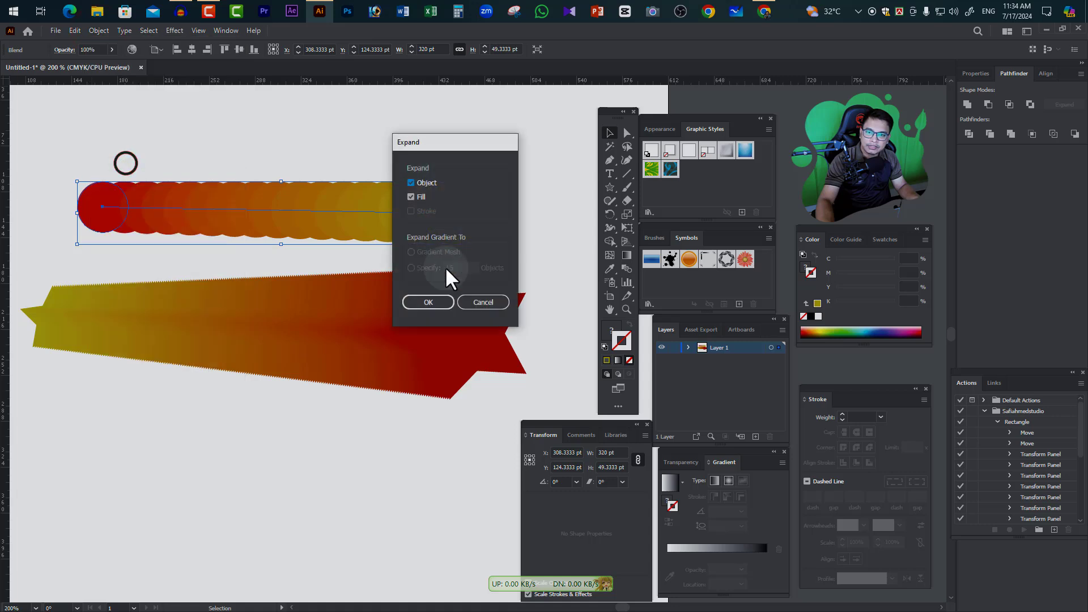
click(429, 302)
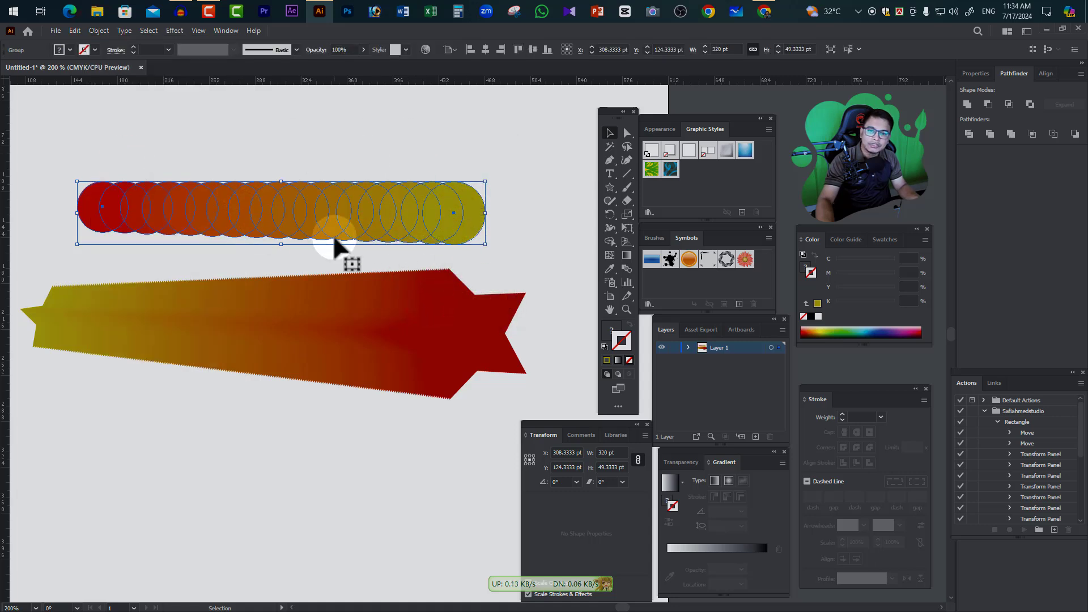
Examine the expanded circles' individual paths in Outline view and return to the preview display
key(ctrl+y)
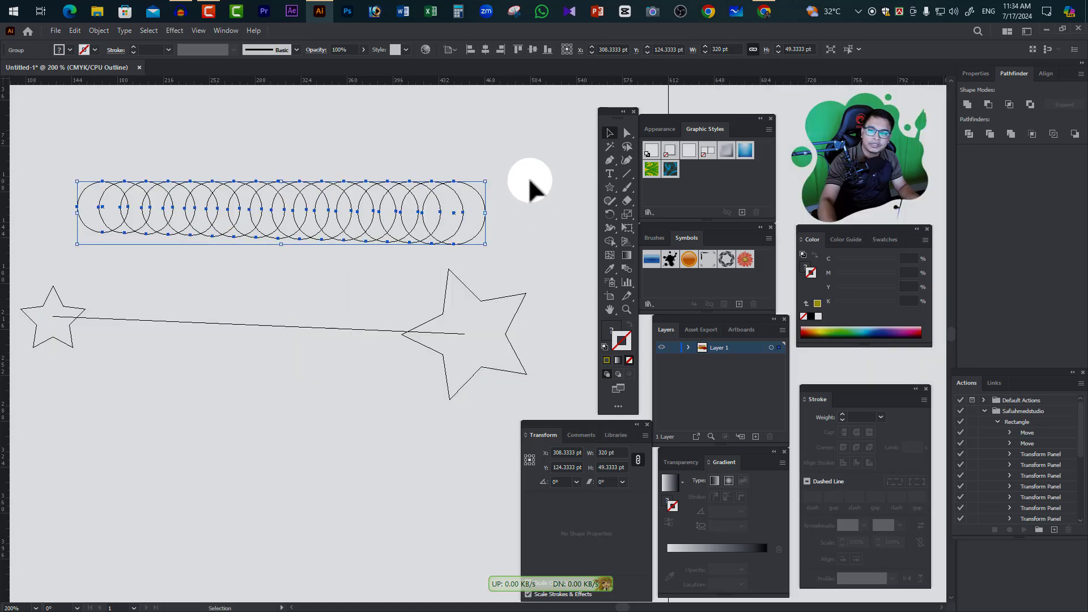
click(530, 183)
key(a)
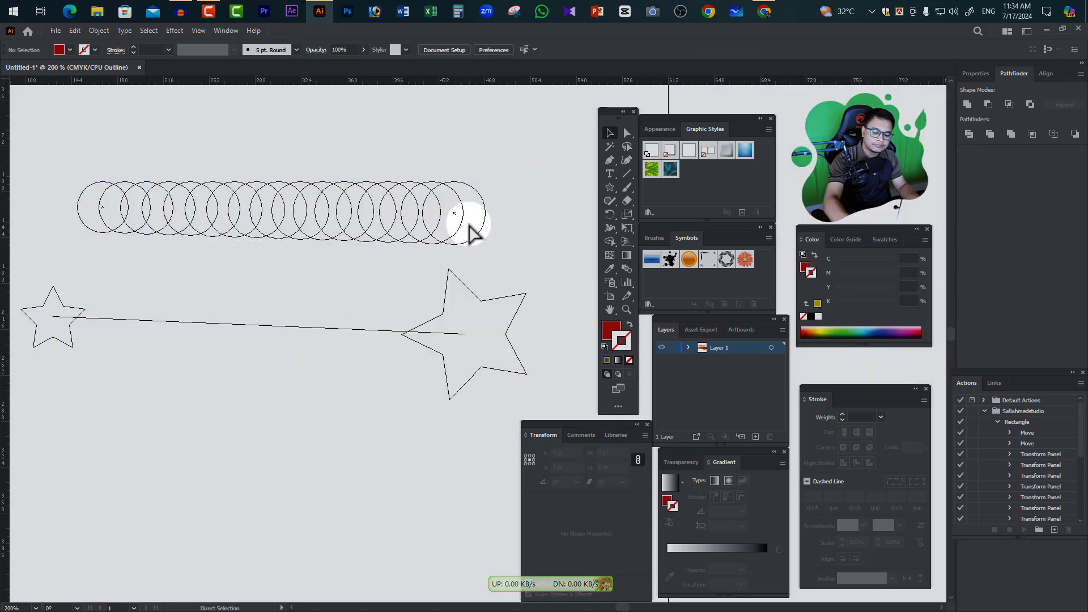
key(ctrl+y)
key(v)
Ungroup the expanded row of circles and deselect them
click(460, 199)
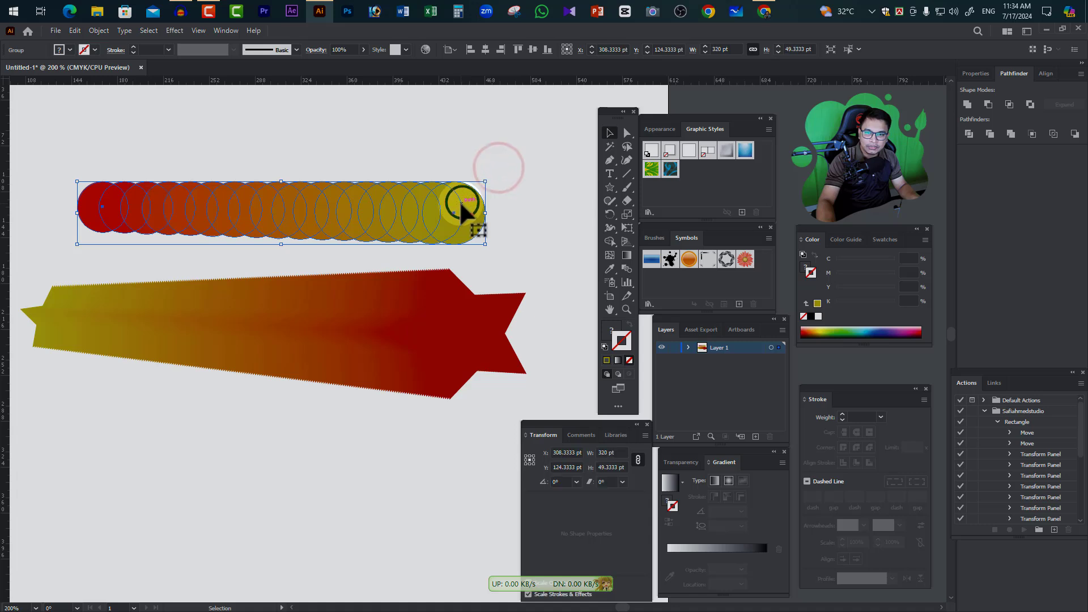
right_click(461, 202)
click(497, 296)
click(482, 156)
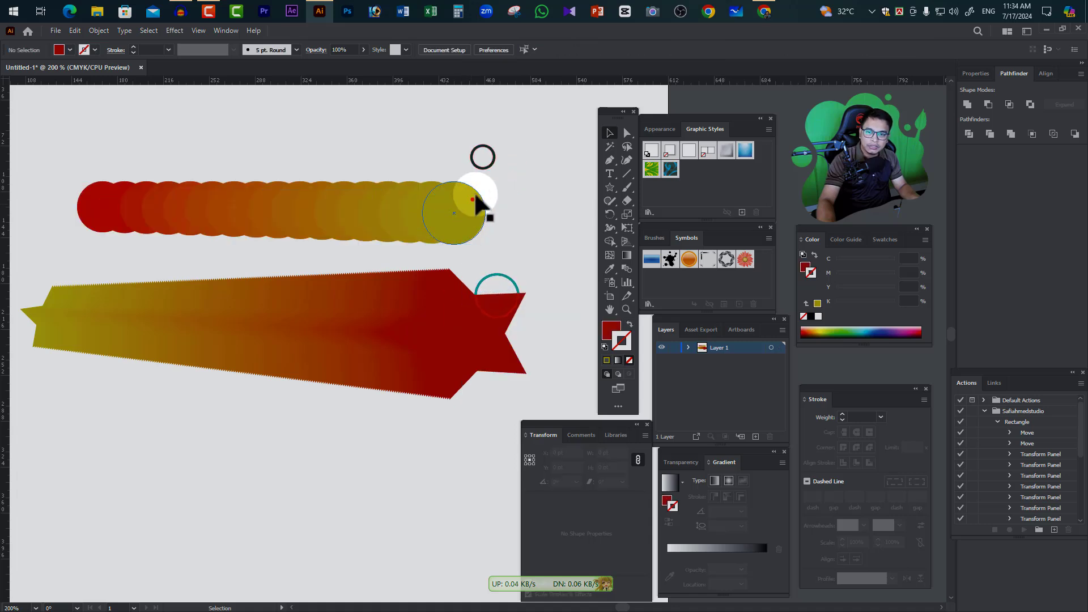
Move circles one by one out of the row, from the olive end towards the red end, scattering them around it
drag(474, 198, 505, 163)
drag(418, 209, 419, 152)
drag(407, 219, 482, 233)
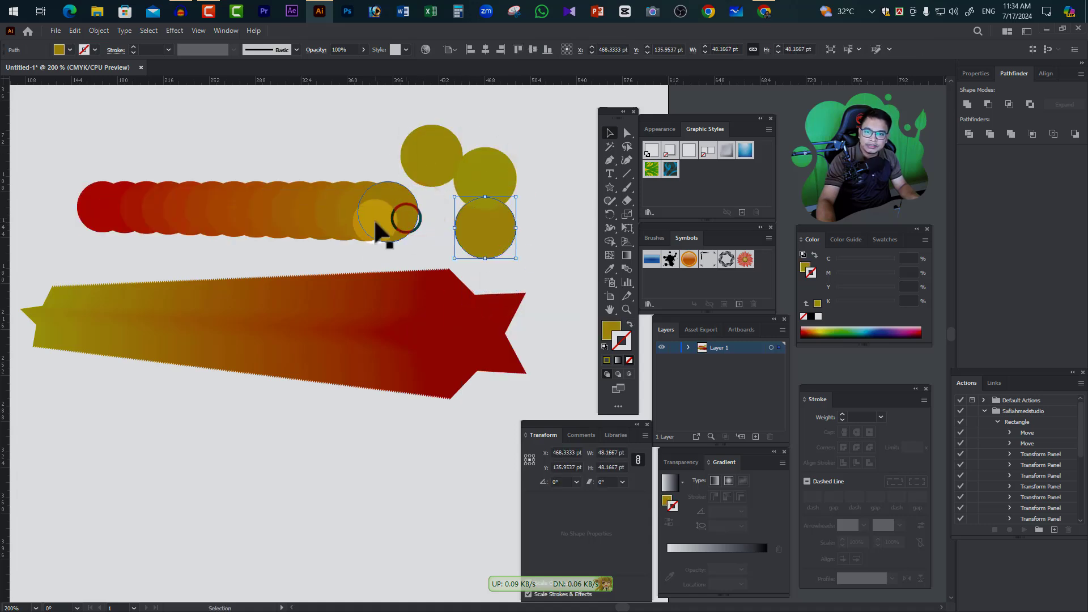
drag(375, 224, 418, 225)
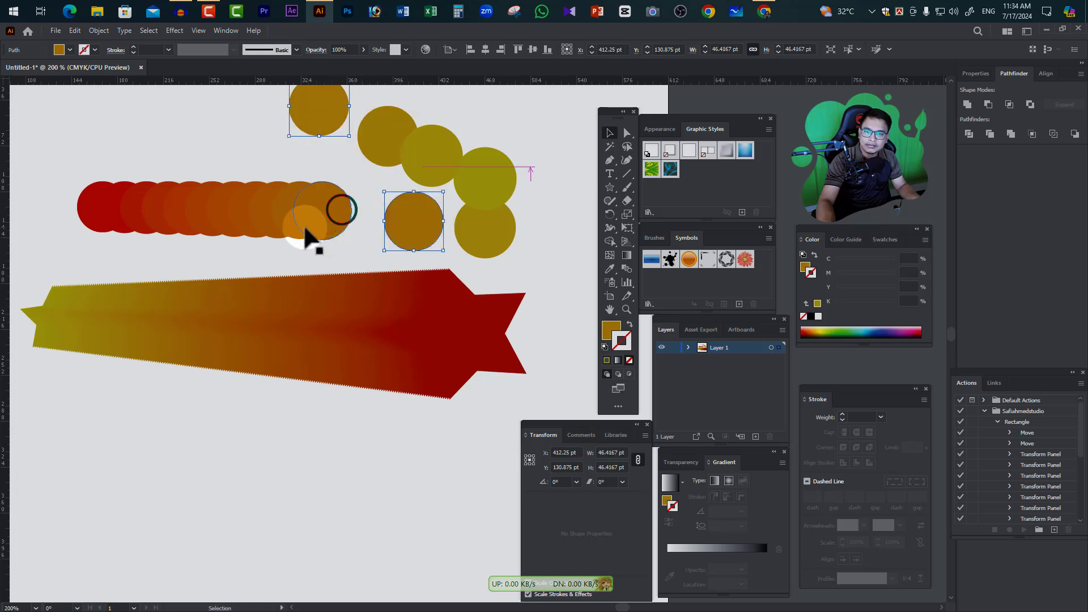
drag(306, 225, 306, 251)
drag(267, 200, 262, 158)
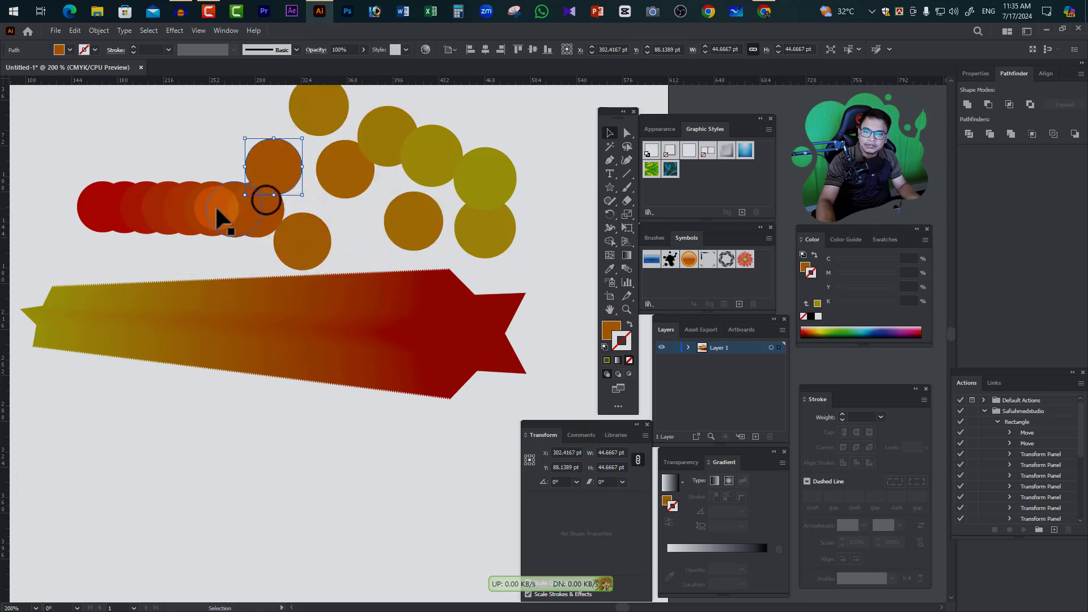
drag(221, 215, 217, 154)
drag(212, 206, 194, 142)
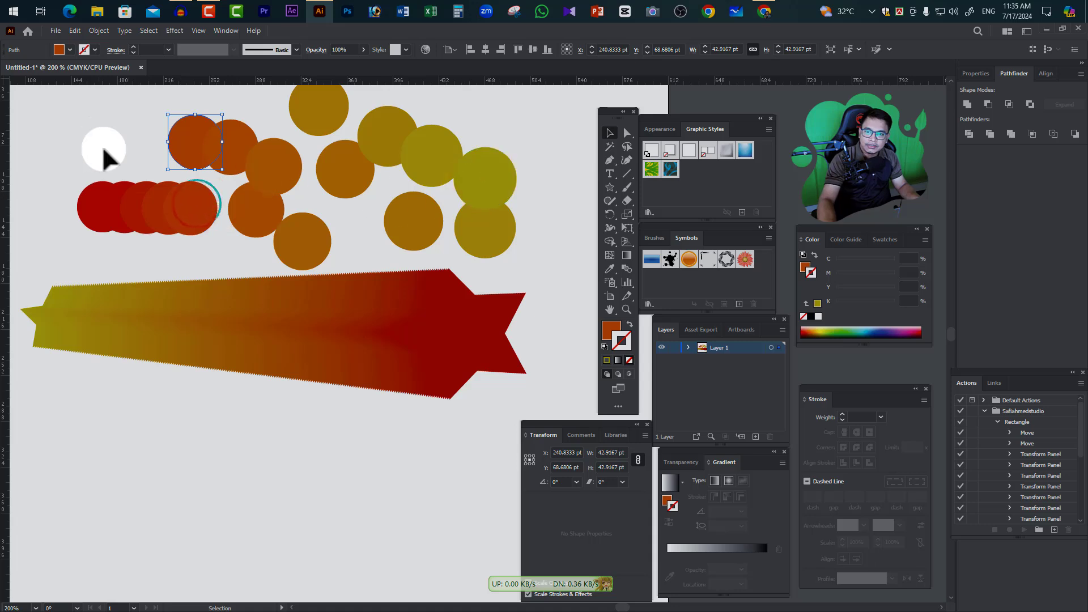
Delete all the scattered circles above the star blend
drag(65, 102, 519, 245)
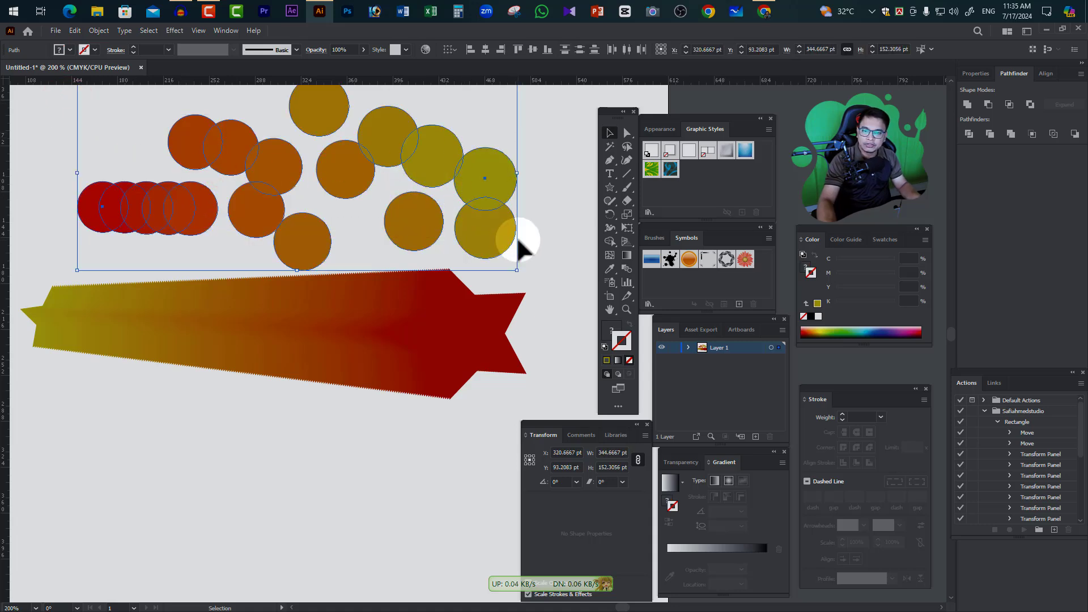
key(Delete)
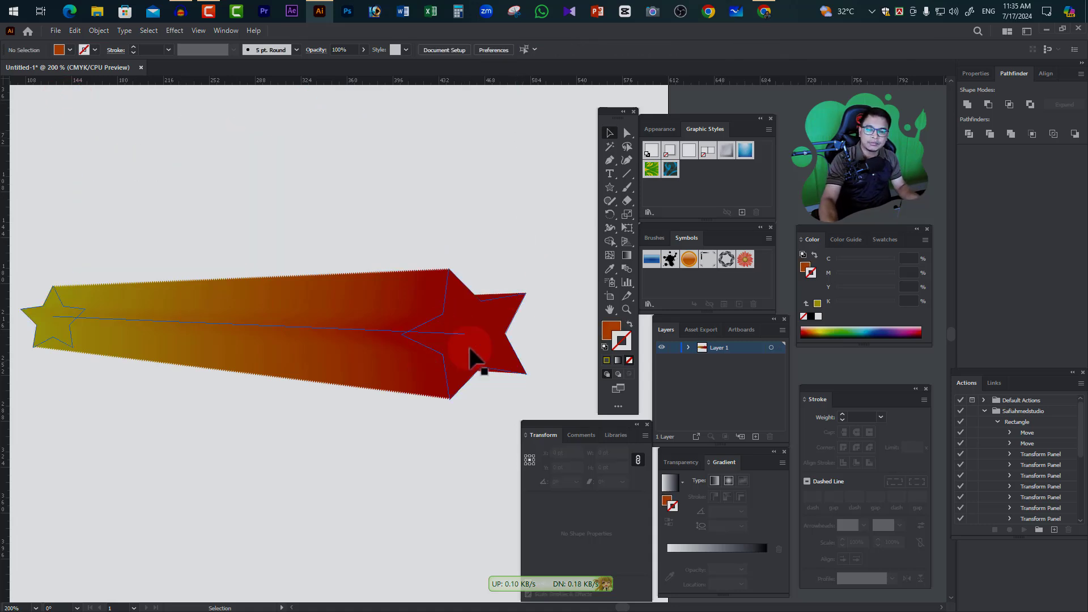
Open the star blend's Blend Options and change its spacing to Specified Steps with the preview on
drag(66, 212, 437, 400)
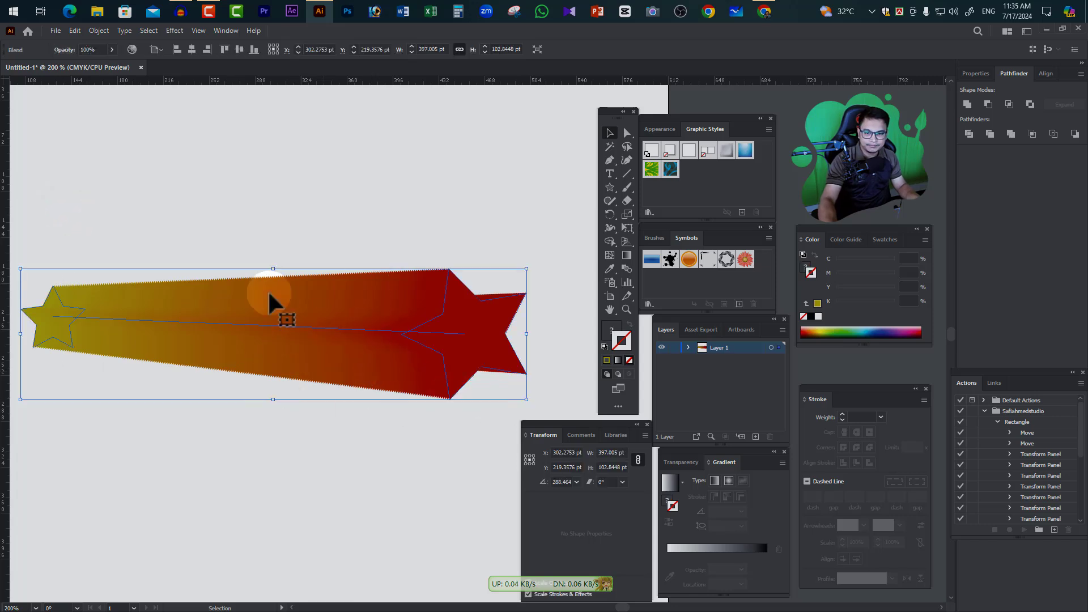
click(100, 30)
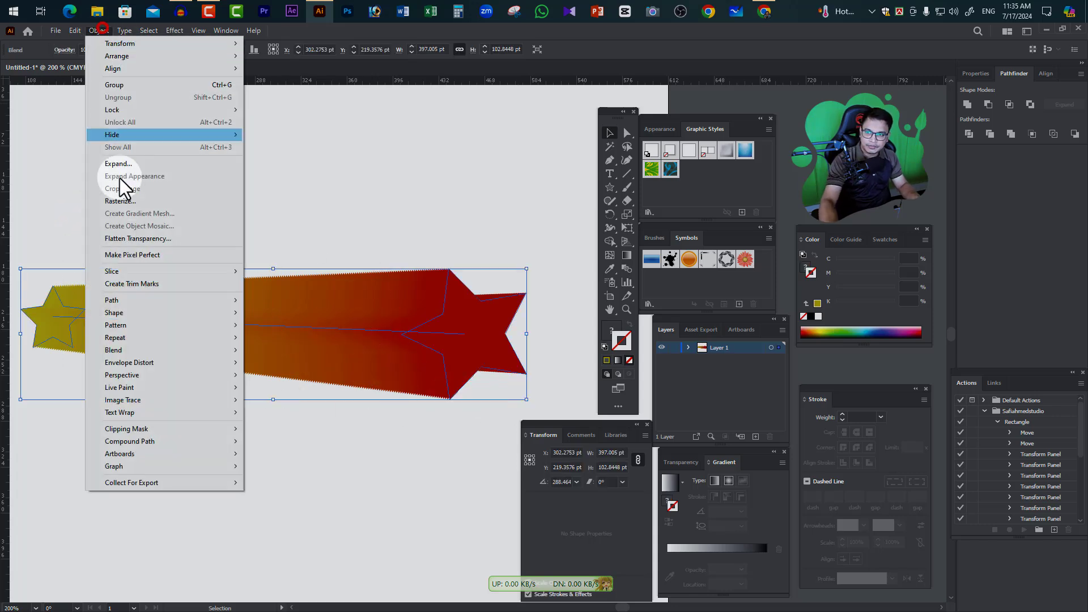
click(128, 350)
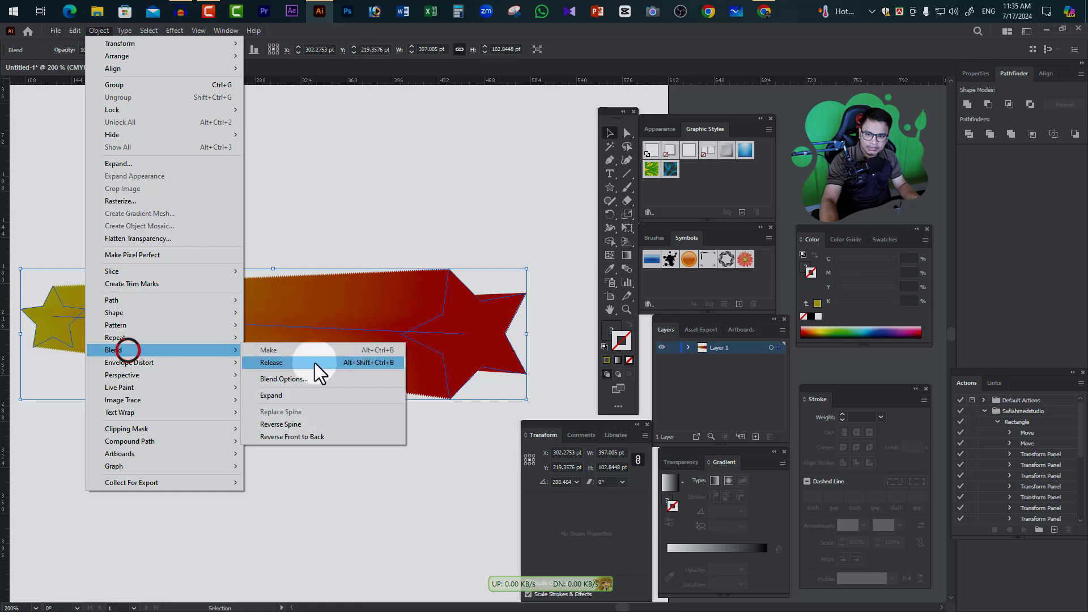
click(302, 379)
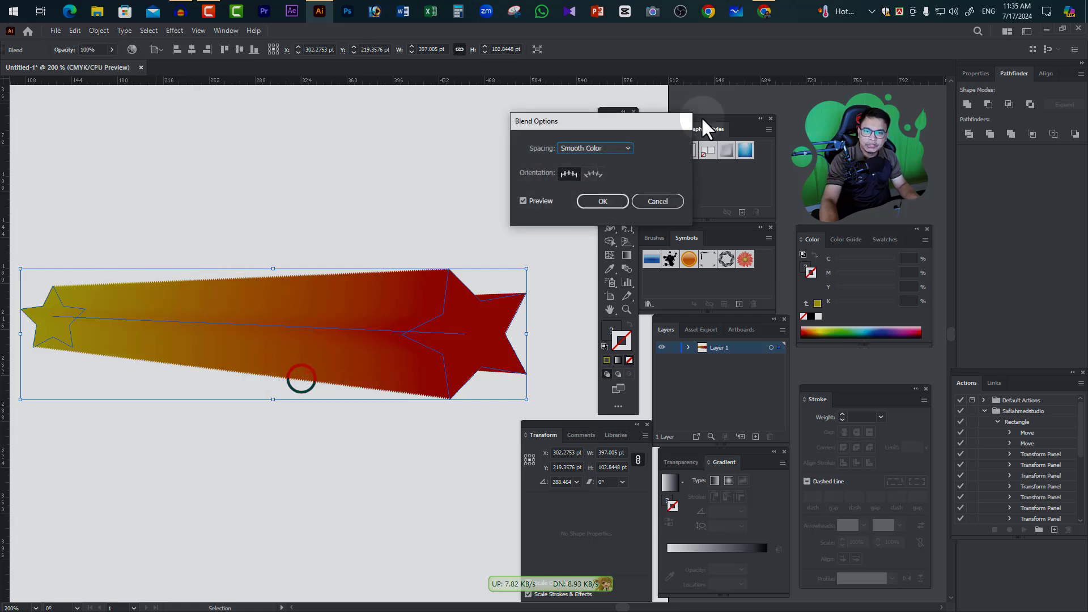
drag(604, 121, 501, 105)
click(500, 130)
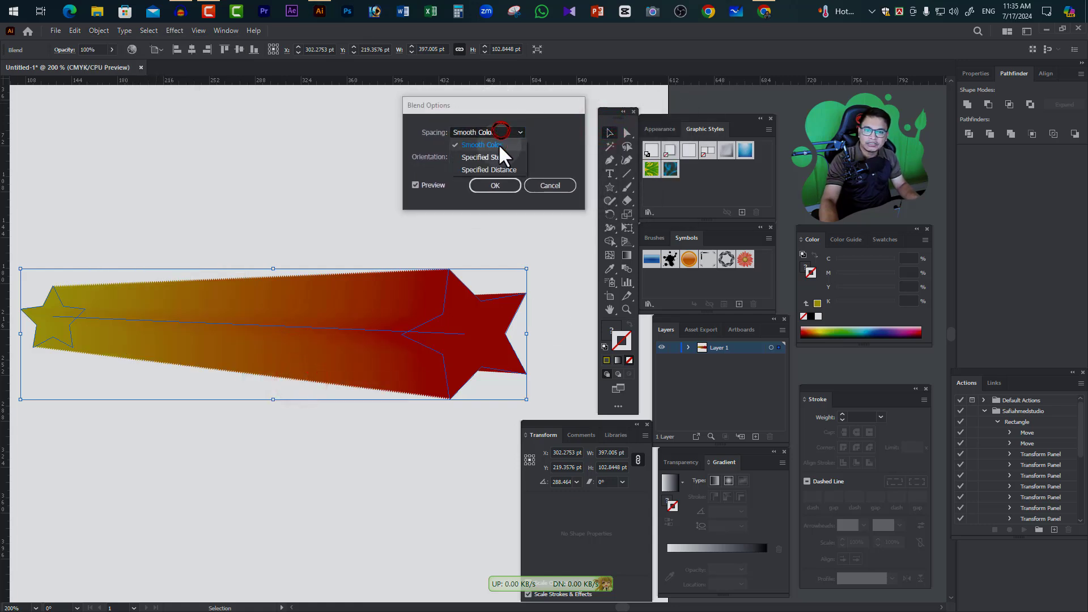
click(491, 158)
click(425, 185)
click(427, 184)
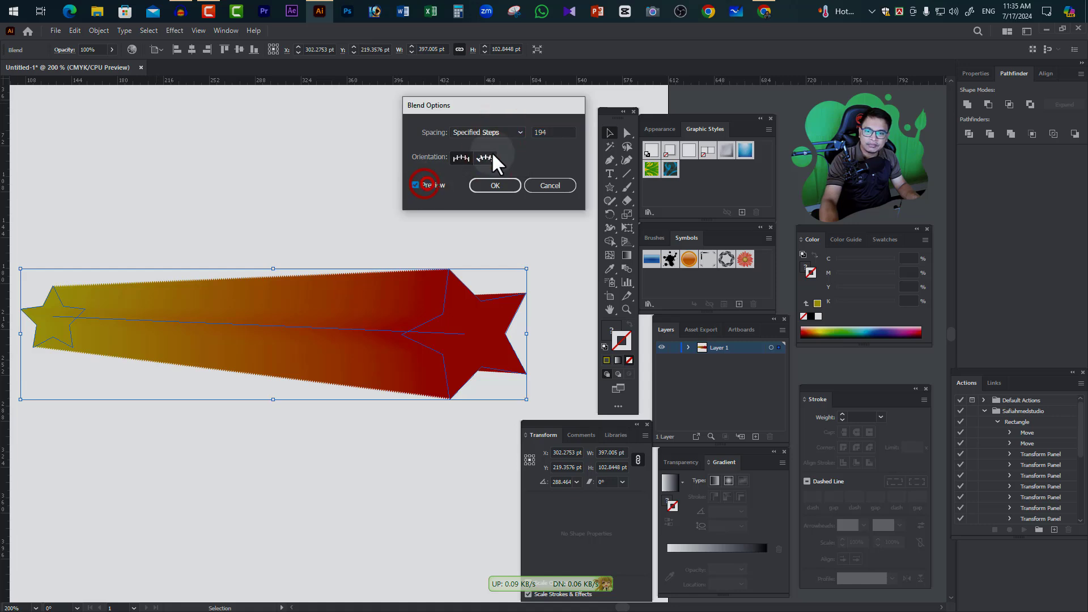
Reduce the star blend's specified steps gradually to 3, previewing the separate stars
click(553, 133)
key(Down)
key(Down)
key(Down)
key(Down)
key(Down)
key(Down)
key(Down)
key(Down)
key(Down)
key(Down)
key(Down)
key(Down)
key(Down)
key(Down)
key(Down)
key(Down)
key(Down)
key(Down)
key(Down)
key(Down)
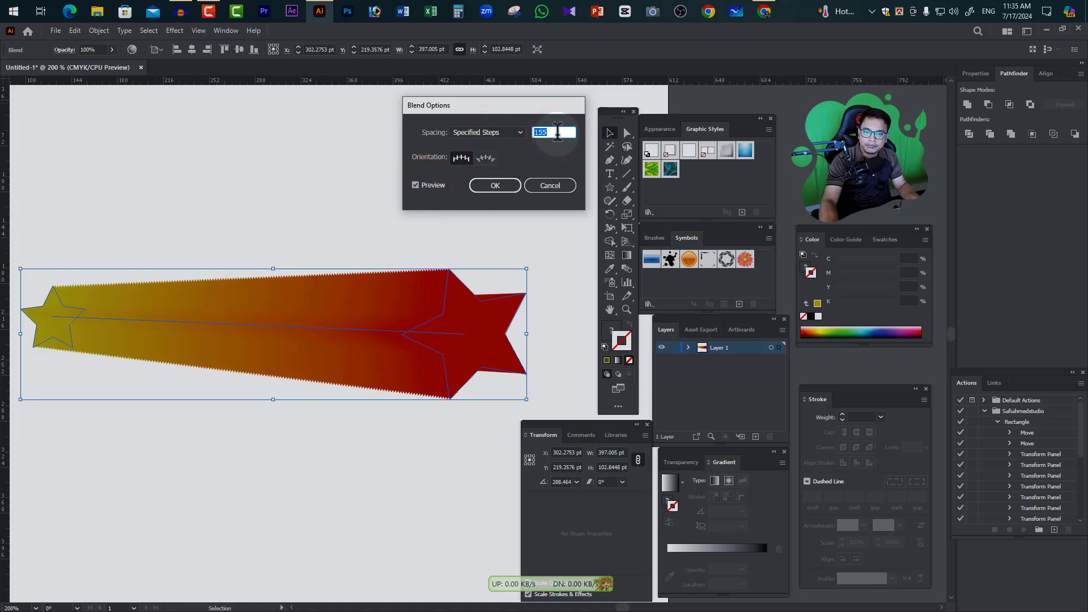
key(Down)
key(Down)
key(Down)
key(Down)
key(Down)
key(Down)
key(Down)
key(Down)
key(Down)
key(Down)
key(Down)
key(Down)
key(Down)
key(Down)
key(Down)
key(Down)
key(Down)
key(Down)
key(Down)
key(Down)
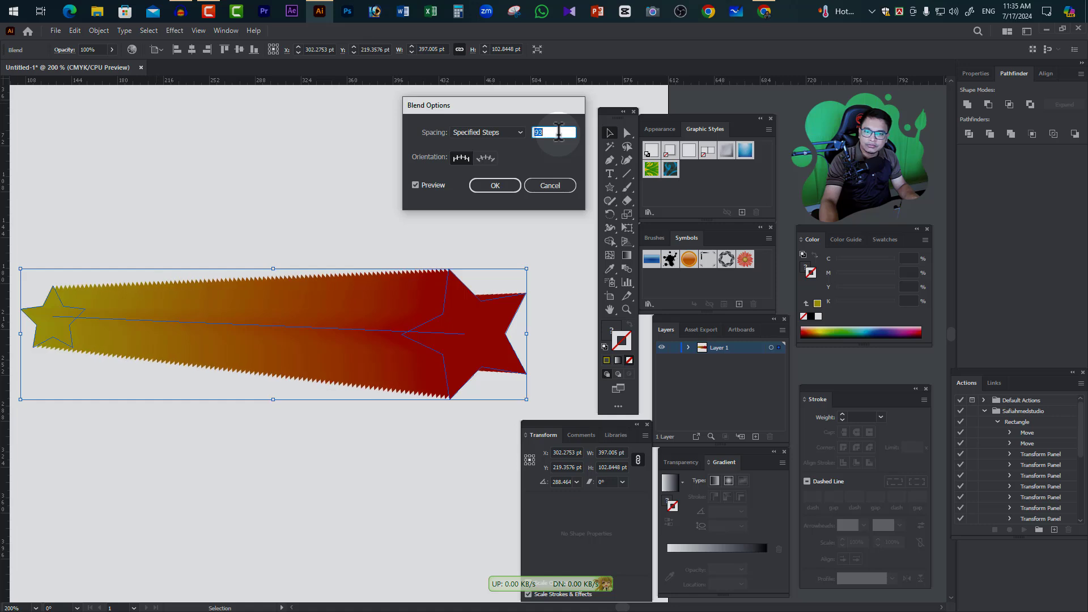
key(Down)
key(Down)
key(Down)
key(Down)
key(Down)
key(Down)
key(Down)
key(Down)
key(Down)
key(Down)
key(Down)
key(Down)
key(Down)
key(Down)
key(Down)
key(Down)
key(Down)
key(Down)
key(Down)
key(Down)
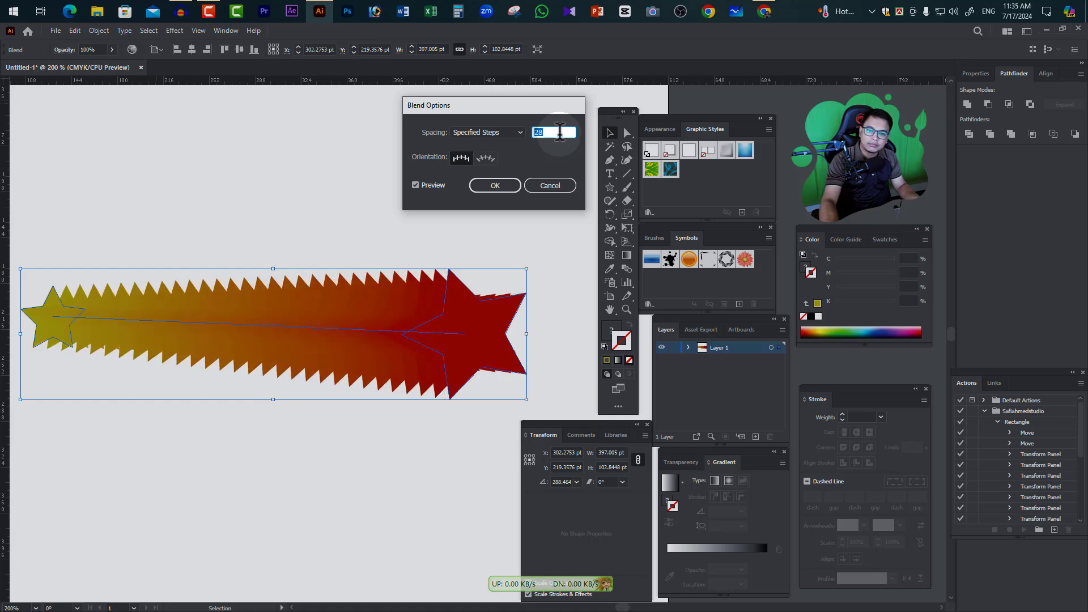
key(Down)
key(Down)
key(Down)
key(Down)
key(Down)
key(Down)
key(Down)
key(Down)
key(Down)
key(Down)
key(Down)
key(Down)
key(Down)
key(Down)
key(Down)
key(Down)
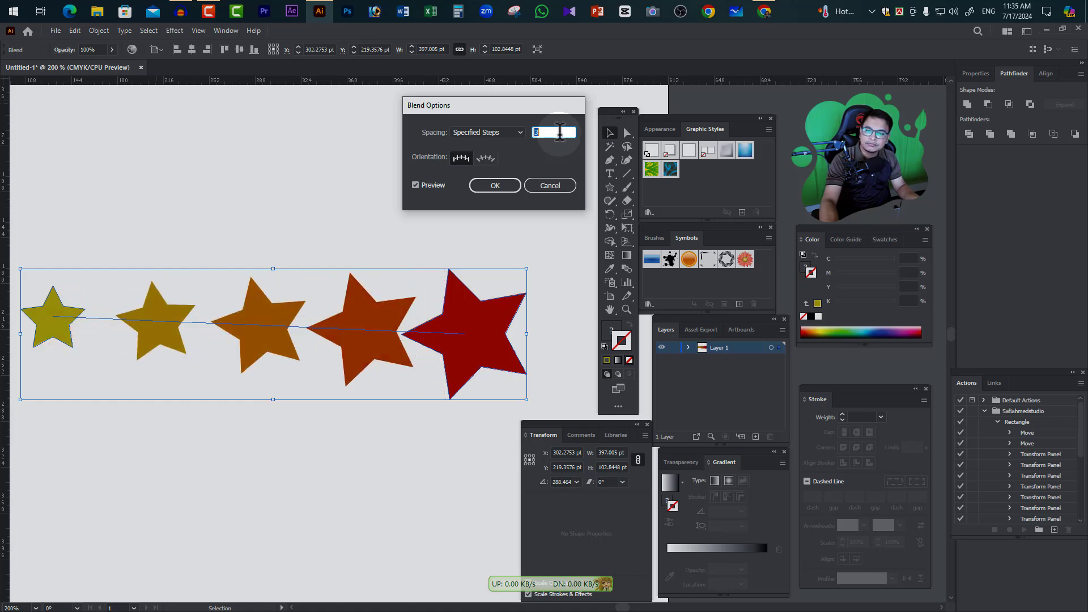
Raise the star blend's specified steps gradually to 27
key(Up)
key(Up)
key(Up)
key(Up)
key(Up)
key(Up)
key(Up)
key(Up)
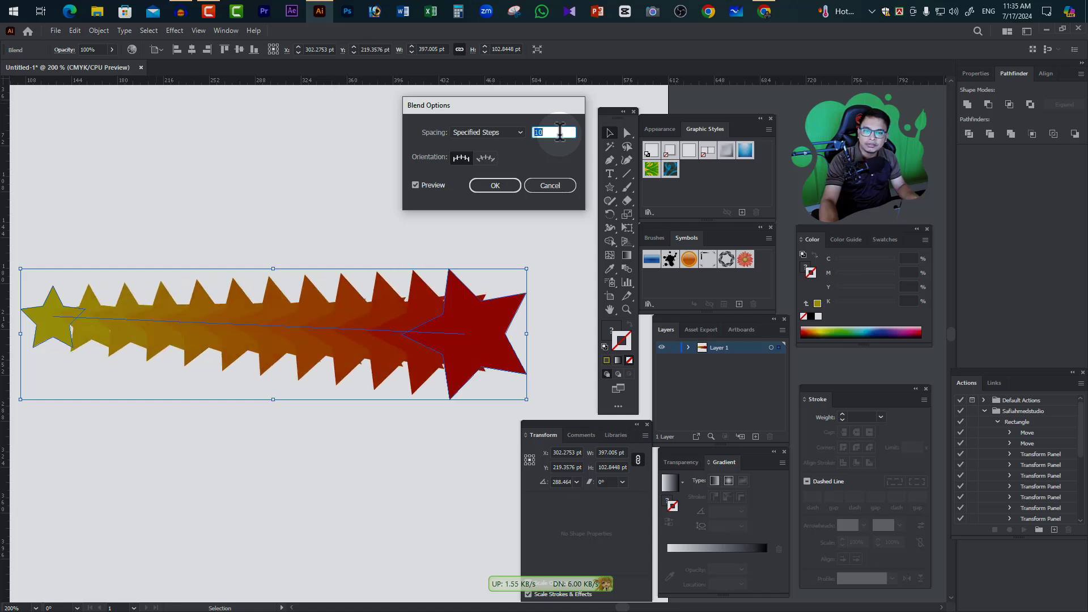
key(Down)
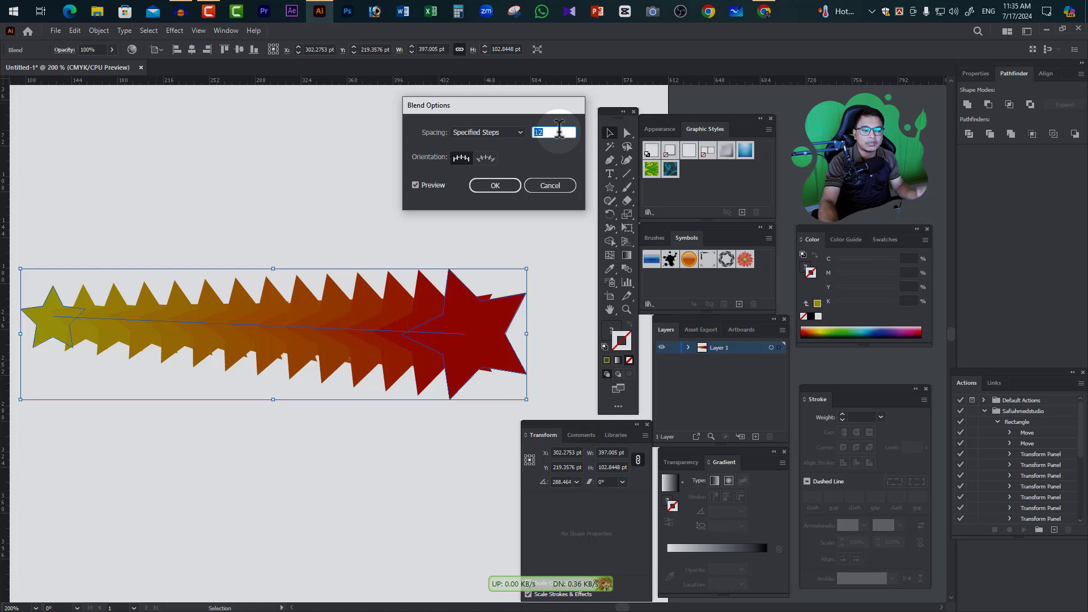
key(Up)
key(Up)
key(Up)
key(Up)
key(Up)
key(Up)
key(Up)
key(Up)
key(Up)
key(Up)
key(Up)
key(Up)
key(Up)
key(Up)
key(Up)
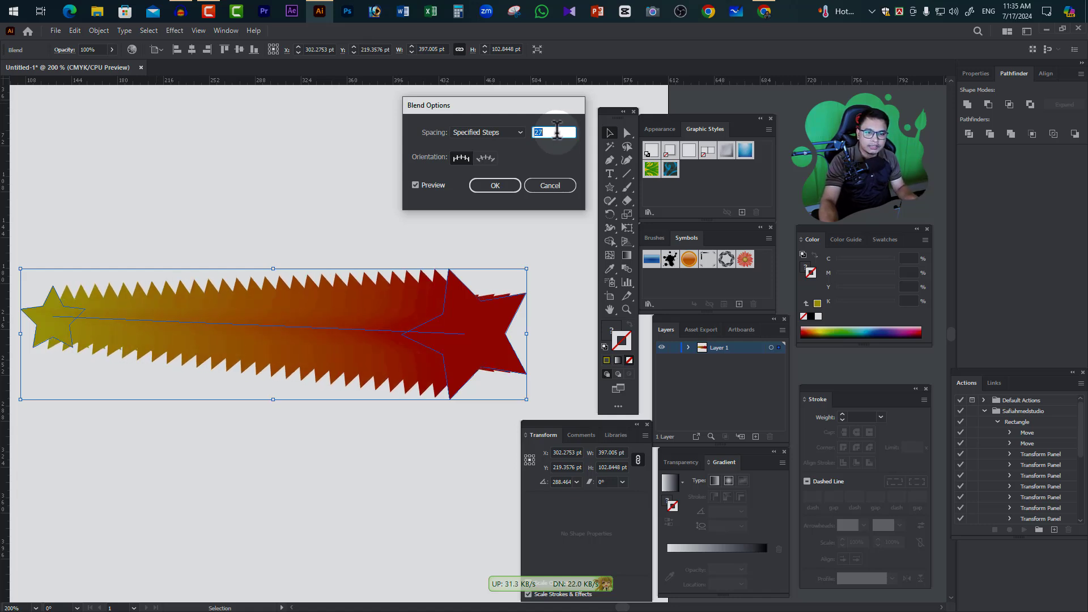
Lower the star blend's specified steps to 7, raise them to 19, and apply the options
key(Down)
key(Down)
key(Down)
key(Down)
key(Down)
key(Down)
key(Down)
key(Down)
key(Down)
key(Down)
key(Down)
key(Down)
key(Down)
key(Down)
key(Down)
key(Down)
key(Down)
key(Down)
key(Down)
key(Down)
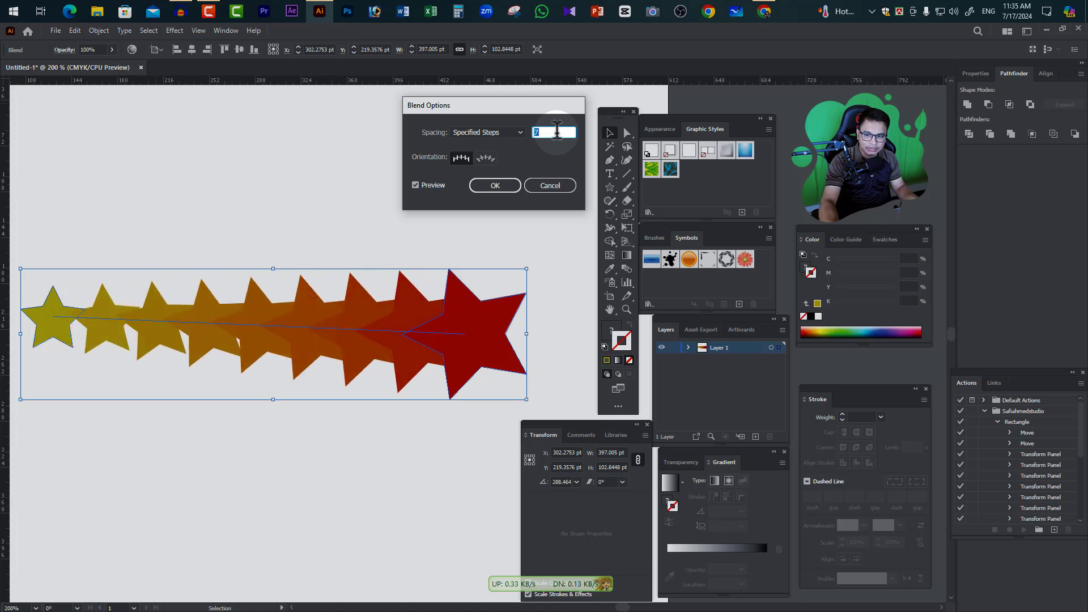
key(Up)
key(Up)
key(Up)
key(Up)
key(Up)
key(Up)
key(Up)
key(Up)
key(Up)
key(Up)
key(Up)
key(Up)
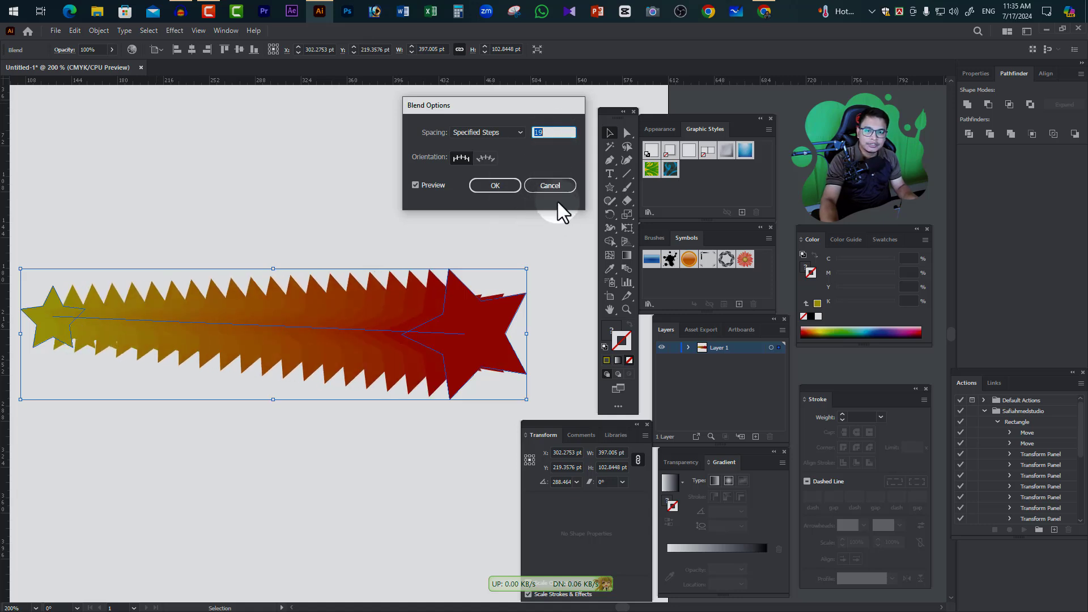
click(498, 183)
Delete the star blend to empty the artboard
drag(136, 219, 433, 416)
key(Delete)
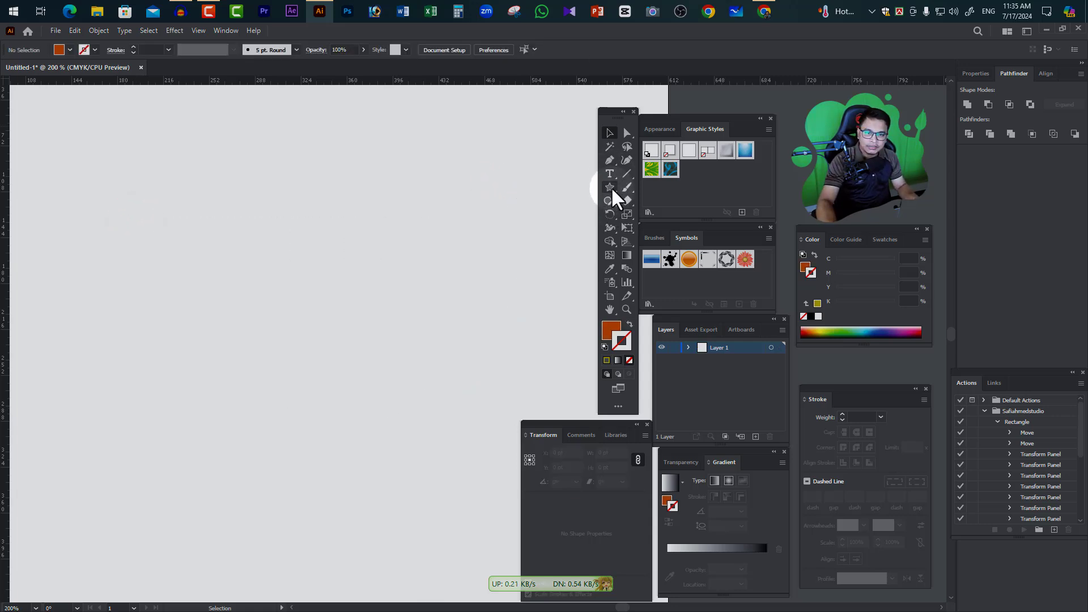
Draw a narrow vertical ellipse about 19 by 77 pt with no fill and a 0.25 pt orange-brown stroke
drag(610, 187, 646, 216)
drag(275, 170, 299, 267)
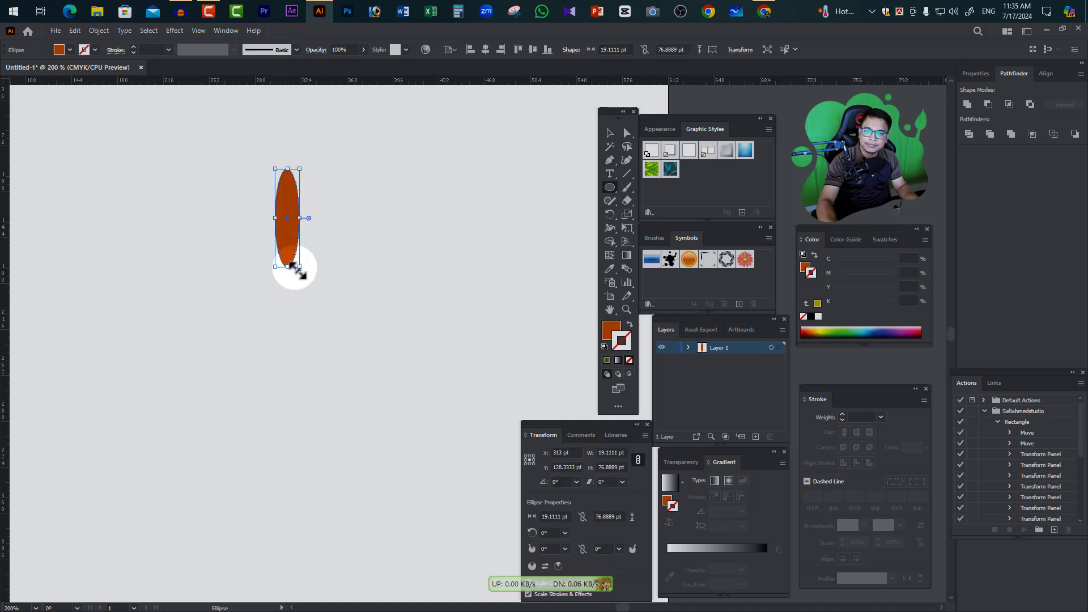
click(612, 331)
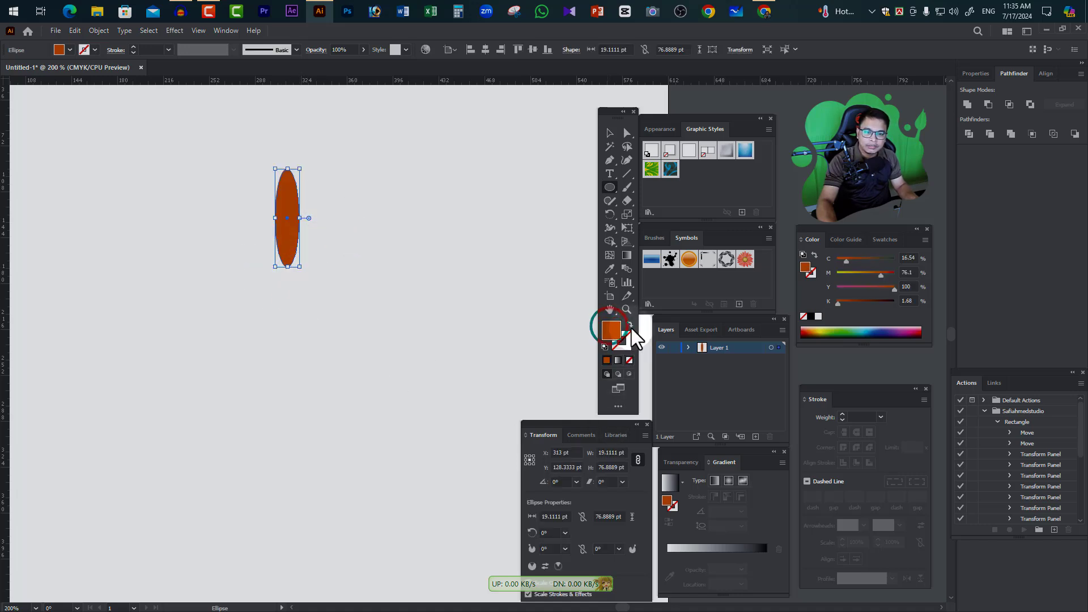
click(629, 324)
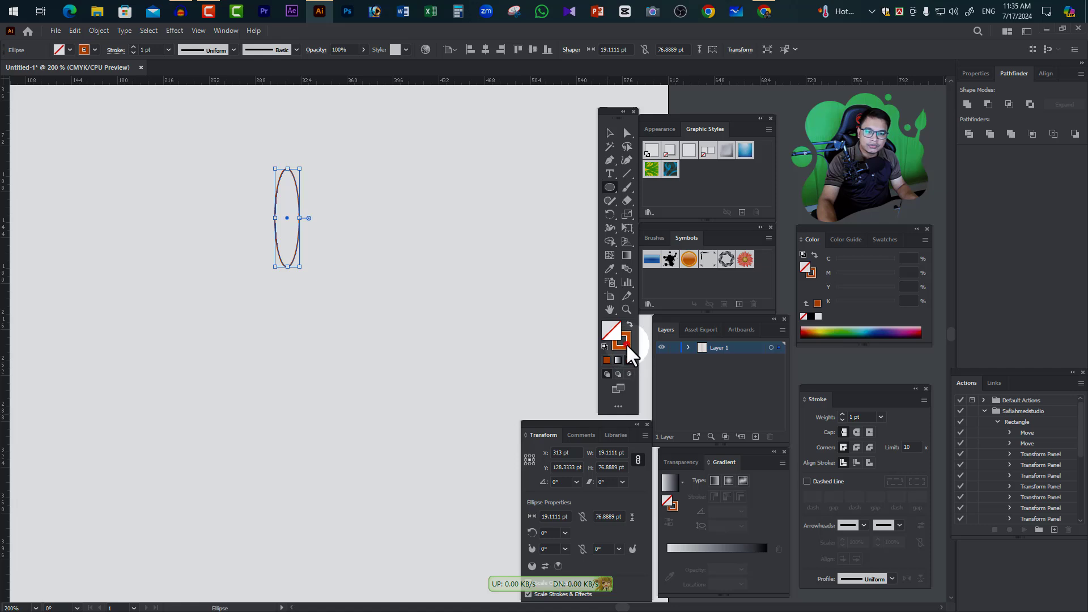
click(626, 344)
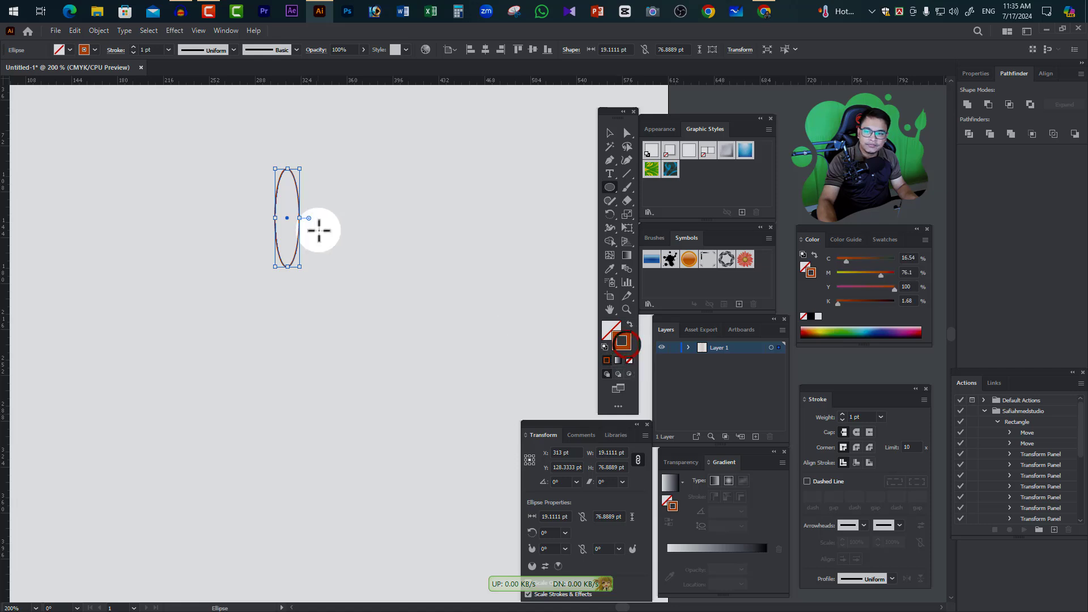
click(168, 49)
click(186, 62)
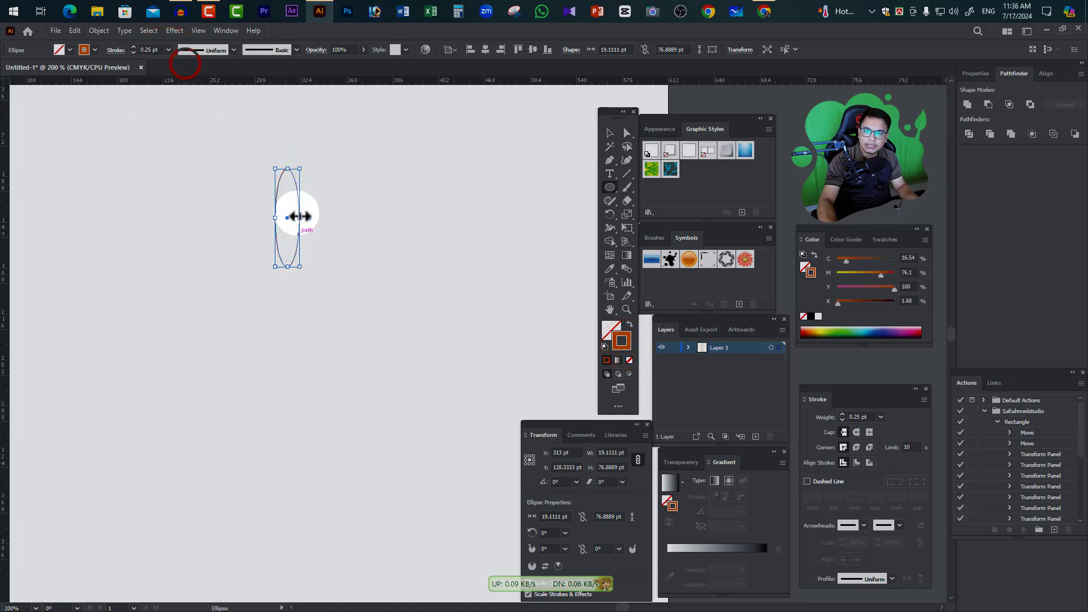
Make a rotated copy of the ellipse at an angle of 360/12 around a pivot just below its lower end
click(610, 134)
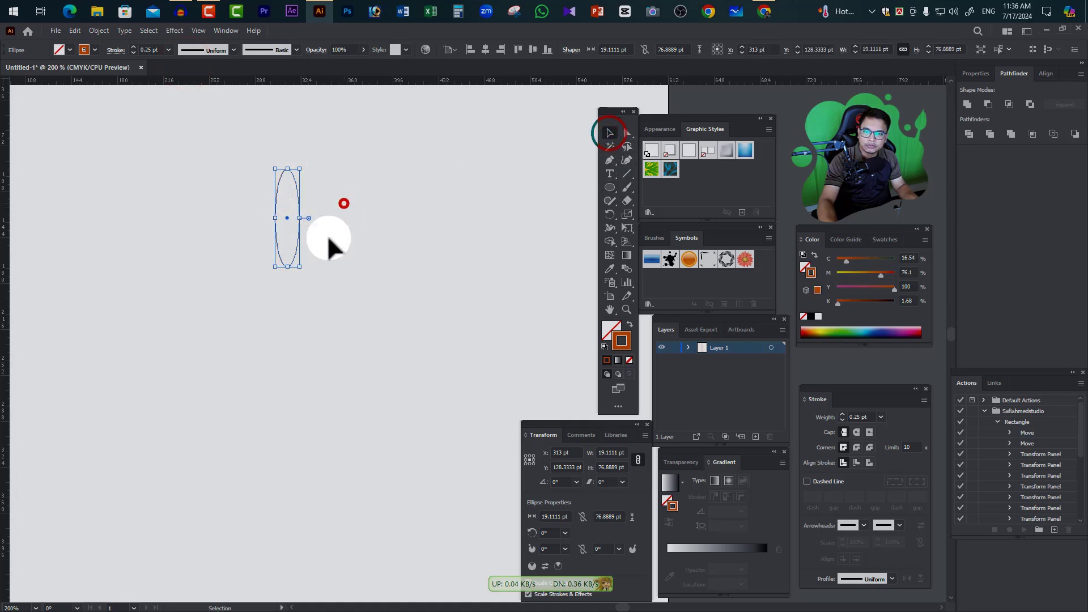
click(343, 202)
drag(235, 162, 368, 303)
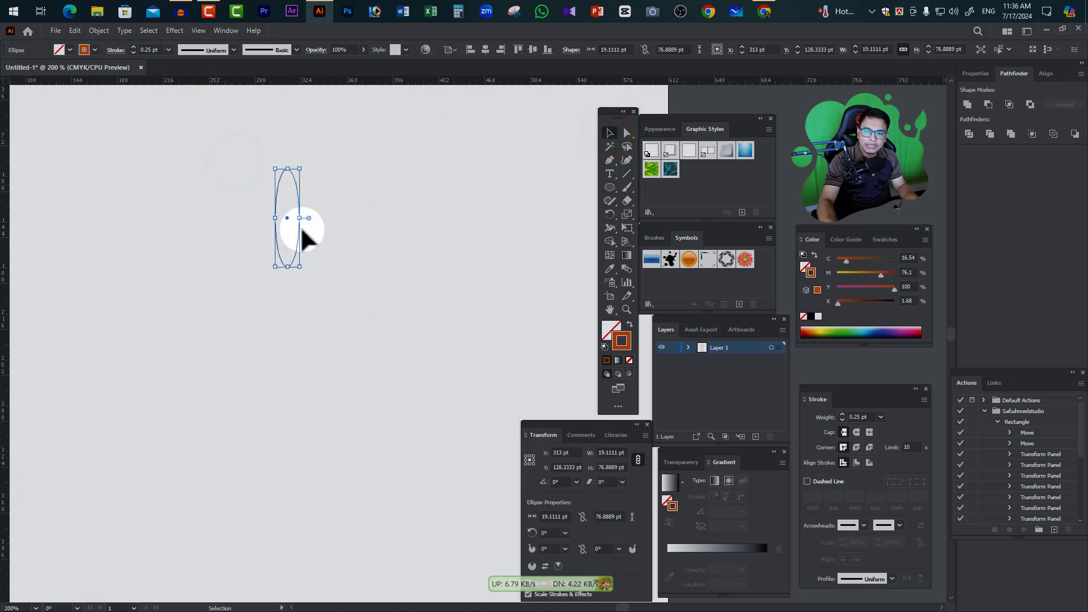
click(610, 215)
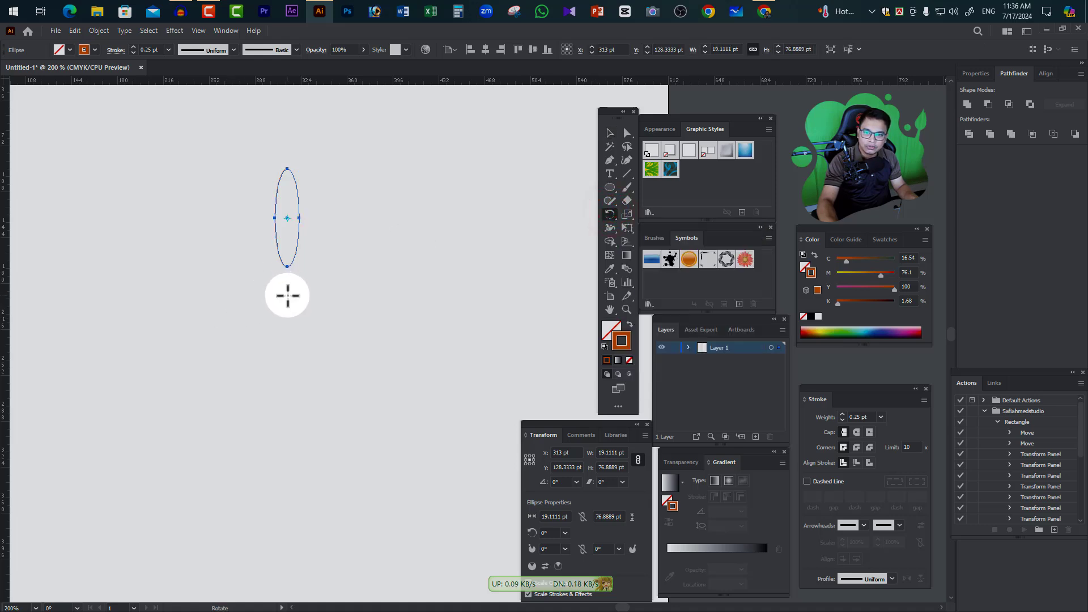
alt+click(288, 295)
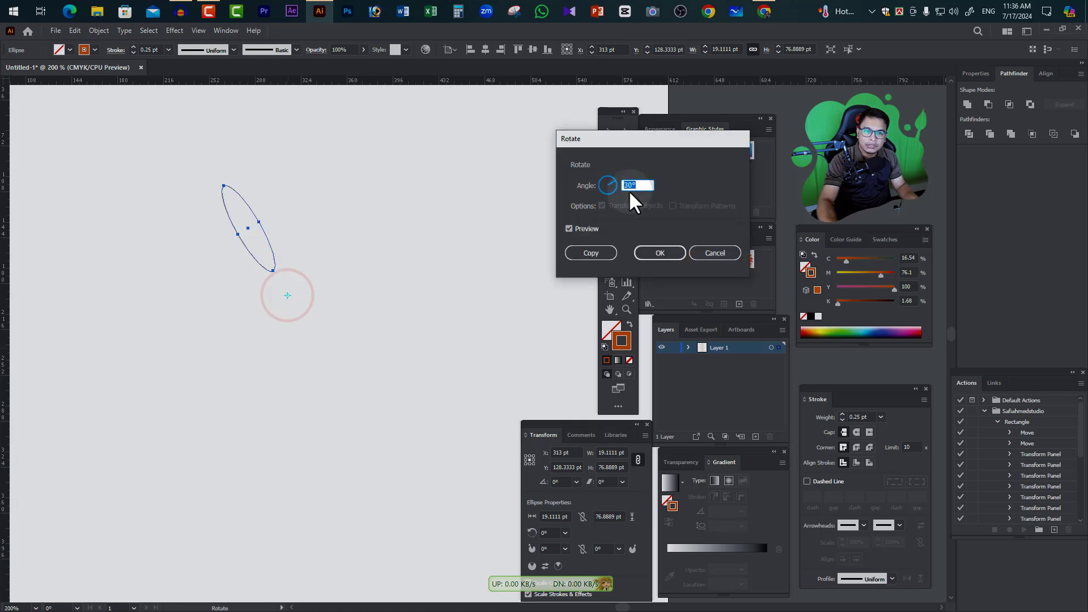
text(3)
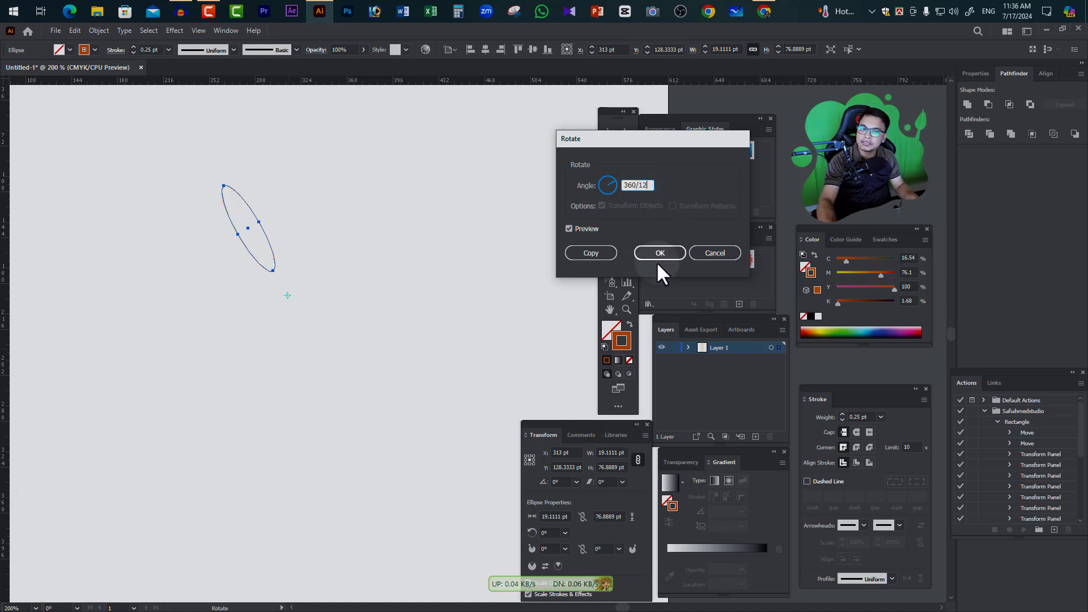
click(583, 229)
click(575, 227)
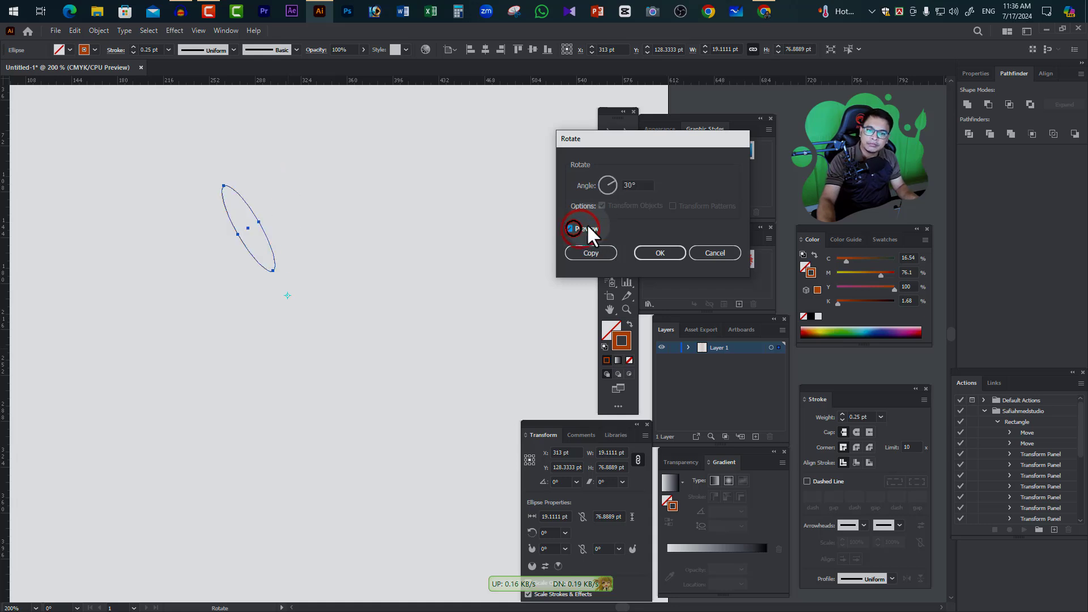
click(601, 250)
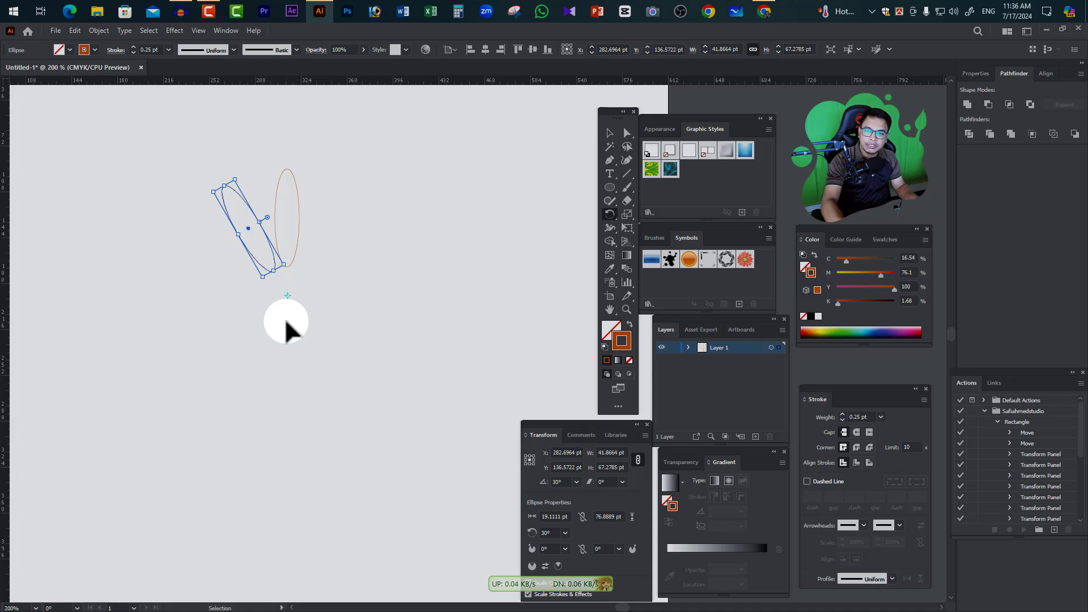
Repeat the rotated copy around the pivot until 12 ellipses form a complete flower, removing any surplus copy
key(ctrl+d)
key(ctrl+d)
key(ctrl+d)
key(ctrl+d)
key(ctrl+d)
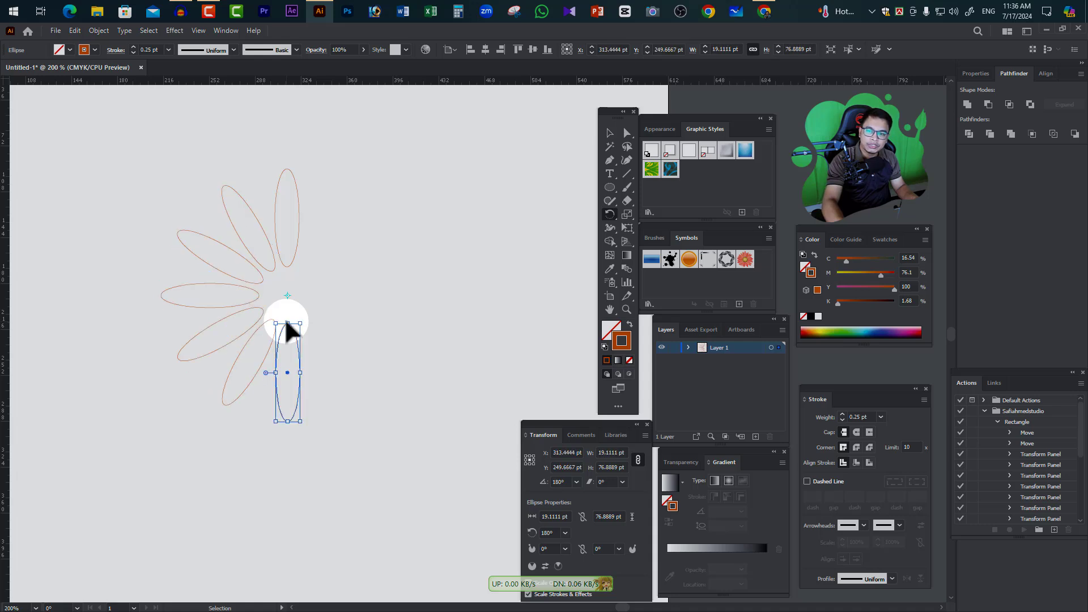
key(ctrl+d)
key(ctrl+d)
key(ctrl+d)
key(ctrl+d)
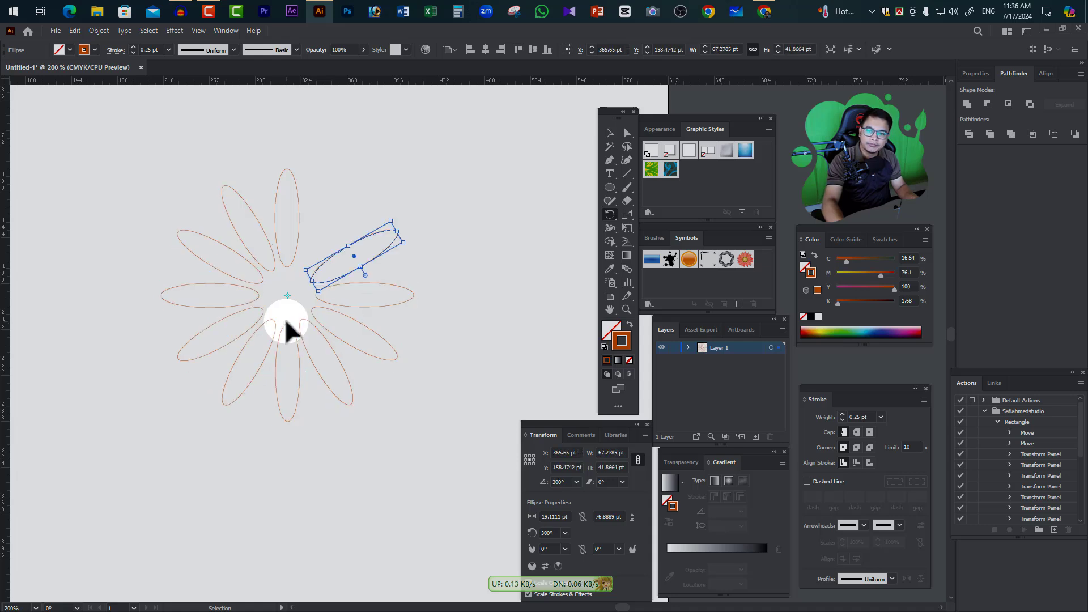
key(ctrl+d)
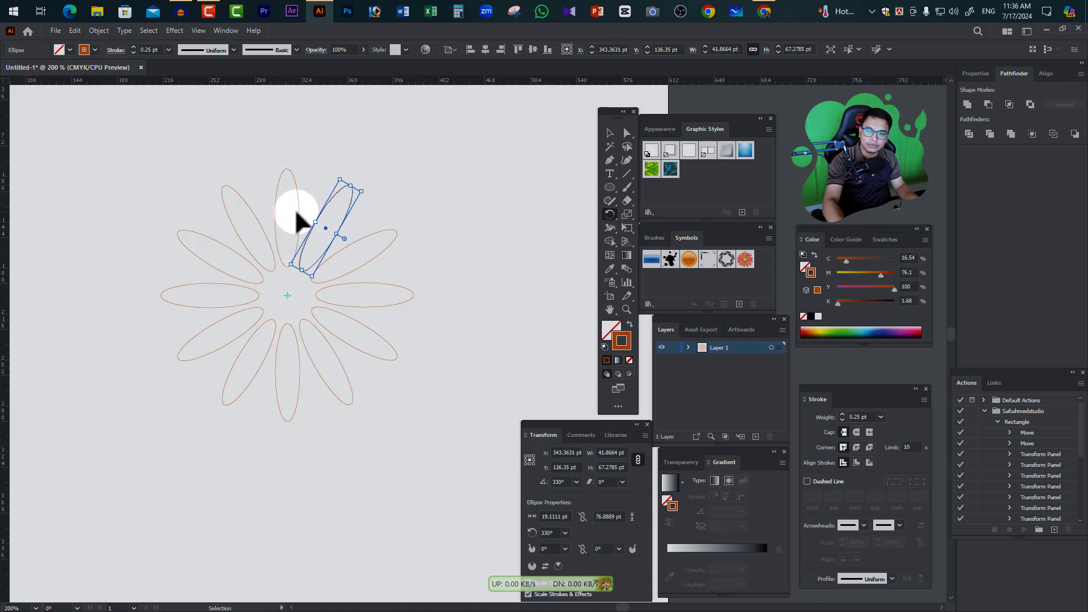
key(ctrl+z)
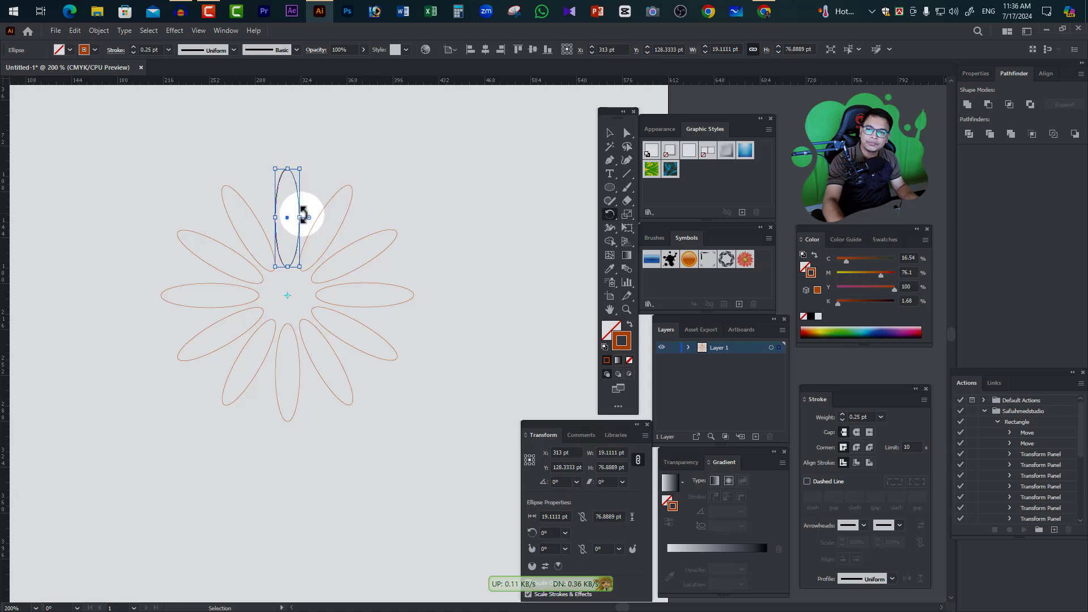
click(610, 132)
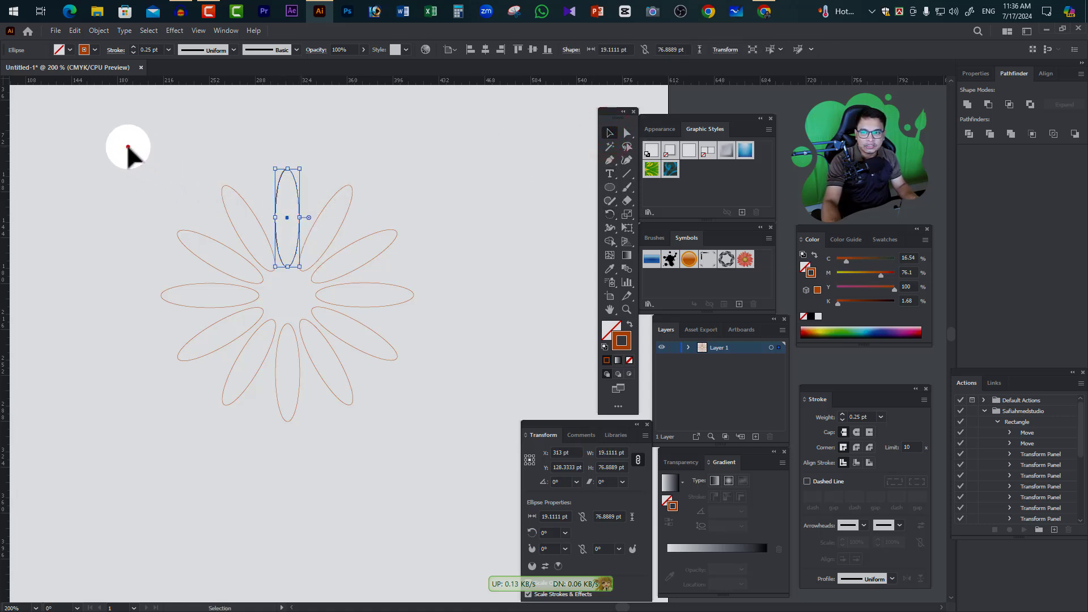
Select all 12 ellipses of the flower and make a blend from them
drag(128, 147, 432, 463)
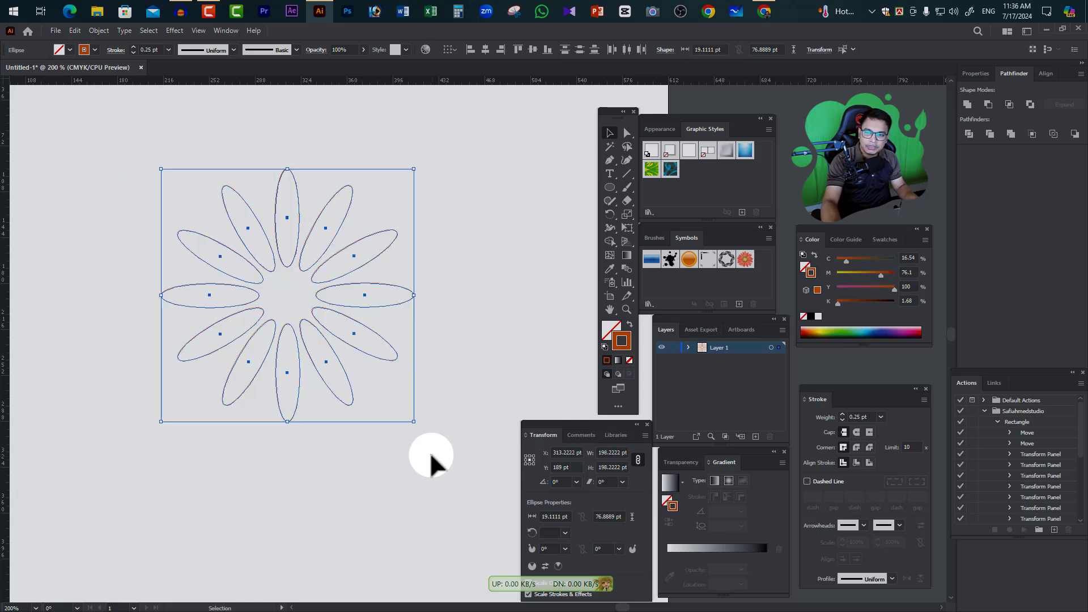
click(97, 32)
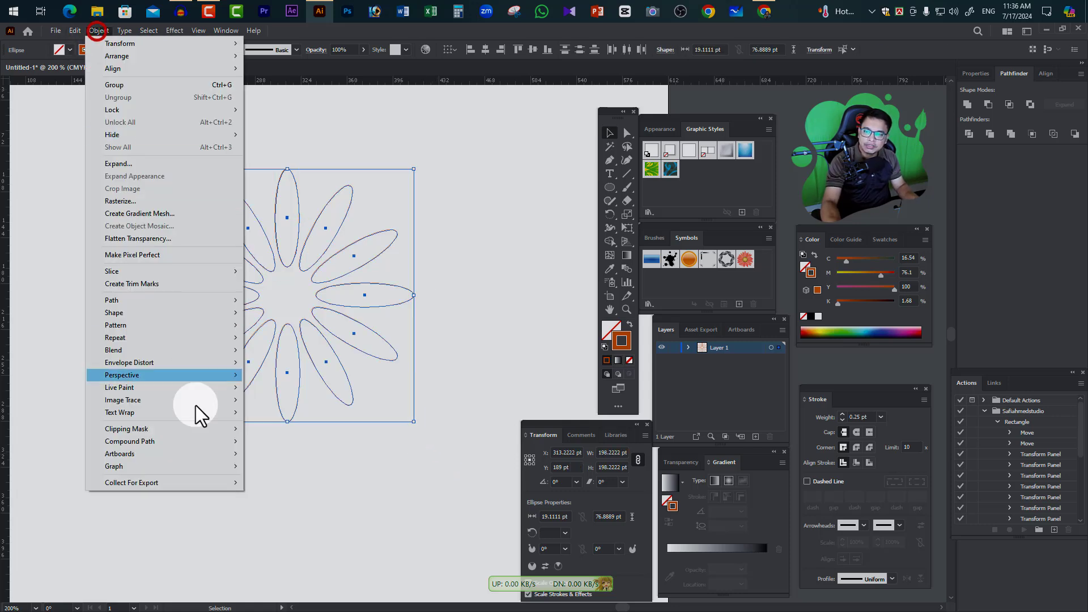
click(140, 350)
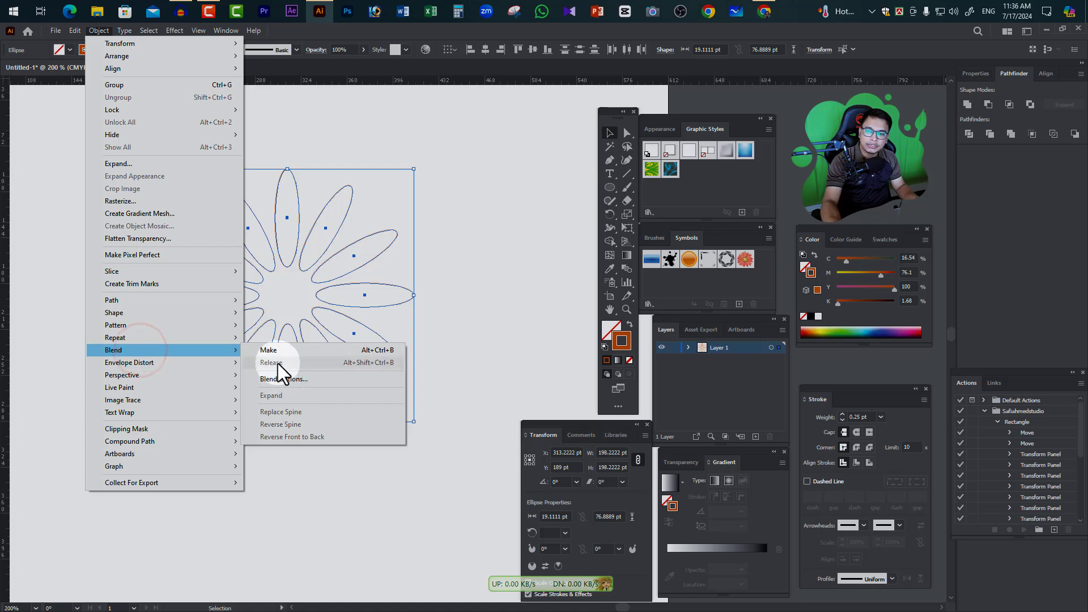
click(324, 349)
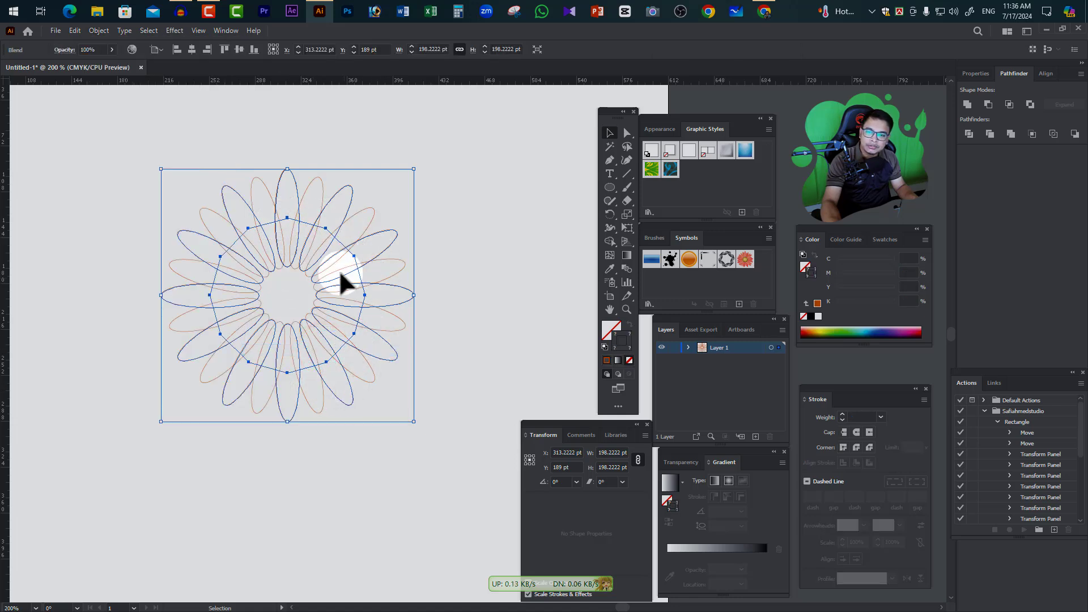
Set the flower blend's spacing to Specified Steps with 14 steps, apply it and deselect the artwork
click(100, 30)
click(132, 349)
click(288, 379)
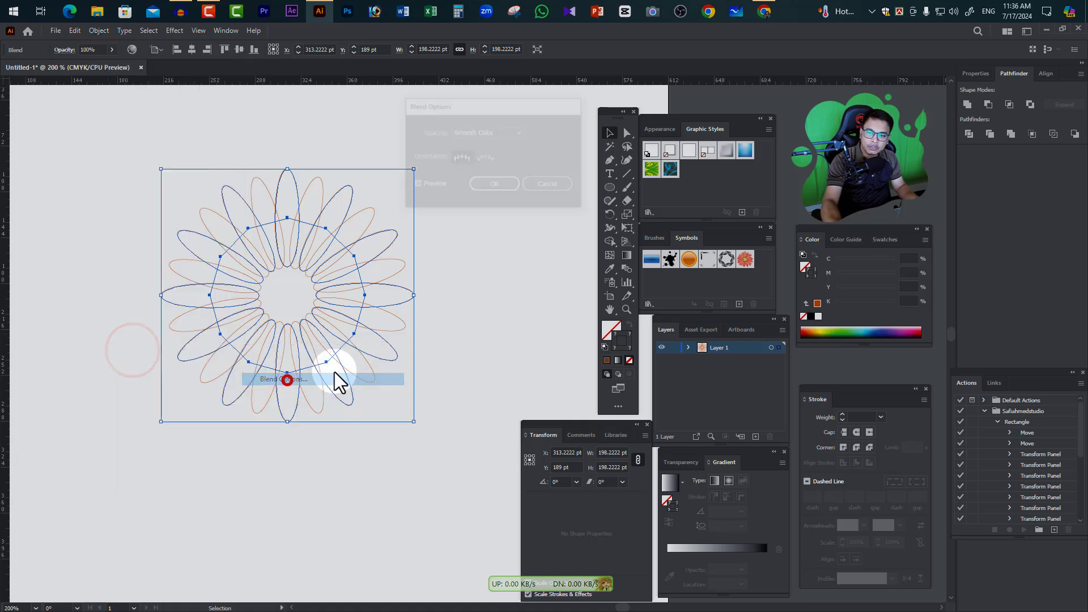
drag(483, 100, 562, 109)
click(583, 142)
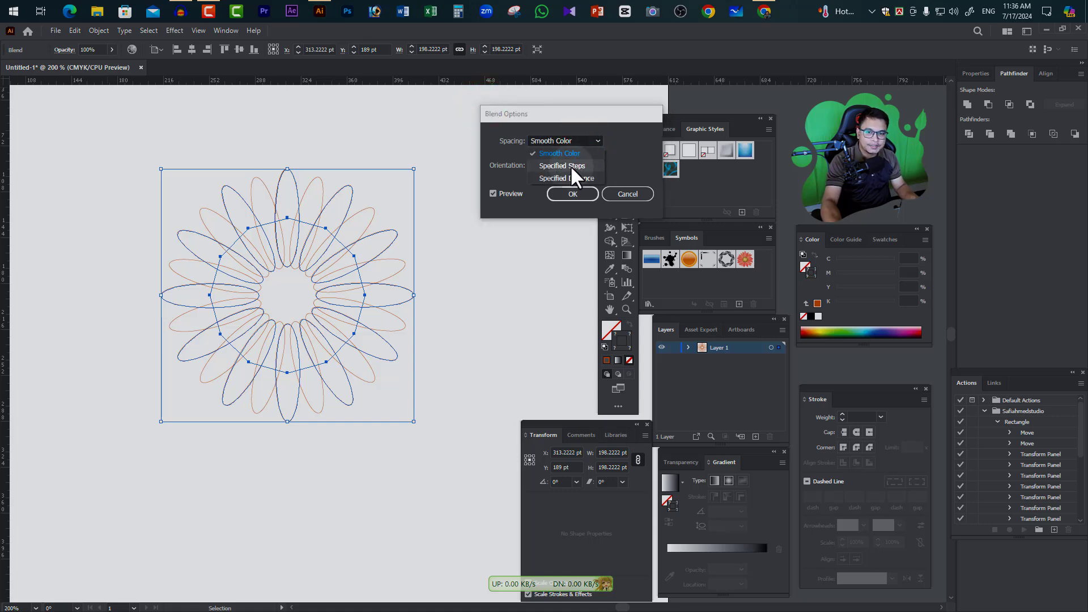
click(570, 166)
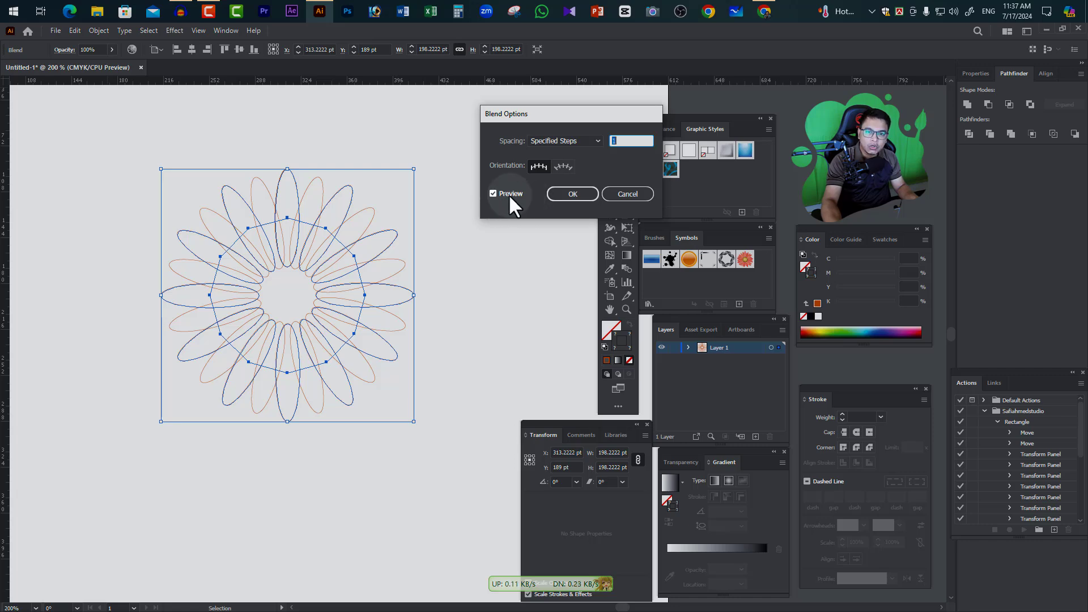
key(Up)
key(Up)
key(Up)
key(Up)
key(Up)
key(Up)
key(Up)
key(Up)
key(Up)
key(Up)
key(Up)
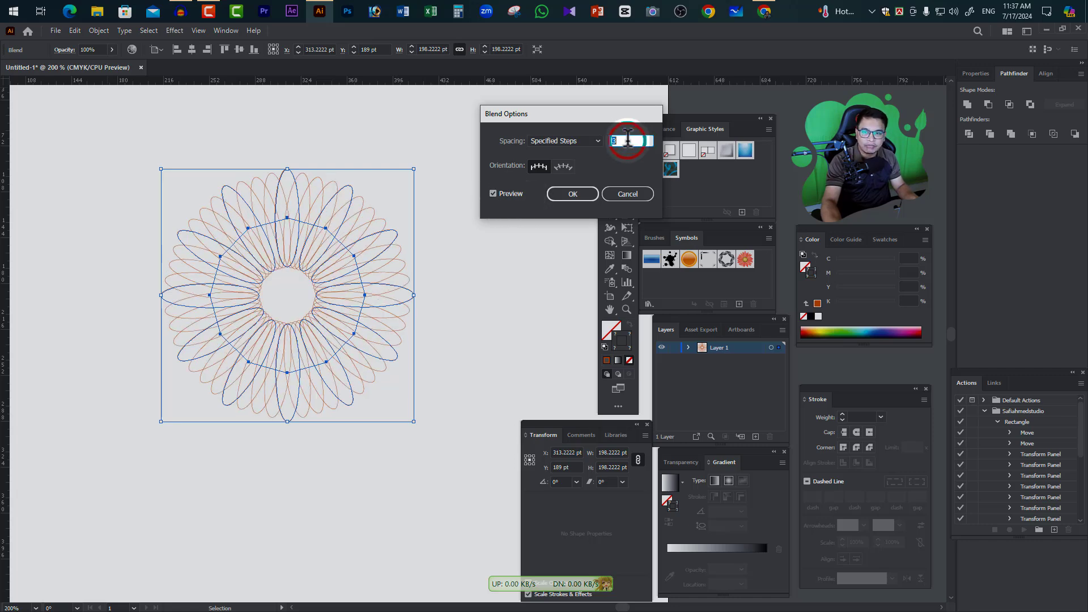
key(Up)
key(Up)
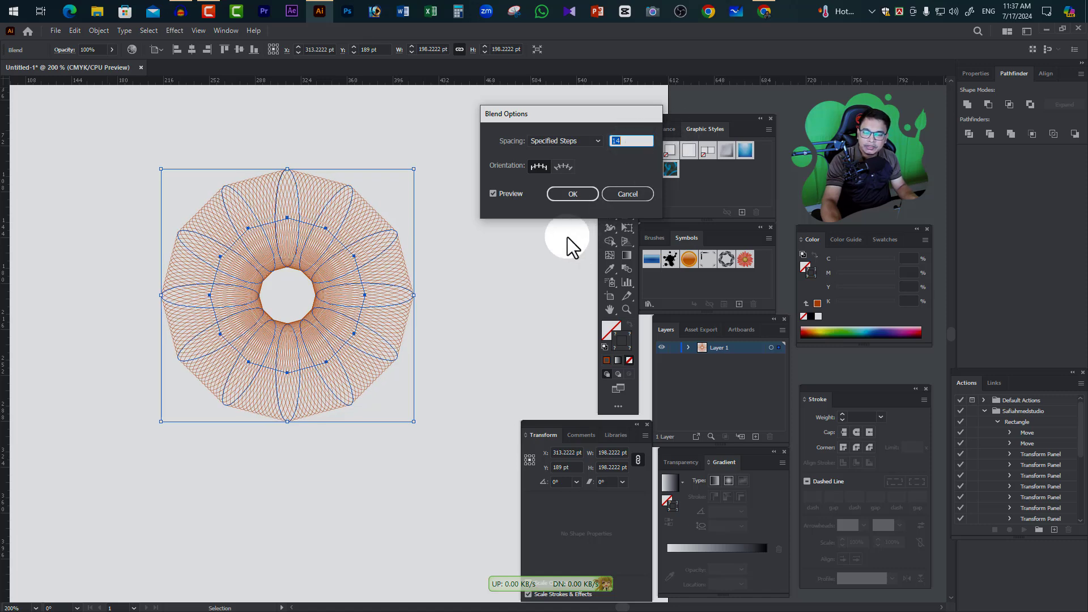
click(572, 194)
click(474, 285)
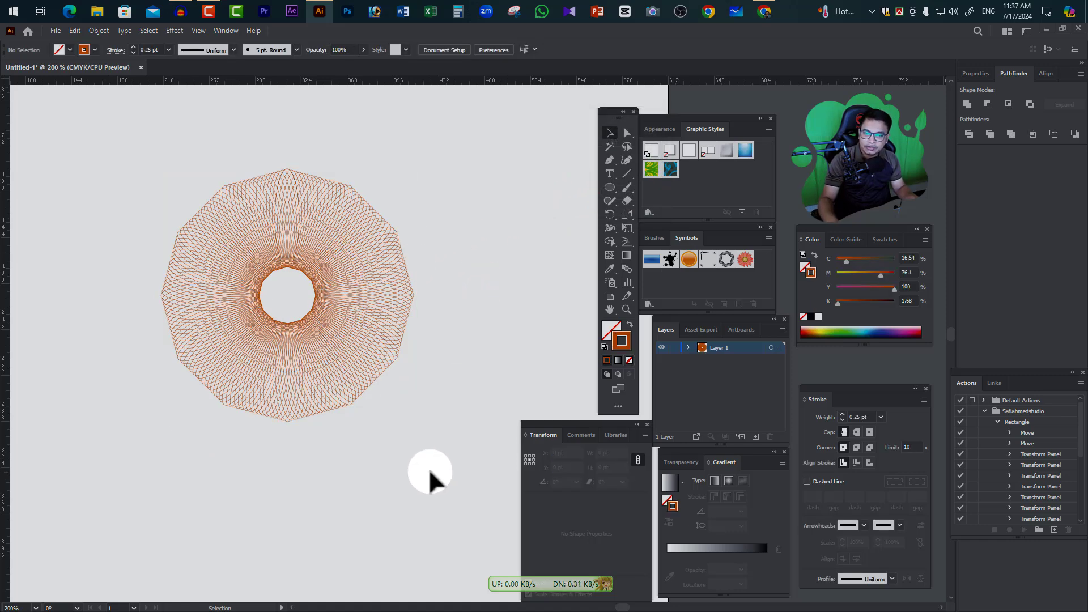
Compare the flower blend in preview and outline views, leaving the artwork in outline view with nothing selected
ctrl+click(345, 348)
drag(437, 316, 295, 363)
click(389, 367)
click(311, 391)
click(395, 356)
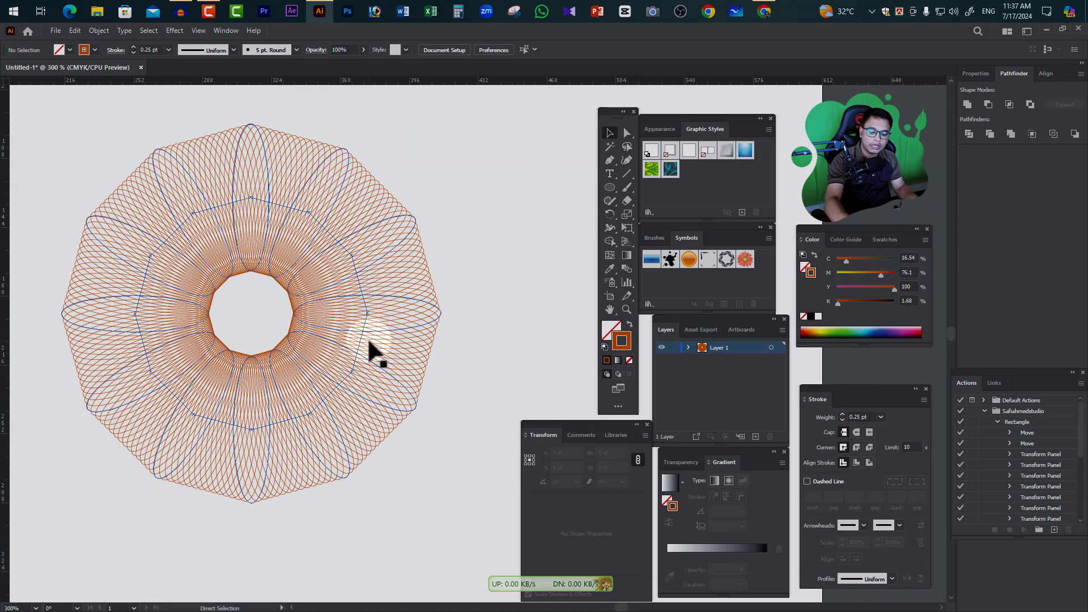
key(ctrl+y)
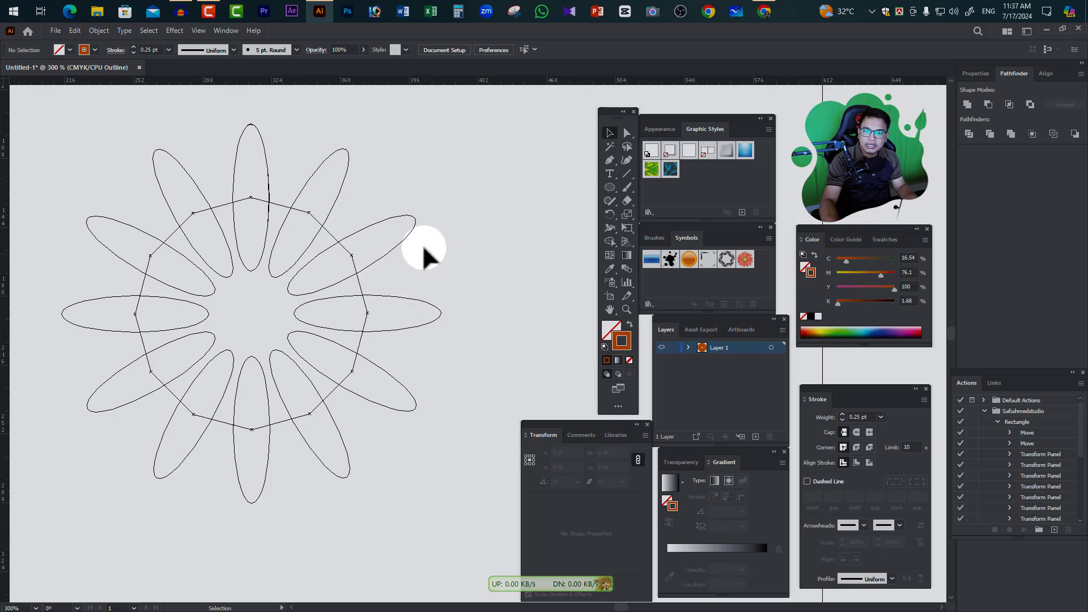
key(ctrl+y)
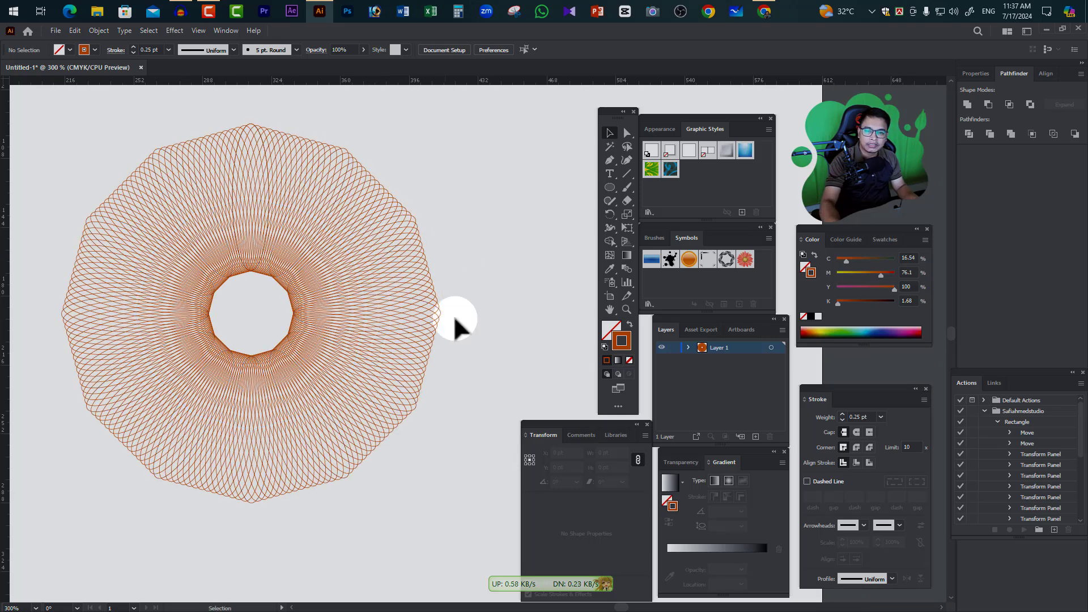
key(ctrl+y)
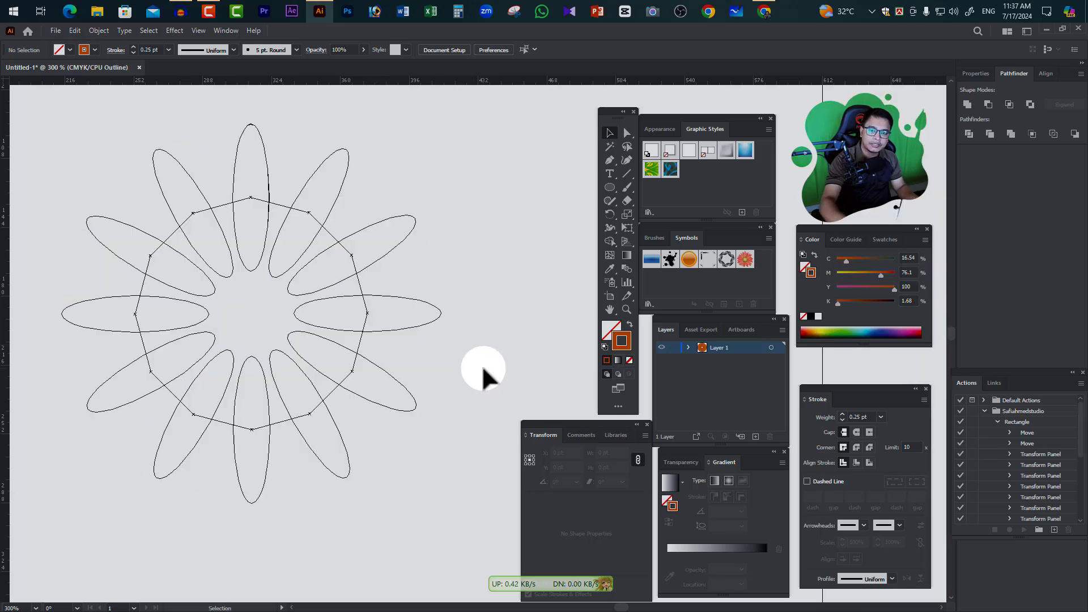
click(442, 314)
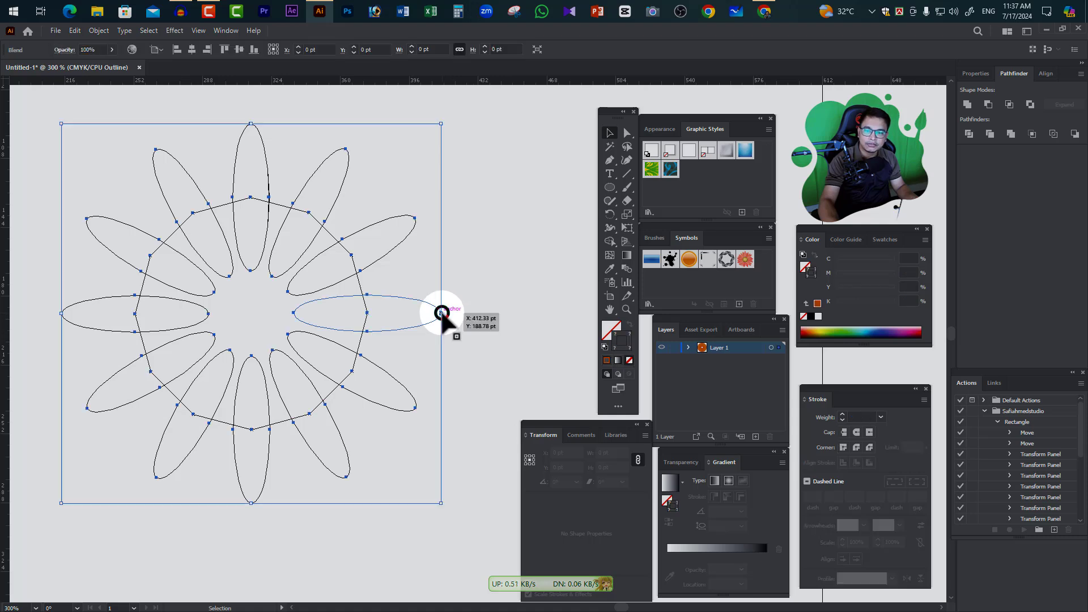
click(509, 211)
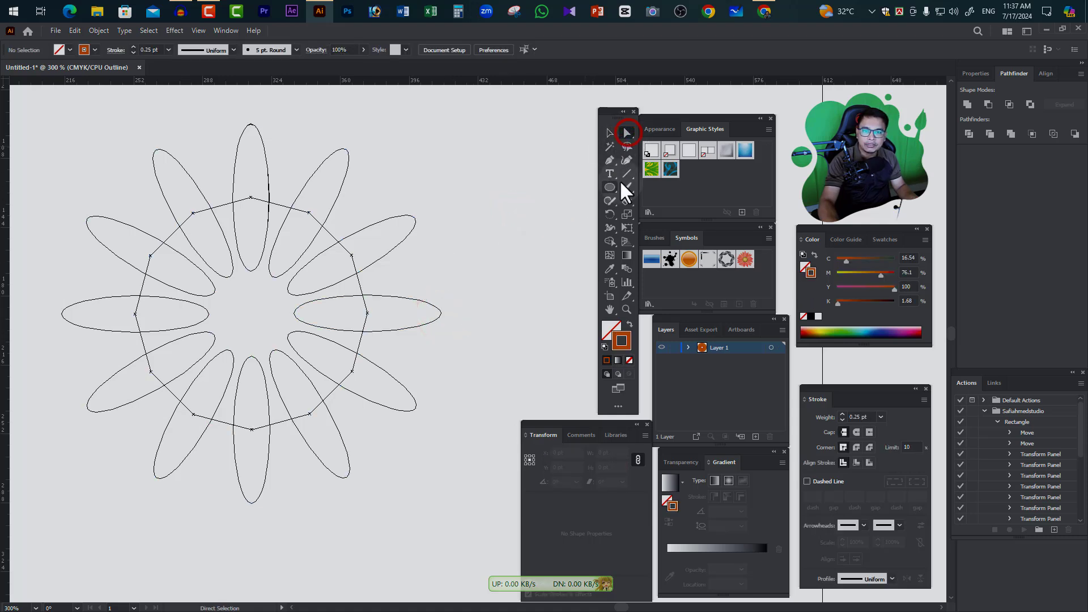
Directly select the ellipse at the three o'clock position and set its stroke colour to yellow F2DA00
click(627, 132)
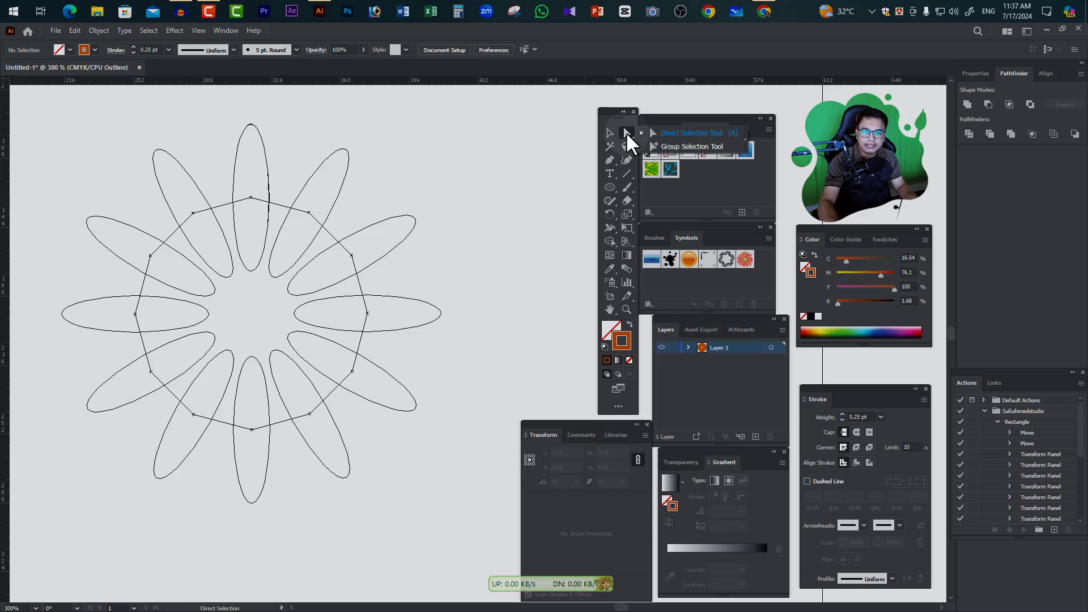
click(434, 321)
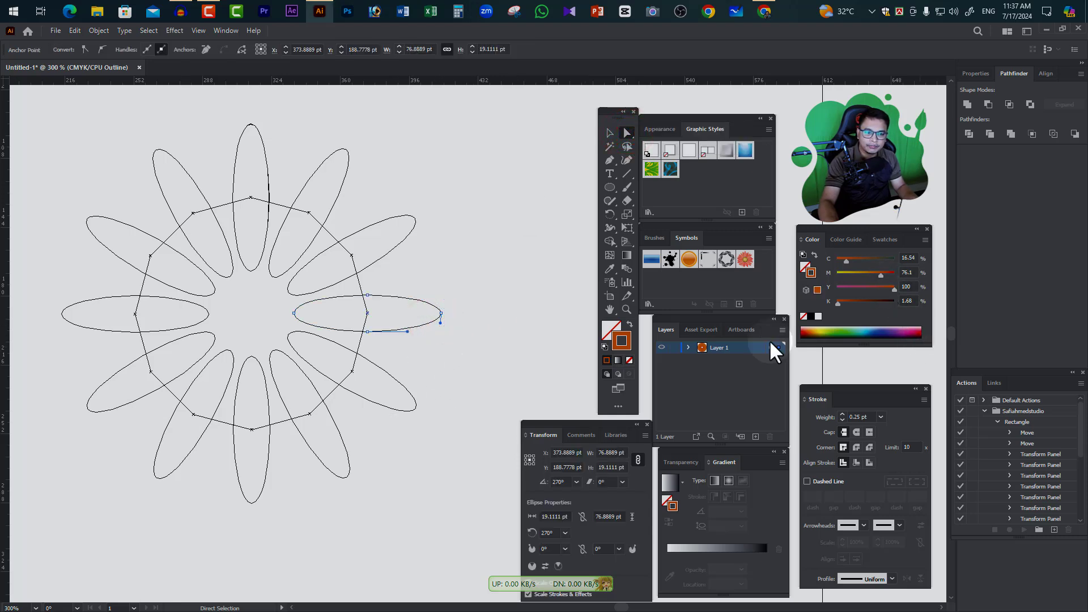
double_click(627, 345)
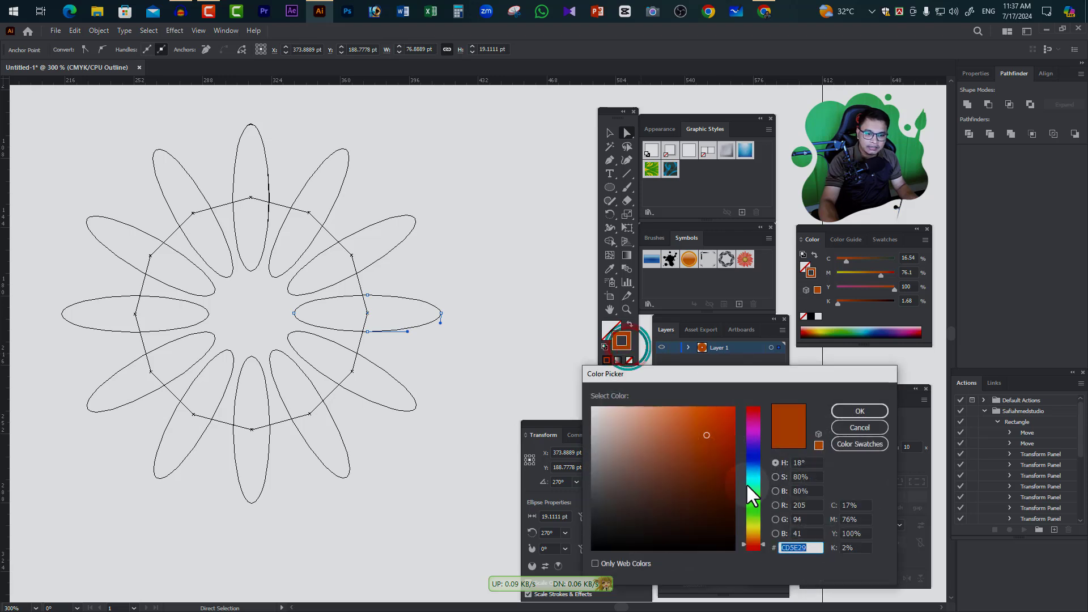
click(757, 528)
click(730, 429)
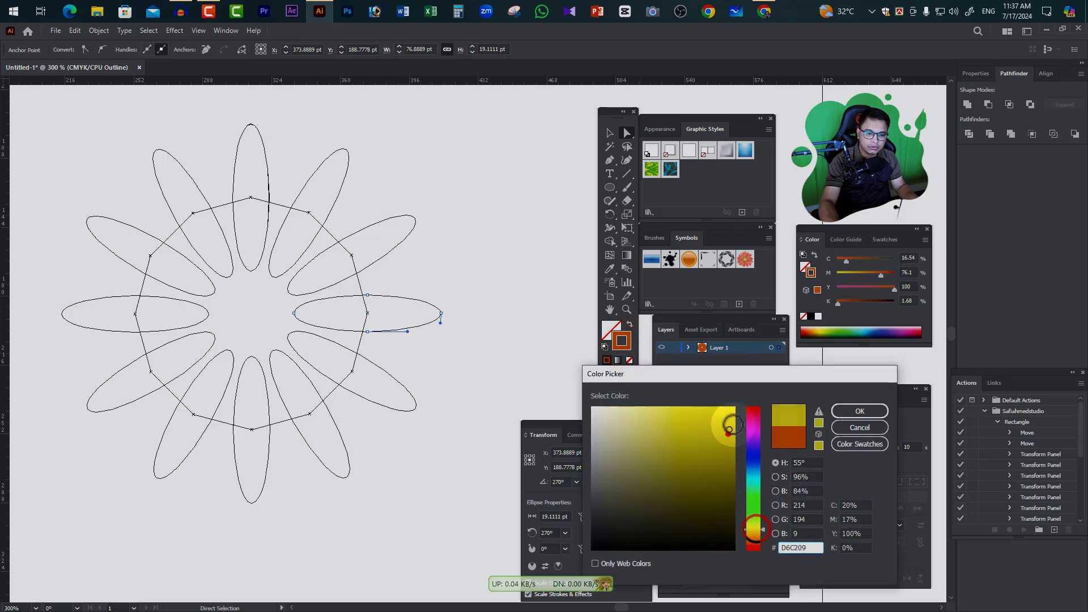
click(856, 410)
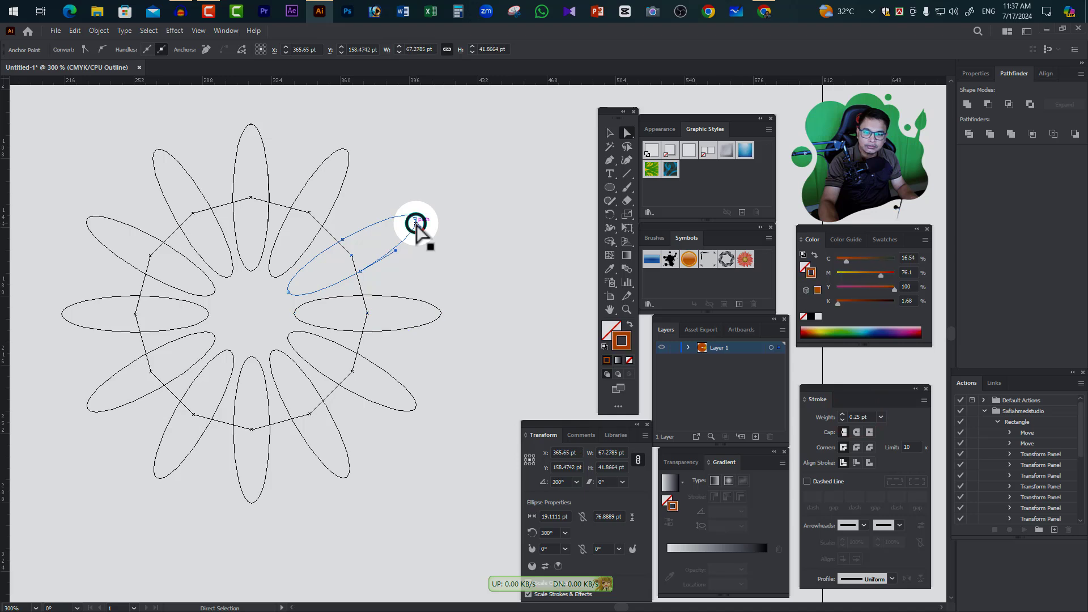
Set the stroke colour of the ellipse at the two o'clock position to green 32FF00
double_click(623, 341)
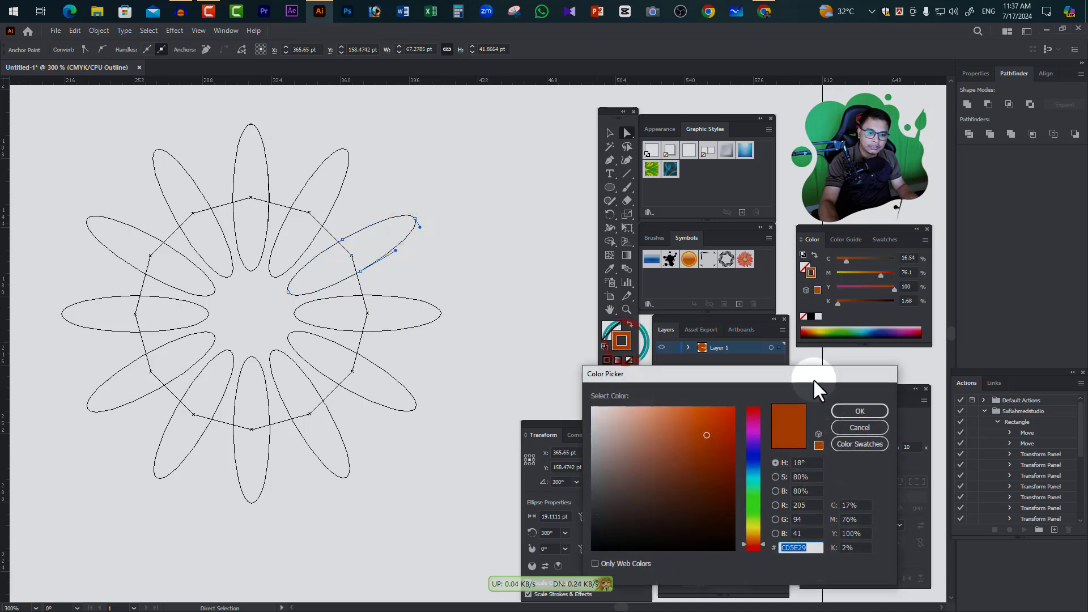
click(754, 507)
click(724, 419)
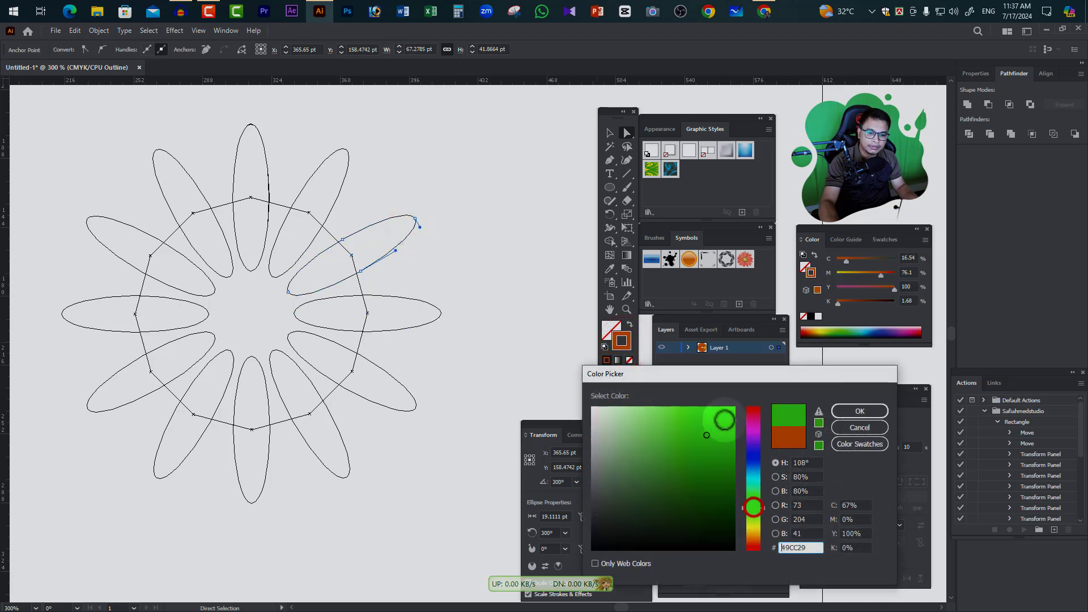
click(860, 410)
Set the stroke colour of the ellipse at the one o'clock position to blue 200AED
click(348, 162)
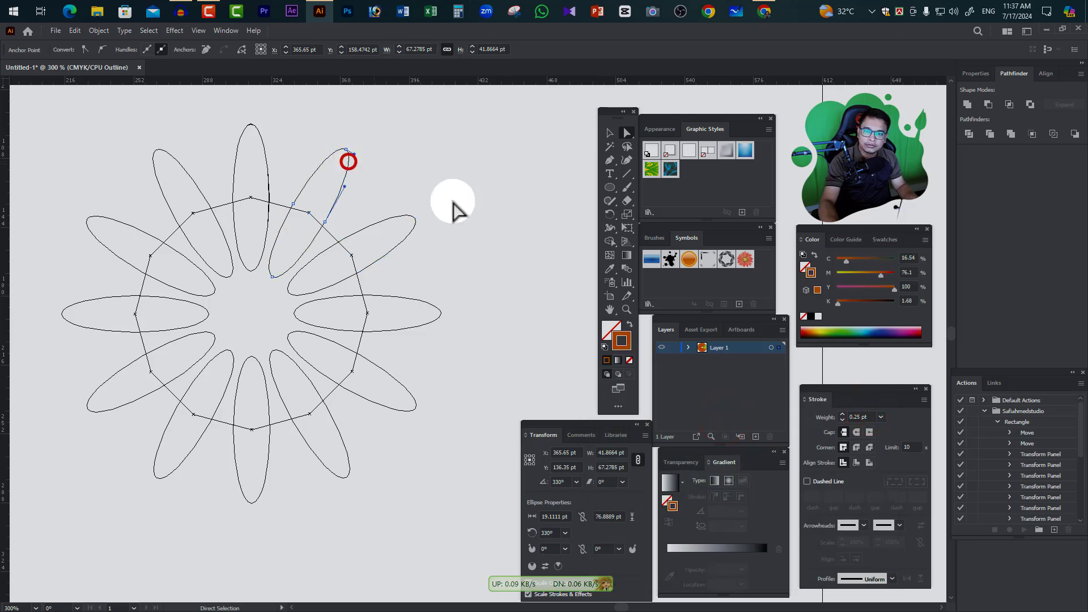
double_click(621, 341)
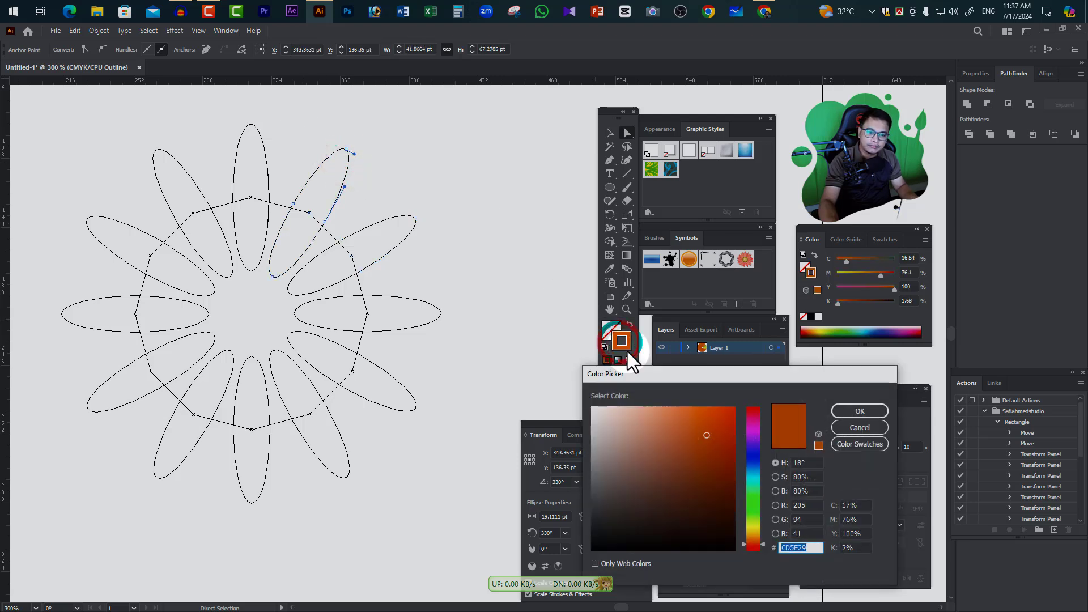
click(748, 452)
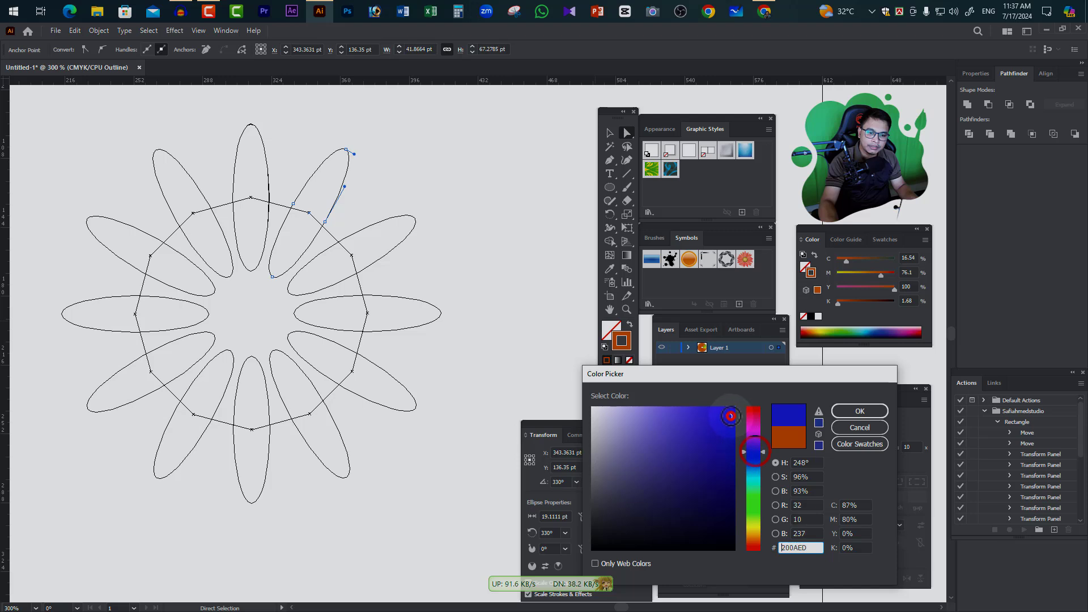
click(859, 411)
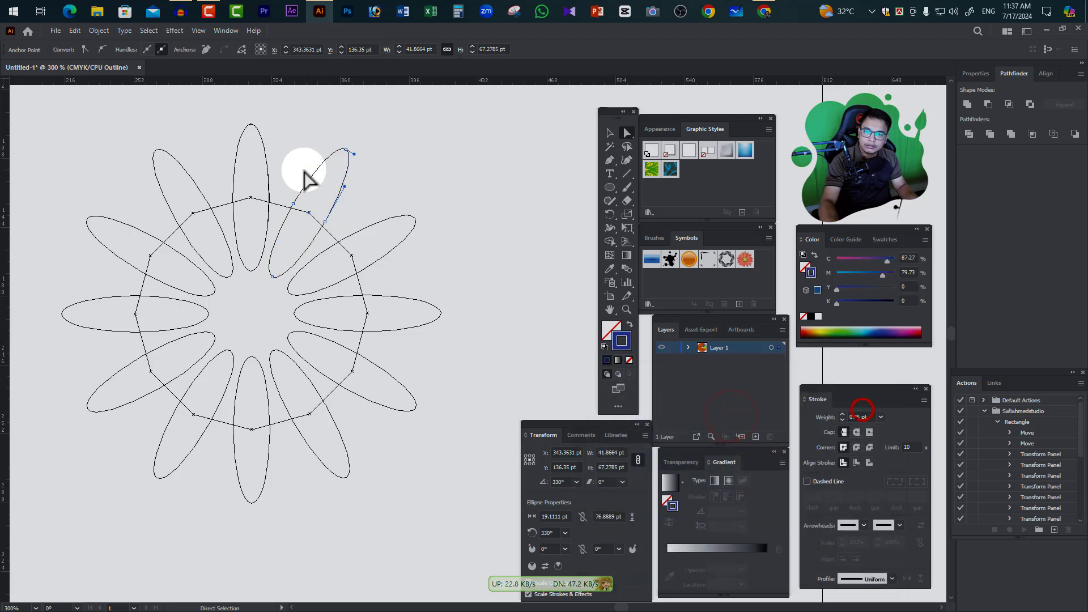
Set the stroke of the vertical ellipse at twelve o'clock to purple, about C 35, M 85, Y 0, K 0
click(262, 147)
double_click(622, 342)
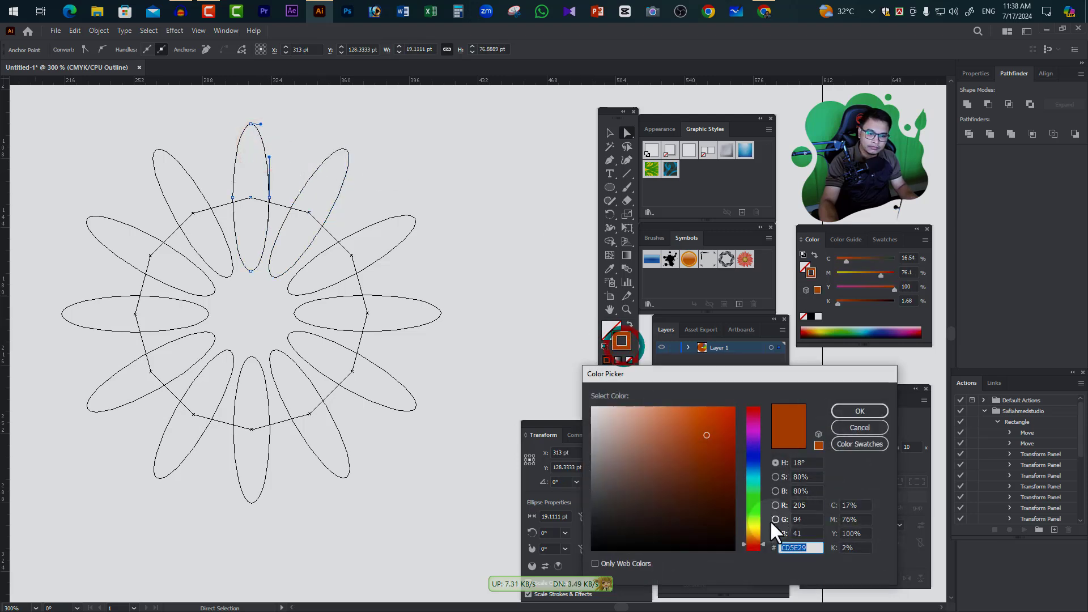
click(753, 430)
click(868, 410)
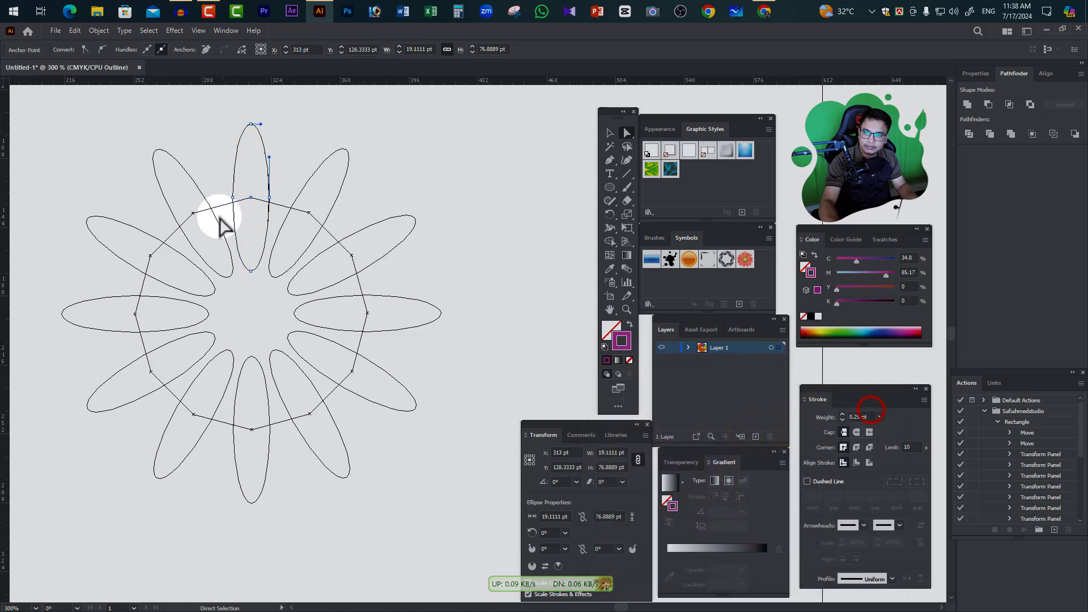
Set the stroke colour of the ellipse at the eleven o'clock position to red EF0A0A
click(196, 186)
double_click(622, 341)
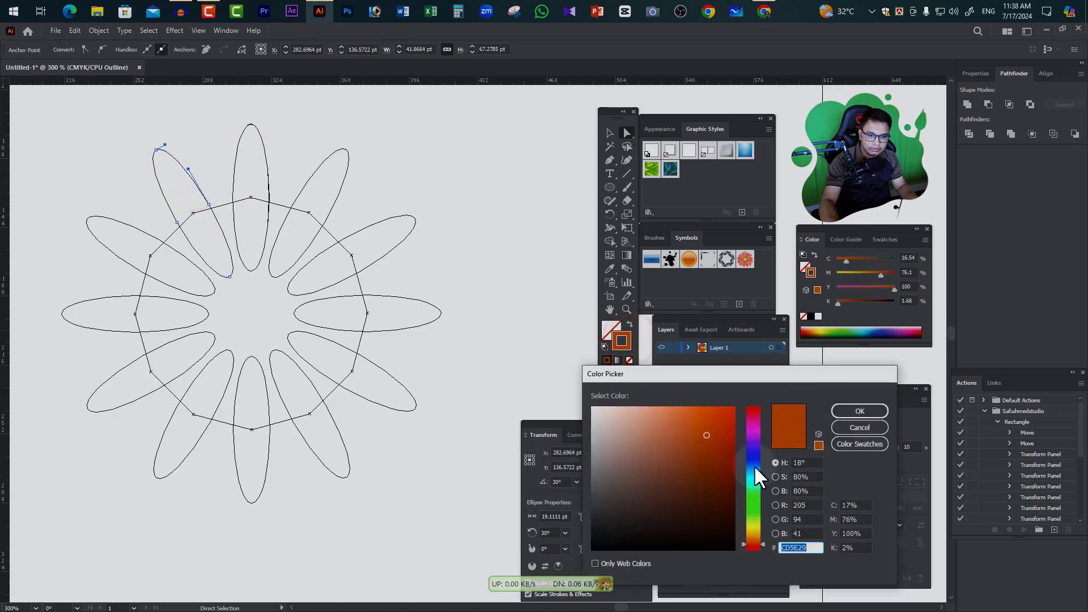
click(755, 407)
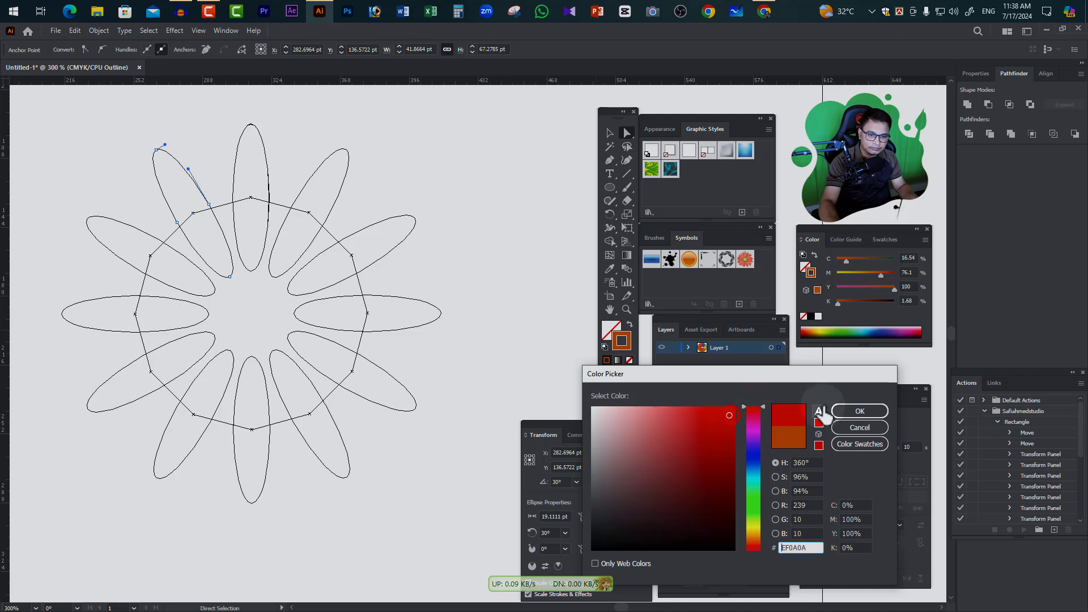
click(857, 411)
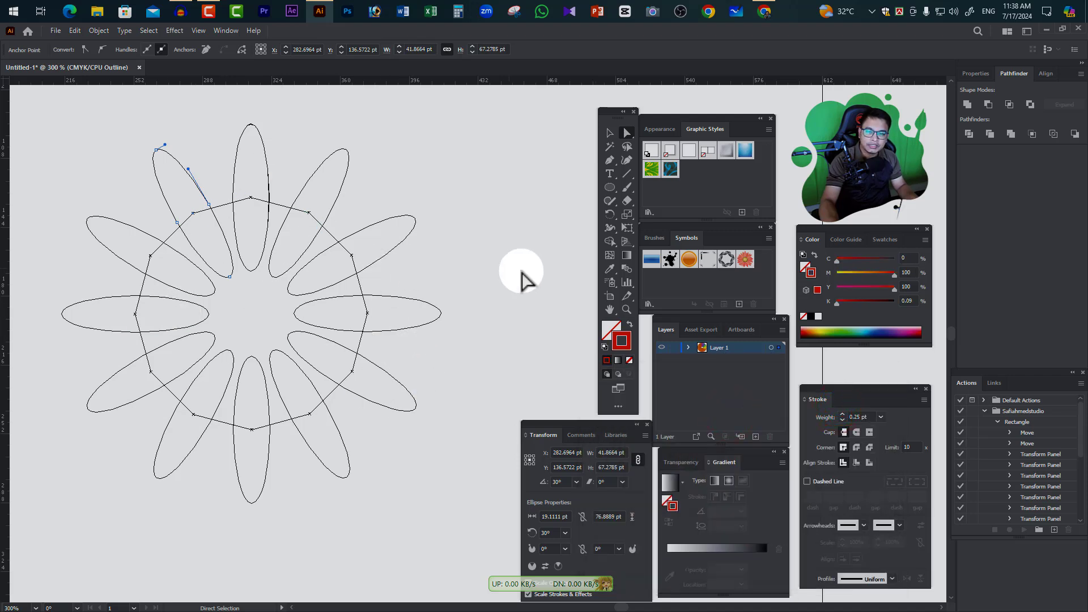
Deselect the ellipse, return the artwork to preview view and activate the Direct Selection tool
click(609, 132)
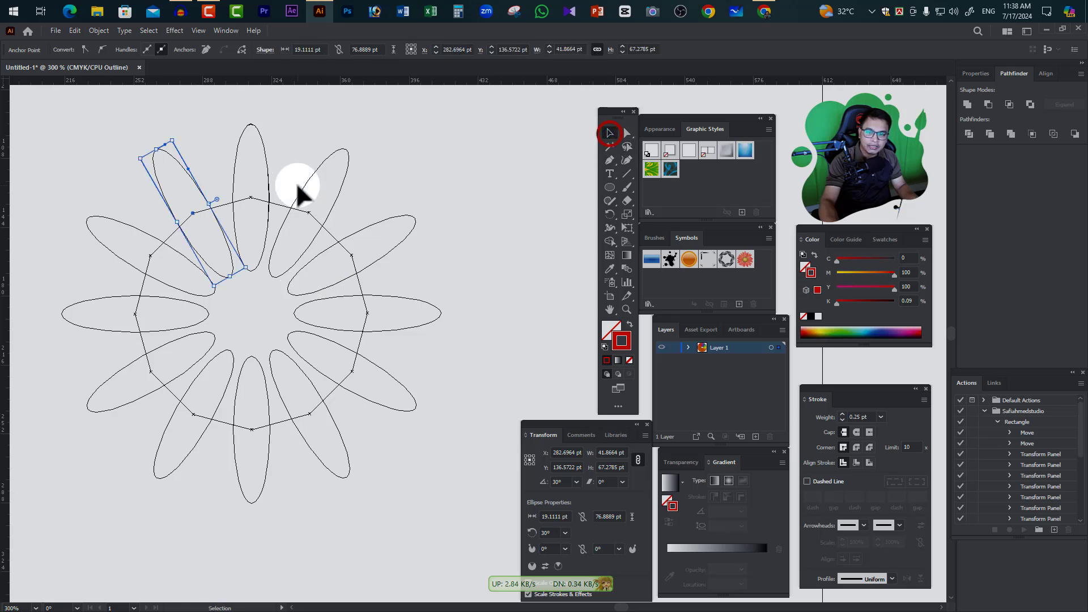
click(528, 214)
key(ctrl+y)
click(493, 201)
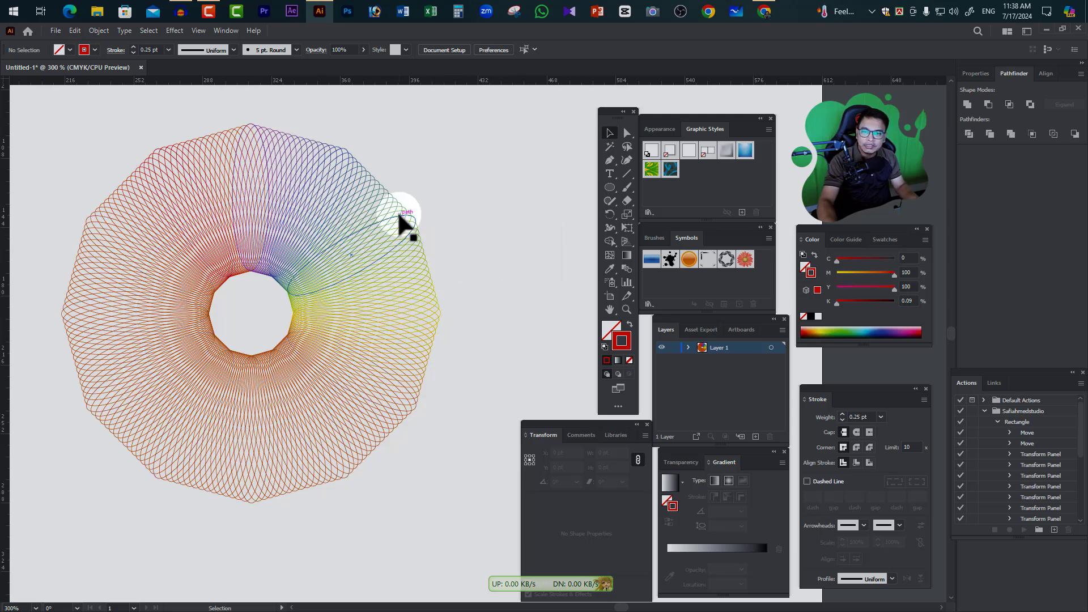
click(627, 132)
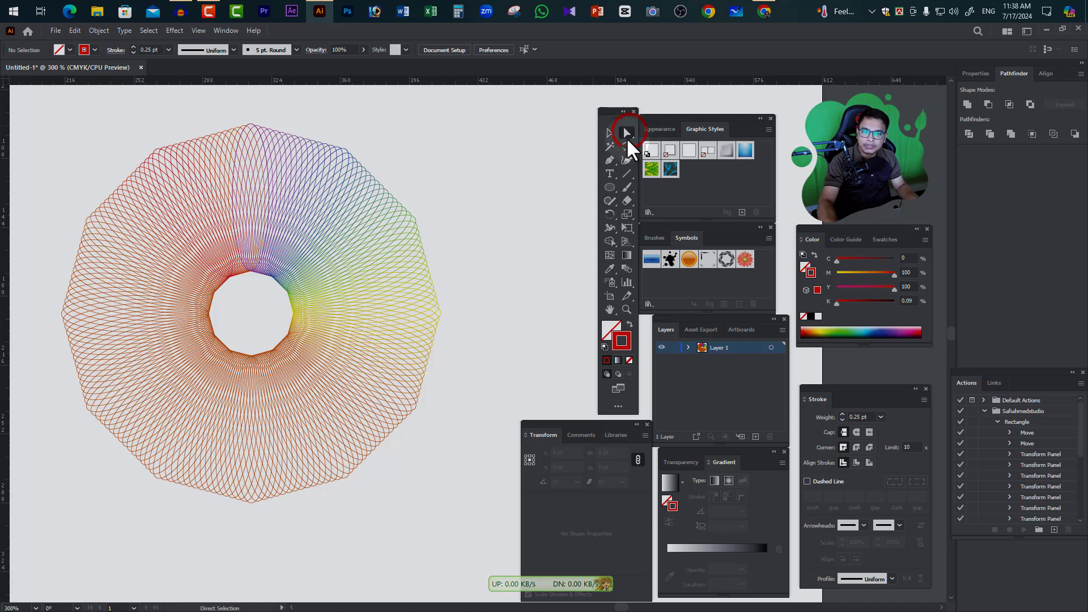
Set the stroke colour of the ellipse at the eleven o'clock position to red EA0F0F
click(160, 185)
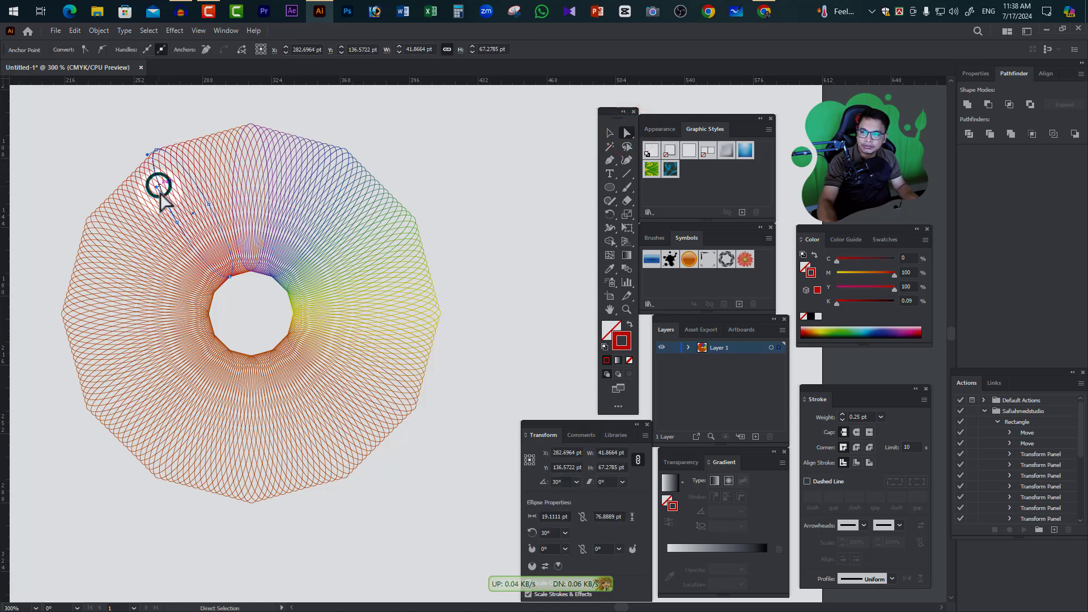
double_click(622, 340)
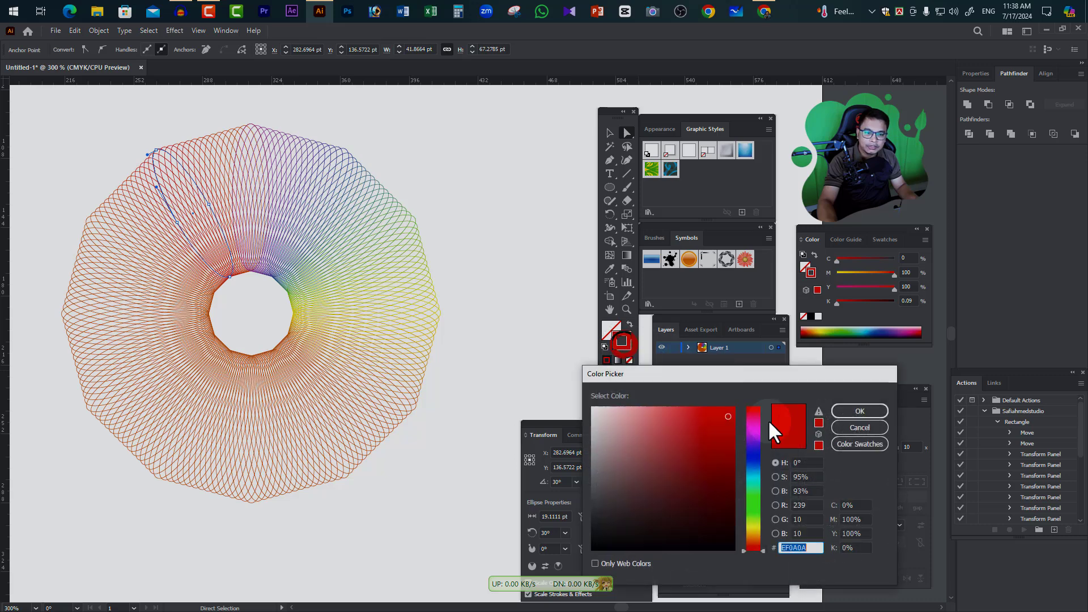
click(873, 410)
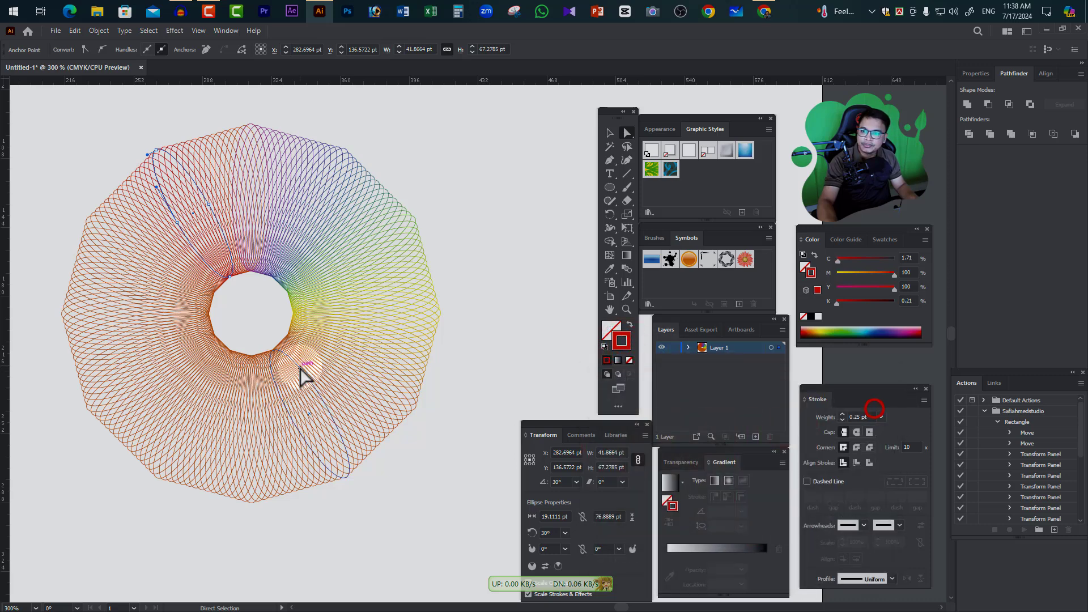
Set the stroke of the ellipse at ten o'clock to light grey, about C 12, M 19, Y 19, K 0, and deselect it
click(96, 237)
double_click(620, 342)
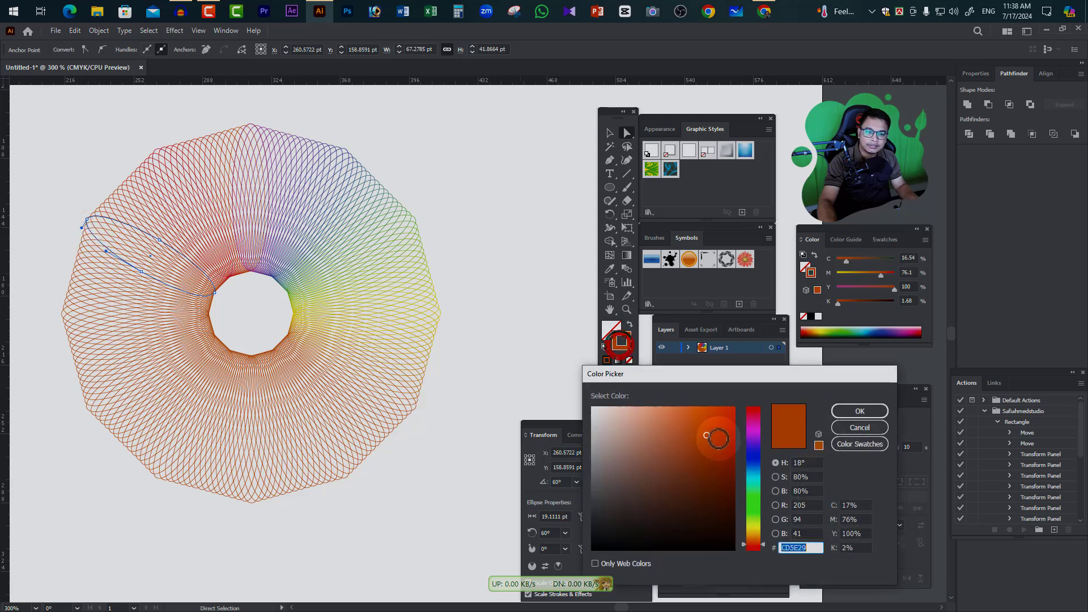
drag(718, 438, 609, 425)
click(847, 409)
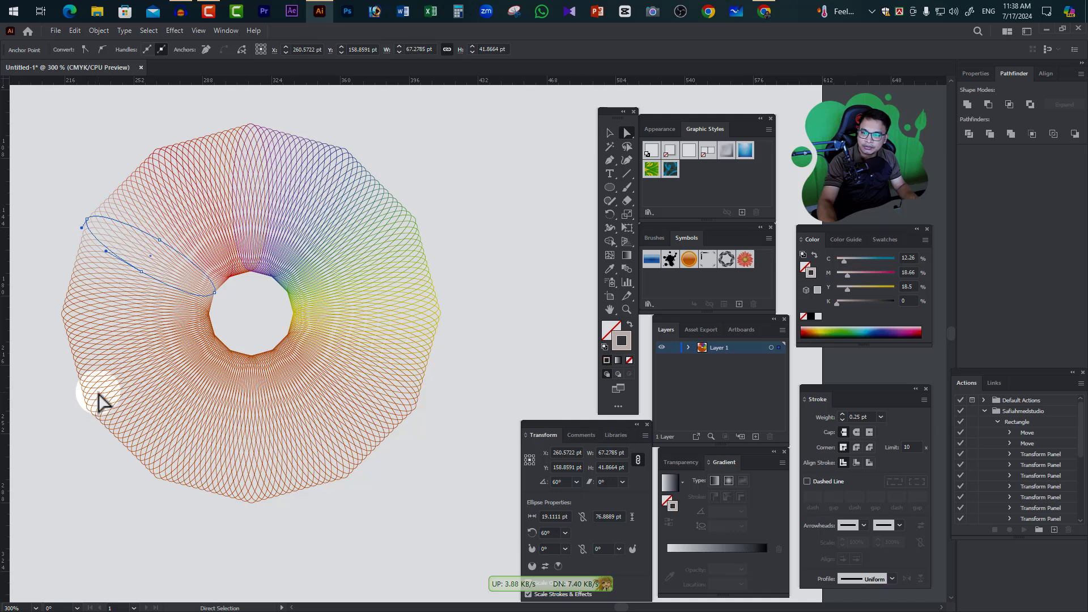
click(513, 214)
click(609, 134)
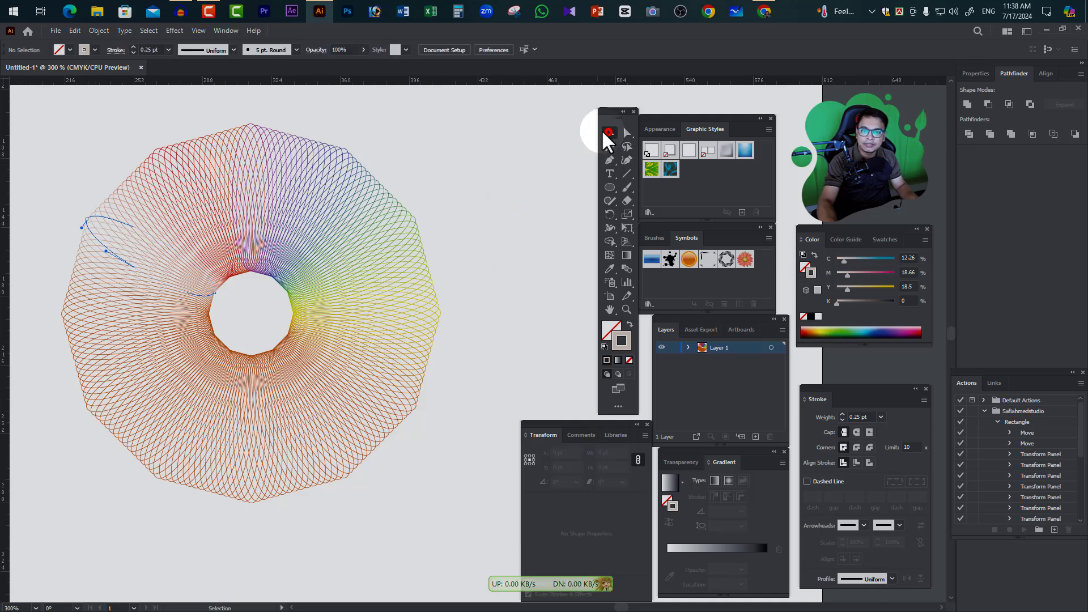
right_click(398, 175)
click(528, 176)
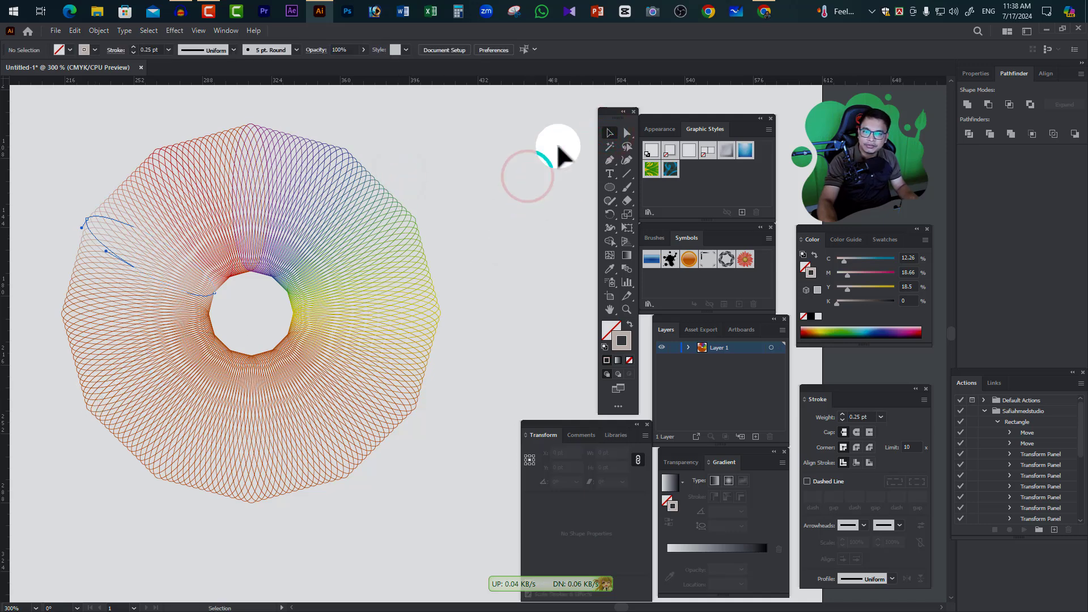
click(466, 138)
Expand the whole blended flower with Object, Fill and Stroke enabled, and check its paths in outline view
drag(74, 143, 457, 532)
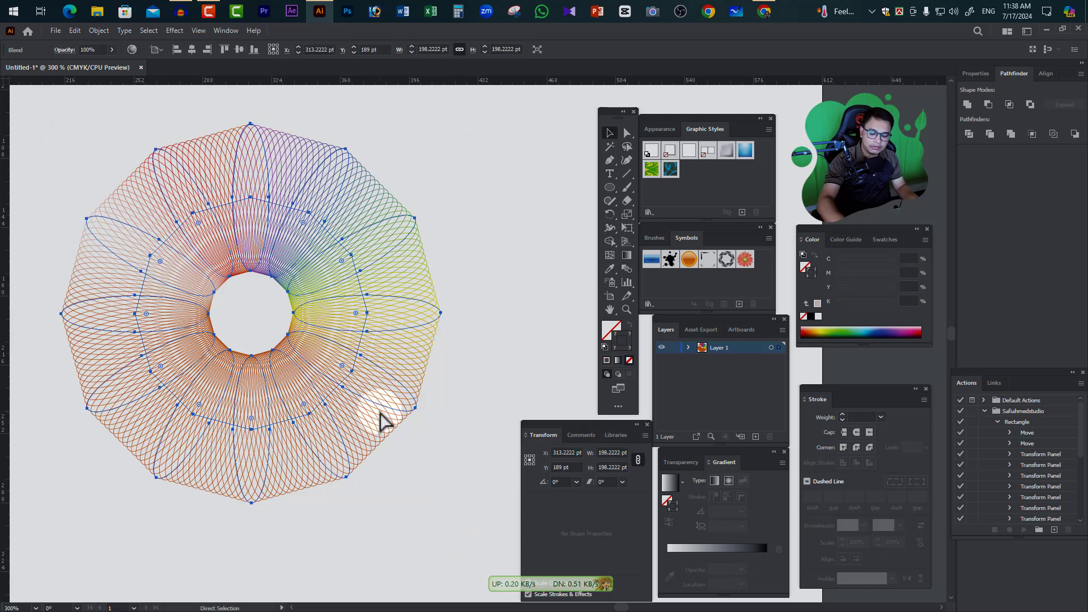
key(ctrl+y)
key(a)
key(ctrl+y)
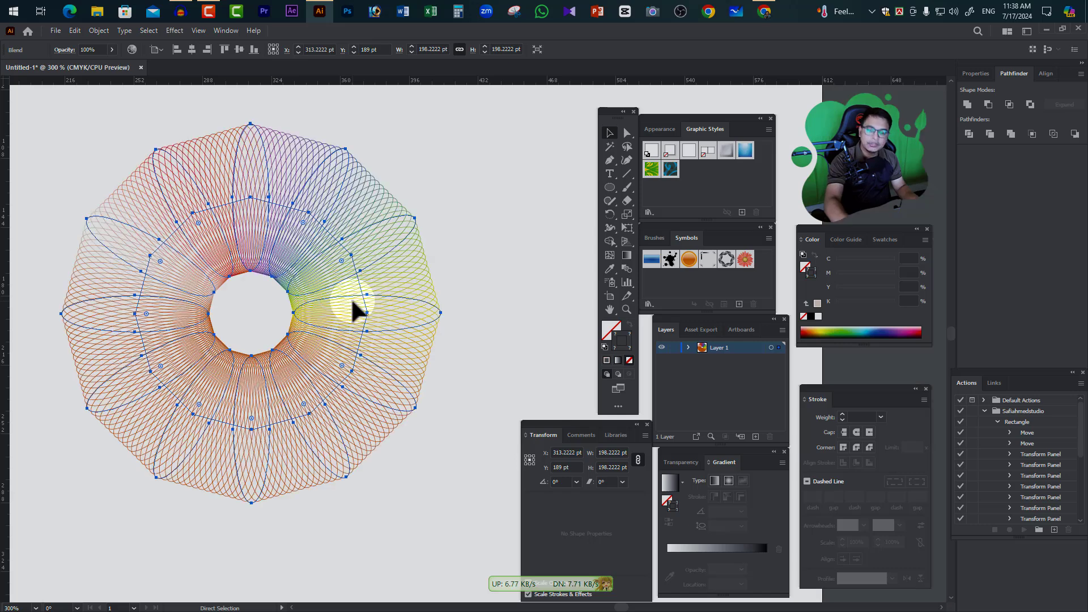
key(v)
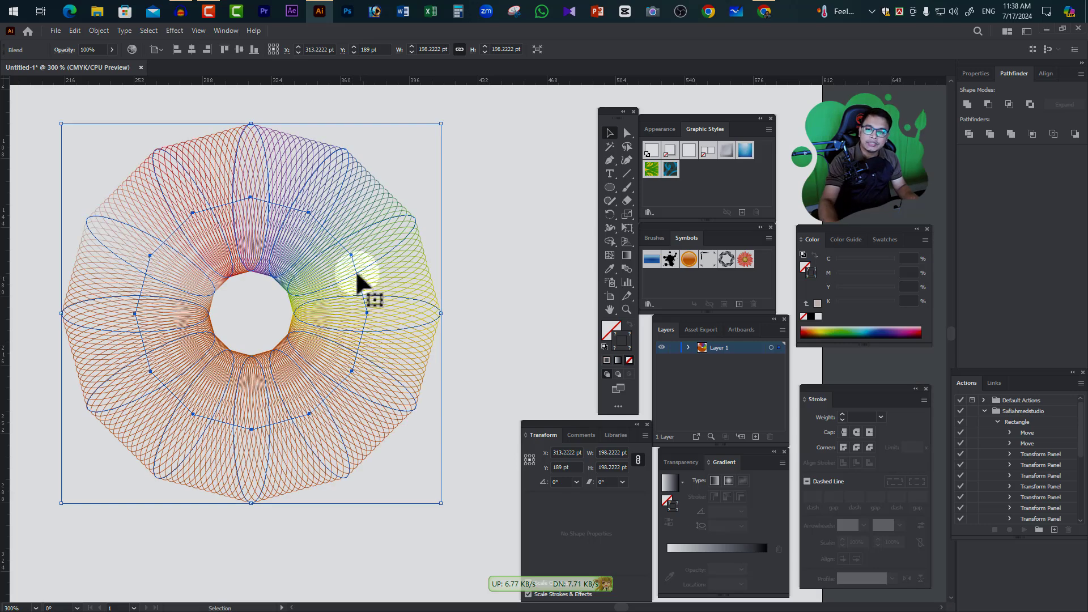
click(101, 29)
click(130, 165)
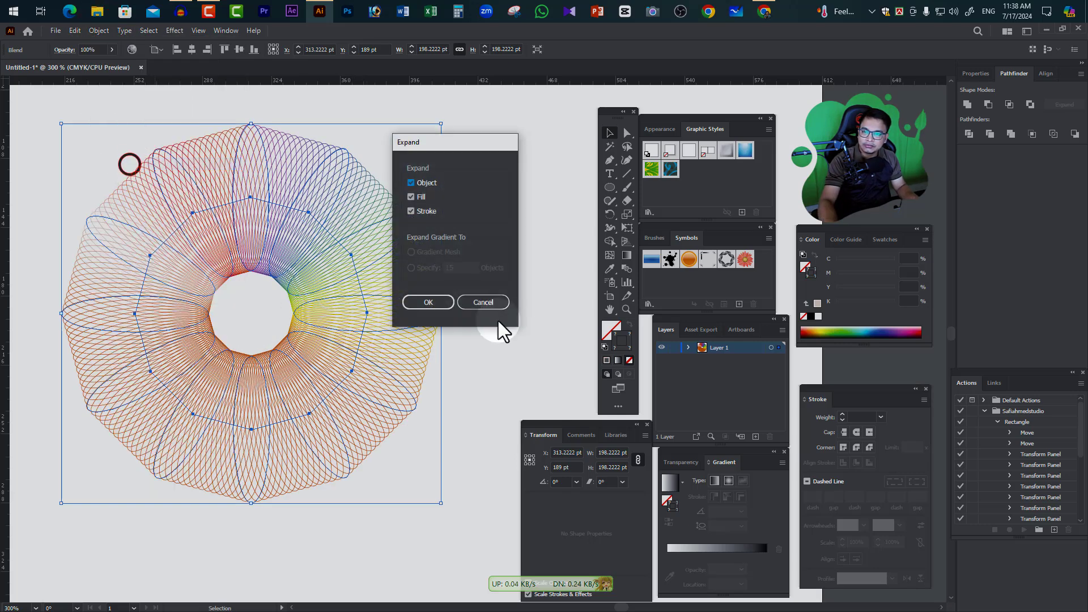
click(425, 302)
click(510, 245)
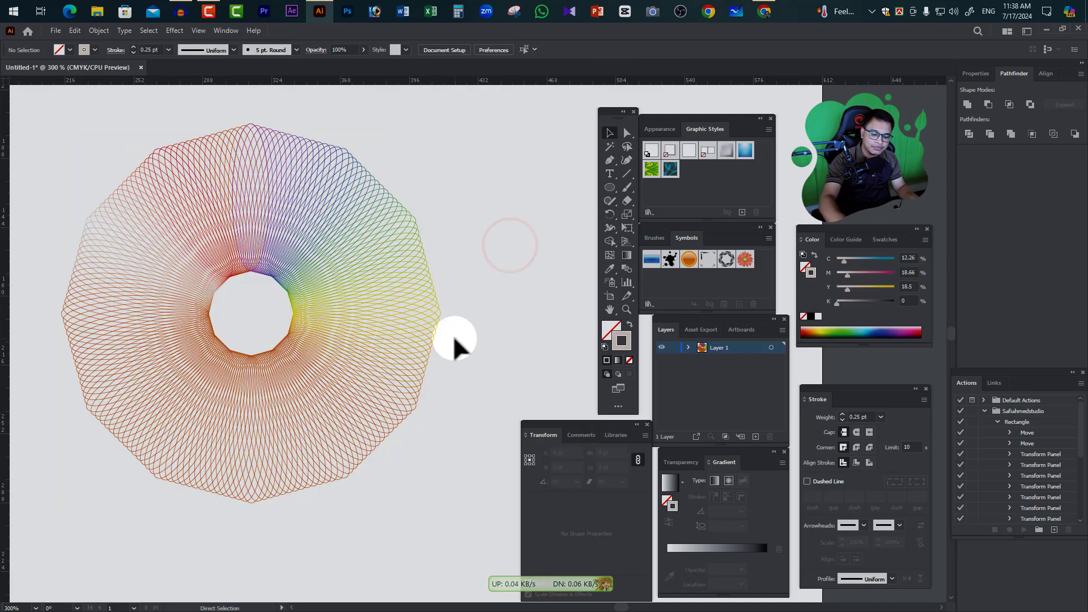
key(ctrl+y)
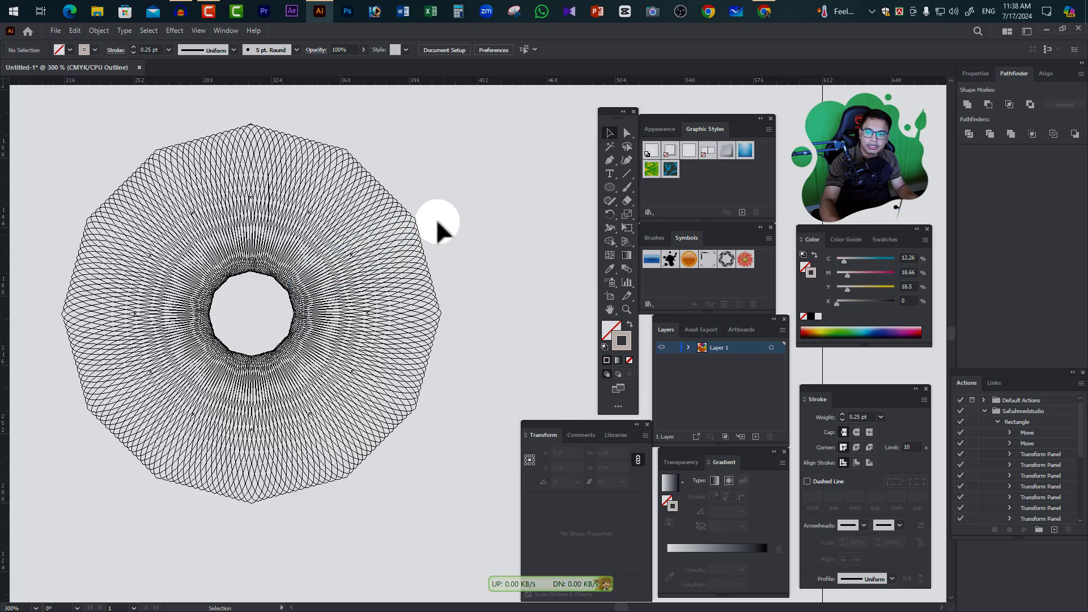
key(ctrl+y)
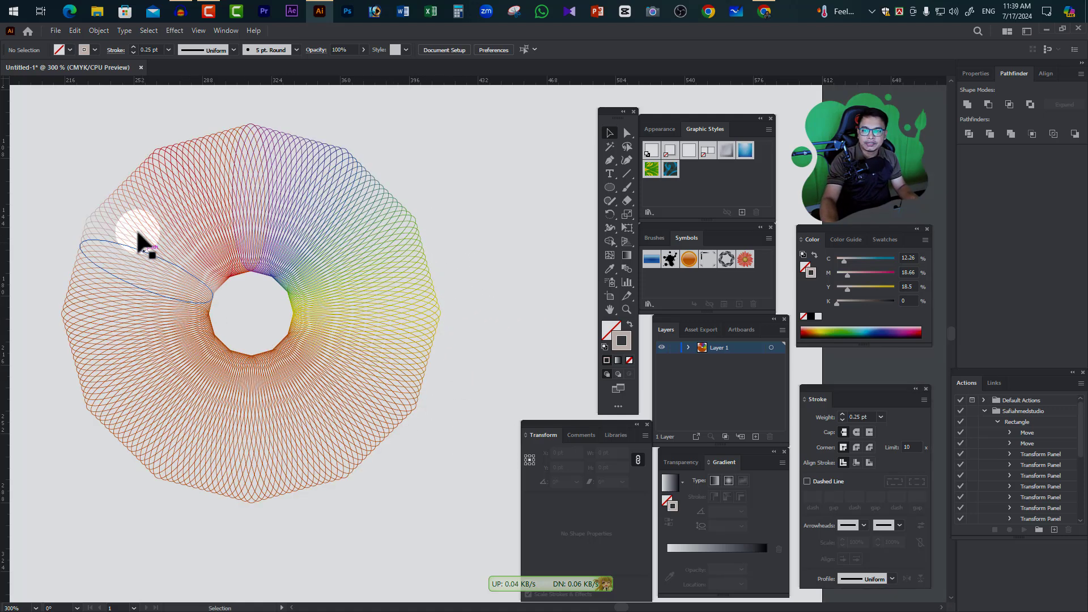
Move the expanded flower group off the artboard past its left edge, to about X -106 pt, Y 100 pt
drag(56, 125, 461, 527)
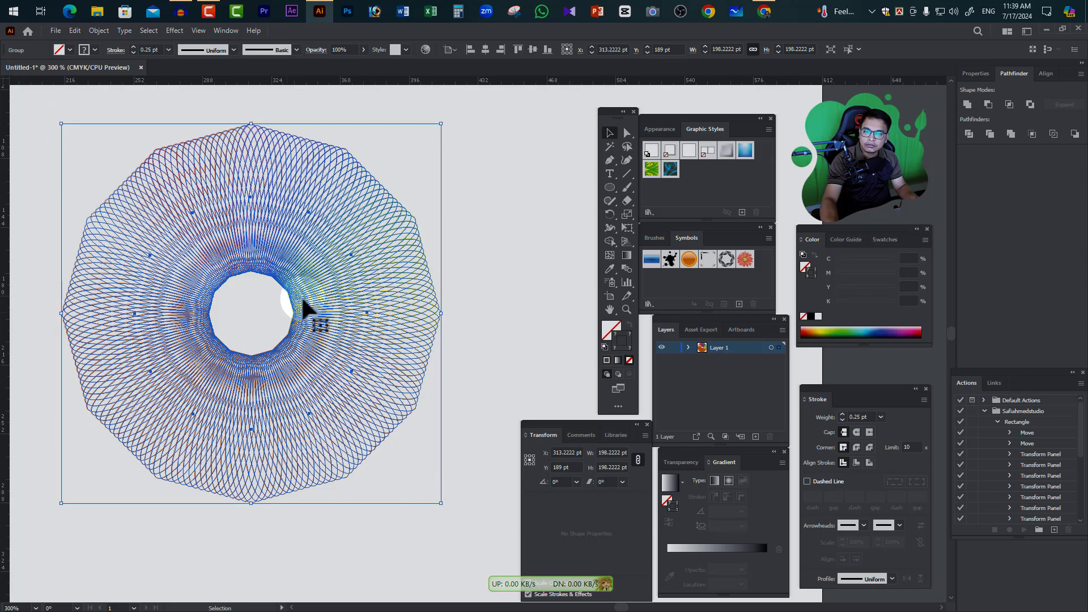
right_click(345, 279)
click(383, 375)
click(510, 250)
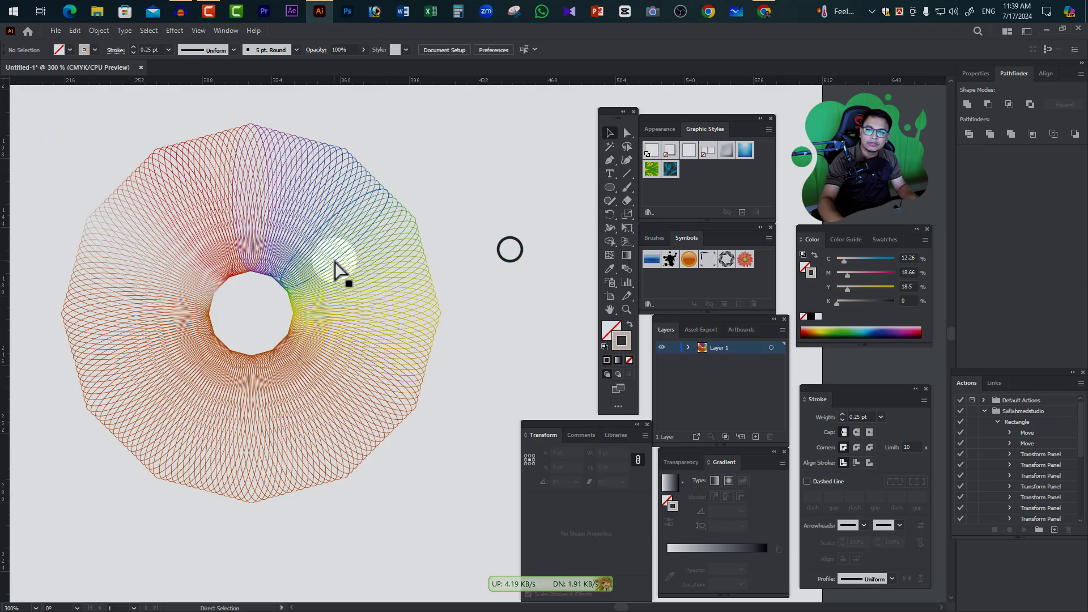
ctrl+alt+click(335, 260)
ctrl+alt+click(335, 260)
drag(471, 378, 409, 258)
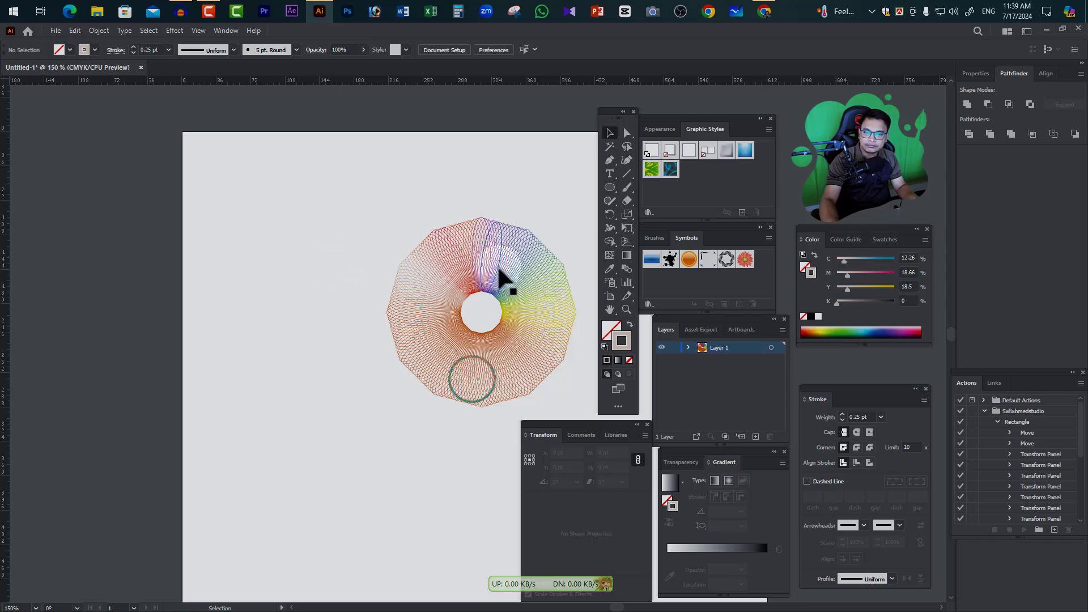
drag(502, 271, 104, 192)
drag(335, 294, 376, 315)
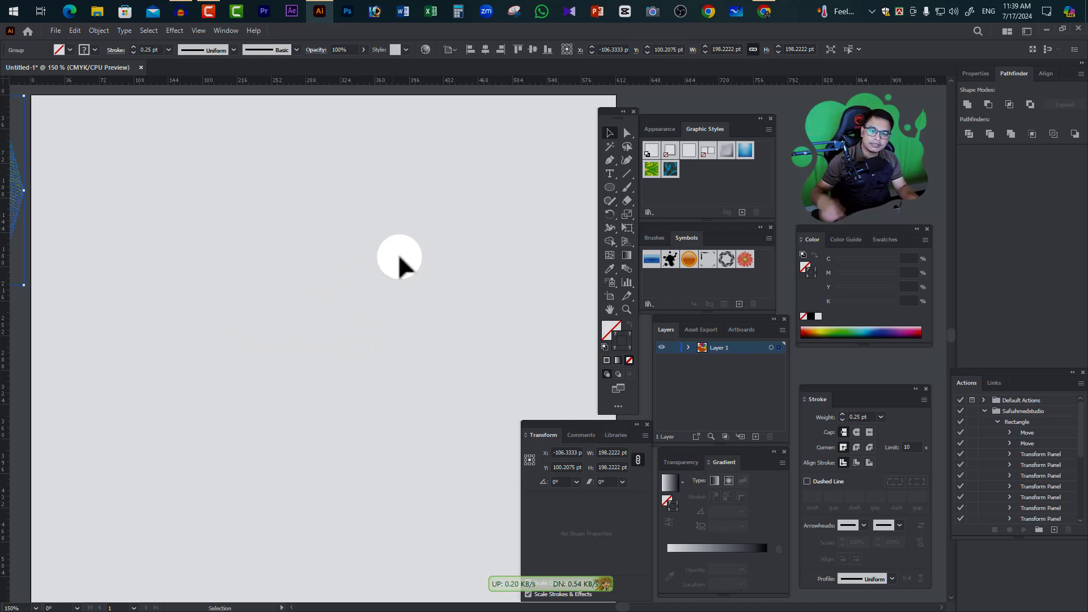
Draw a five-pointed star about 53 by 55 pt in the artboard's upper area with a red stroke, about C 0, M 92, Y 100, K 0
click(601, 188)
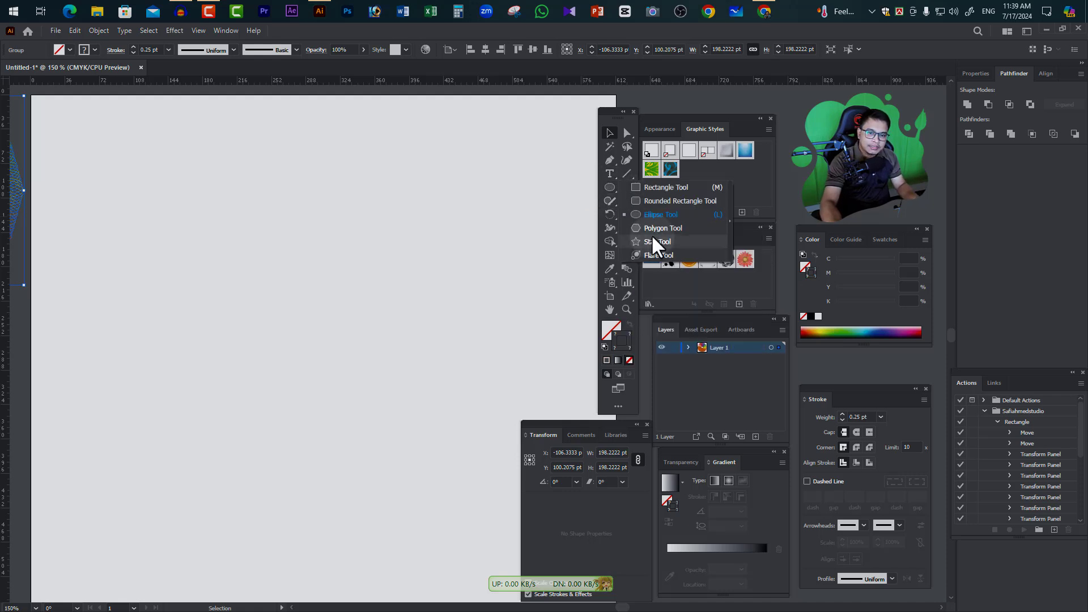
click(653, 242)
drag(307, 182, 326, 198)
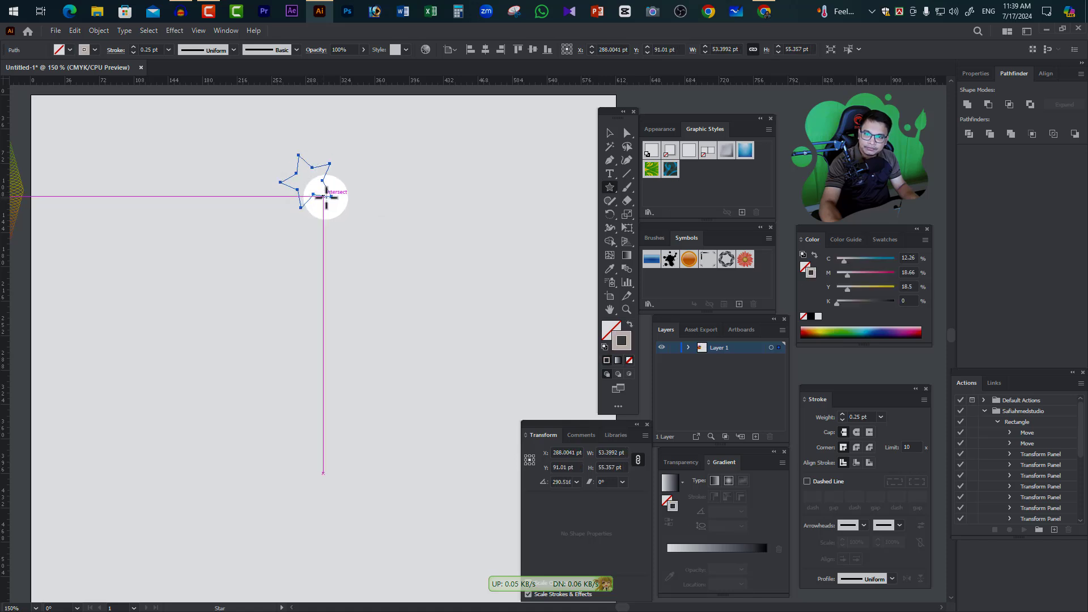
double_click(630, 342)
drag(665, 474, 731, 418)
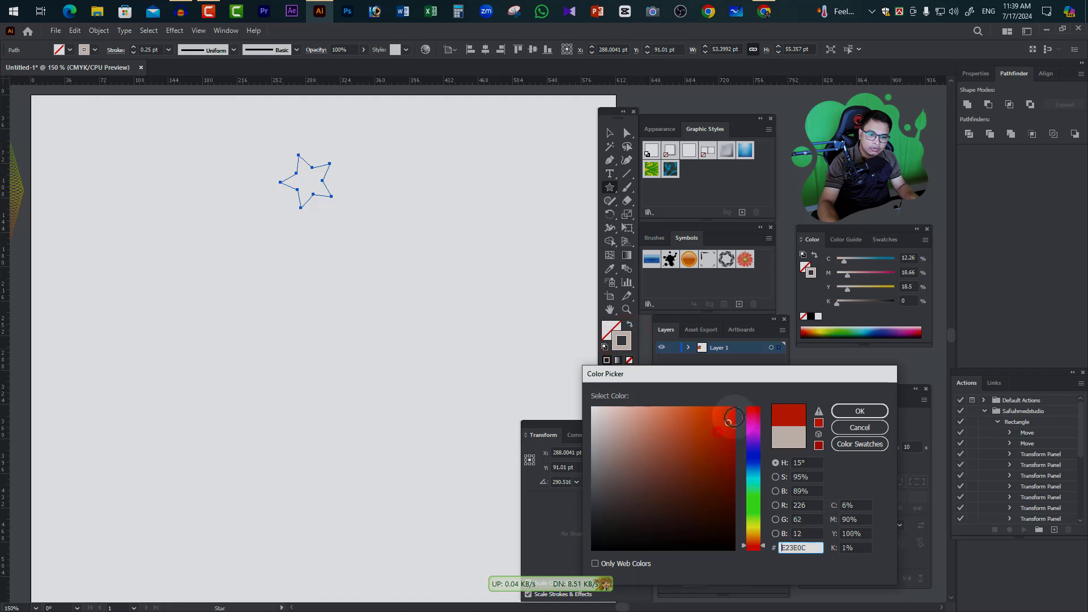
click(857, 412)
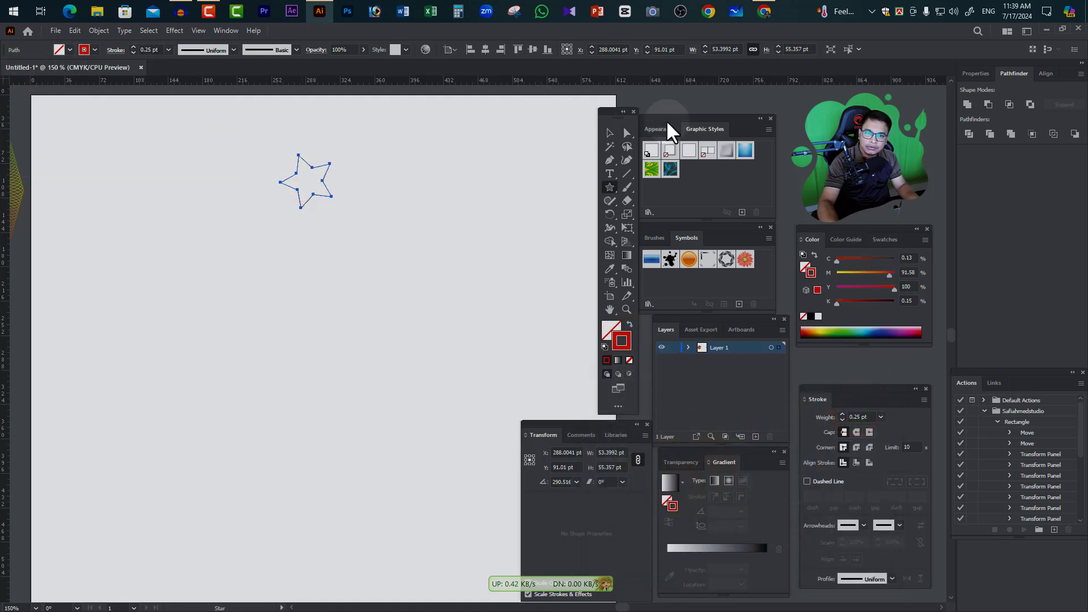
click(609, 133)
click(372, 178)
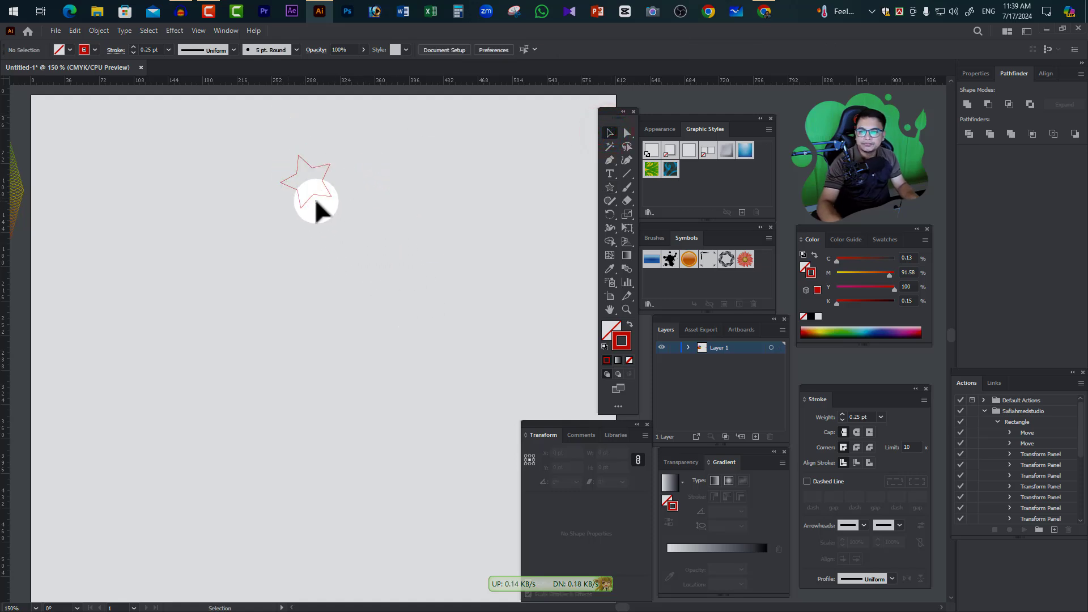
Try a copy of the star rotated by 360/12 about a point below it, and undo the copy
click(322, 177)
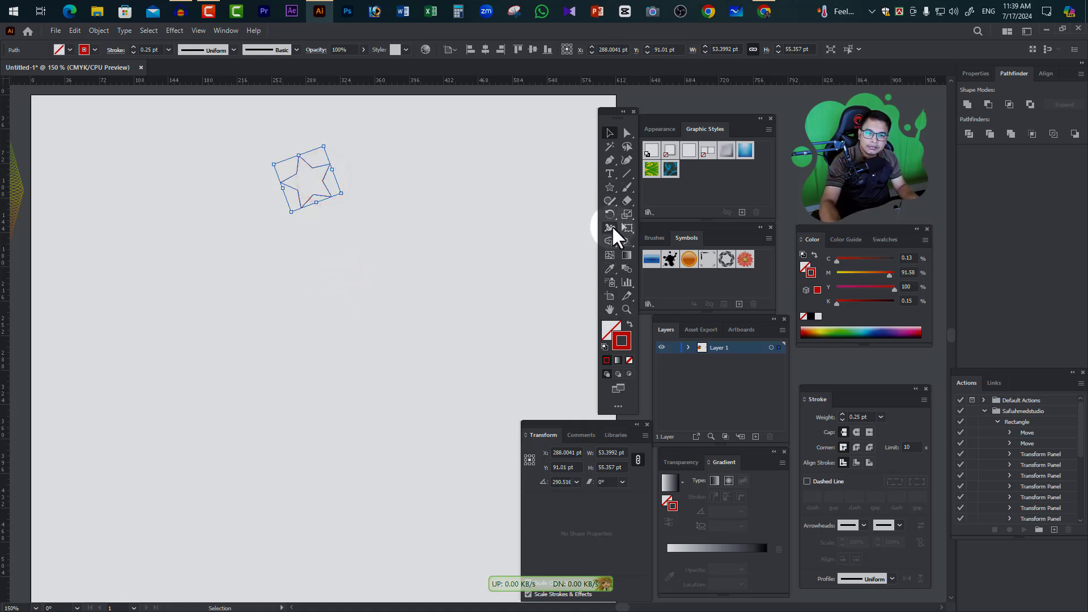
click(610, 214)
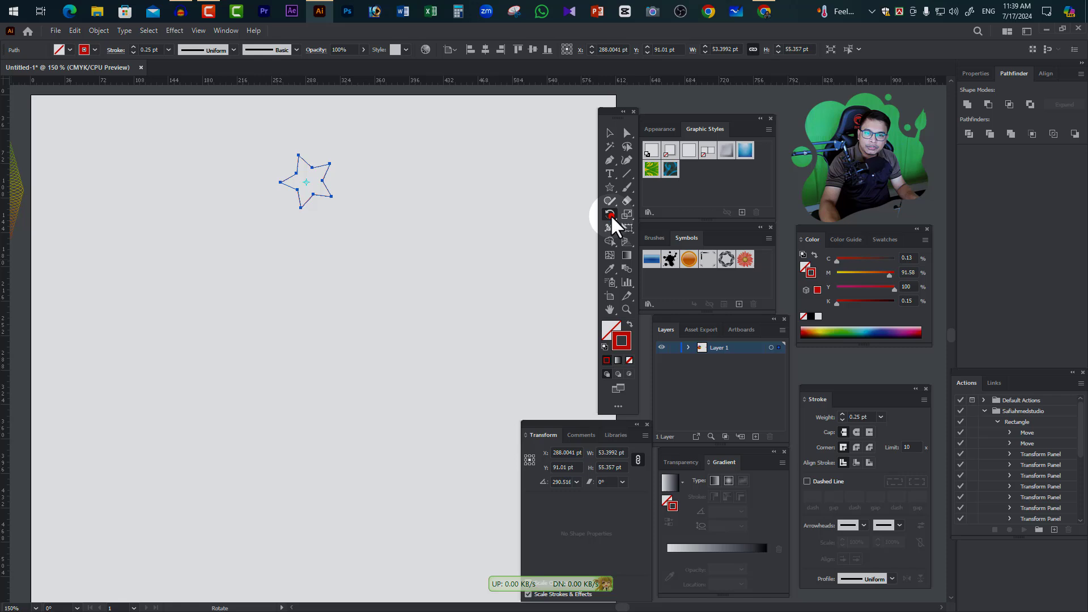
alt+click(321, 260)
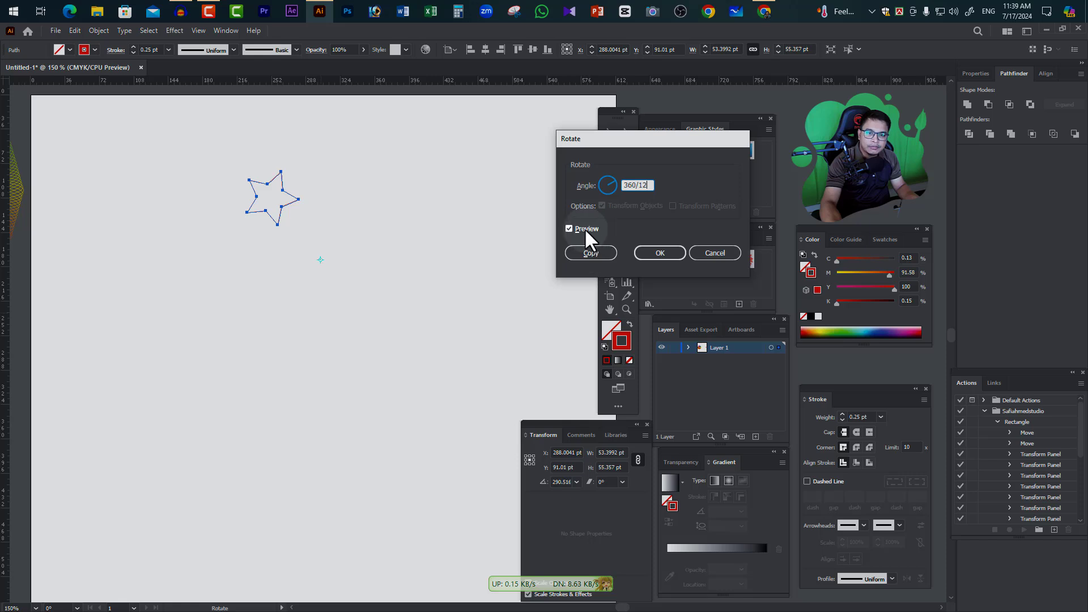
click(590, 253)
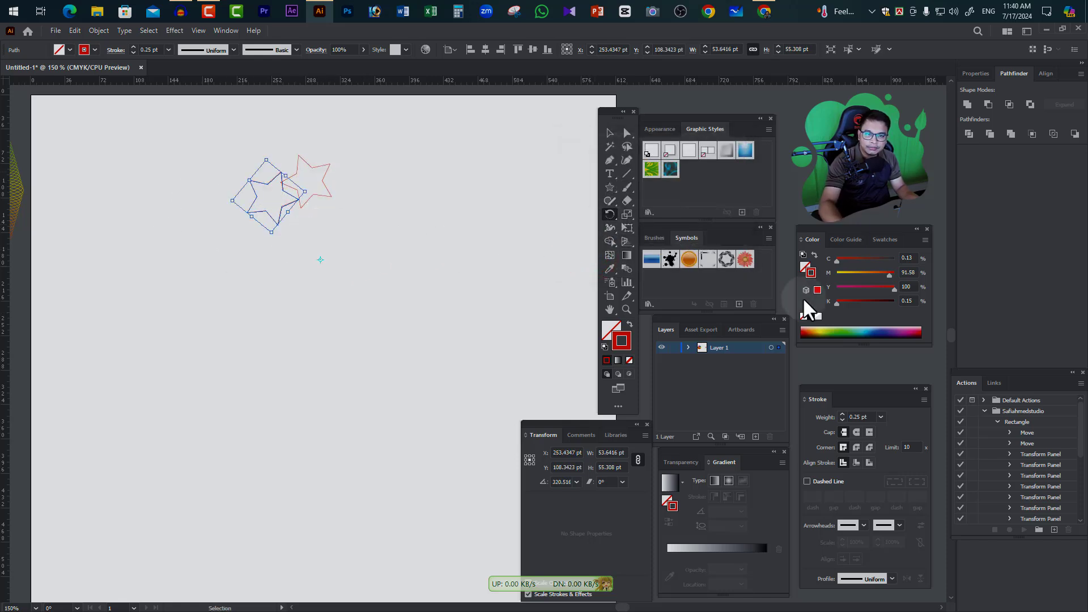
key(ctrl+z)
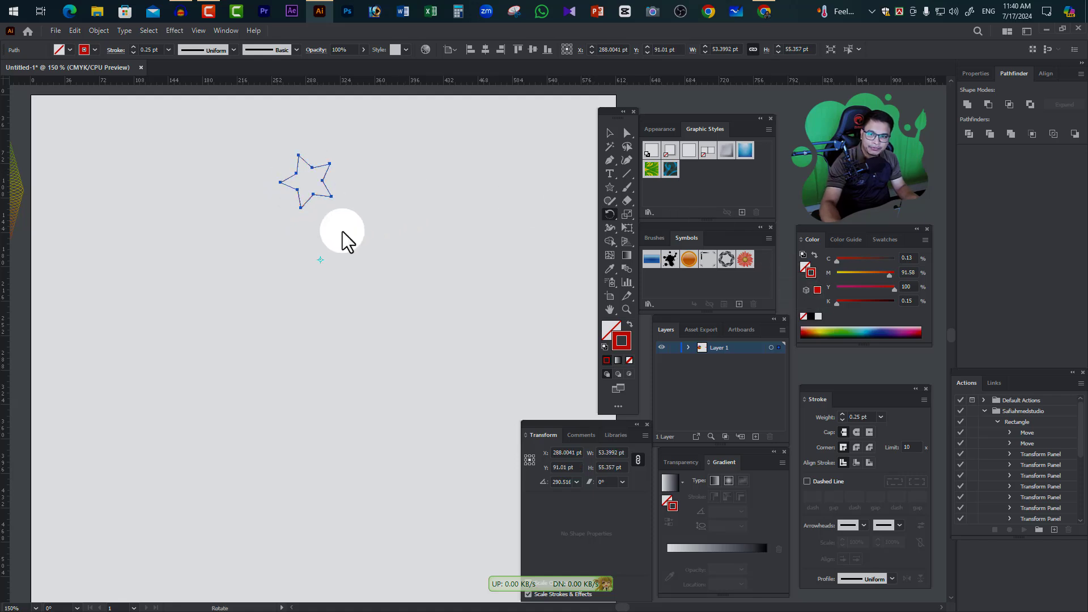
Copy the star rotated by 36° about the point below it, and repeat around the full circle until a copy lands on the original
alt+click(320, 259)
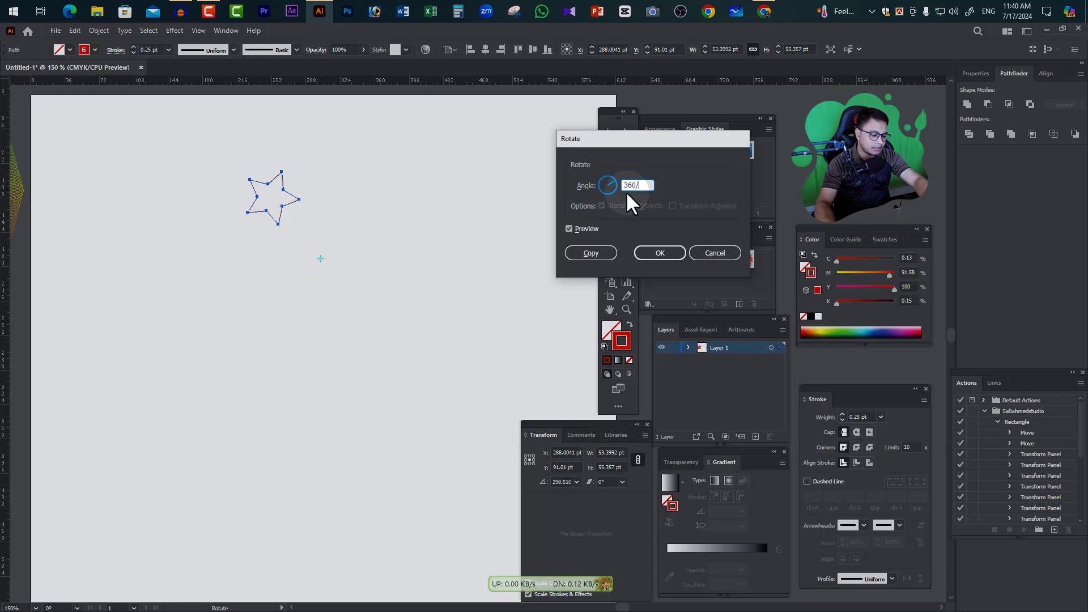
click(591, 254)
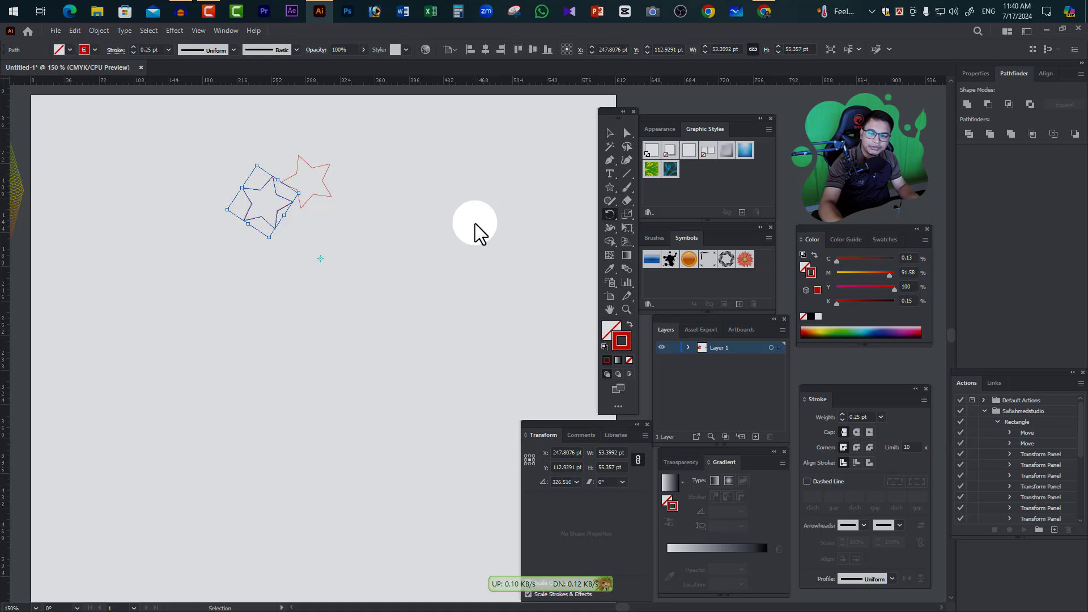
key(ctrl+d)
key(ctrl+d)
key(ctrl+d)
key(ctrl+d)
key(ctrl+d)
key(ctrl+d)
key(ctrl+d)
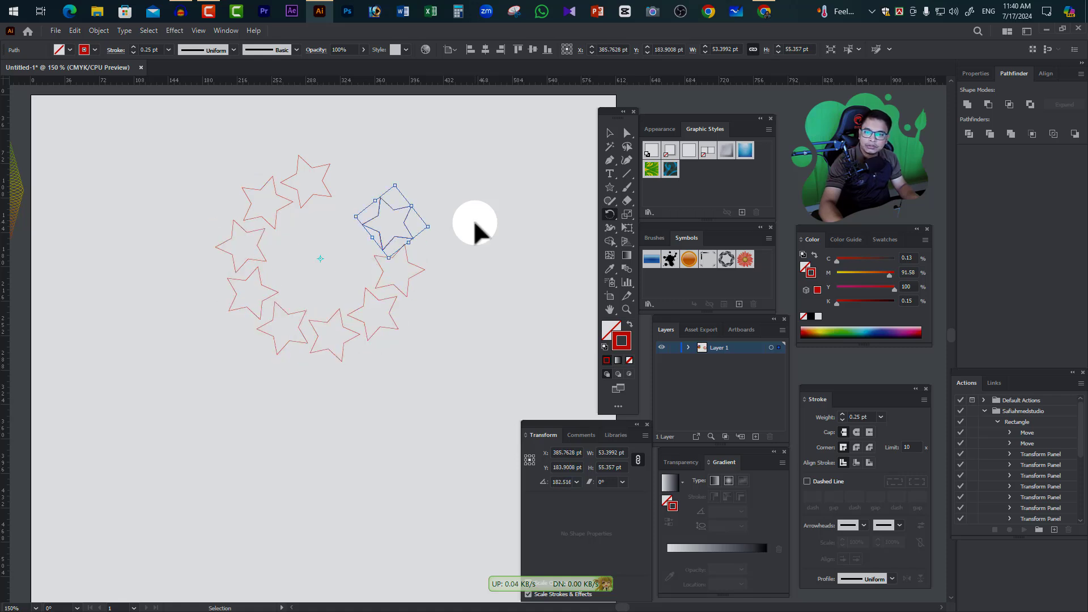
key(ctrl+d)
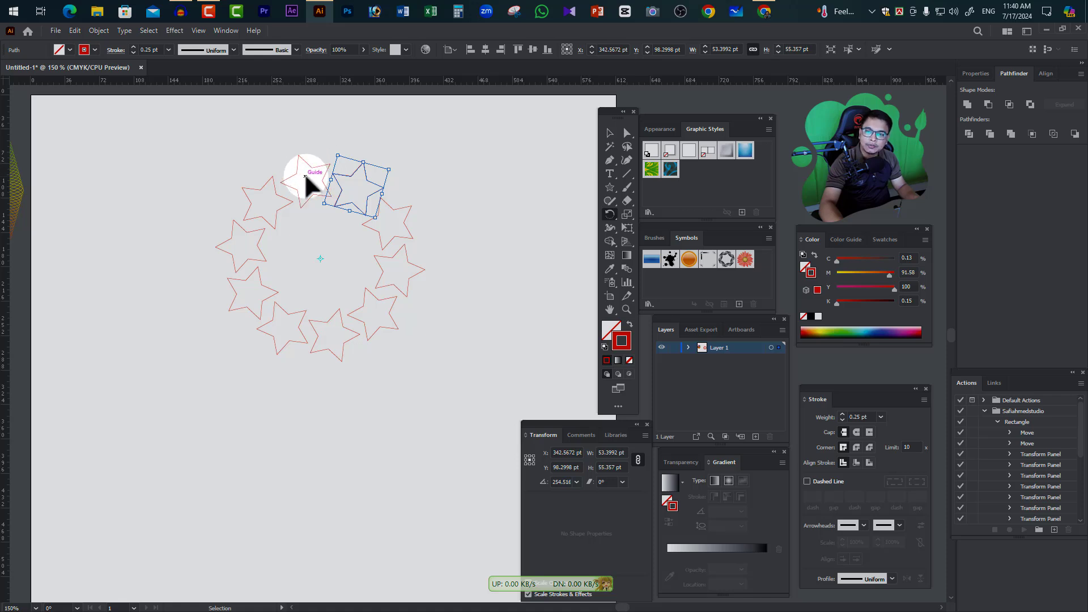
key(ctrl+d)
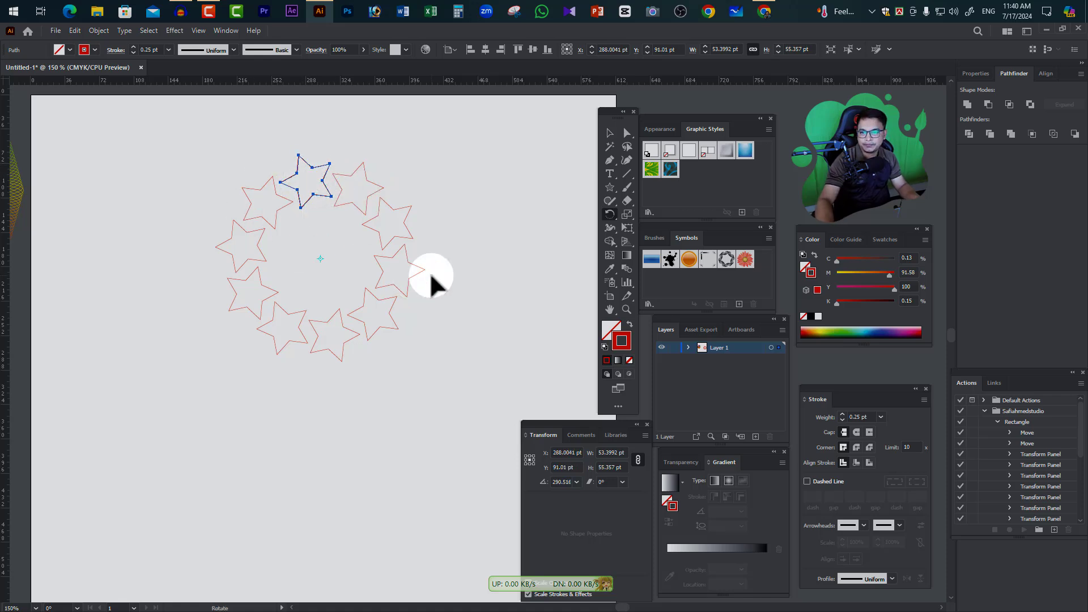
Select all the stars in the ring and make a blend from them
click(608, 131)
drag(211, 151, 464, 402)
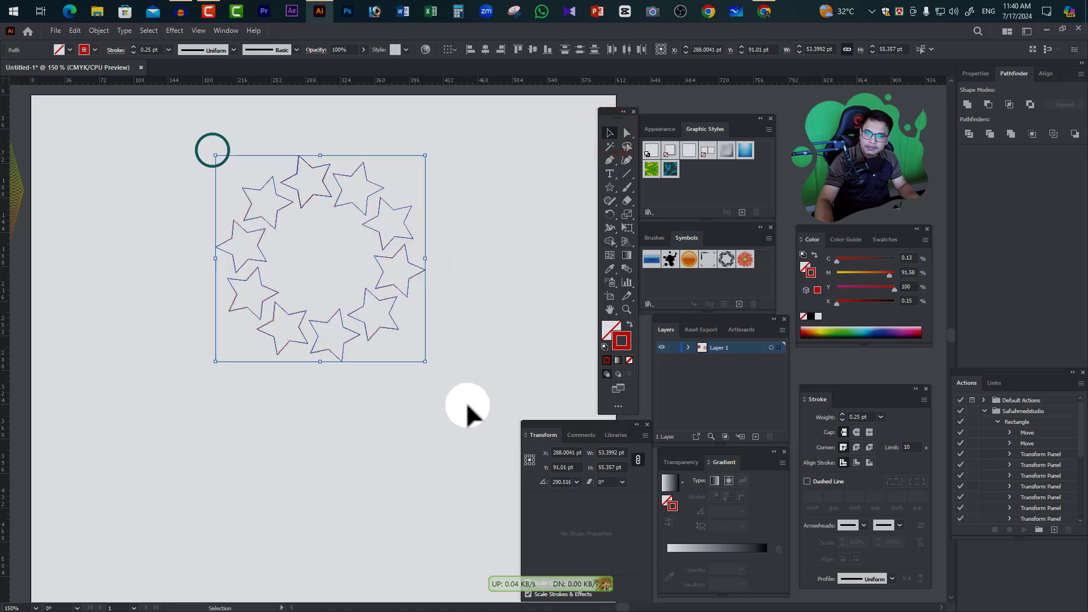
click(103, 31)
click(114, 350)
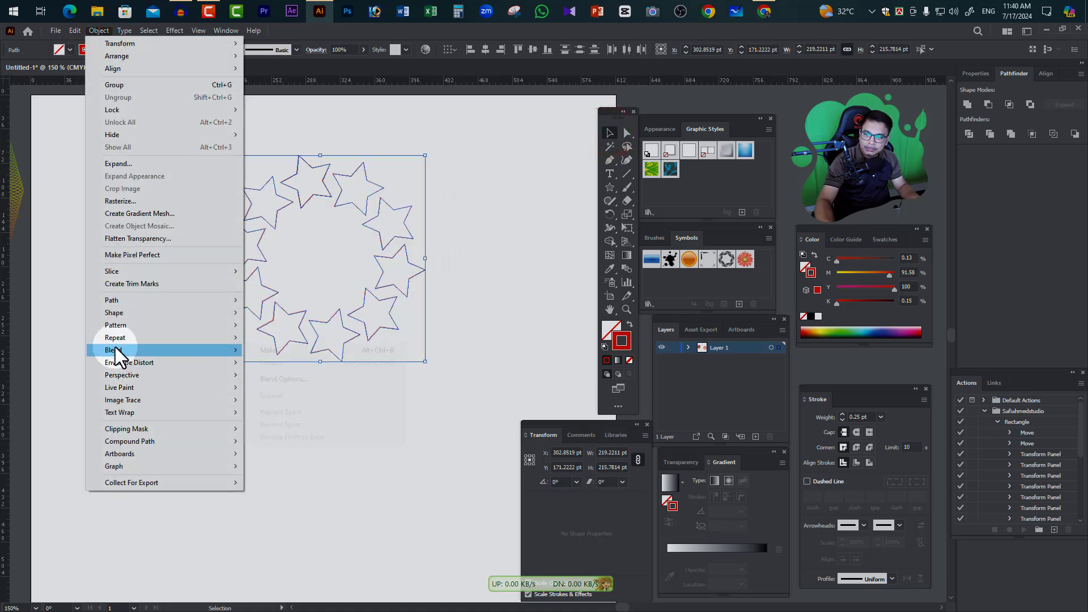
click(121, 350)
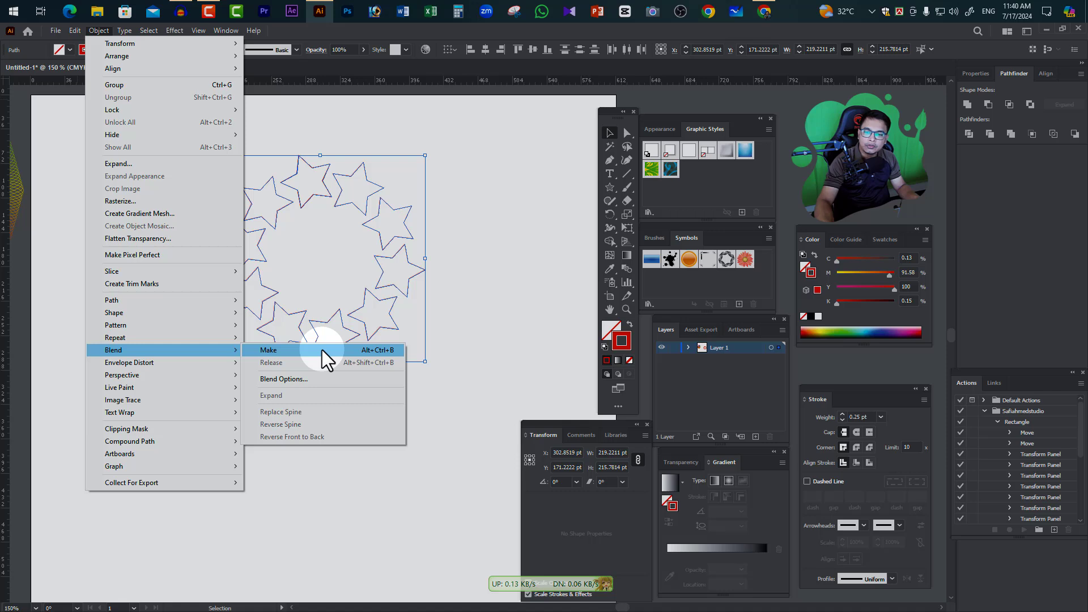
click(322, 349)
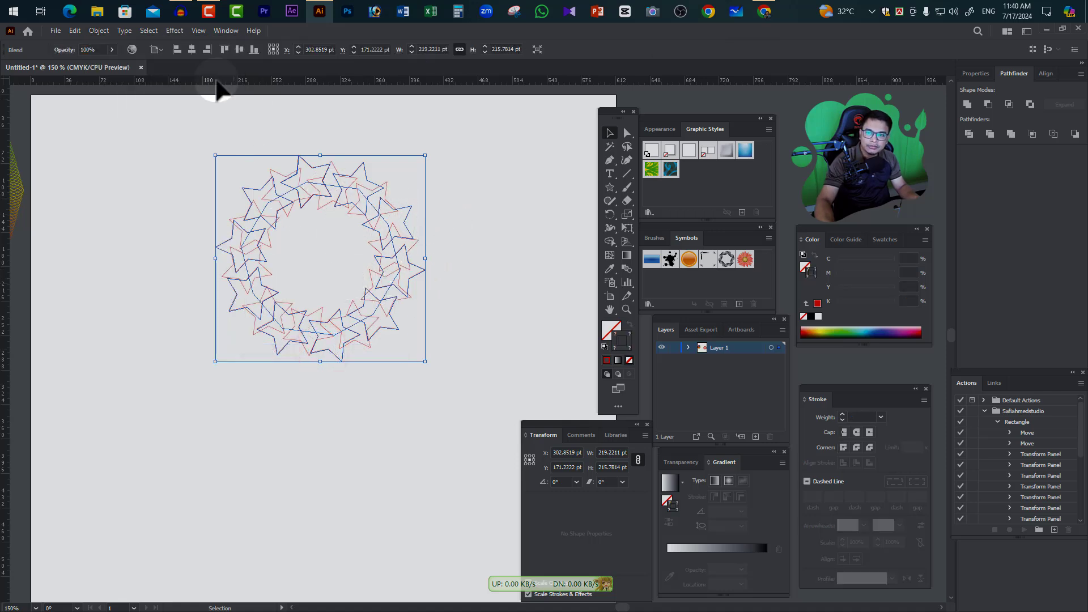
Set the star ring's blend spacing to Specified Steps with 43 steps, then deselect the blend
click(98, 30)
click(120, 351)
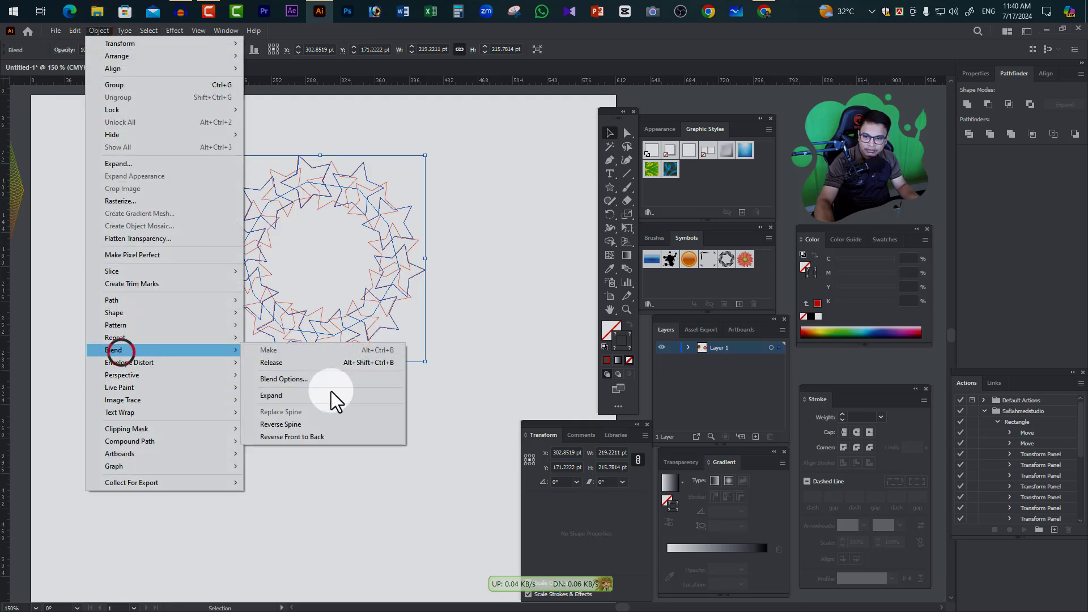
click(311, 382)
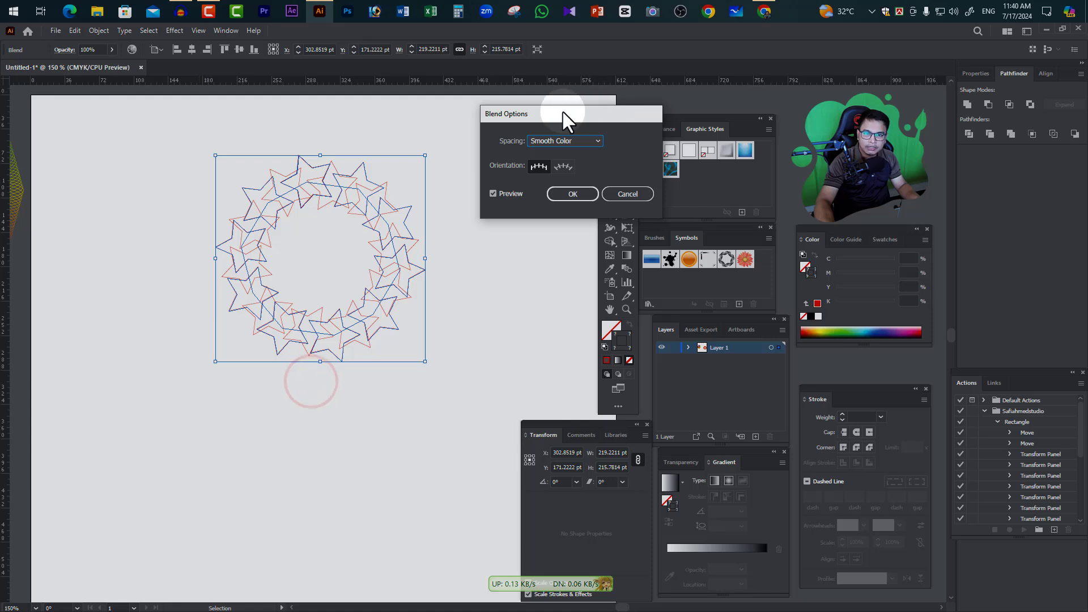
drag(563, 112, 574, 111)
click(588, 140)
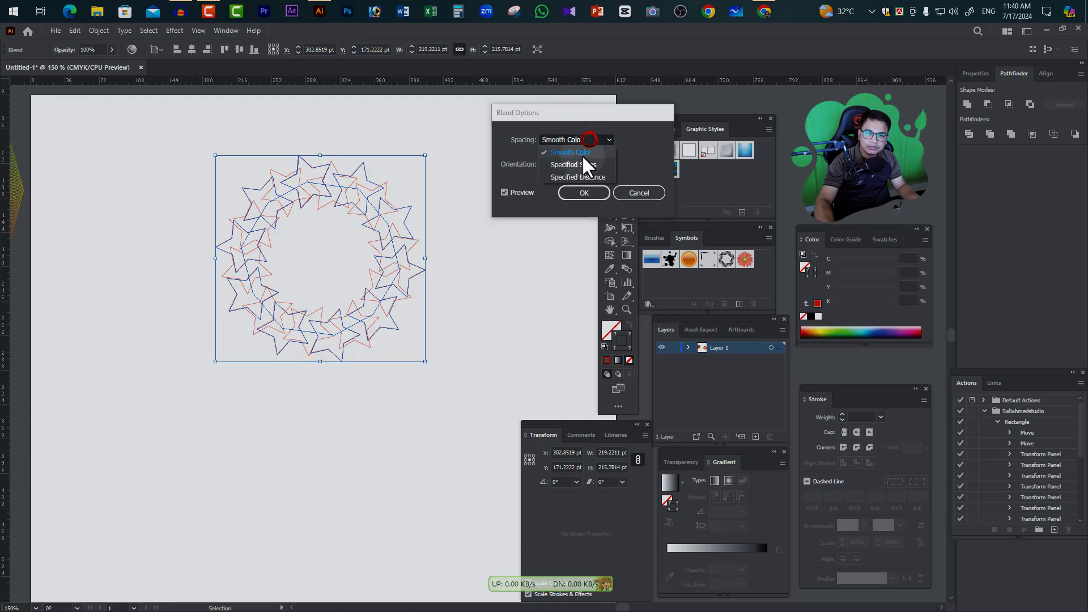
click(581, 164)
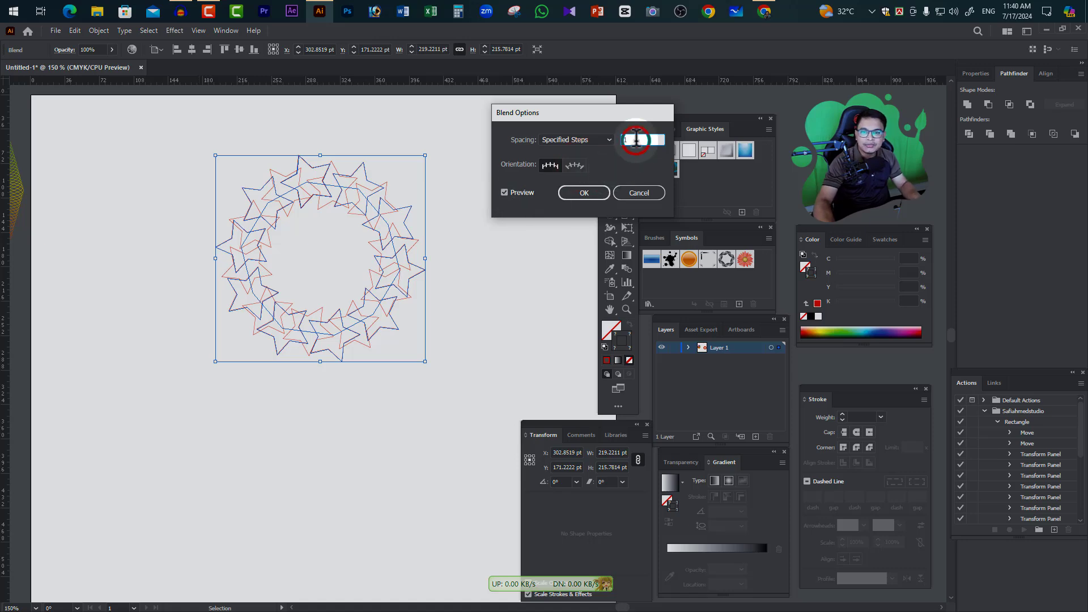
scroll(636, 139, up, 20)
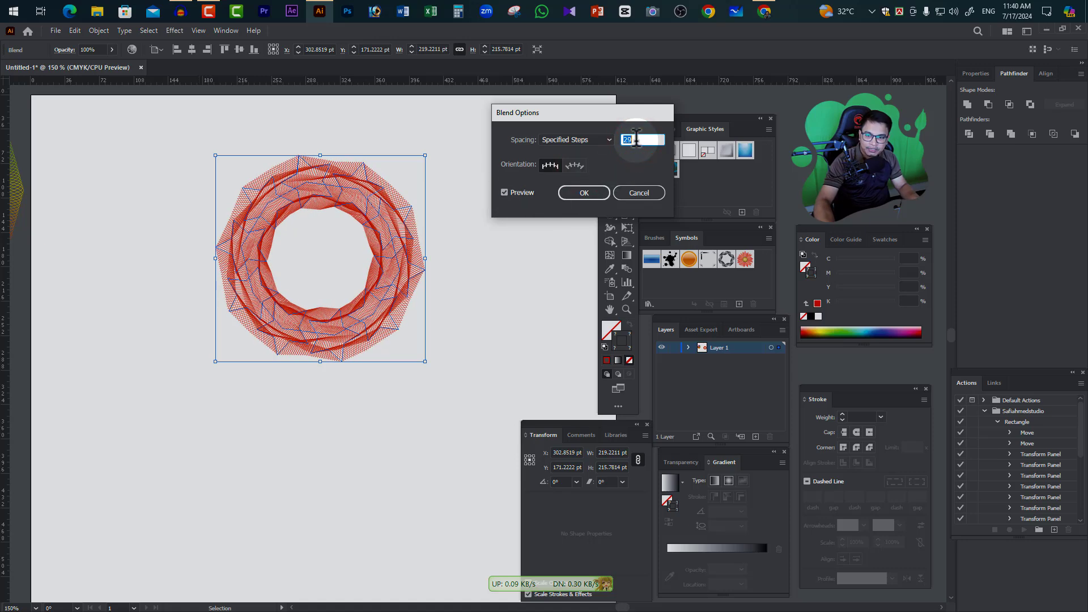
scroll(636, 139, up, 9)
scroll(636, 139, up, 7)
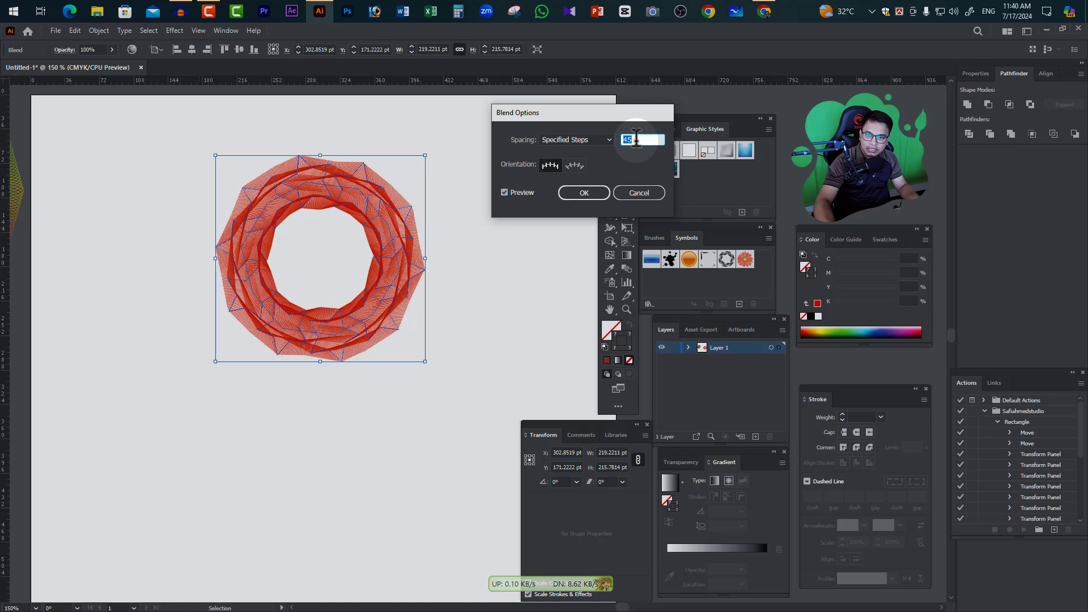
scroll(636, 139, down, 2)
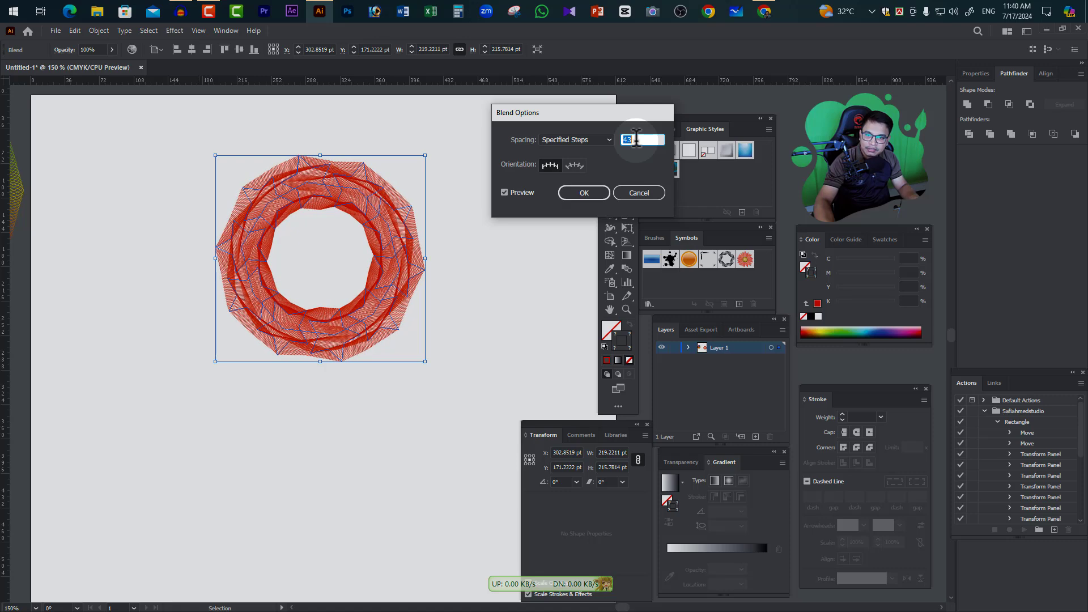
click(590, 191)
click(474, 250)
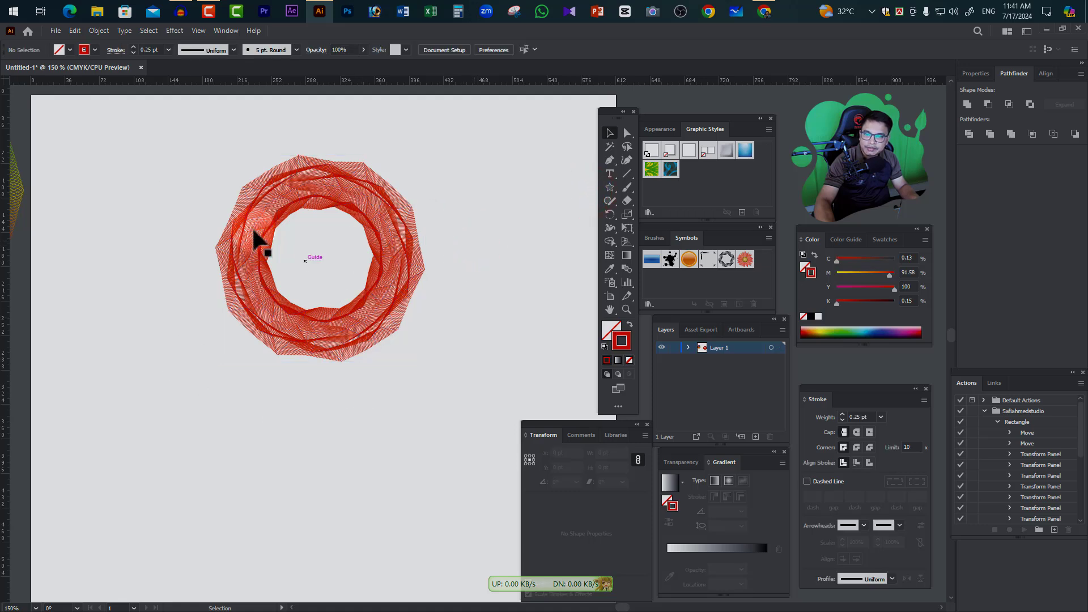
drag(210, 142, 485, 450)
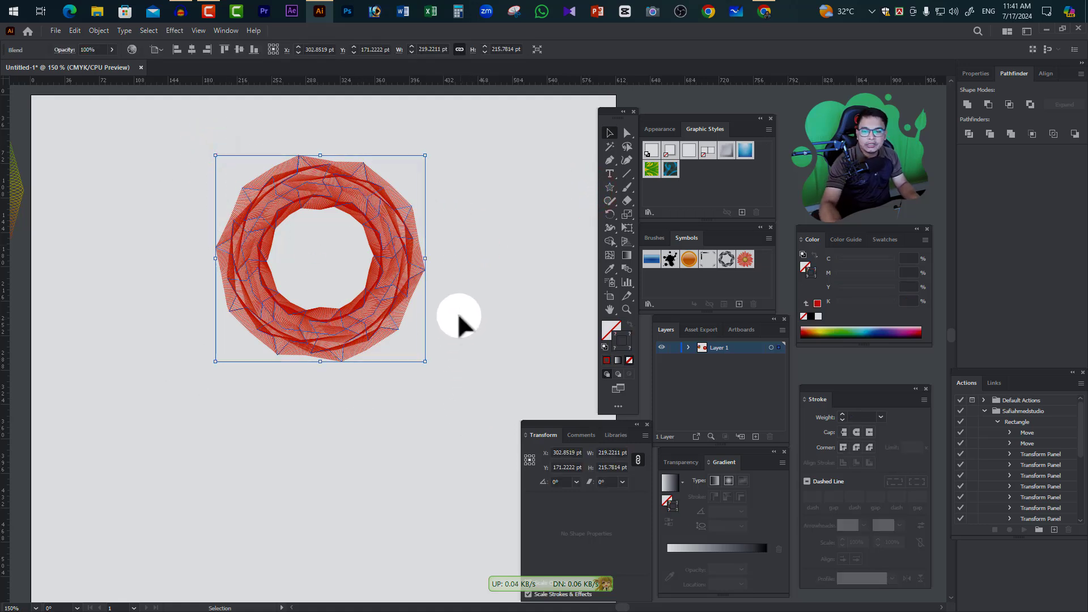
key(a)
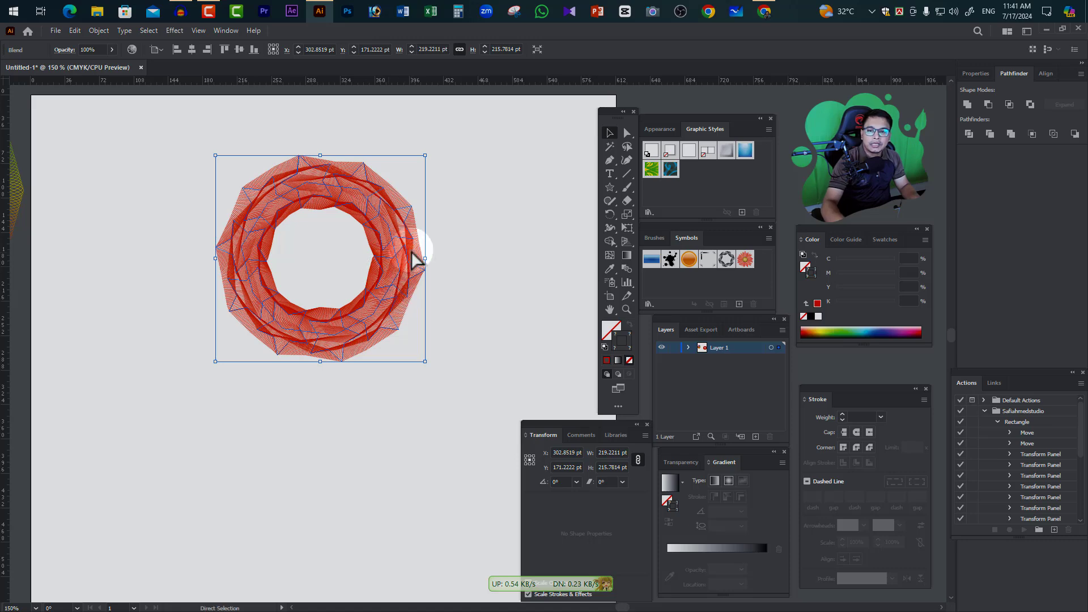
ctrl+click(411, 238)
right_click(441, 293)
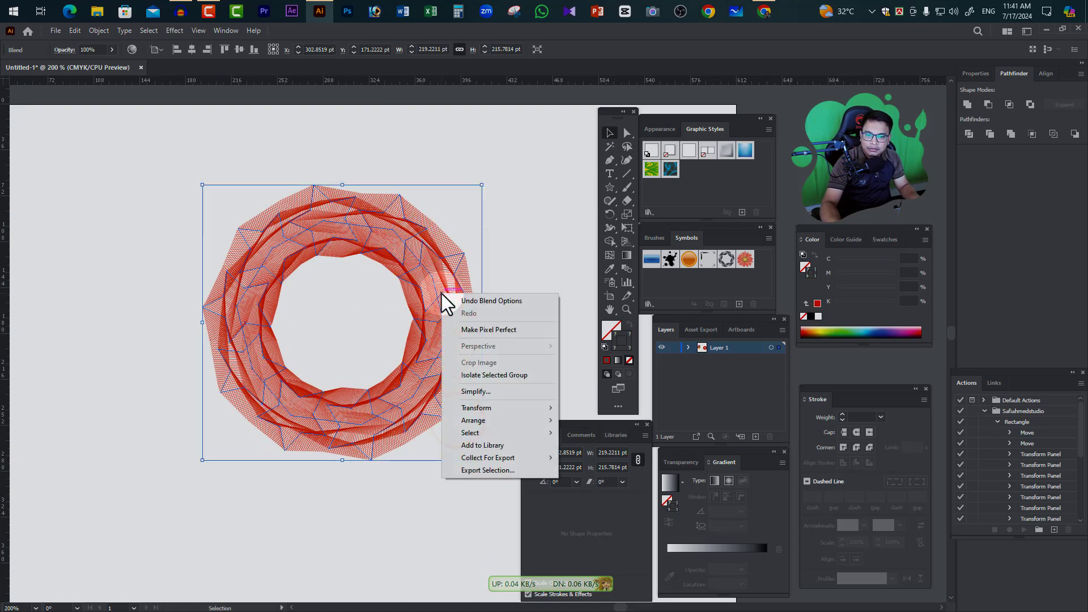
click(508, 254)
click(507, 253)
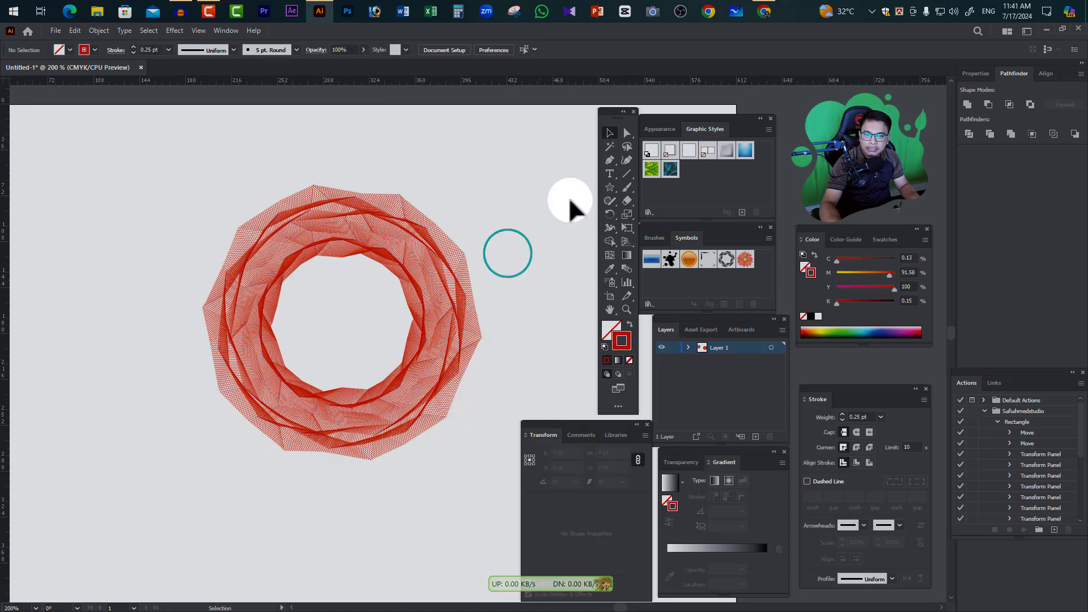
click(462, 257)
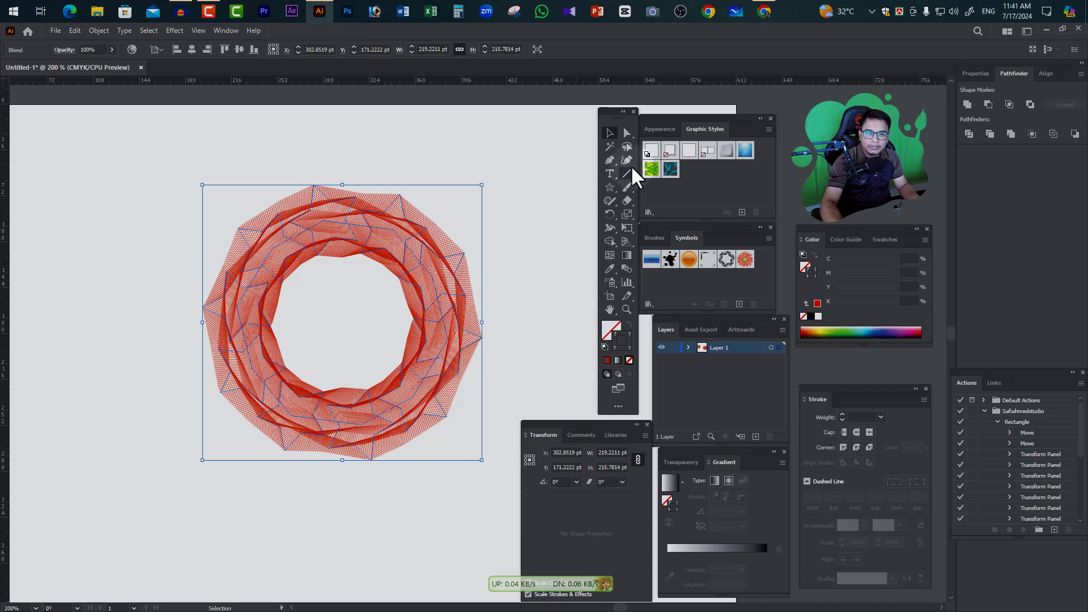
Directly select single stars and recolour the upper-right star's stroke dark red (C19 M89 Y100 K11) and the far-right star's yellow-green (C43 M11 Y100 K0)
click(626, 134)
click(537, 220)
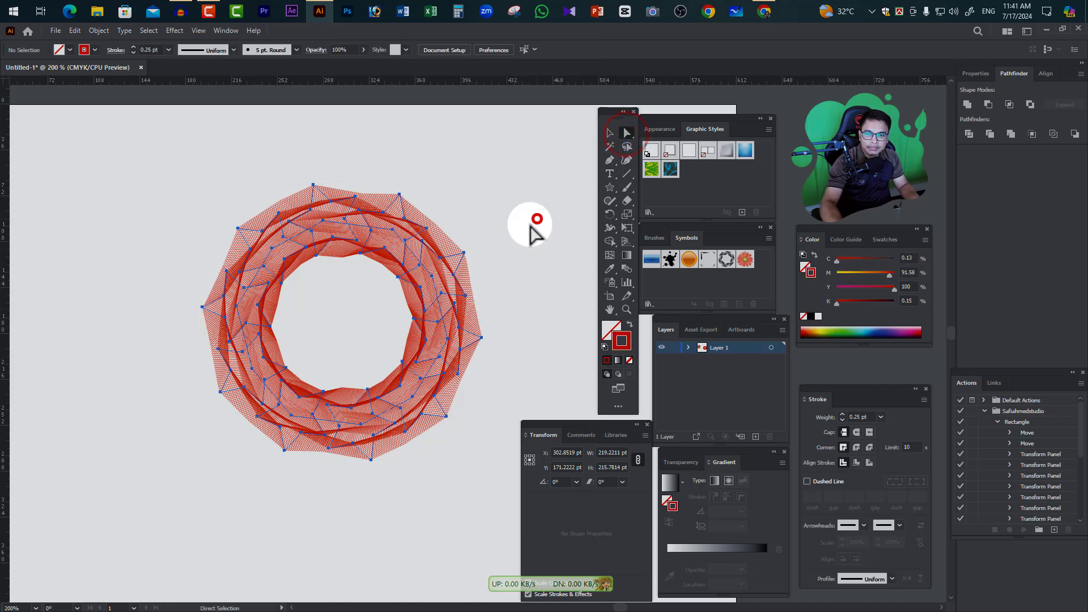
click(462, 295)
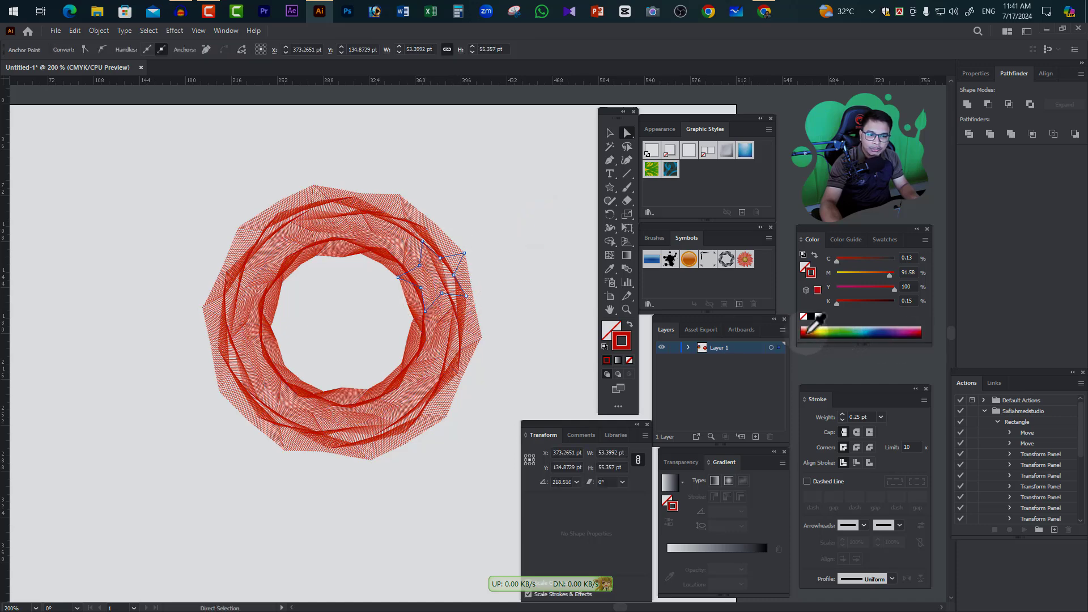
click(474, 341)
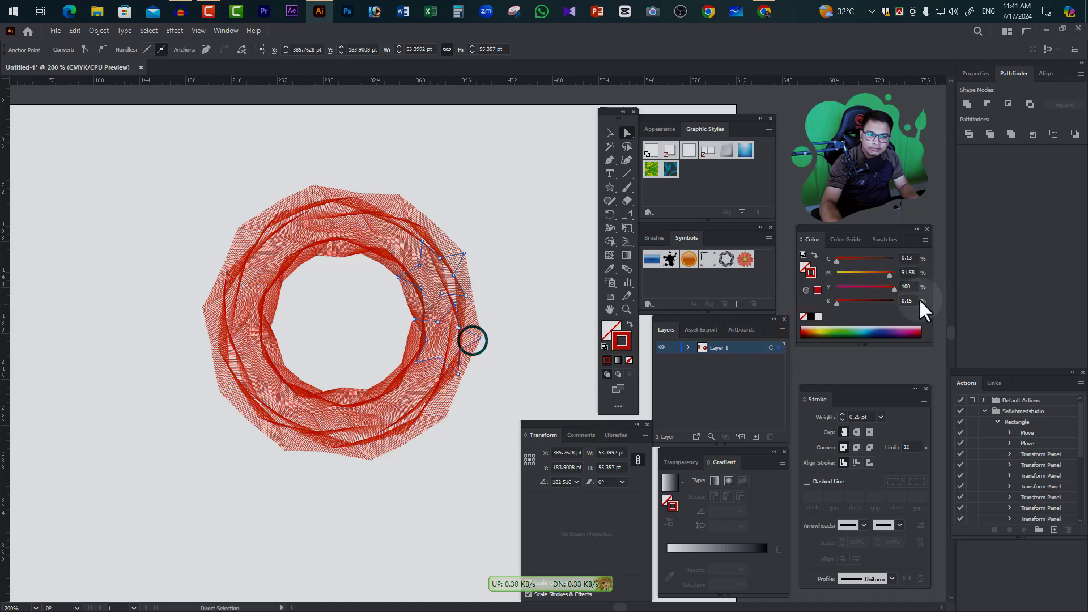
click(825, 333)
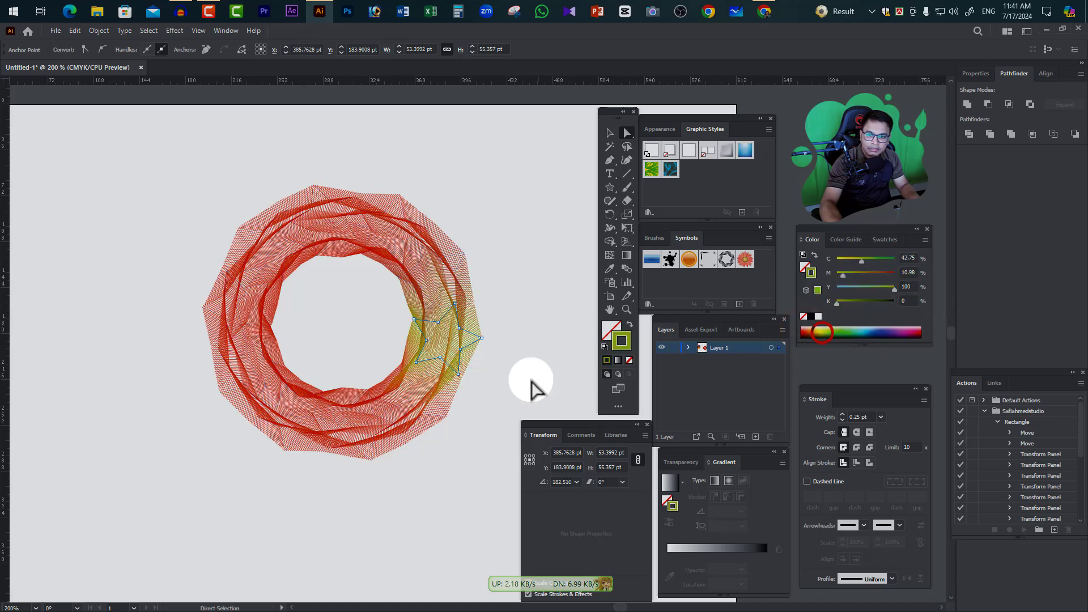
Recolour the blend's lower-right star stroke green and the bottom star's stroke dark green (C87 M44 Y100 K52)
click(445, 416)
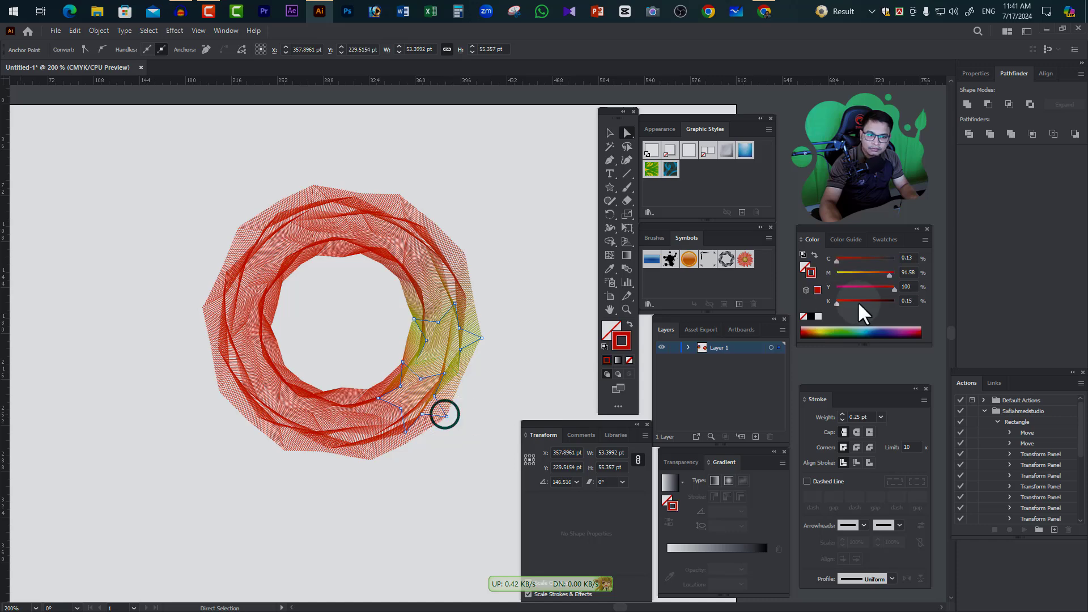
click(833, 332)
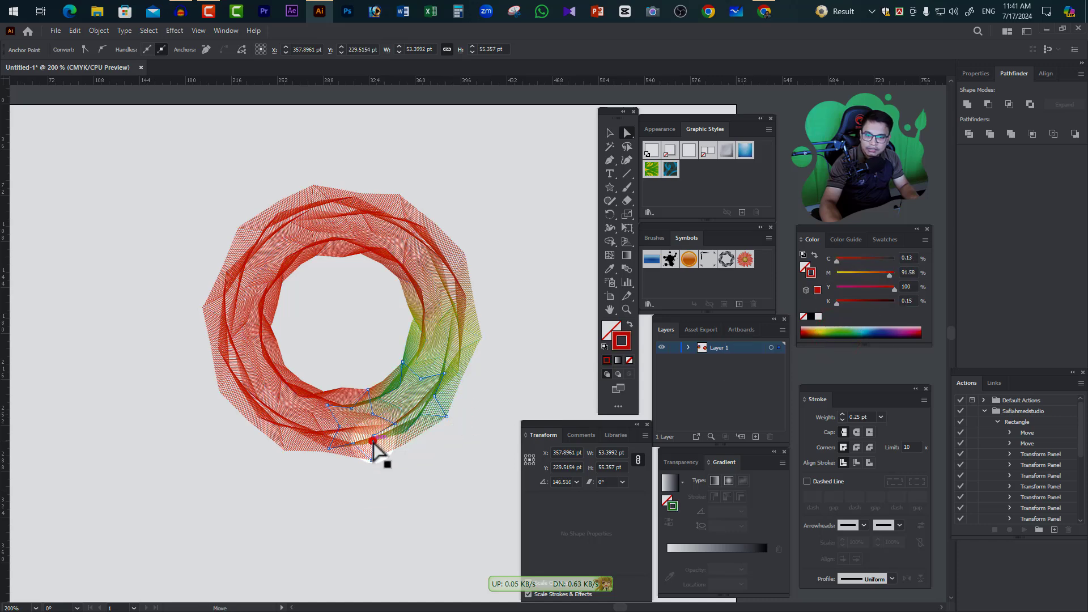
click(373, 442)
click(846, 335)
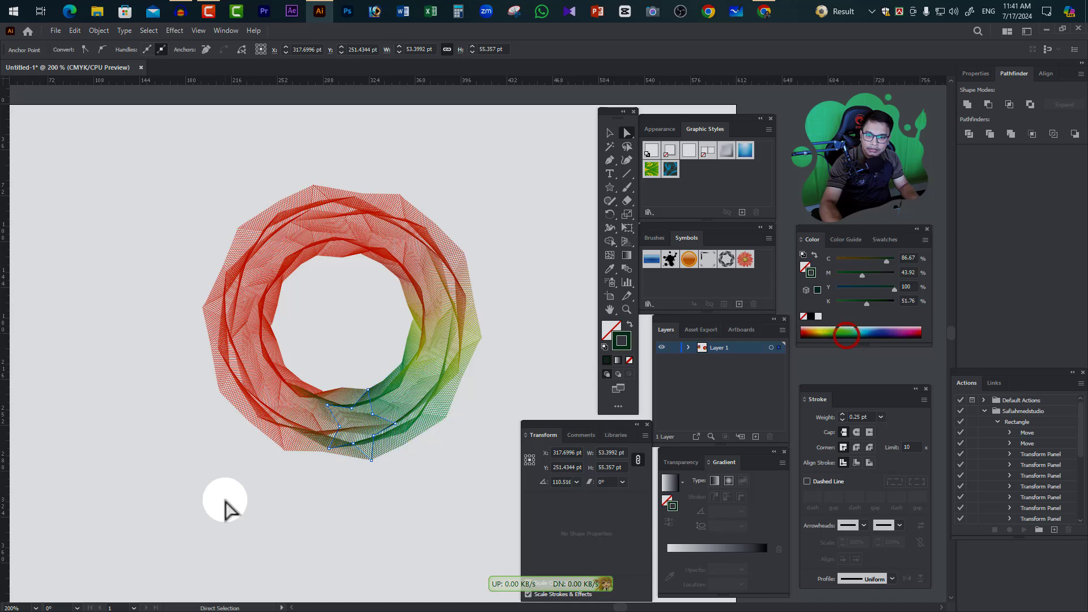
Recolour the bottom-left star's stroke turquoise (C54 M0 Y25 K0) and the lower-left star's stroke teal blue (C84 M32 Y29 K1)
click(293, 440)
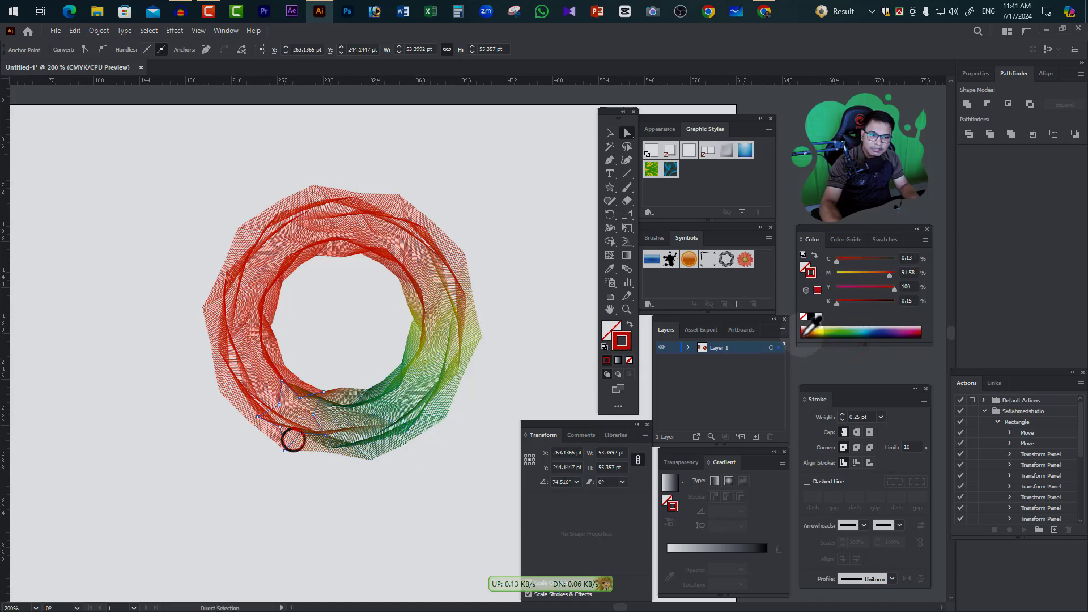
click(859, 331)
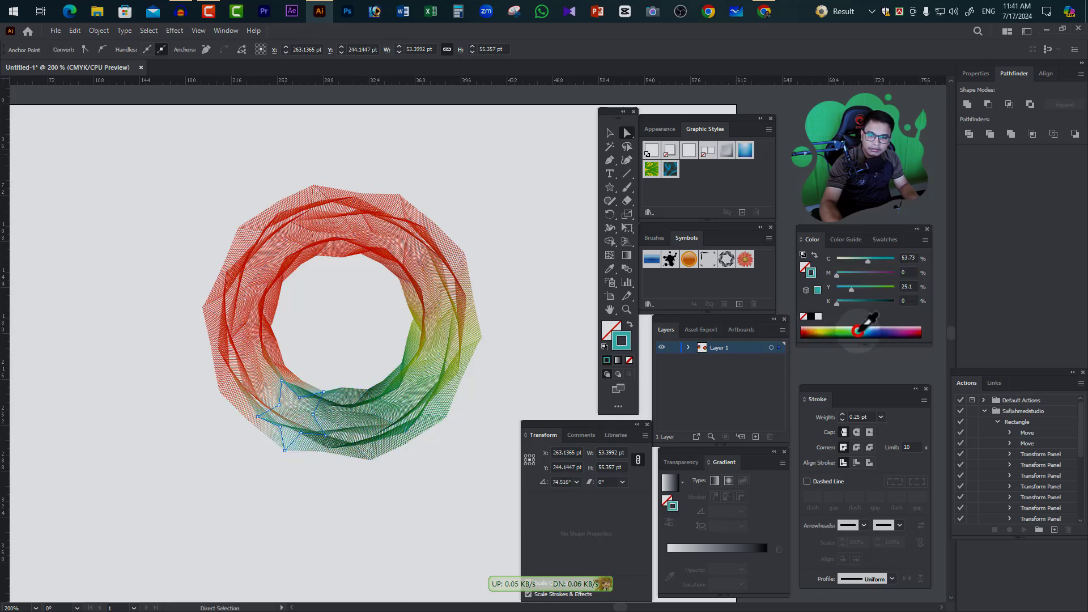
click(253, 396)
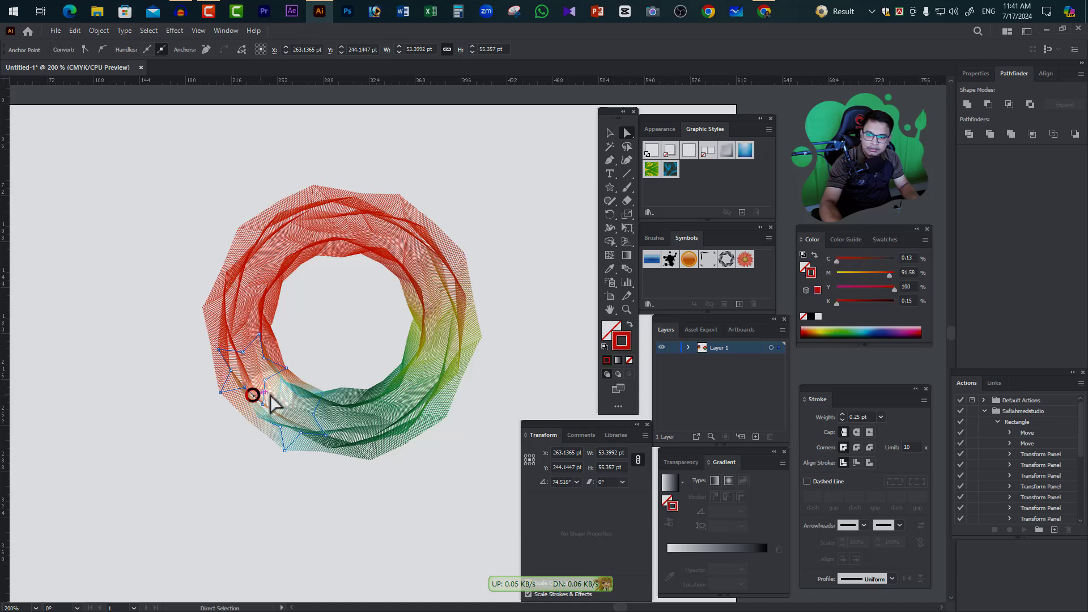
click(866, 331)
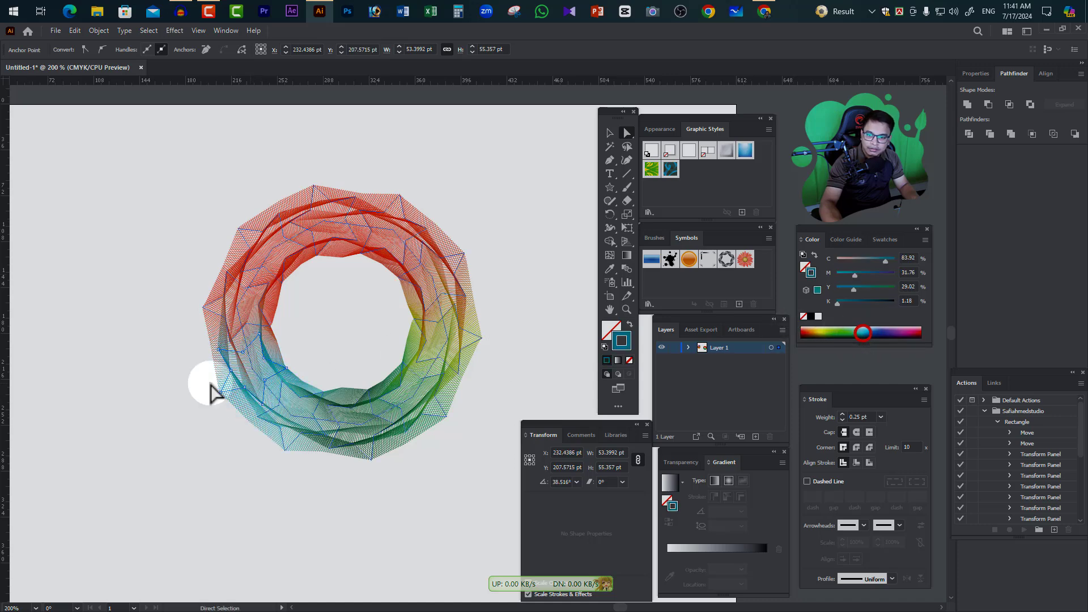
Recolour the far-left star's stroke blue (C97 M91 Y0 K0) and the upper-left star's stroke dark blue (C100 M100 Y9 K10)
click(218, 316)
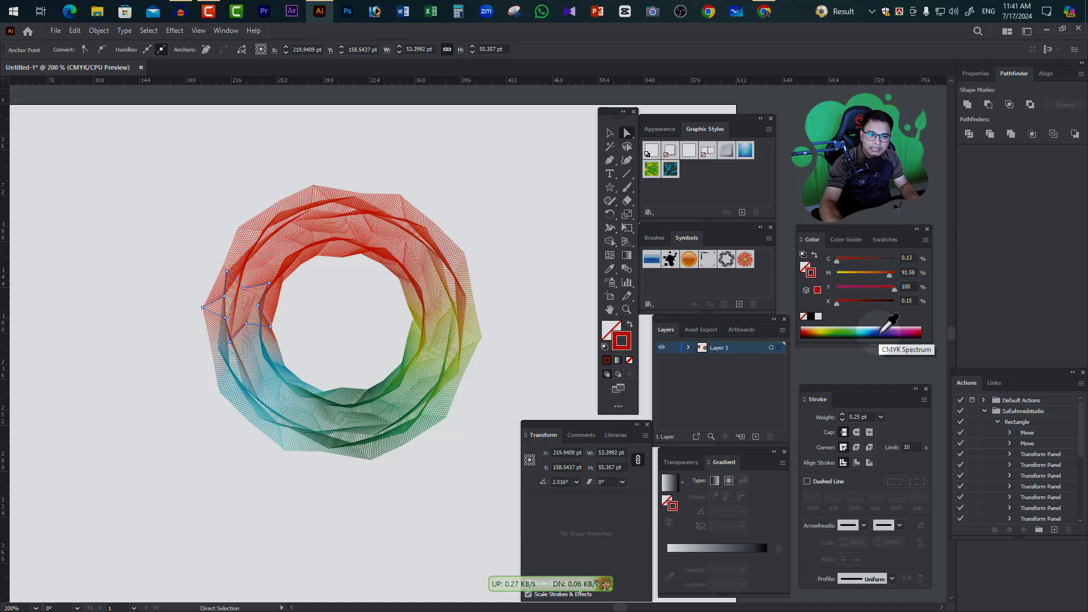
click(877, 332)
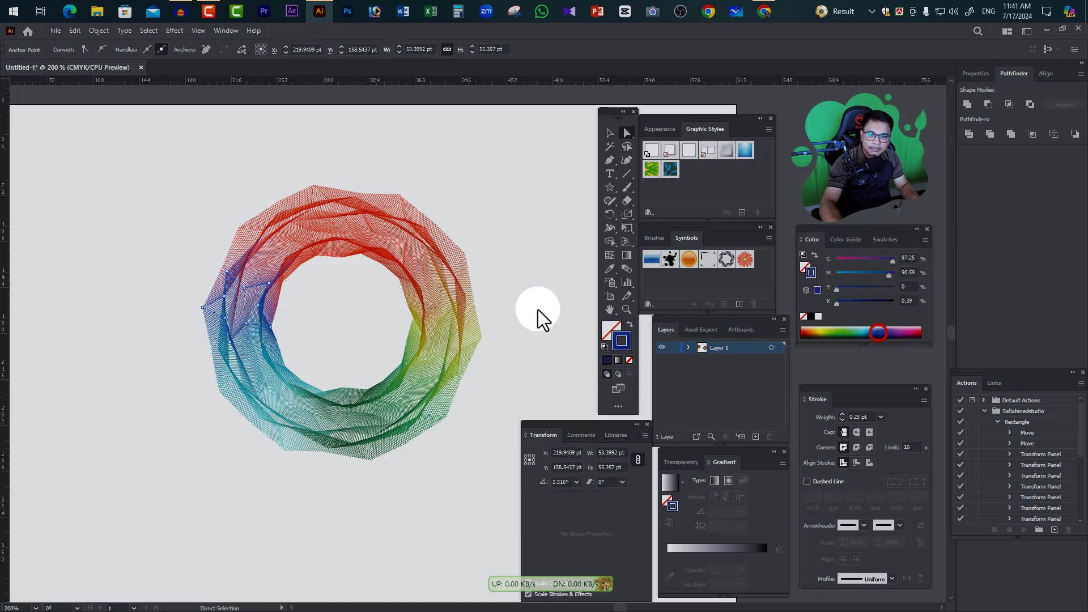
click(253, 271)
click(894, 326)
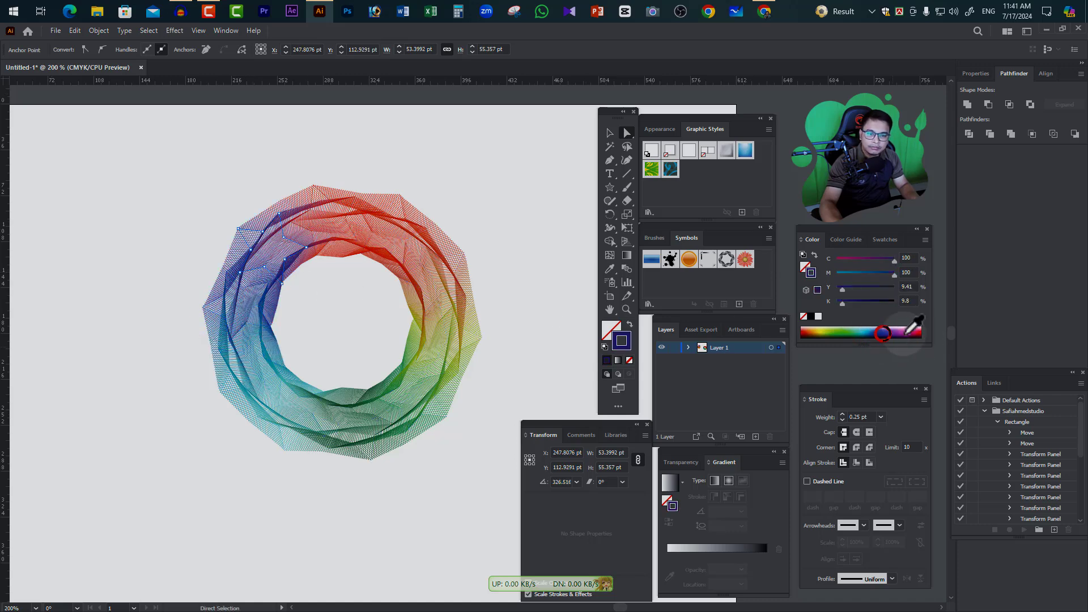
Recolour the blend's top star stroke blue (C91 M91 Y0 K0) and the upper-right star's stroke purple (C55 M92 Y0 K0)
click(313, 191)
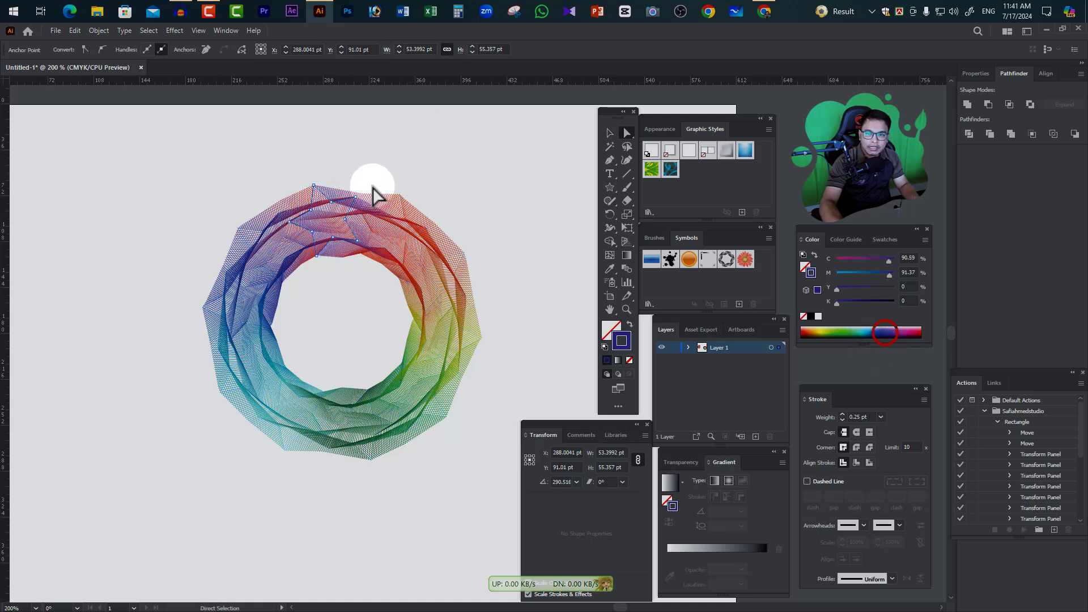
click(403, 206)
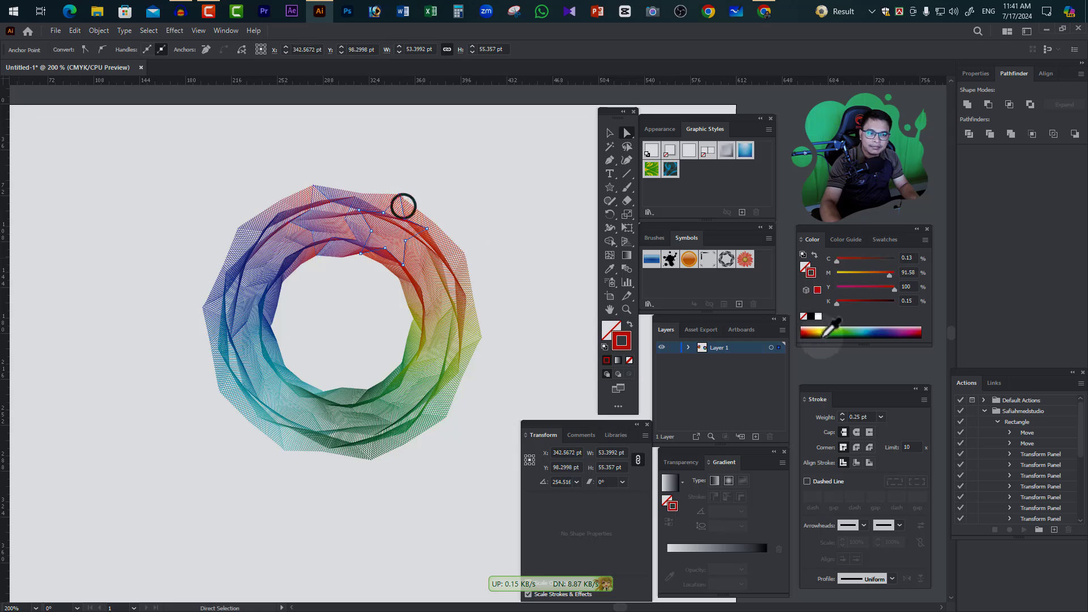
click(904, 333)
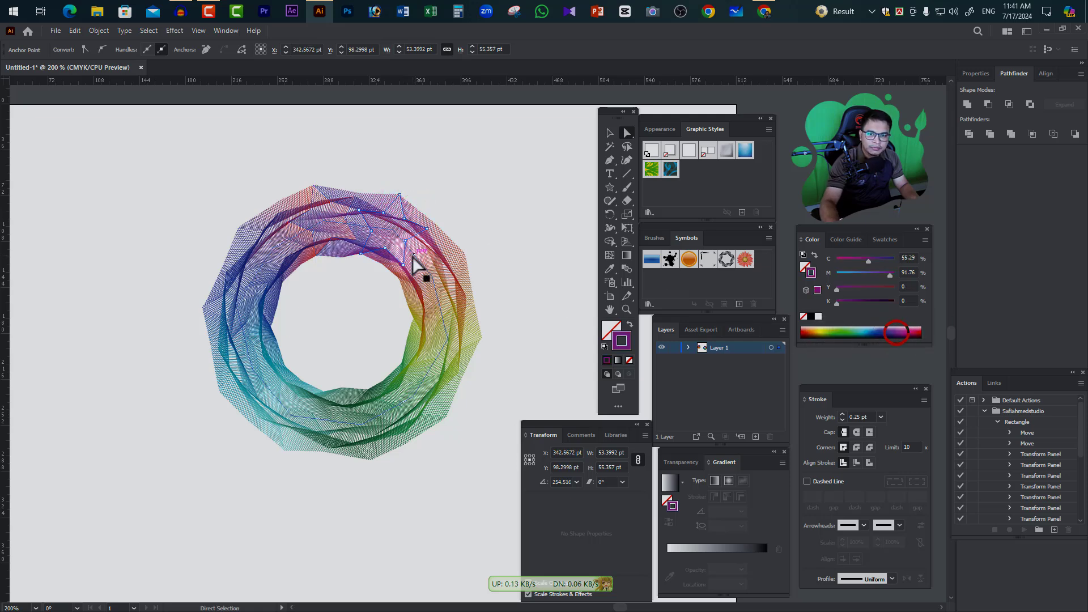
Recolour the right-hand star's stroke crimson (C25 M100 Y69 K18) and deselect the blend
click(459, 265)
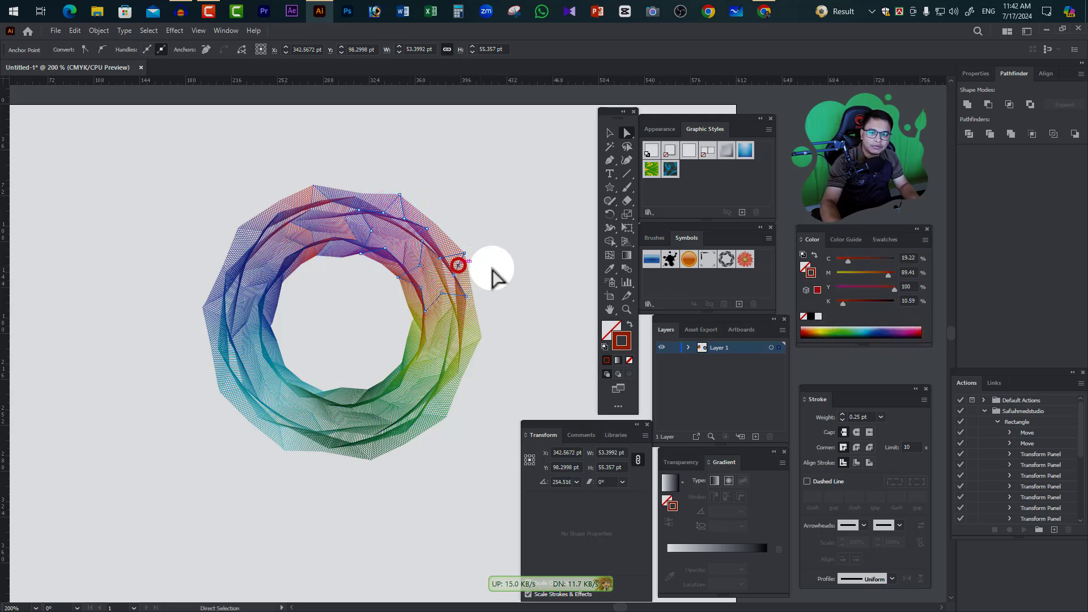
click(910, 334)
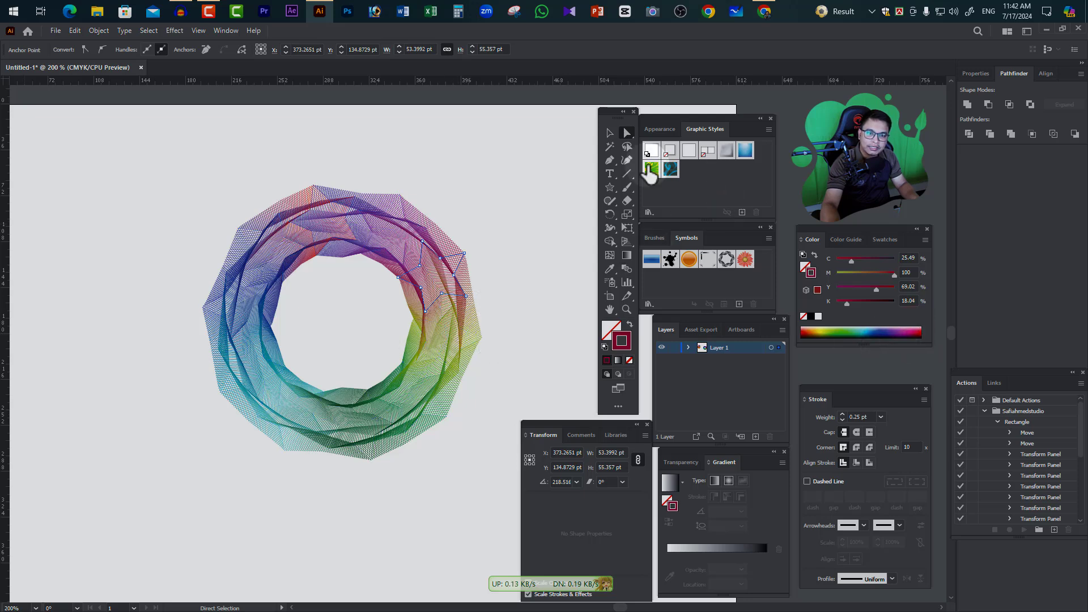
click(609, 133)
click(520, 147)
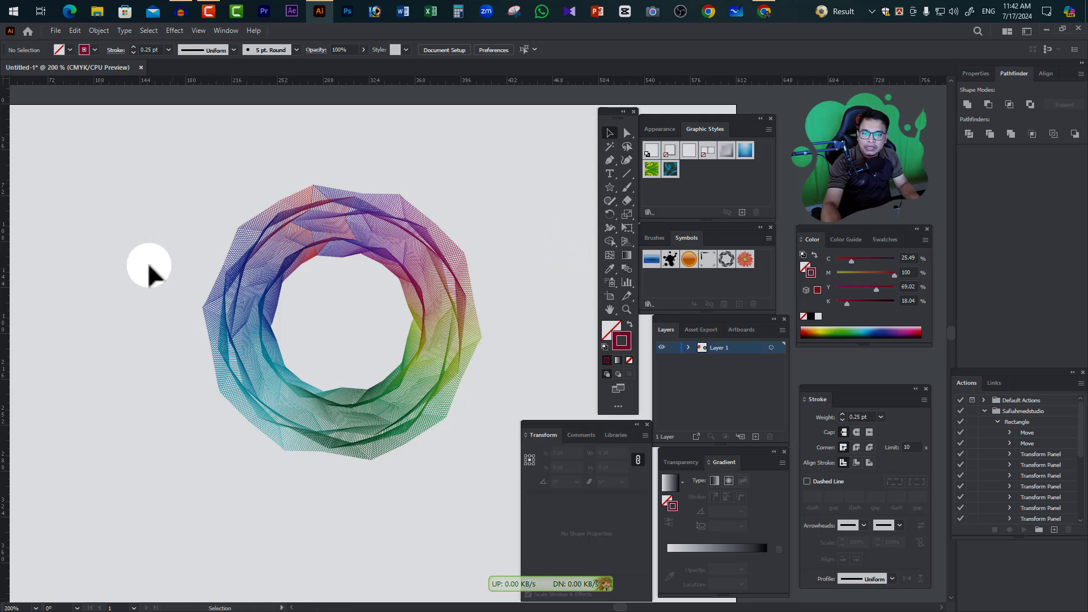
Select the whole ring blend and expand it into a group of editable paths
drag(192, 172, 461, 515)
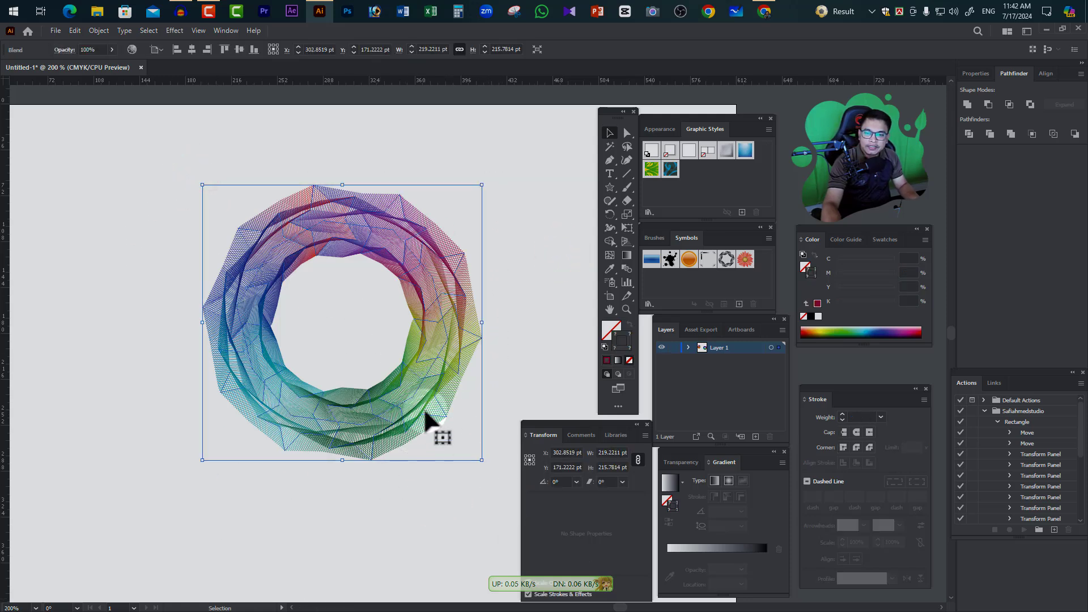
click(94, 32)
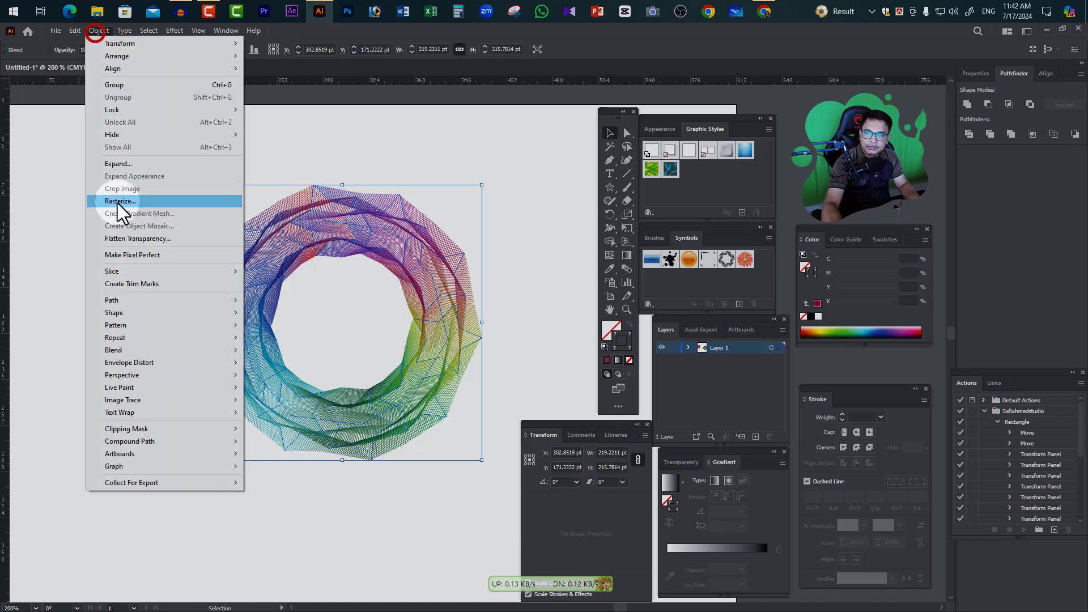
click(124, 163)
click(429, 302)
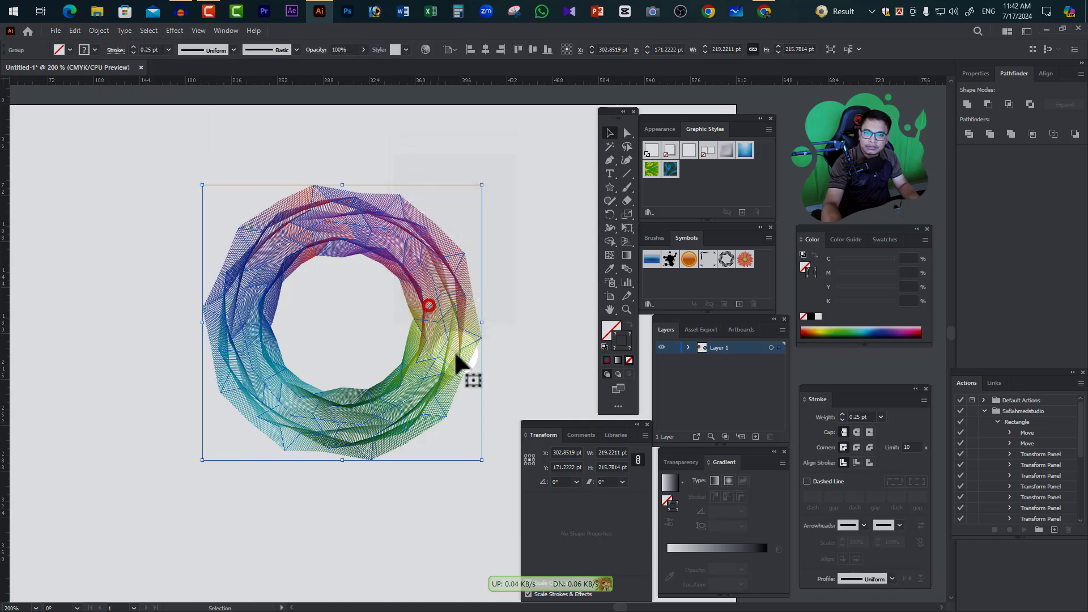
right_click(442, 295)
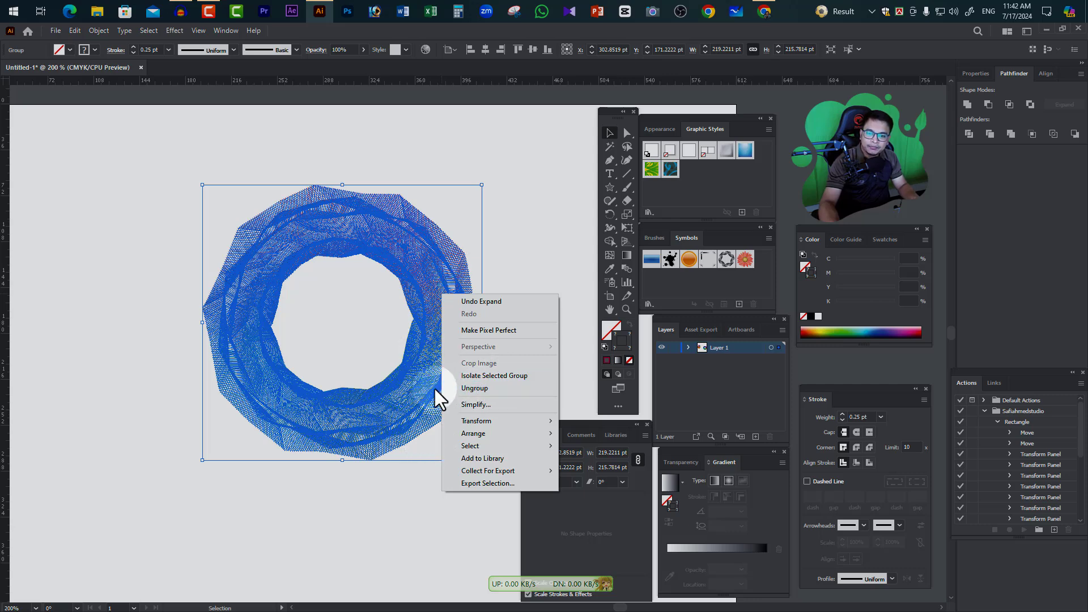
click(535, 223)
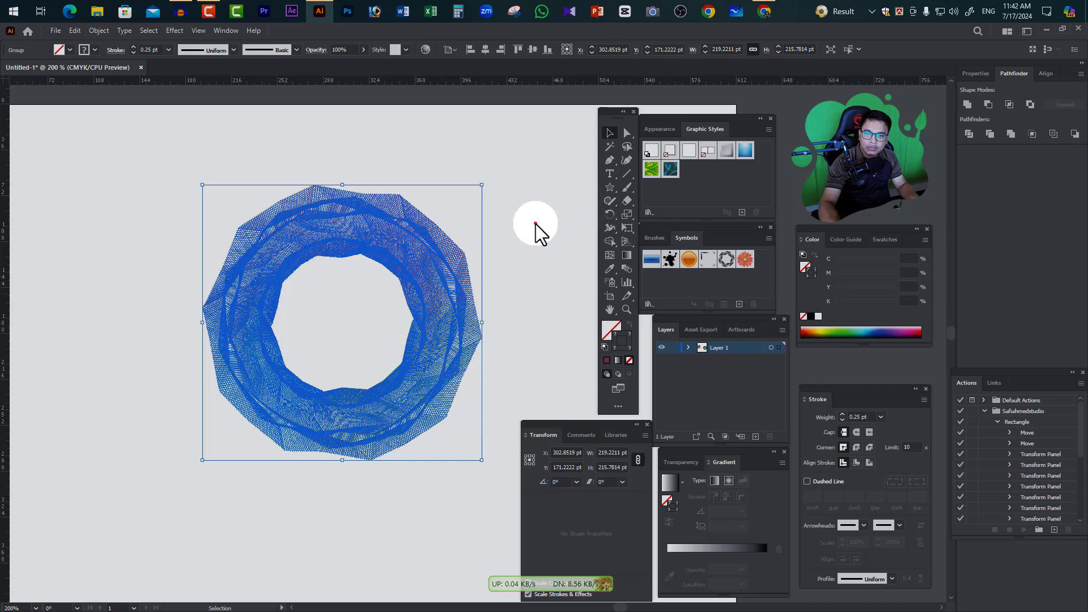
Move the expanded ring off the artboard, to the left of the orange circular line pattern
ctrl+alt+click(396, 300)
drag(454, 408, 326, 217)
click(407, 344)
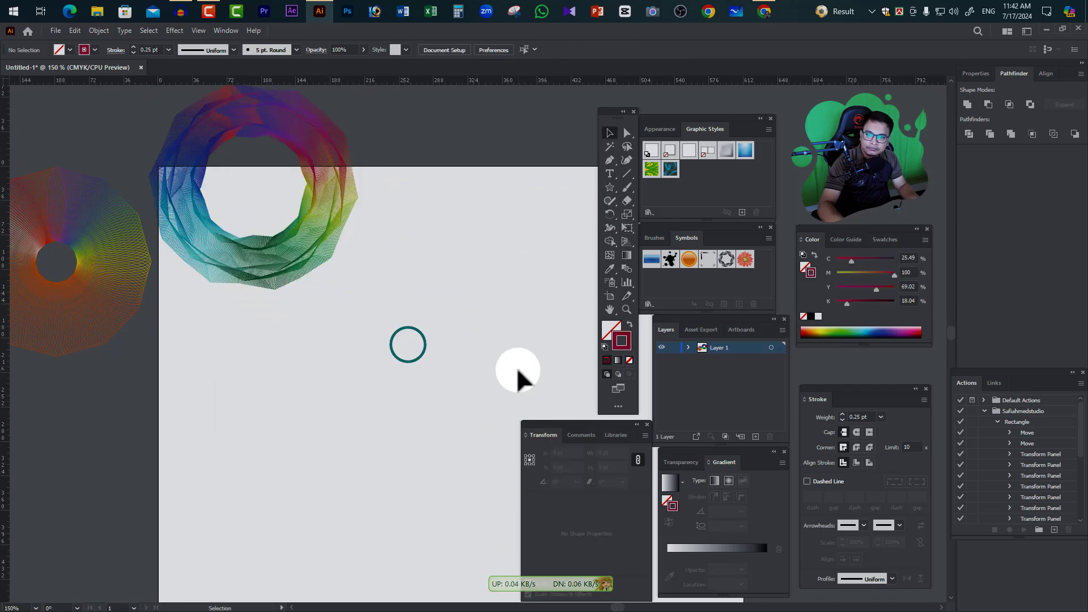
ctrl+click(396, 318)
drag(452, 399, 400, 333)
drag(389, 364, 351, 369)
ctrl+alt+click(375, 351)
ctrl+alt+click(376, 351)
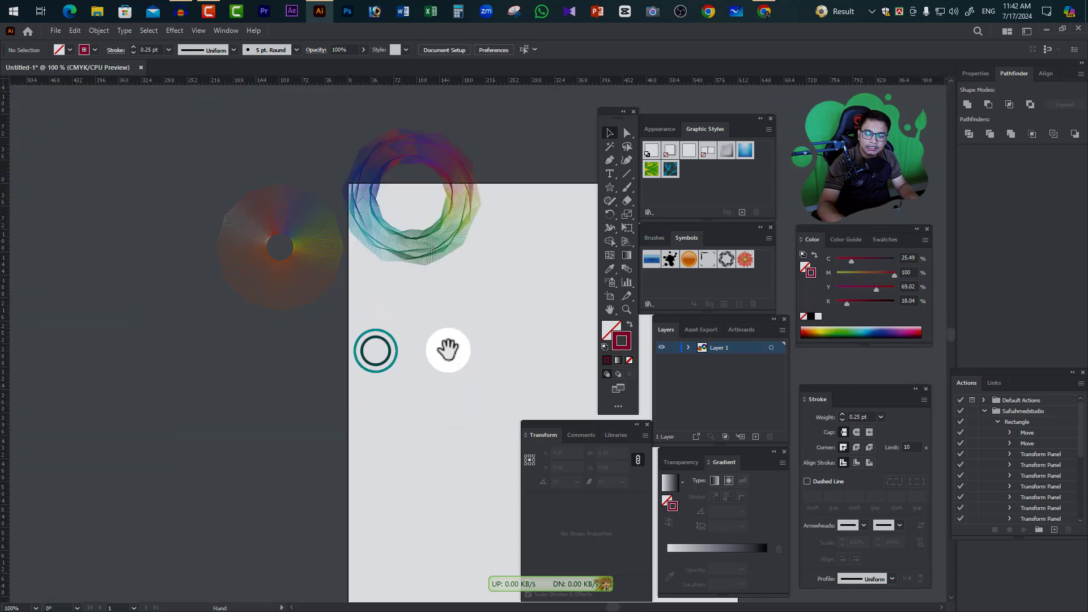
drag(447, 350, 428, 380)
drag(431, 263, 144, 276)
drag(444, 339, 363, 259)
ctrl+alt+click(418, 277)
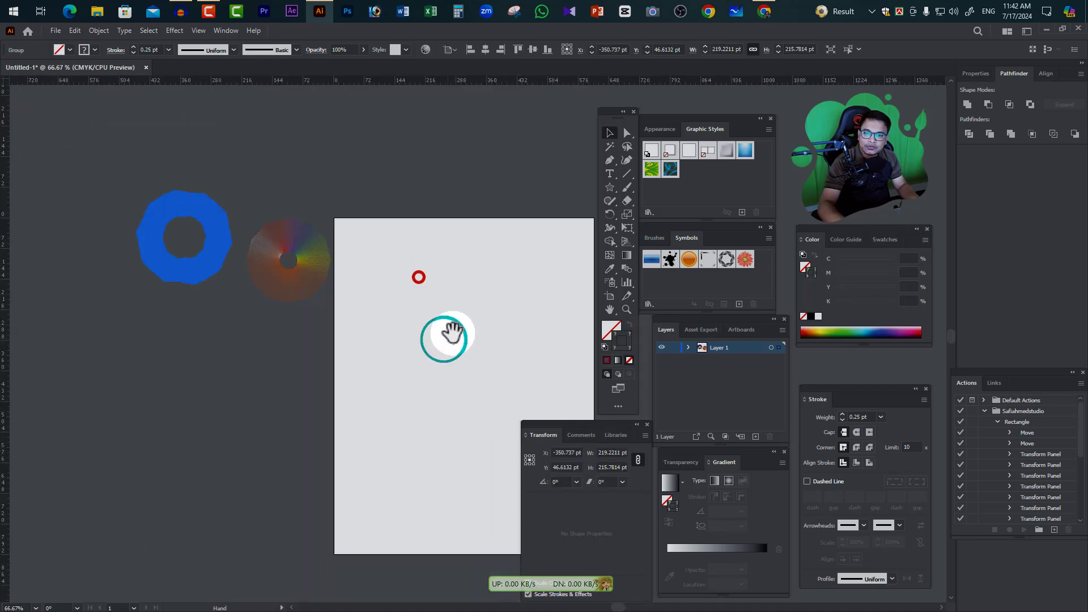
drag(454, 337, 243, 284)
drag(308, 292, 395, 253)
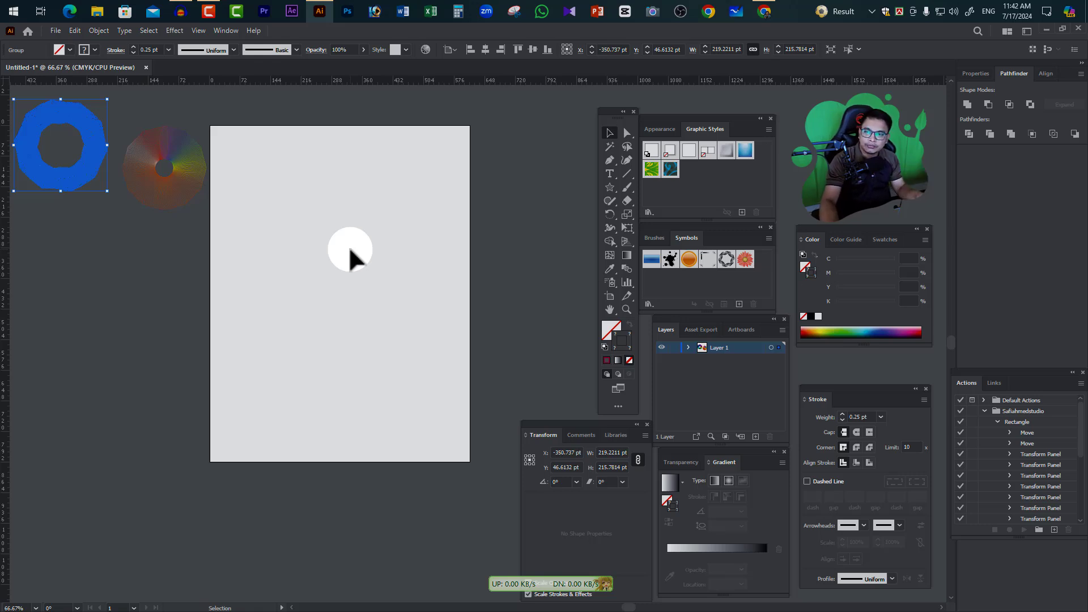
Draw four separate fanned-out straight lines across the artboard, each about 480 to 540 pt long, converging towards their lower ends
click(626, 174)
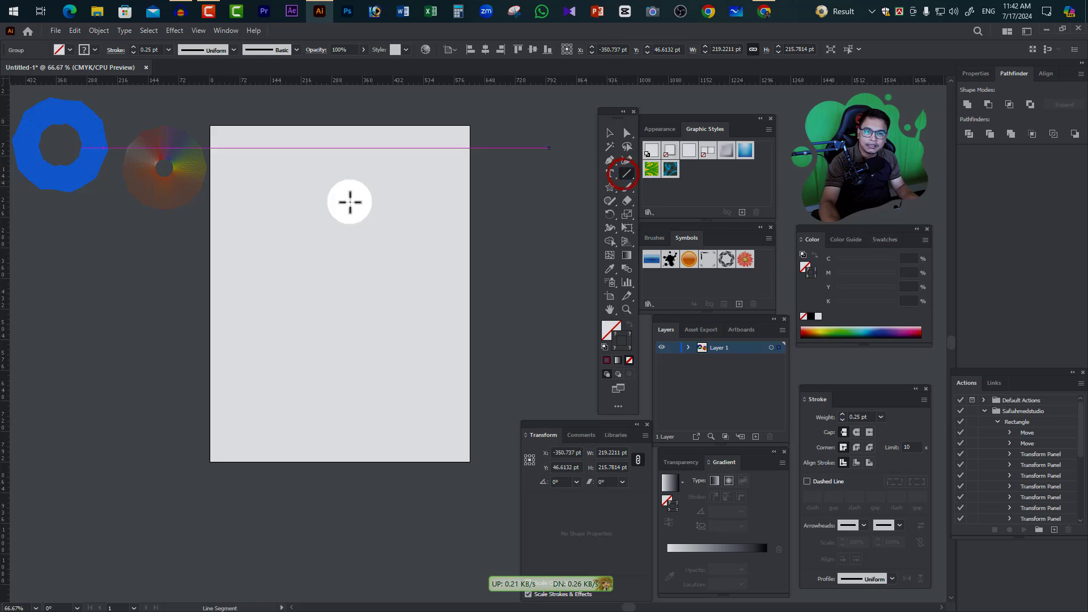
drag(232, 202, 270, 402)
drag(304, 186, 296, 396)
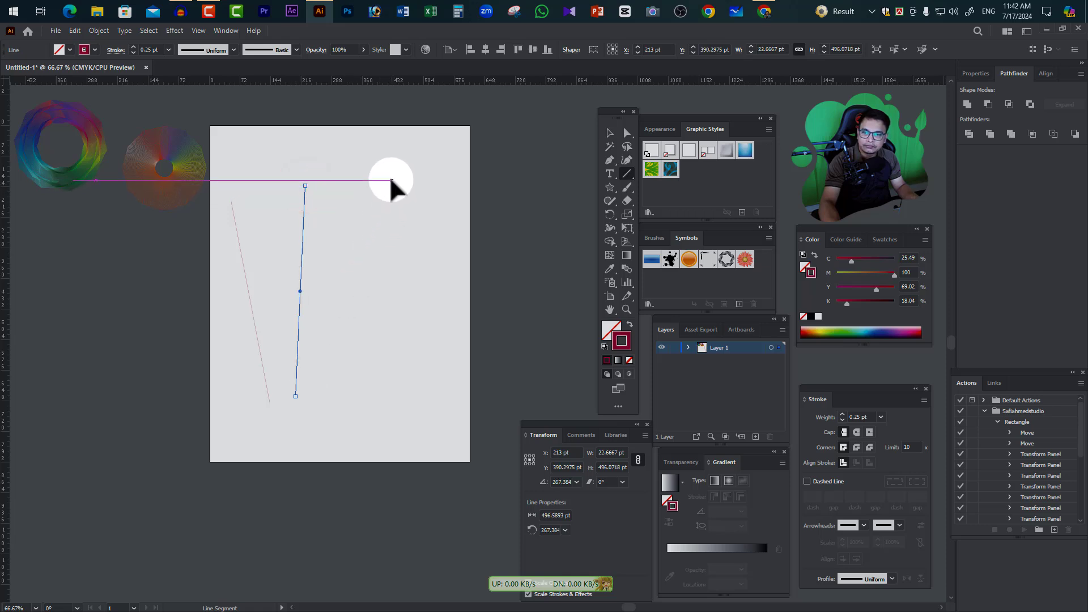
drag(391, 180, 323, 398)
drag(458, 219, 368, 400)
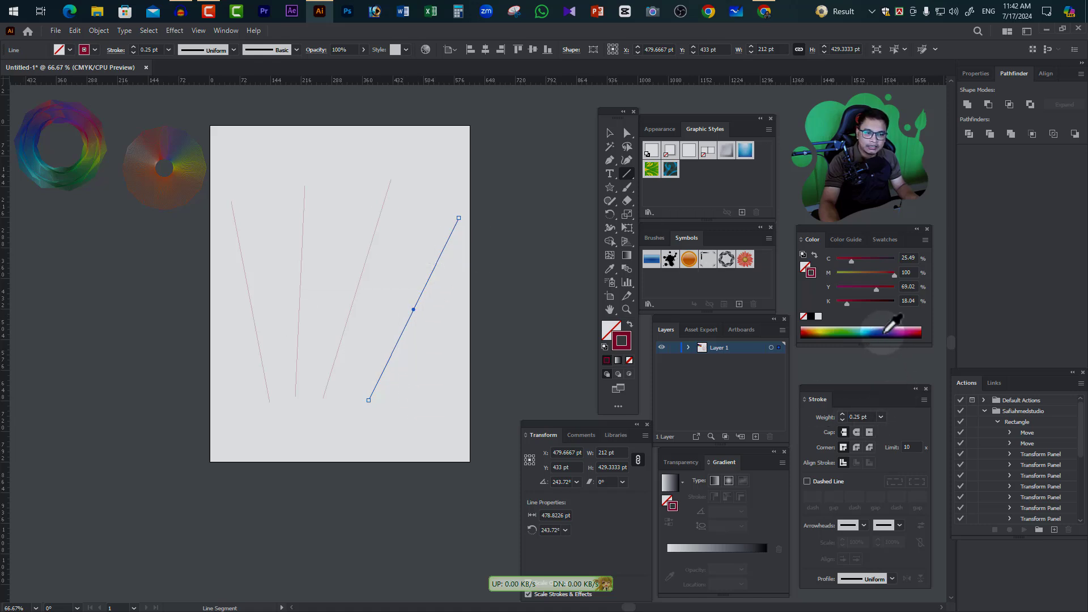
Recolour the rightmost line blue, the third line green (C67 M0 Y100 K0) and the second line red (C12 M100 Y100 K3)
click(881, 333)
click(609, 133)
drag(357, 178, 427, 214)
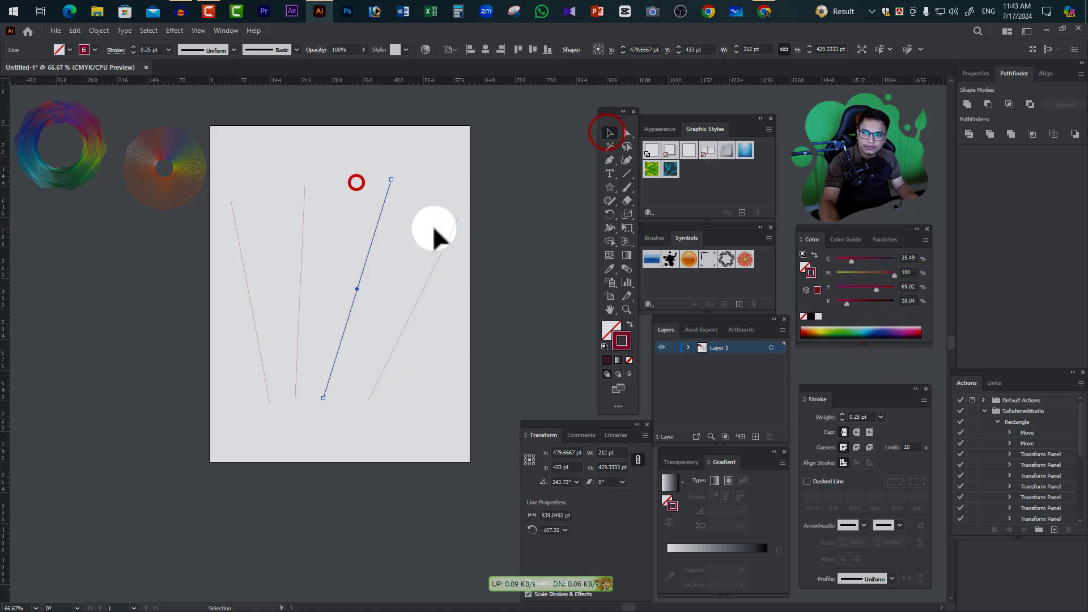
click(837, 332)
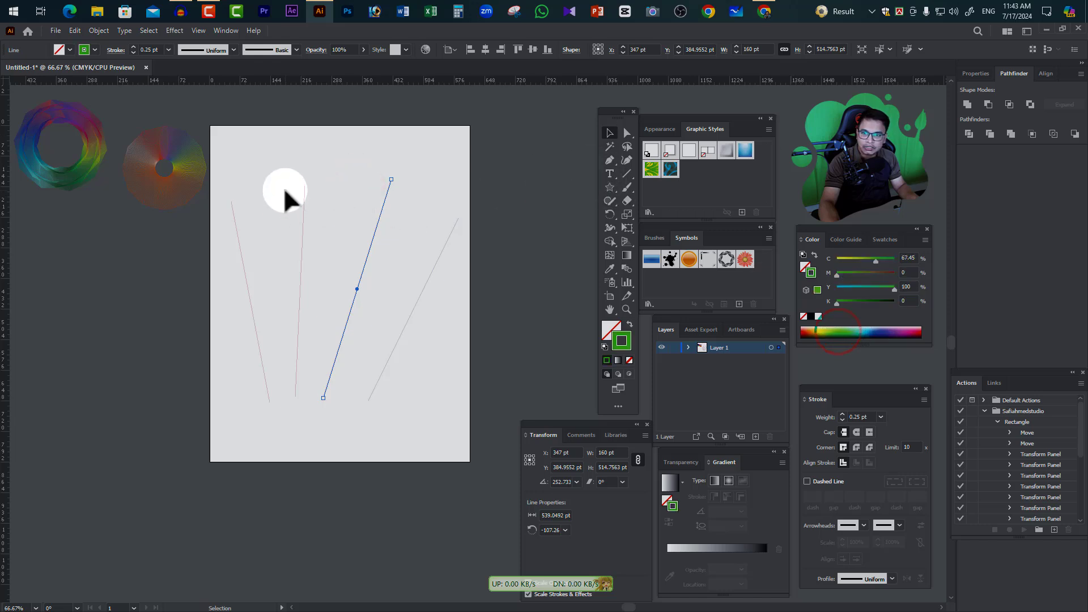
drag(284, 187, 335, 227)
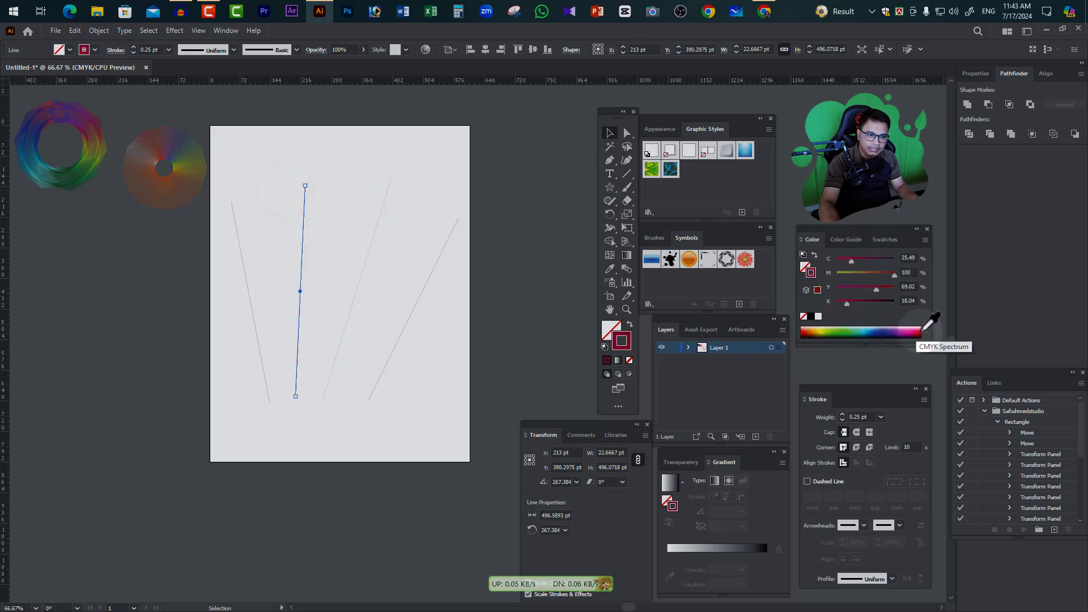
click(921, 332)
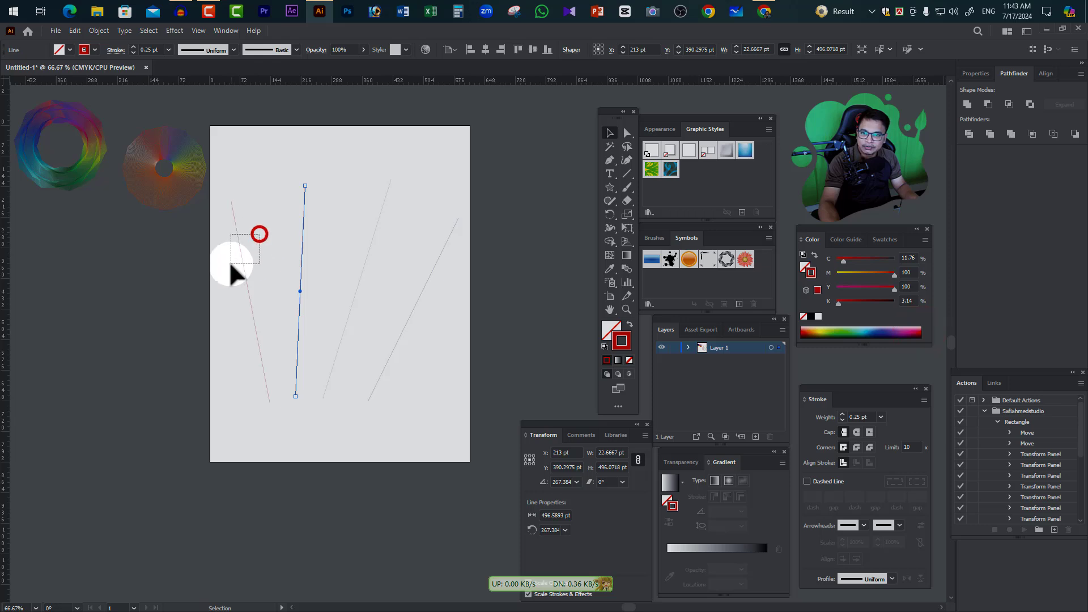
drag(231, 264, 232, 267)
click(501, 241)
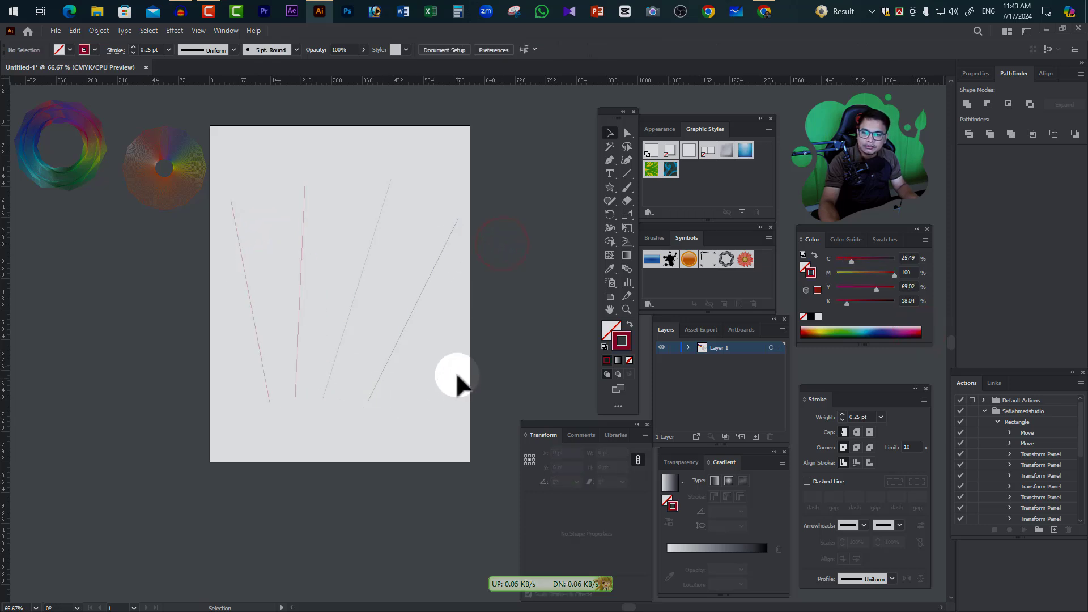
Select all four fanned lines and make a blend from them
drag(457, 371, 244, 262)
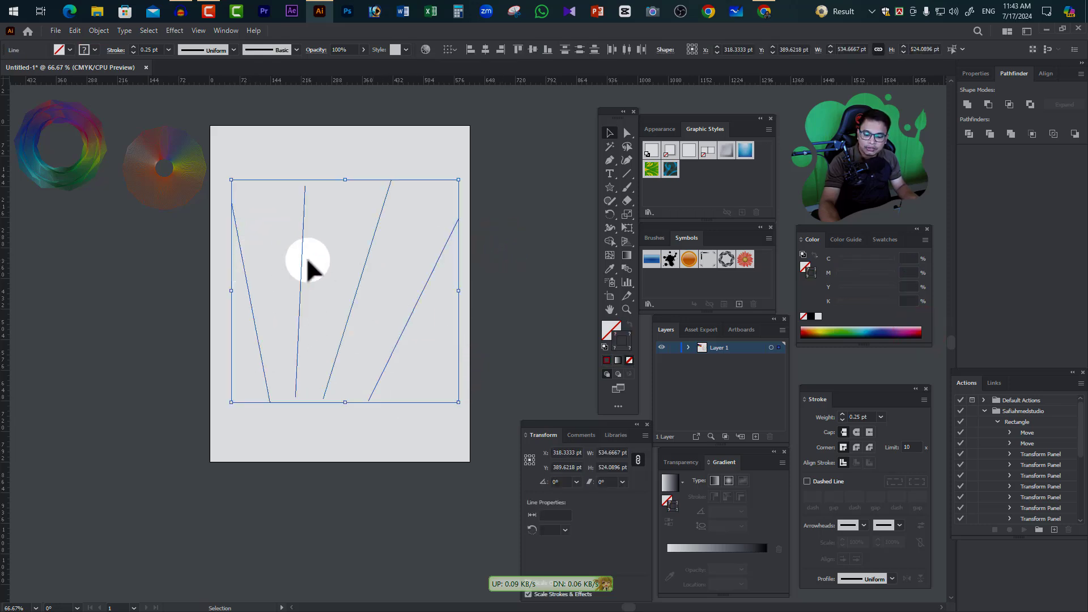
key(ctrl)
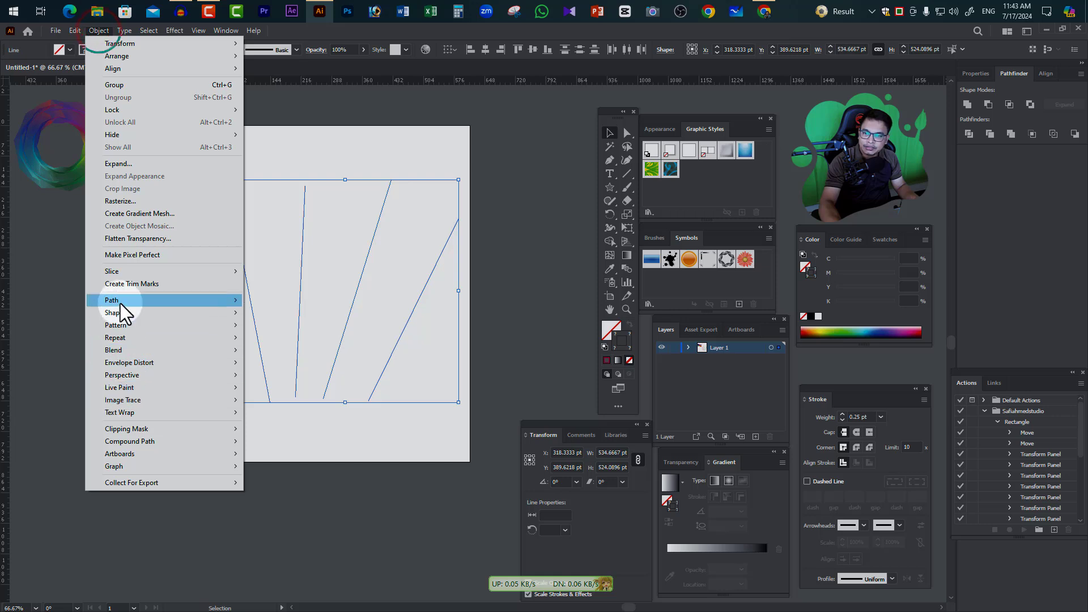
click(120, 350)
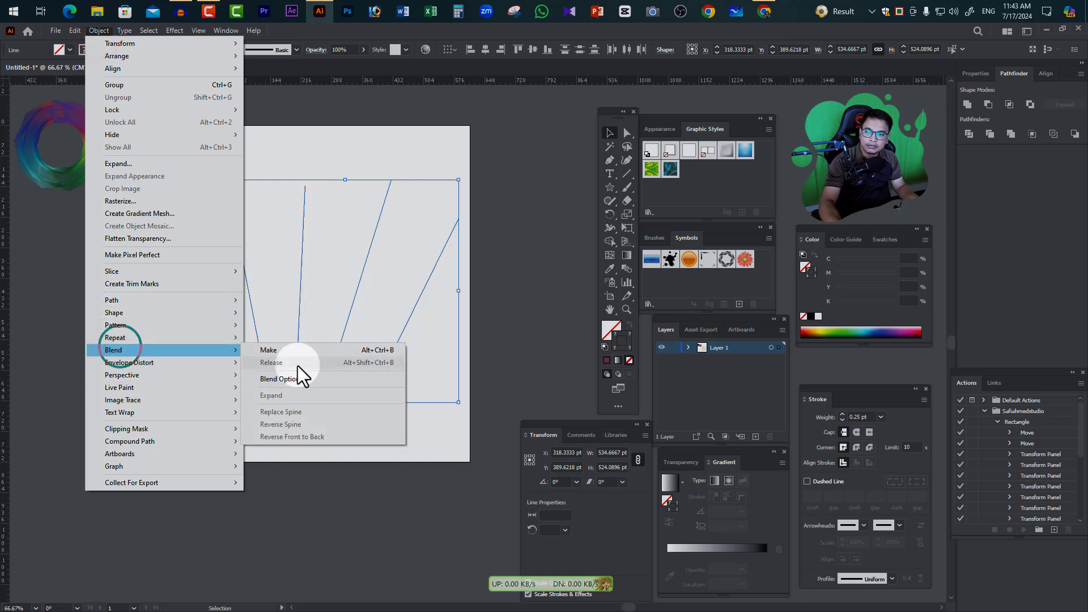
click(289, 352)
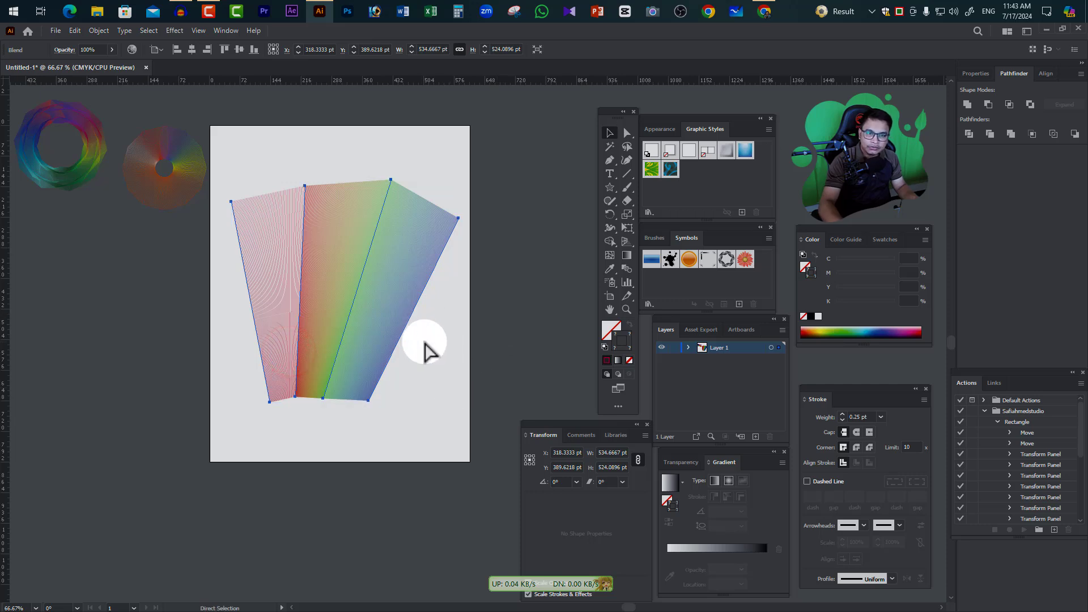
Open the Bijoy keyboard tool's input-language options
key(ctrl+z)
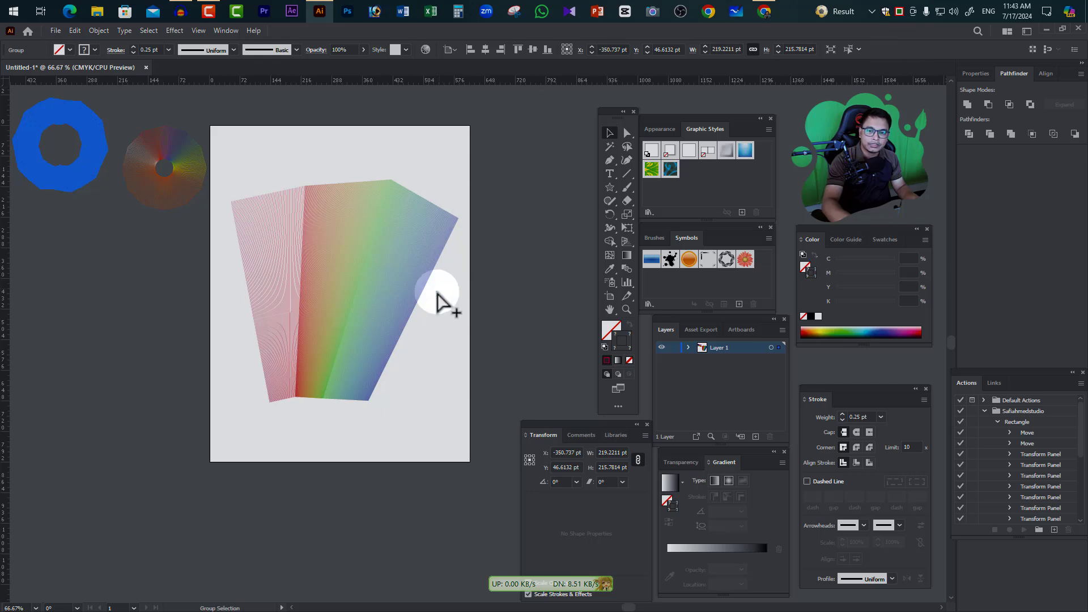
click(899, 11)
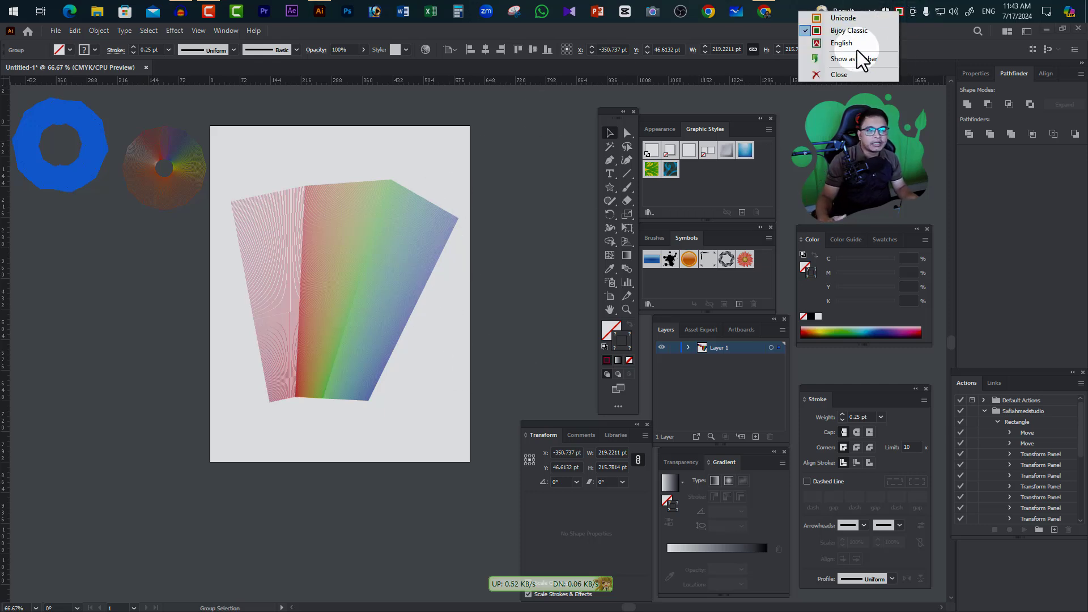
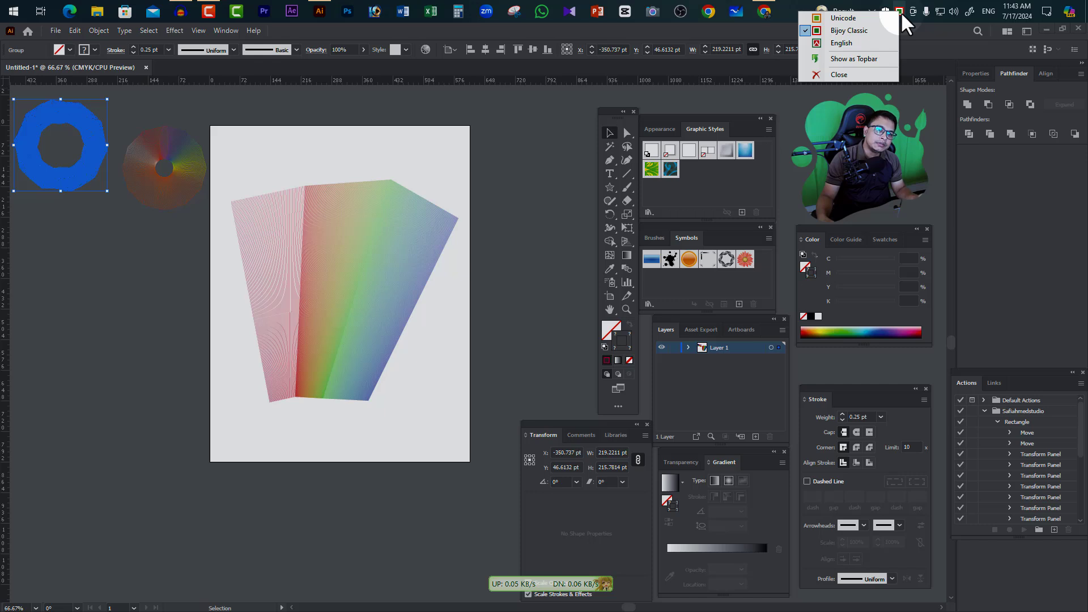
click(865, 29)
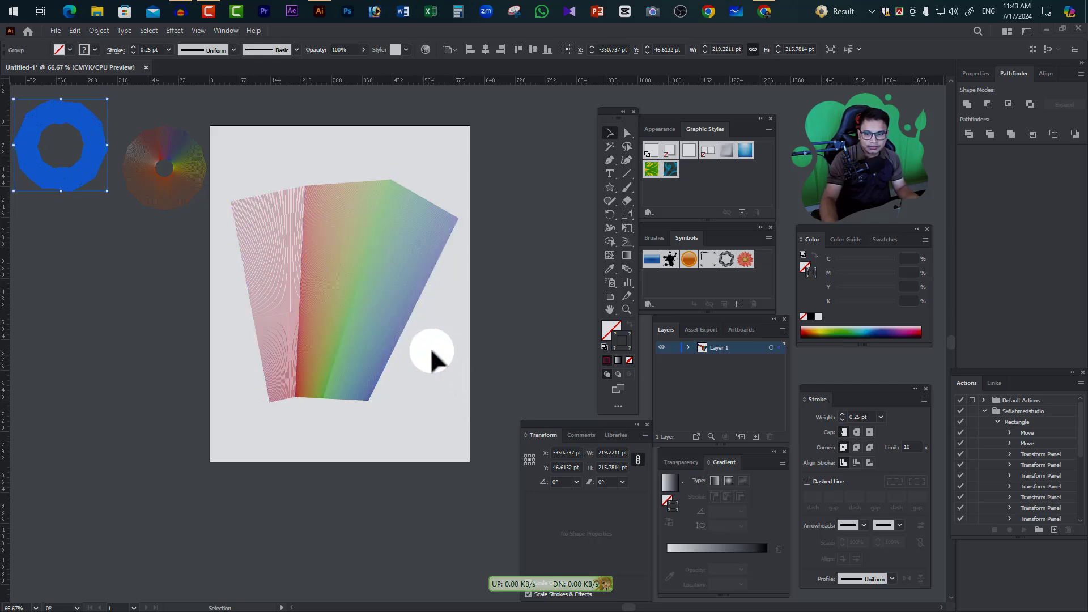
Set the fanned-line blend's spacing to Specified Steps with 16 steps
drag(230, 253, 232, 255)
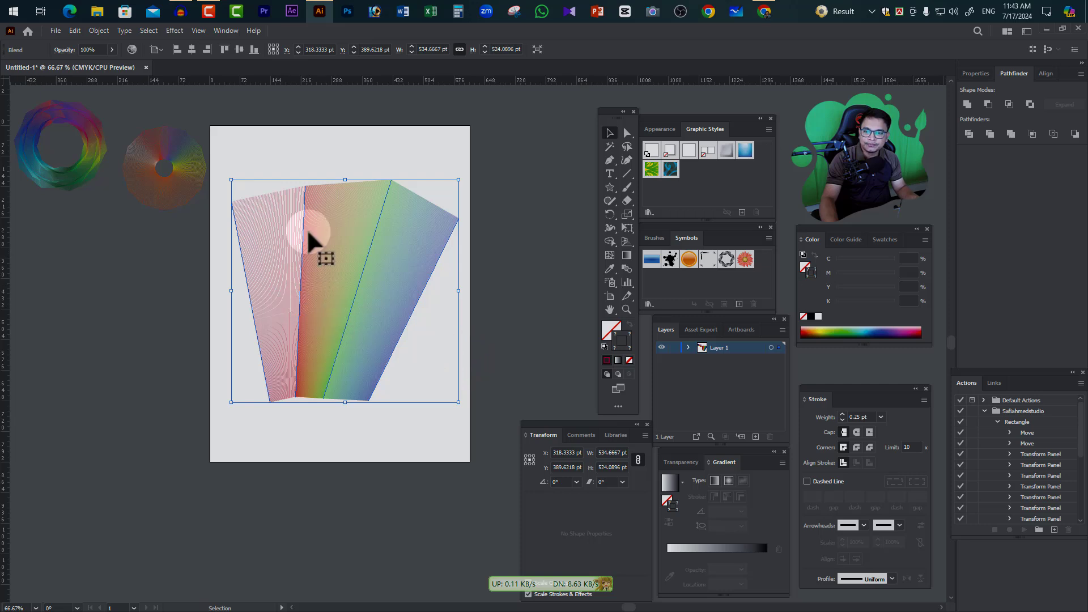
click(107, 31)
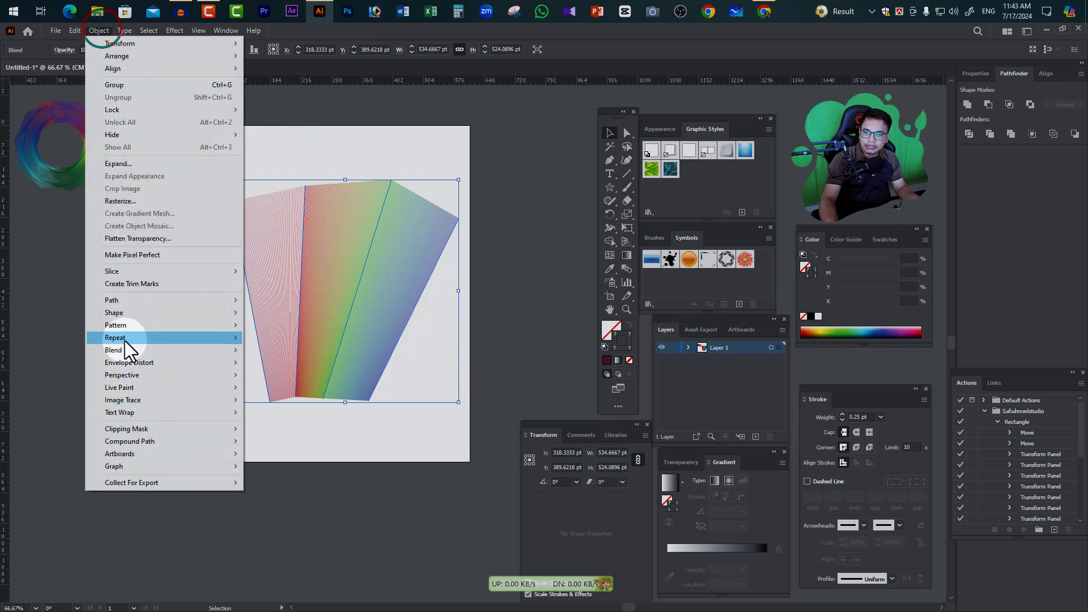
click(117, 351)
click(291, 380)
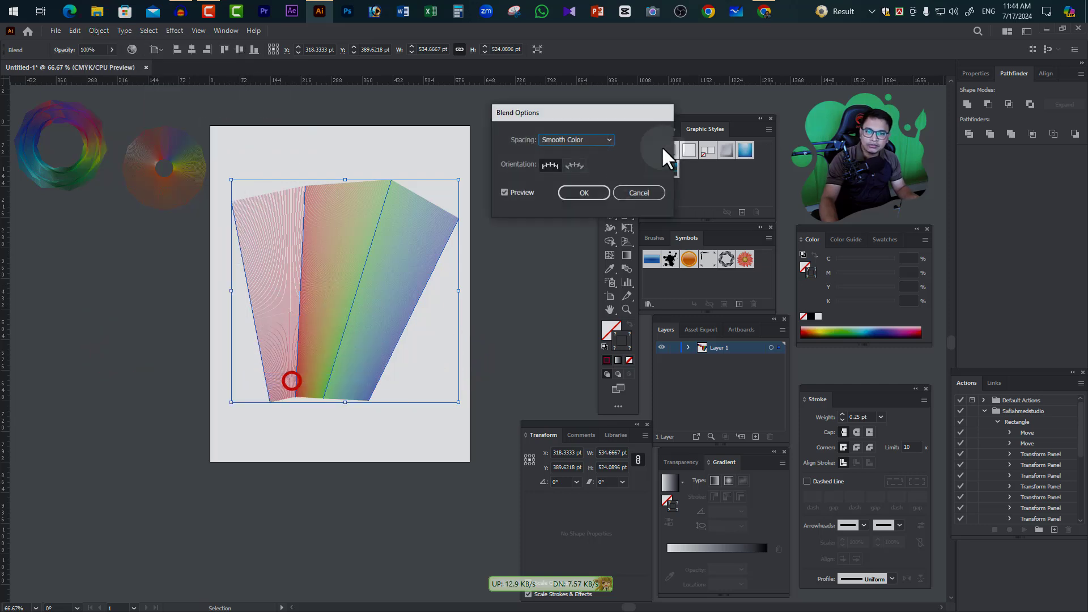
drag(574, 111, 635, 120)
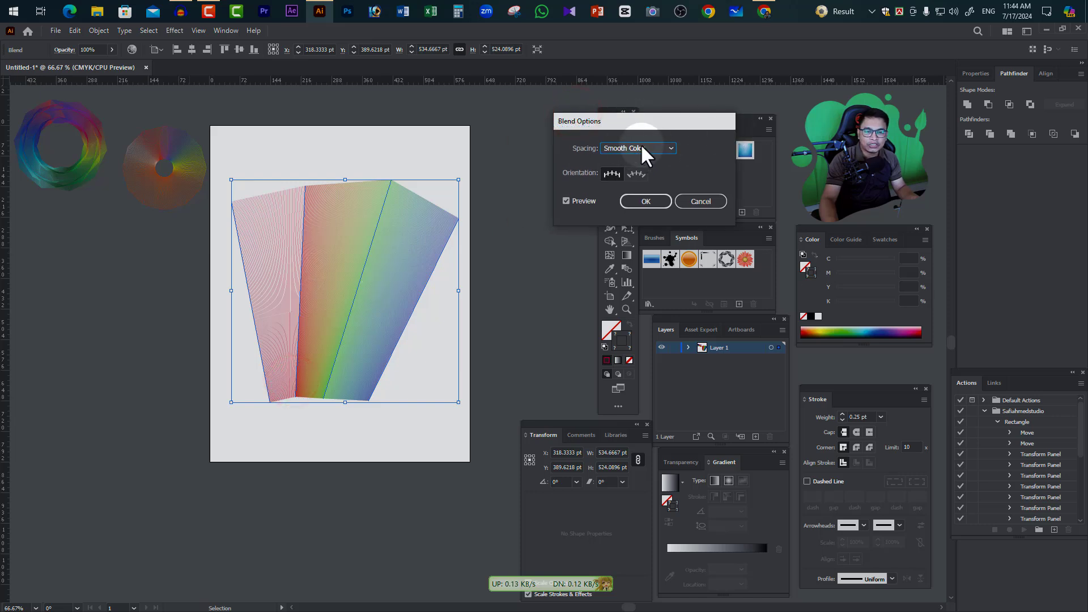
click(640, 146)
click(647, 172)
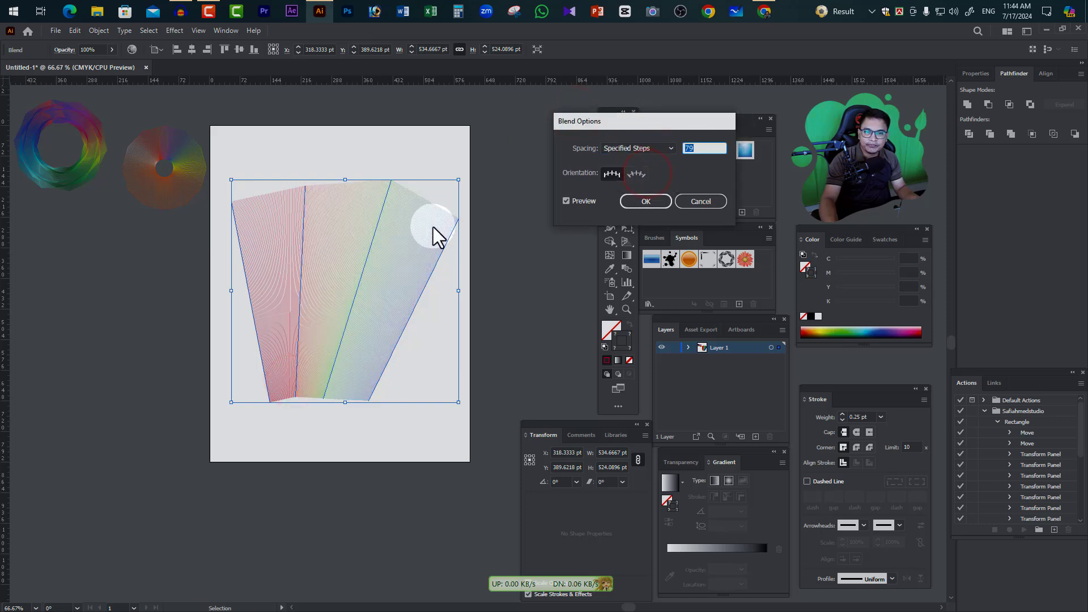
scroll(706, 149, down, 20)
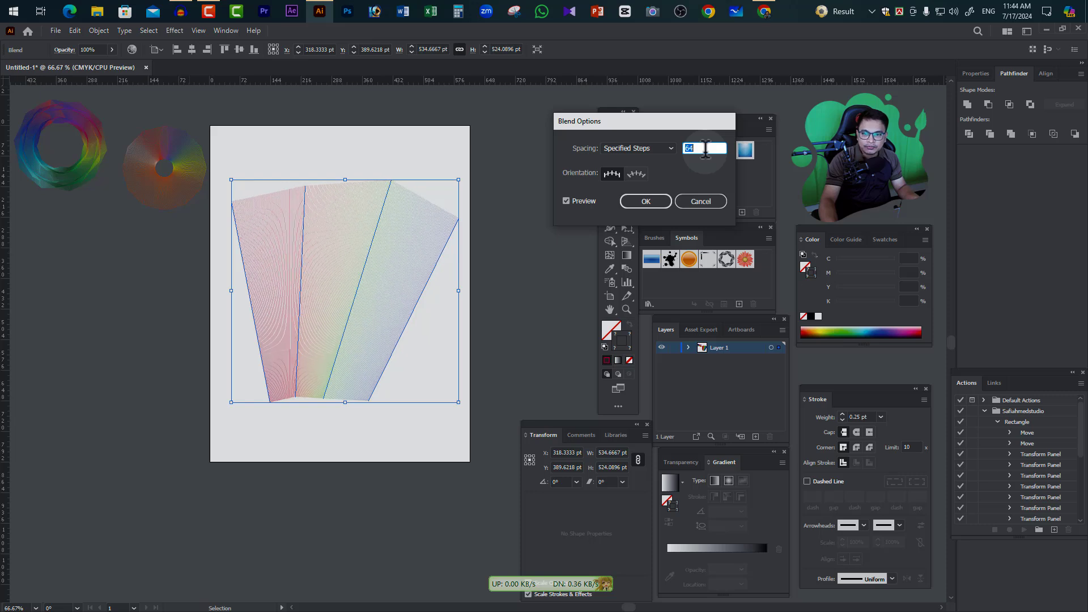
scroll(706, 149, down, 20)
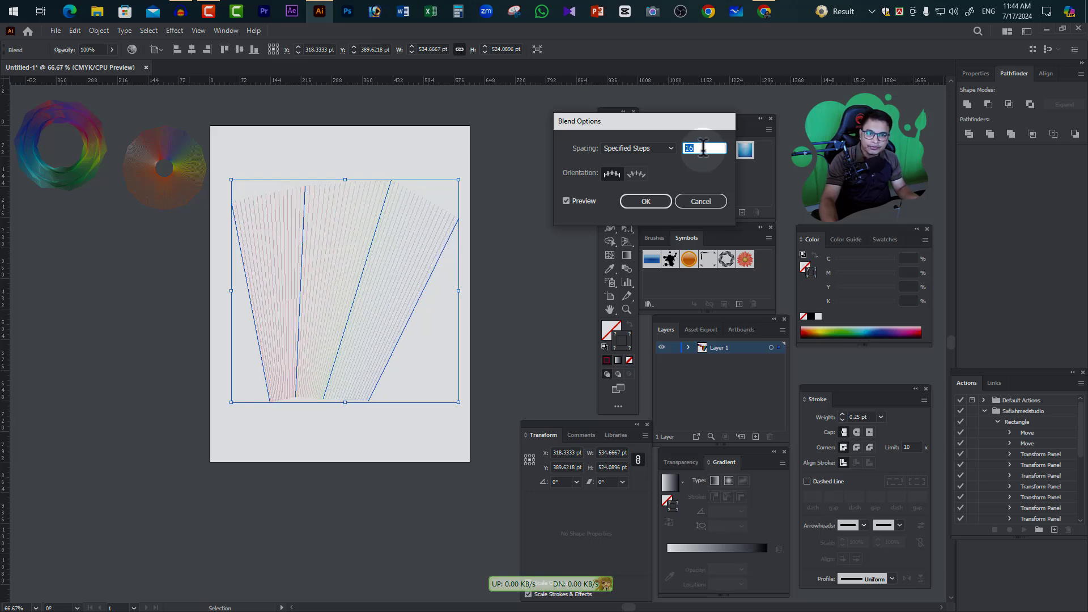
click(649, 201)
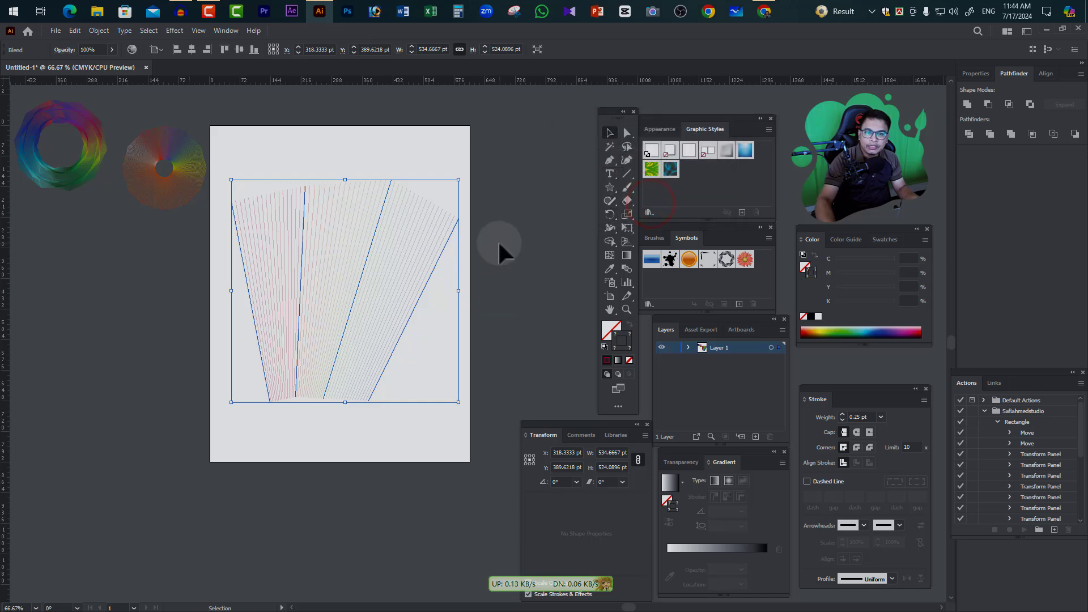
Move both ends of the blend's rightmost blue line with Direct Selection, making it a shallow diagonal about 768 pt long across the fan
click(627, 132)
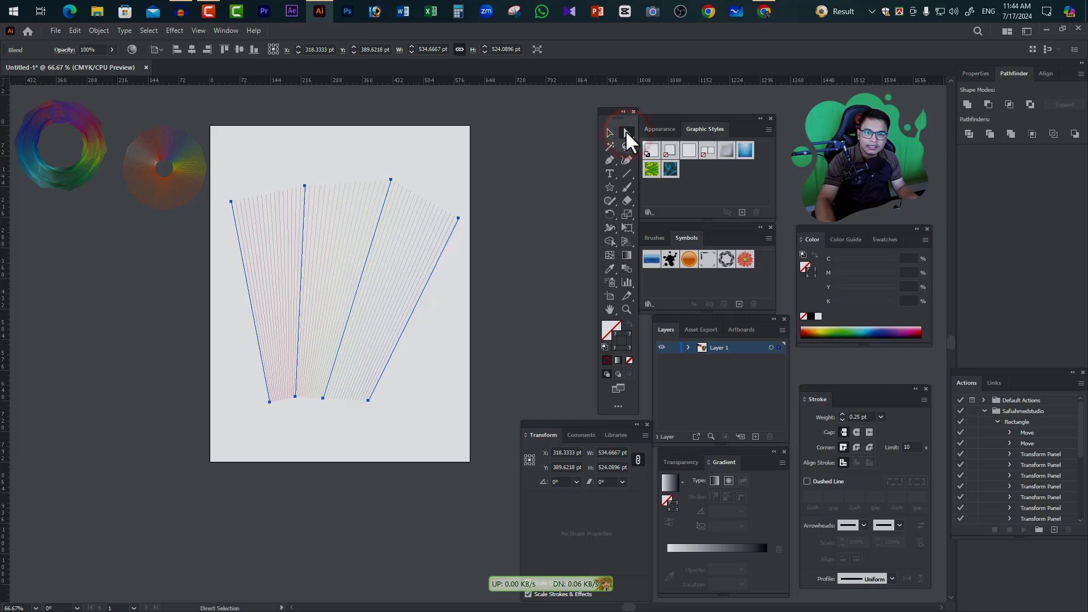
drag(367, 398, 223, 293)
click(391, 434)
click(464, 221)
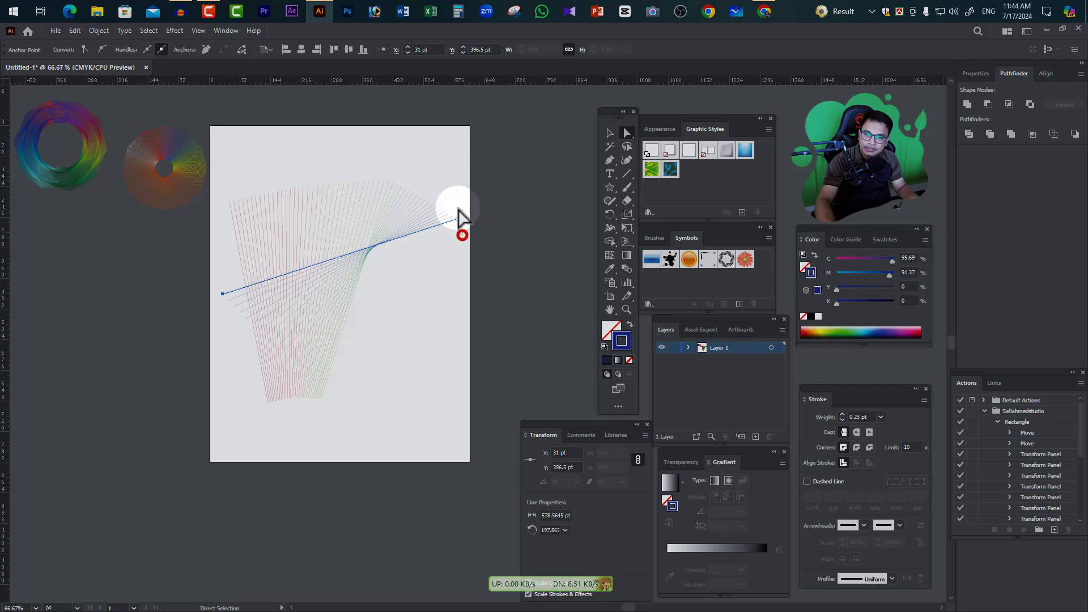
drag(465, 225, 538, 208)
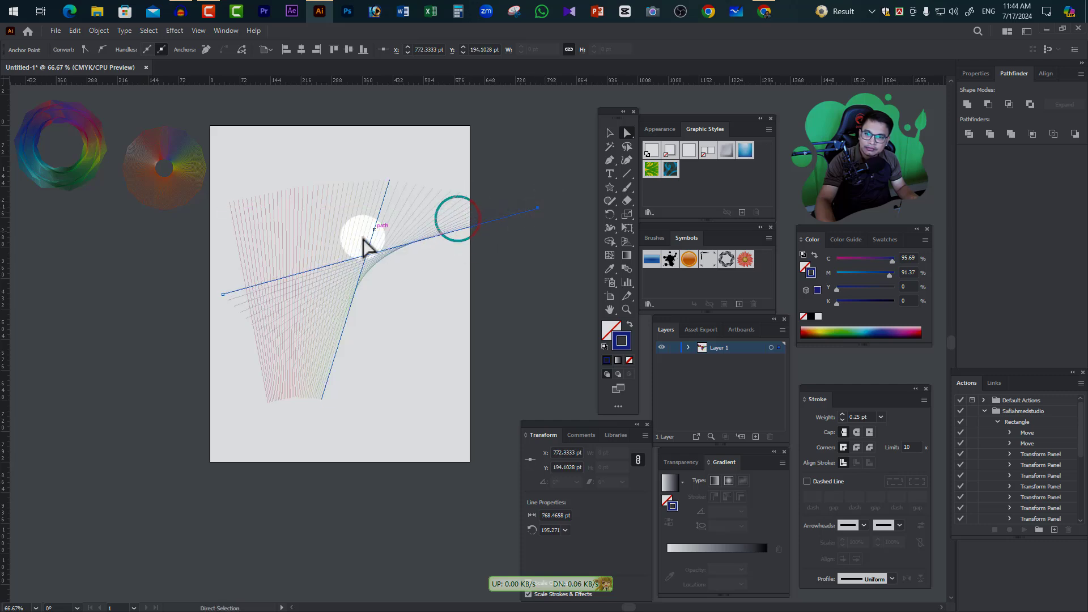
Cross the lower ends of the two red lines, moving the leftmost line's to about X 471, Y 852 pt and the second's down-left
click(267, 402)
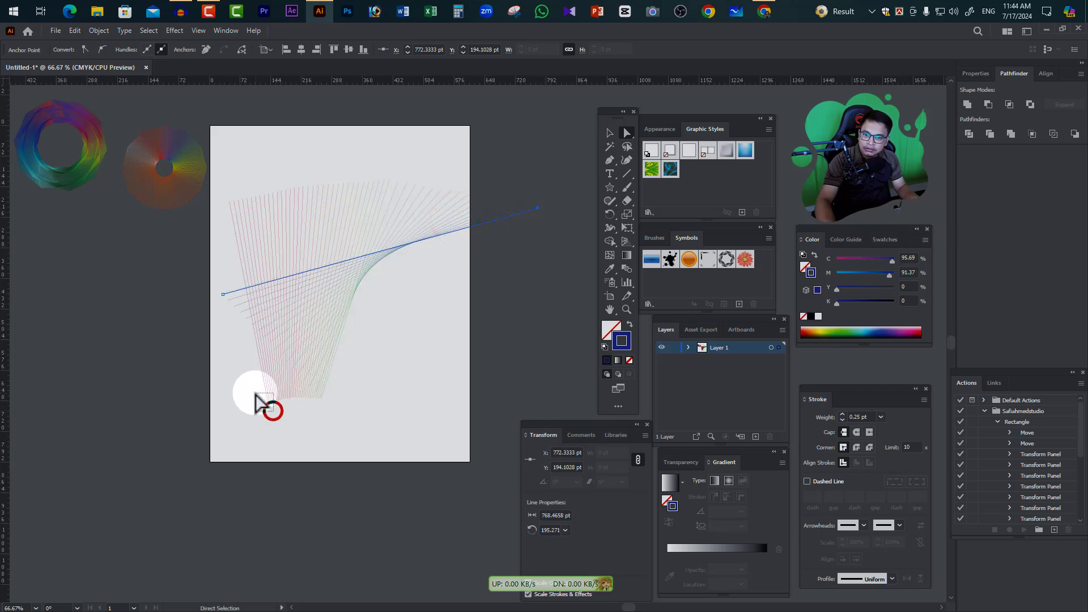
click(306, 436)
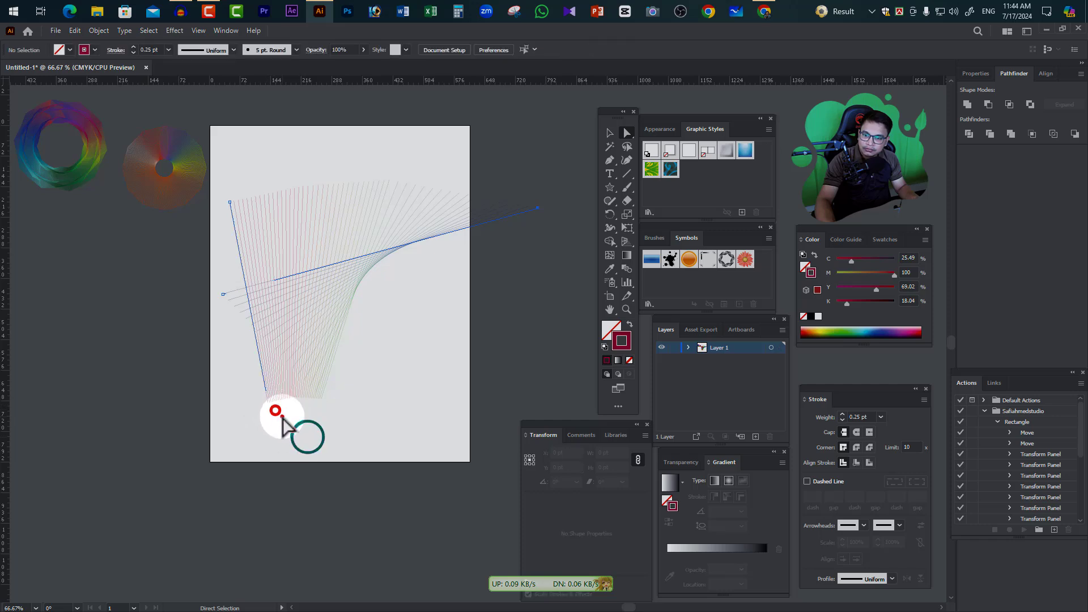
click(268, 403)
drag(268, 403, 410, 486)
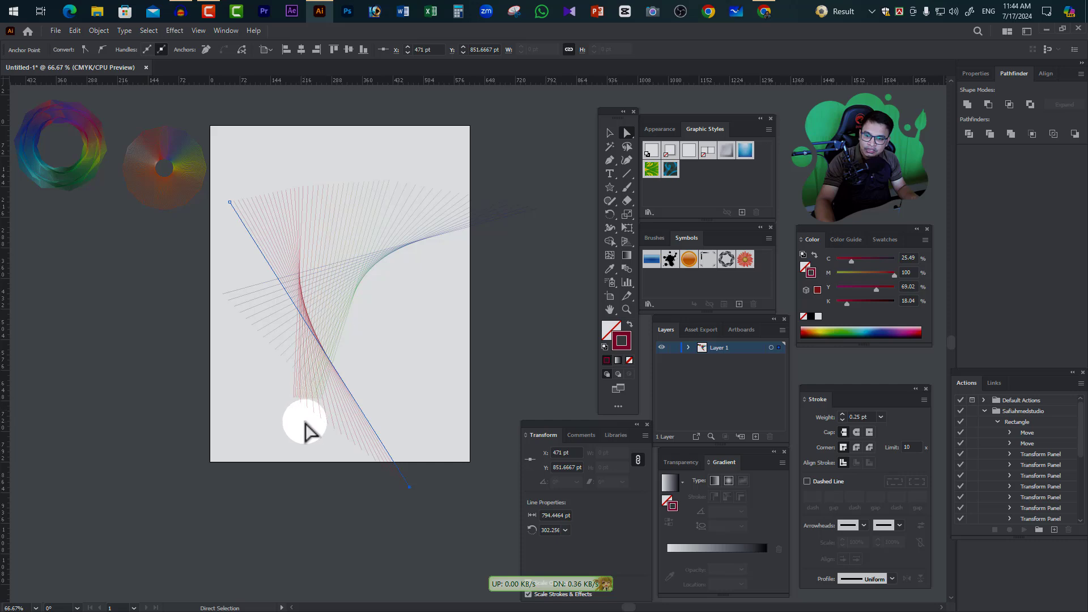
click(291, 398)
drag(289, 403, 199, 482)
Refine the twisted blend by shifting the green line's lower end to the right and moving the blue and red lines
drag(329, 408, 380, 425)
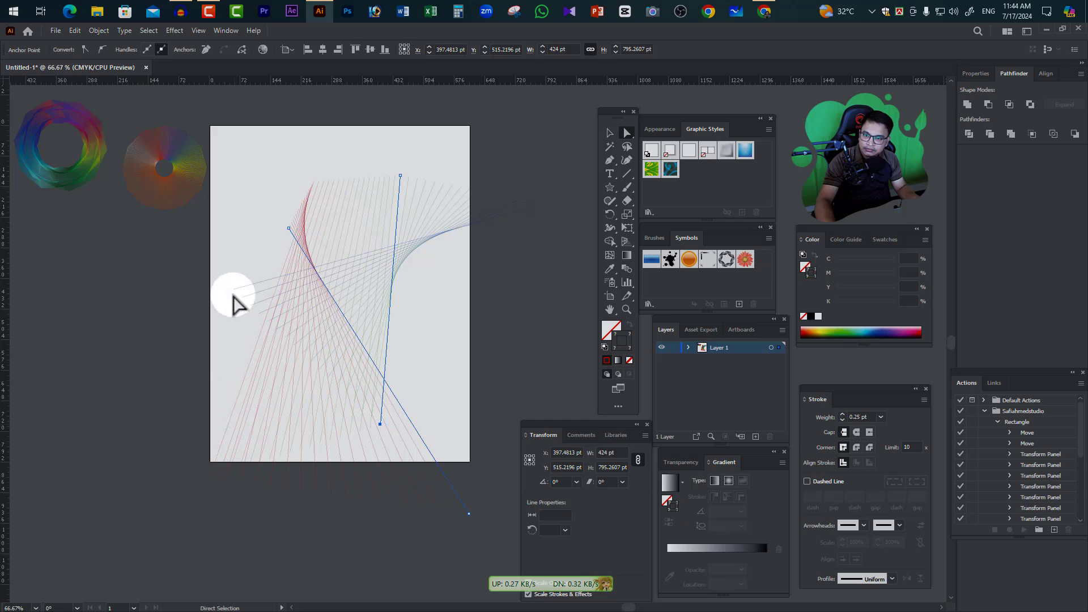
drag(220, 270, 148, 280)
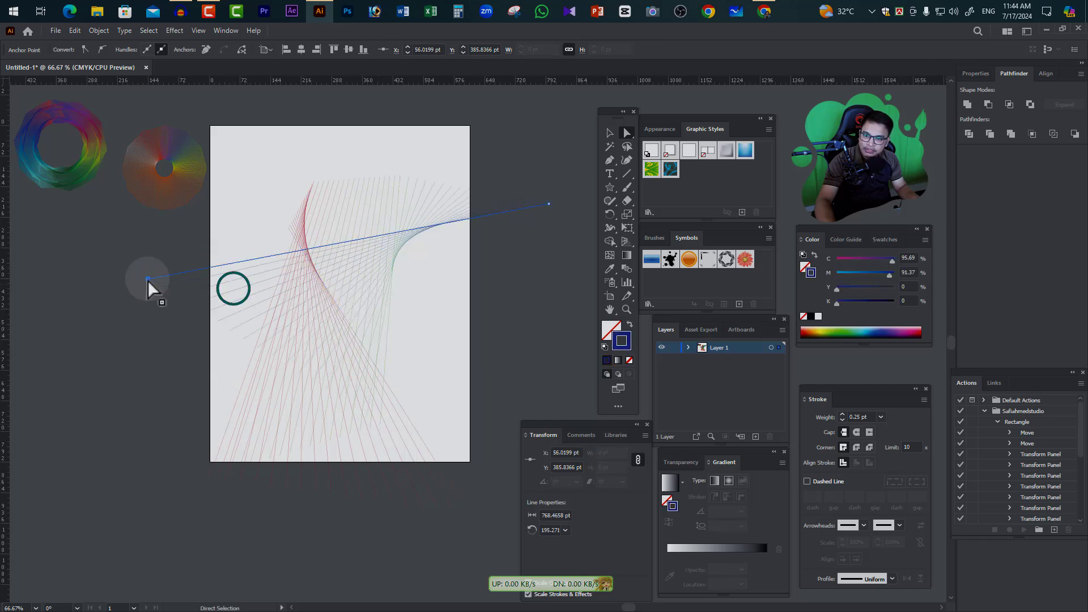
drag(273, 186, 320, 264)
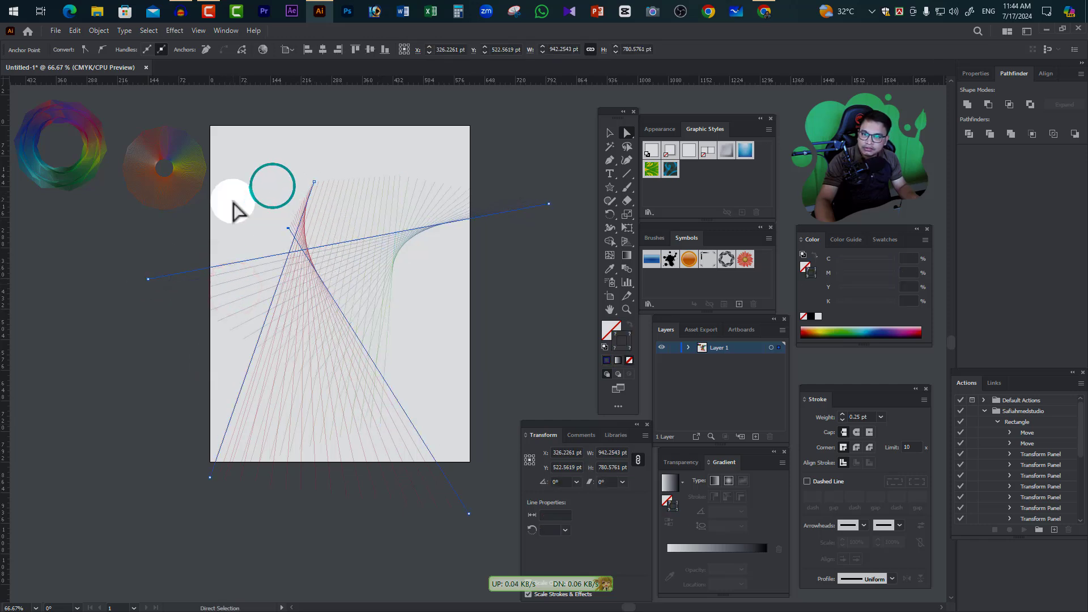
drag(235, 201, 233, 175)
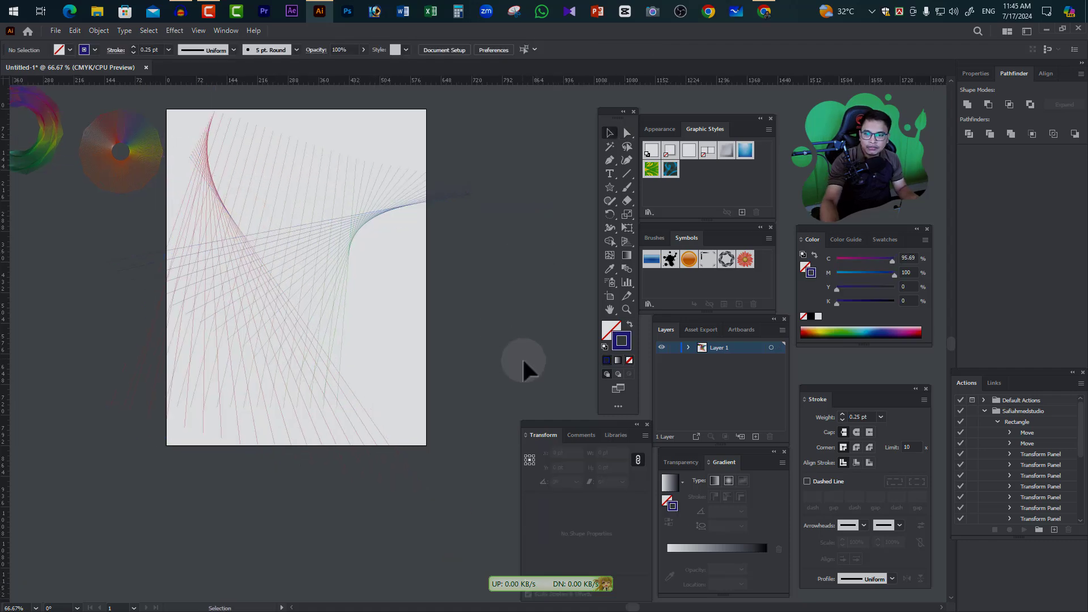
Reposition the whole line blend slightly down and to the right, and expand it with Object, Fill and Stroke
drag(515, 357, 207, 182)
drag(242, 236, 265, 257)
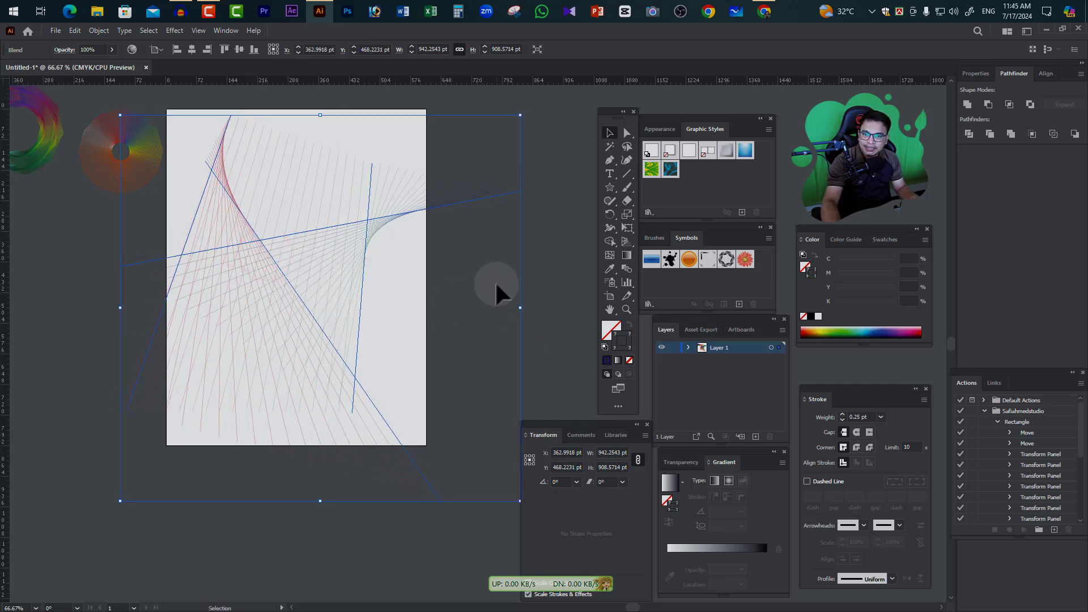
click(101, 32)
click(123, 166)
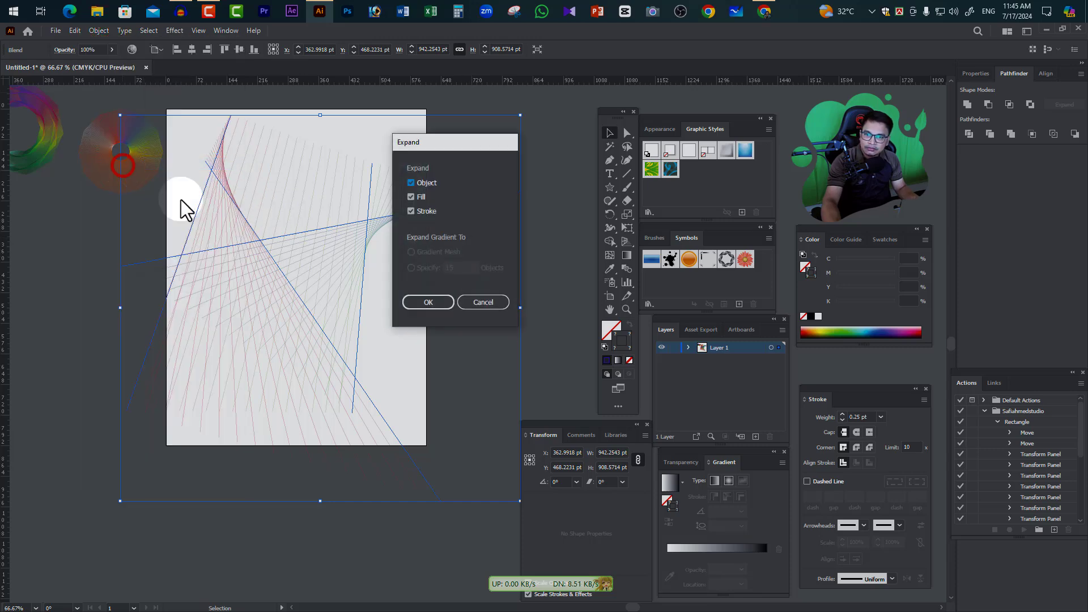
click(436, 301)
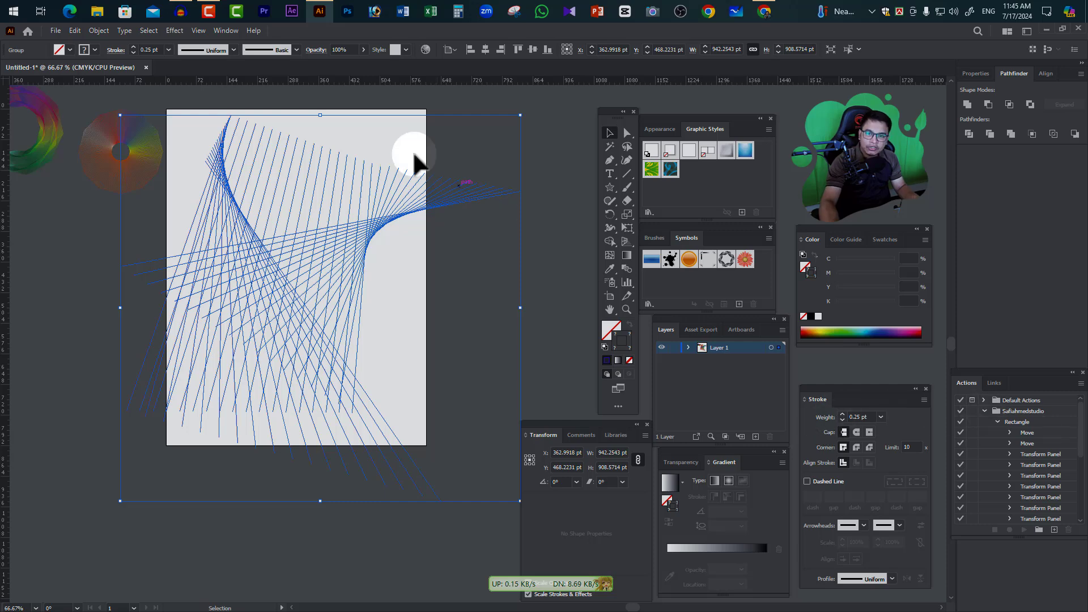
Lower the opacity of the expanded line group until its lines are faint against the artboard
click(364, 49)
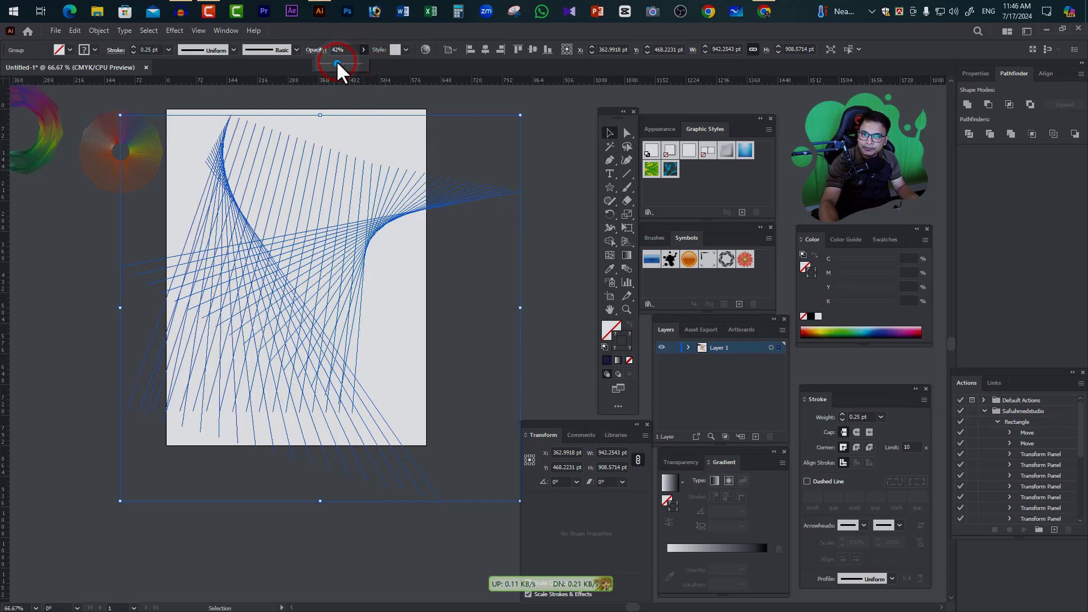
click(534, 151)
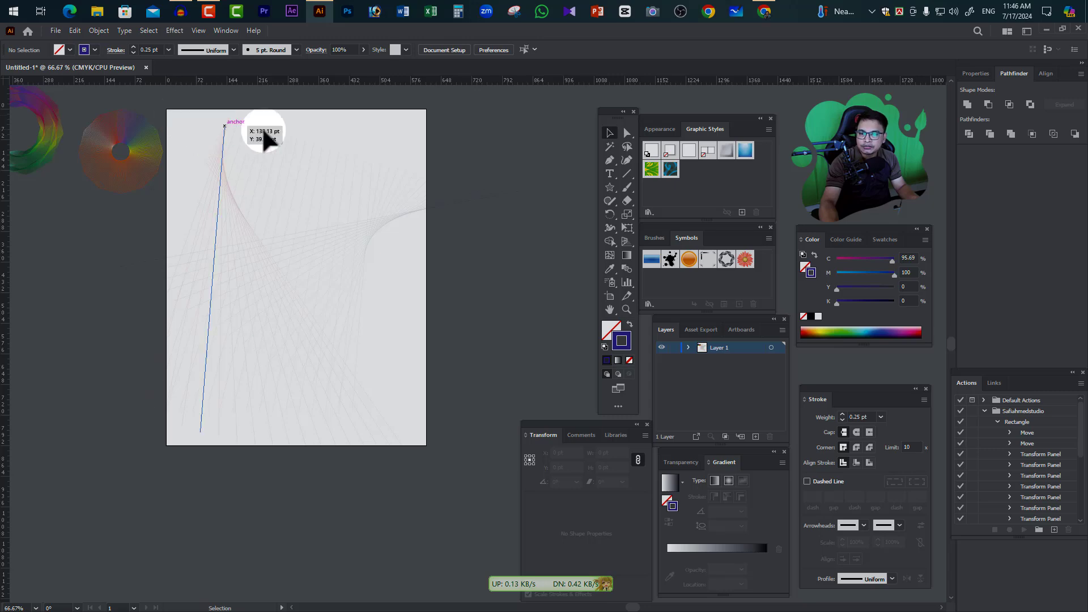
Select the faded line group and delete it from the artboard
drag(347, 307, 180, 108)
click(560, 171)
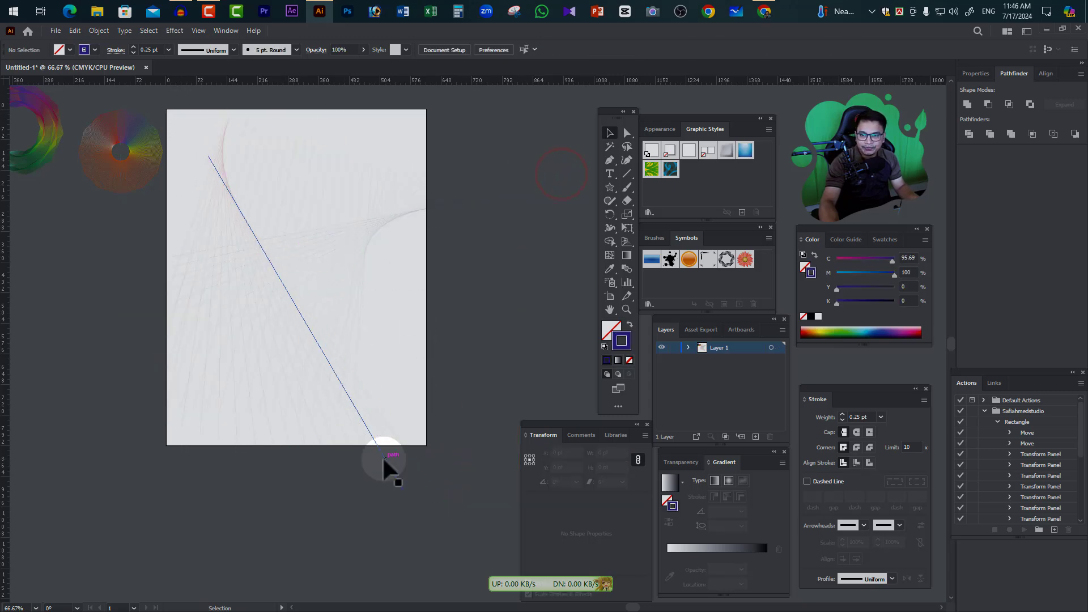
drag(462, 491, 175, 118)
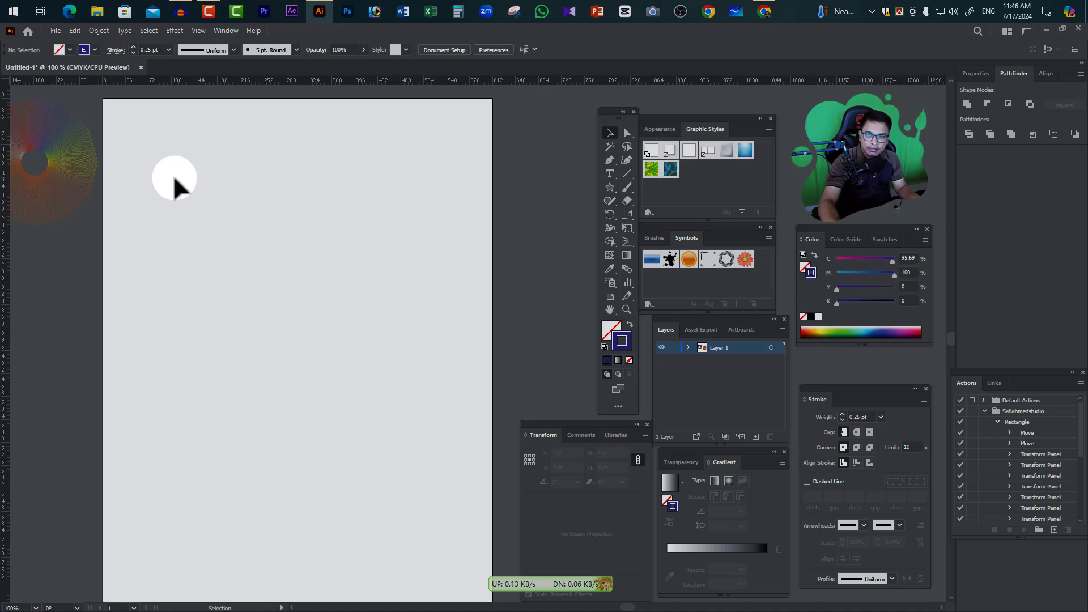
Draw two dark blue filled circles without stroke, about 27 pt wide near the artboard's upper-left corner and about 146 pt near its lower right
click(610, 187)
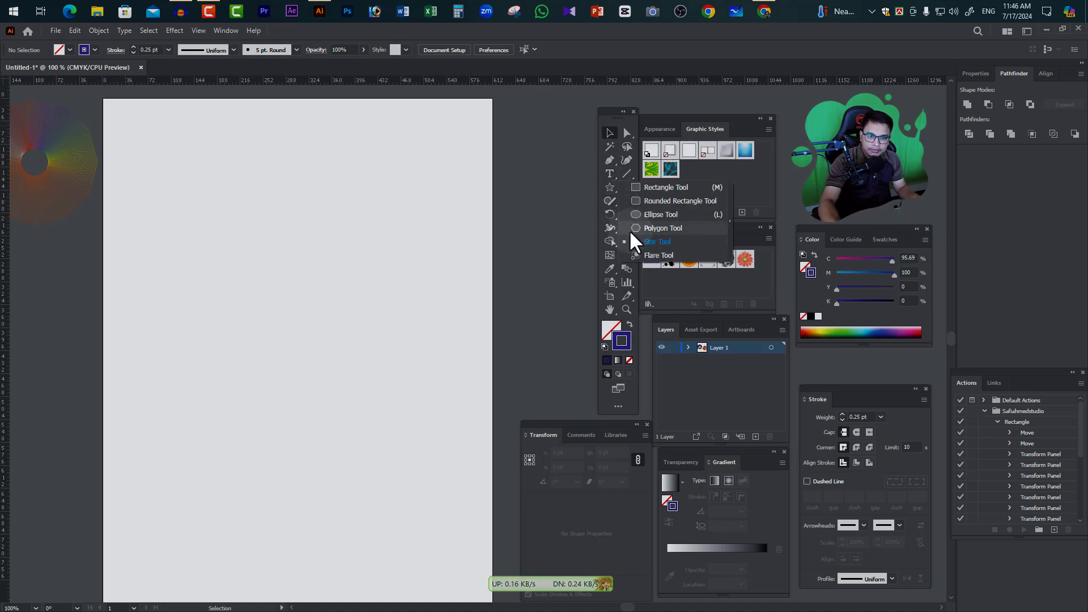
click(642, 216)
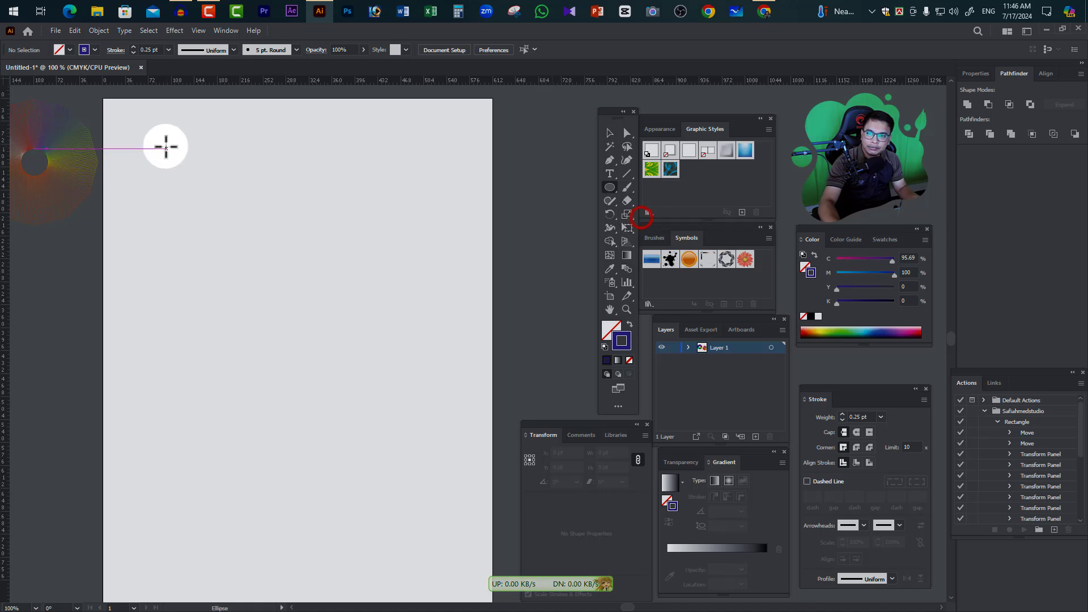
drag(141, 136, 160, 153)
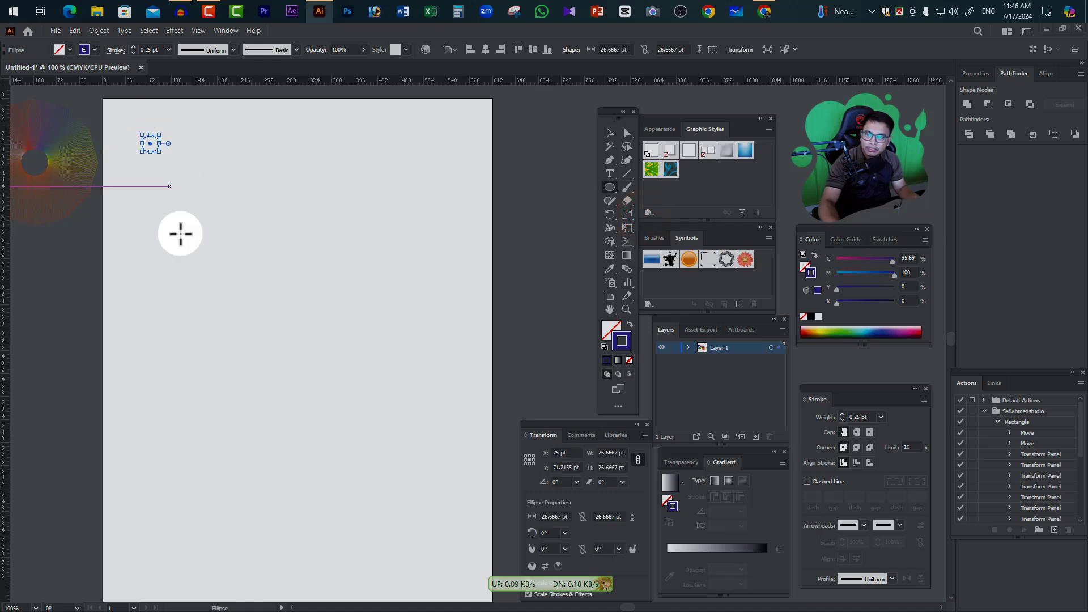
click(630, 324)
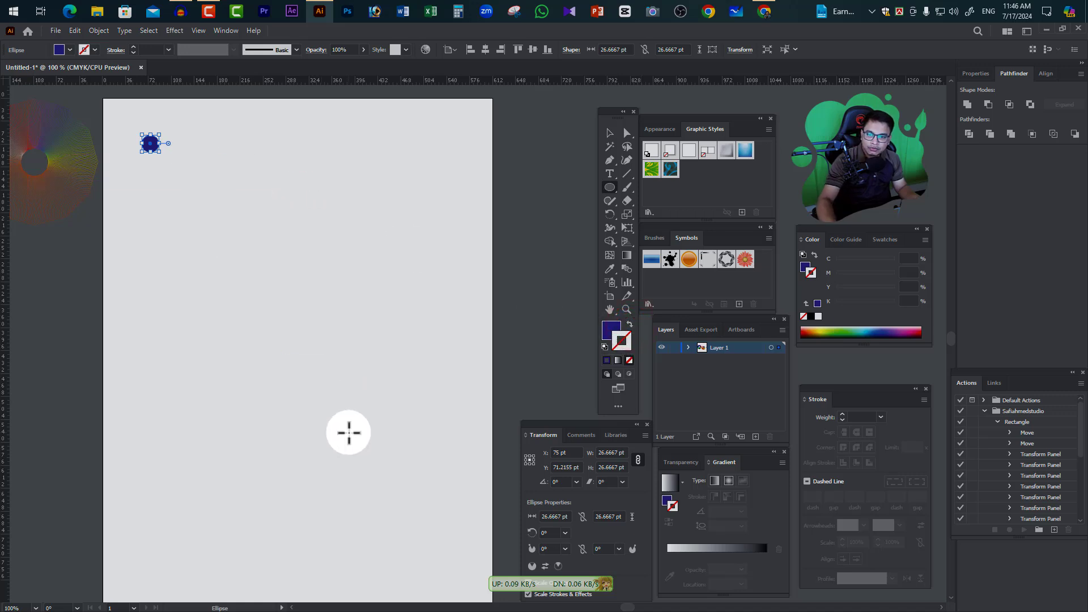
drag(354, 420, 448, 512)
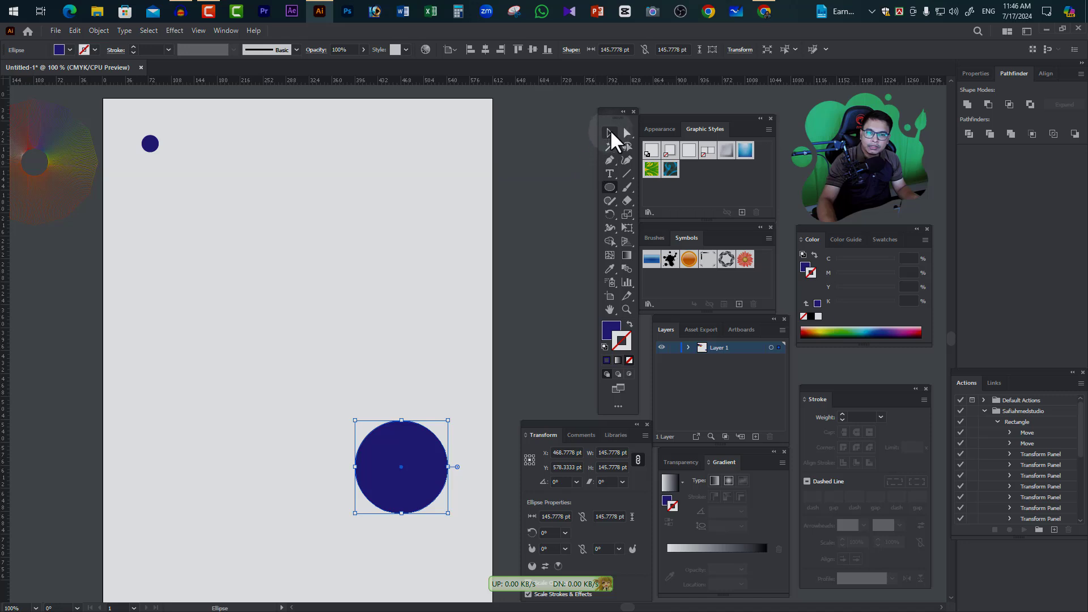
Blend the small circle into the large circle with the Blend tool
click(610, 133)
drag(123, 128, 413, 514)
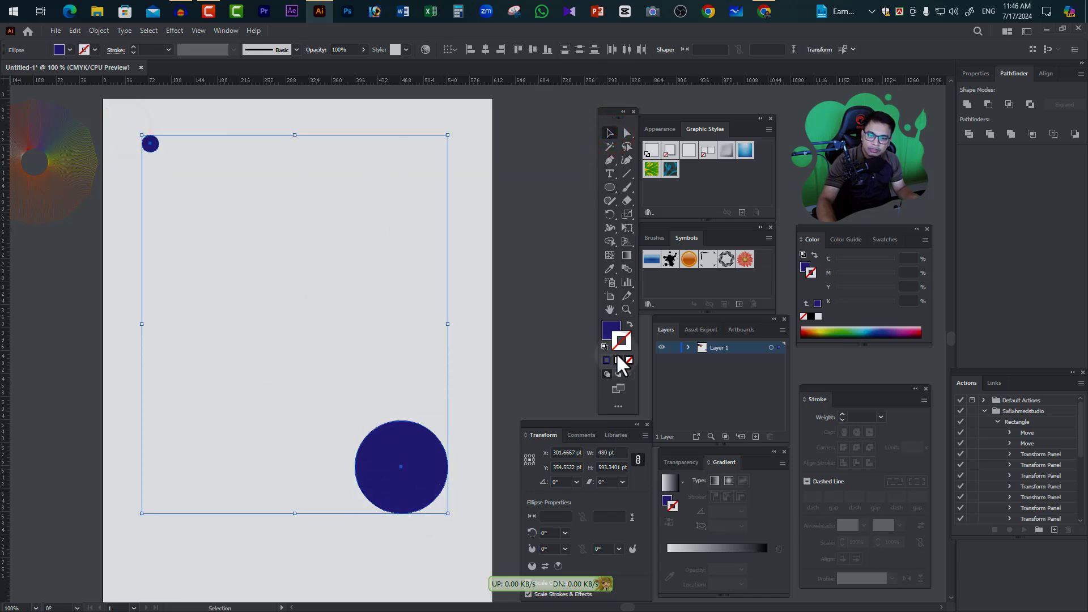
click(627, 269)
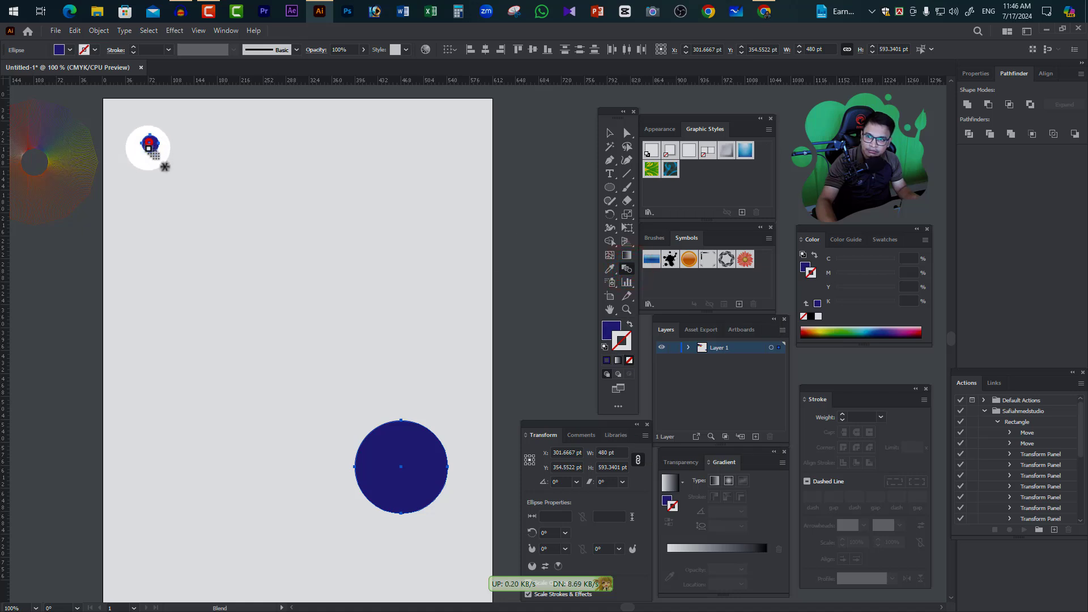
click(149, 145)
click(401, 466)
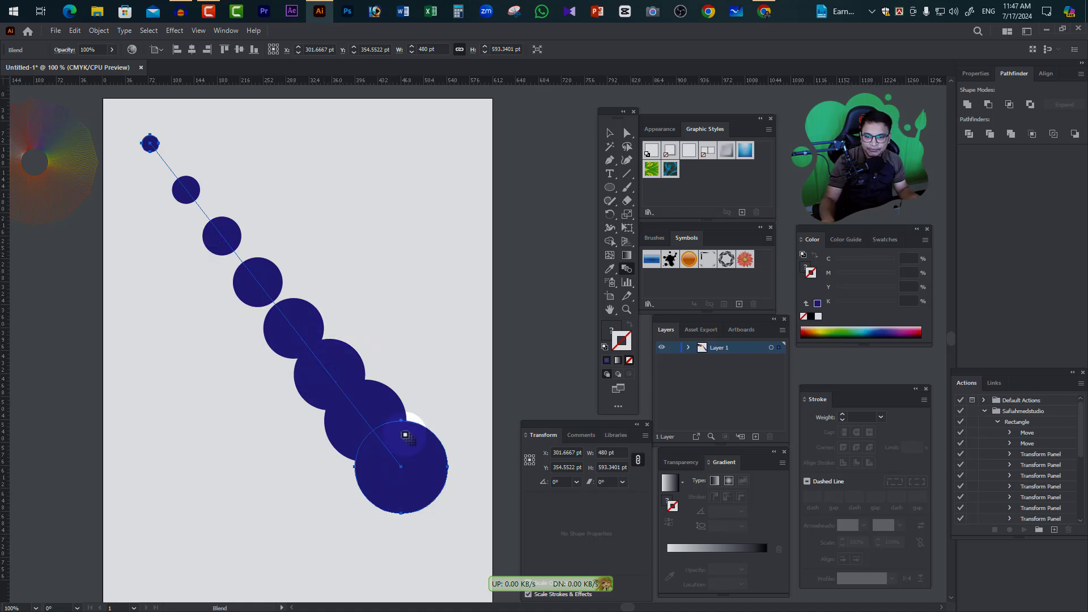
Reverse the spine of the circle blend so the large and small circles swap ends
click(99, 30)
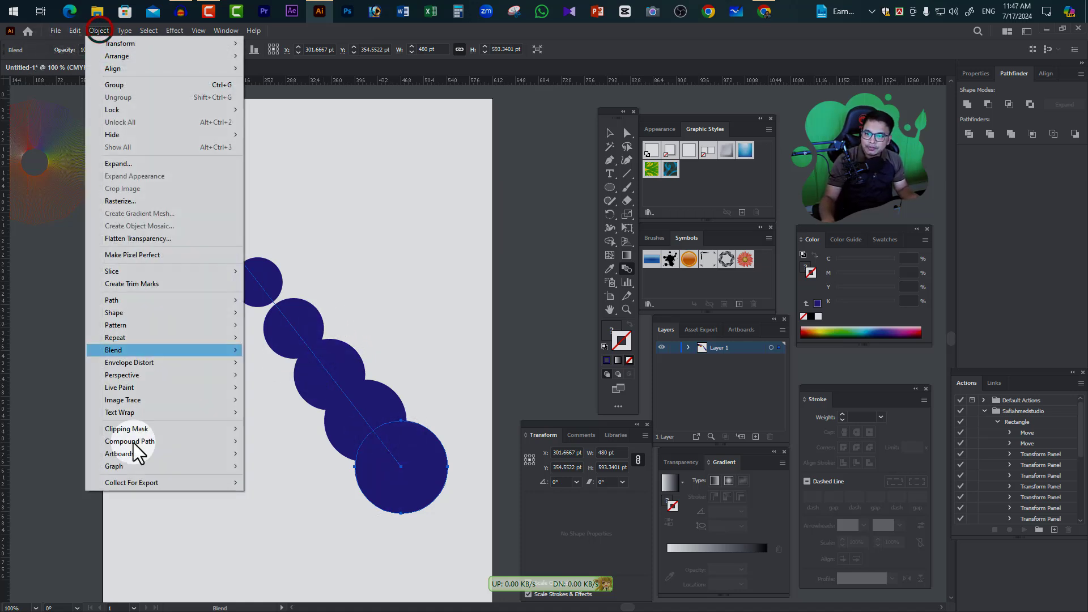
click(126, 348)
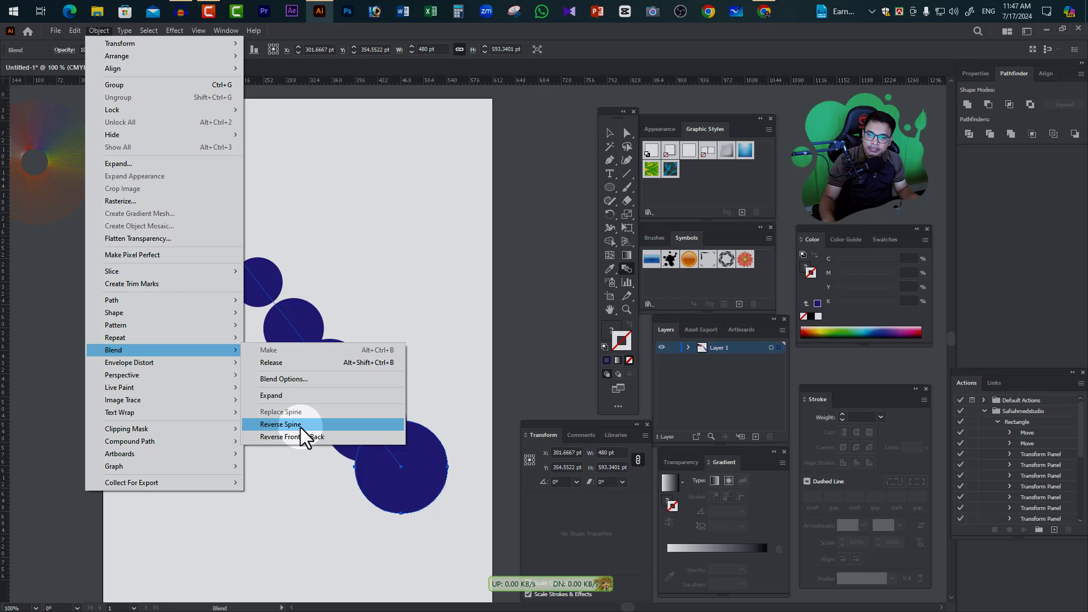
click(283, 425)
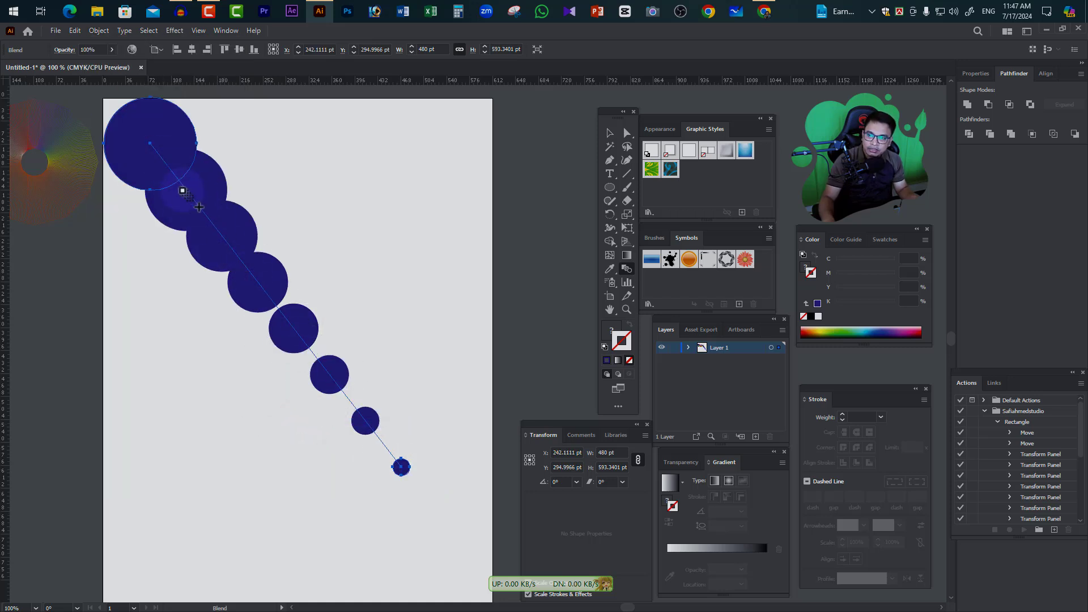
Draw an arc about 318 pt wide and 227 pt high in the artboard's lower half, with a 1 pt brown stroke
scroll(276, 334, left, 2)
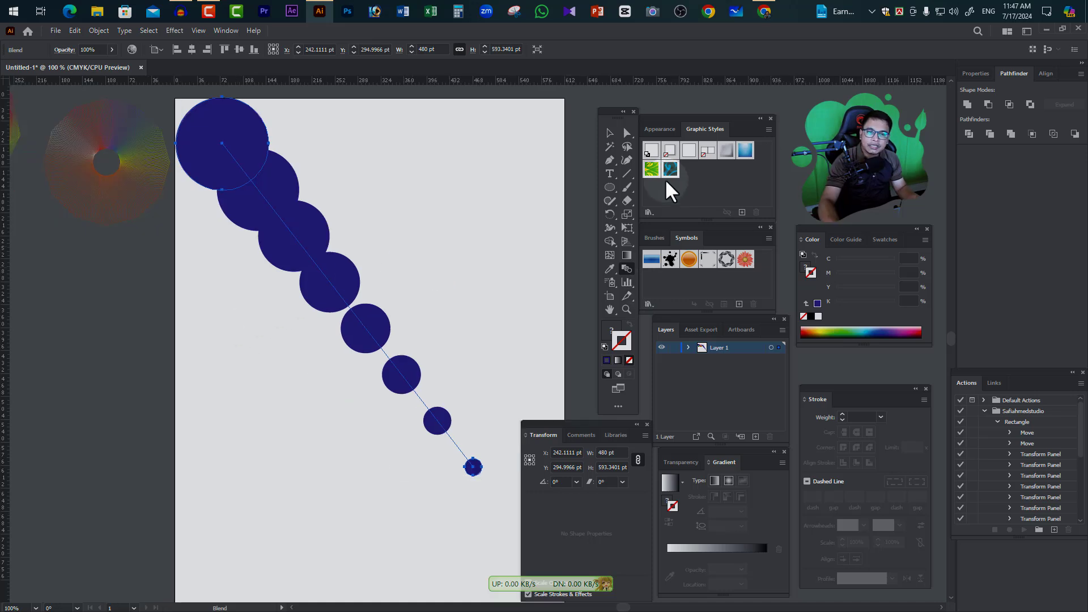
click(627, 170)
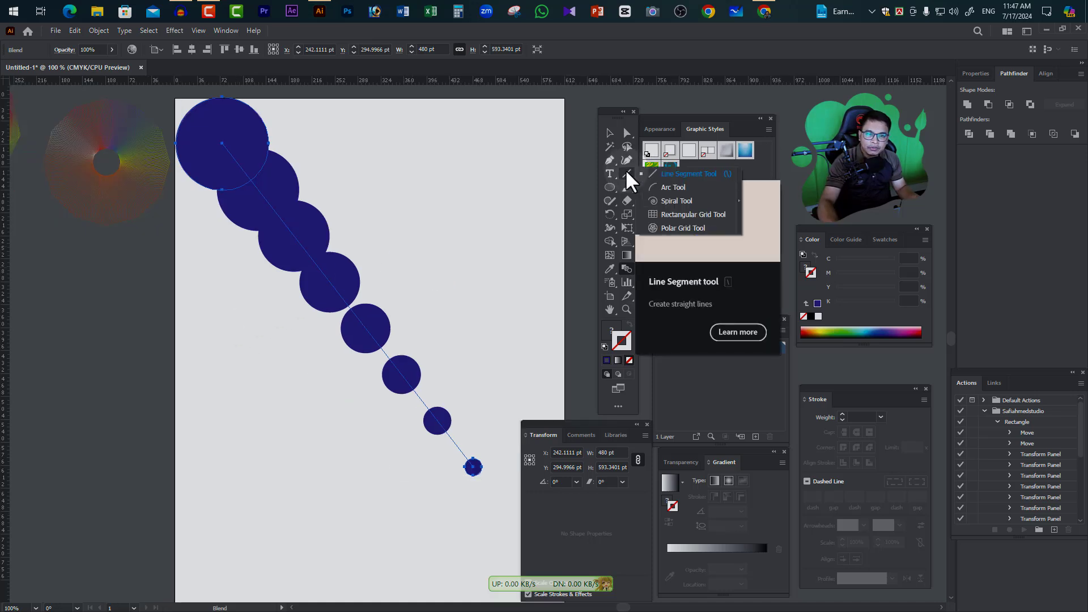
click(672, 187)
drag(221, 406, 425, 551)
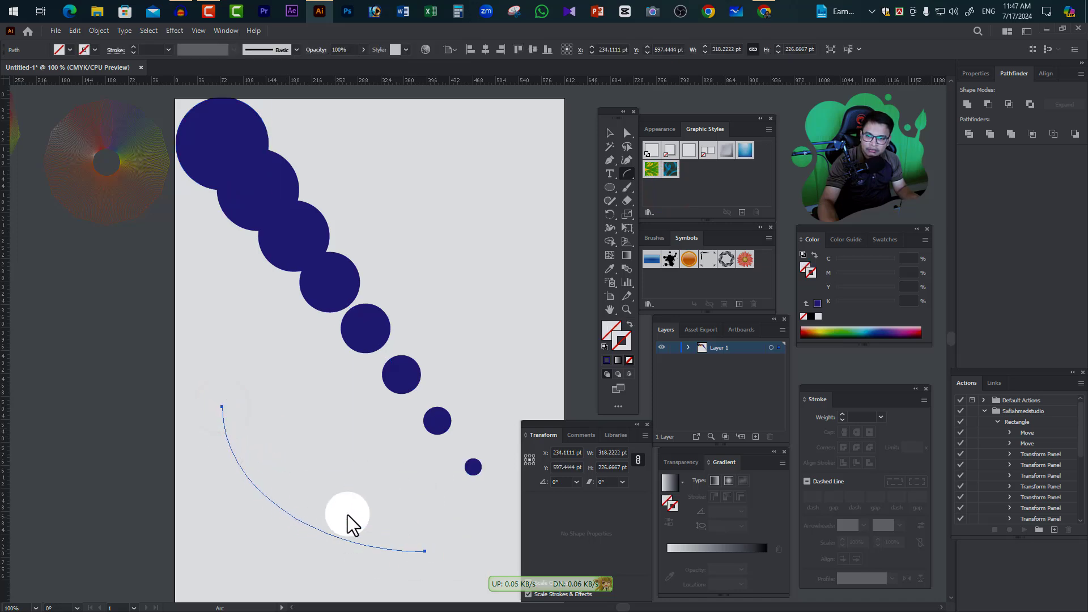
double_click(622, 340)
click(702, 461)
click(855, 414)
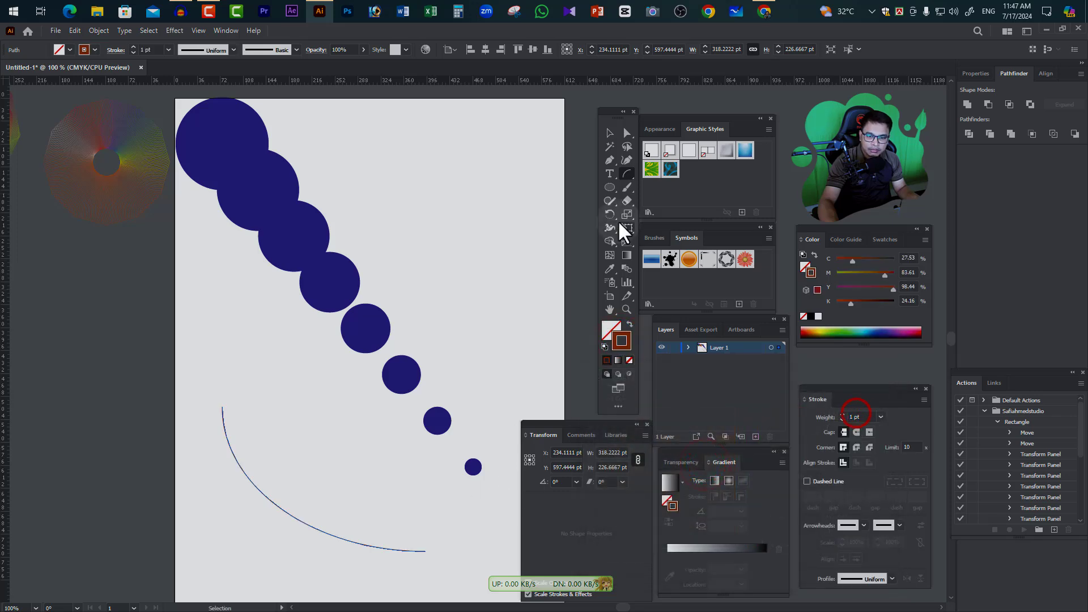
Replace the circle blend's spine with the arc
click(609, 132)
drag(412, 230, 293, 549)
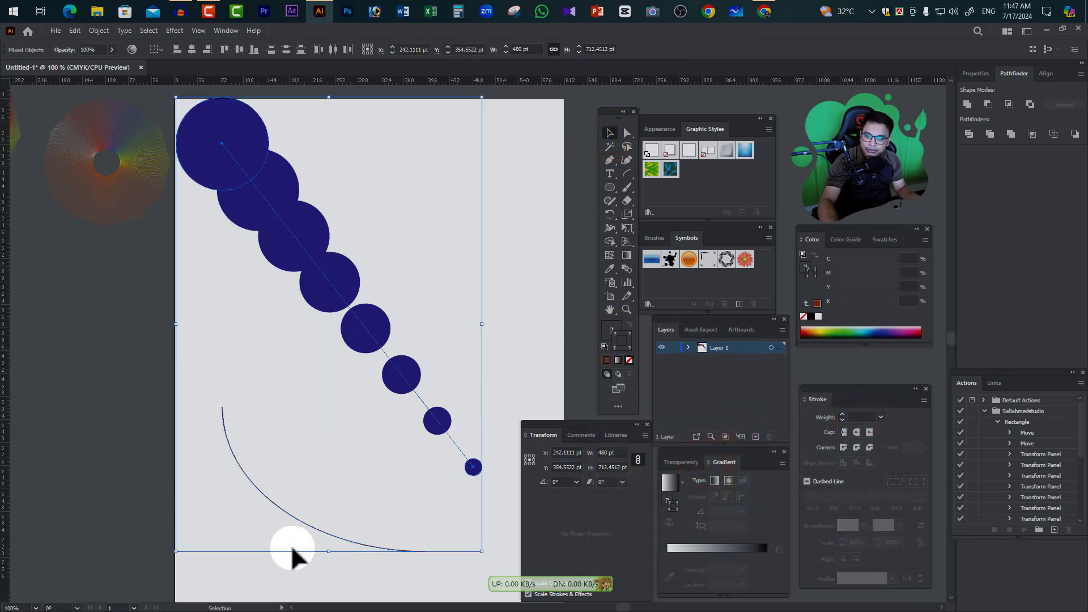
click(101, 30)
mouse_move(109, 351)
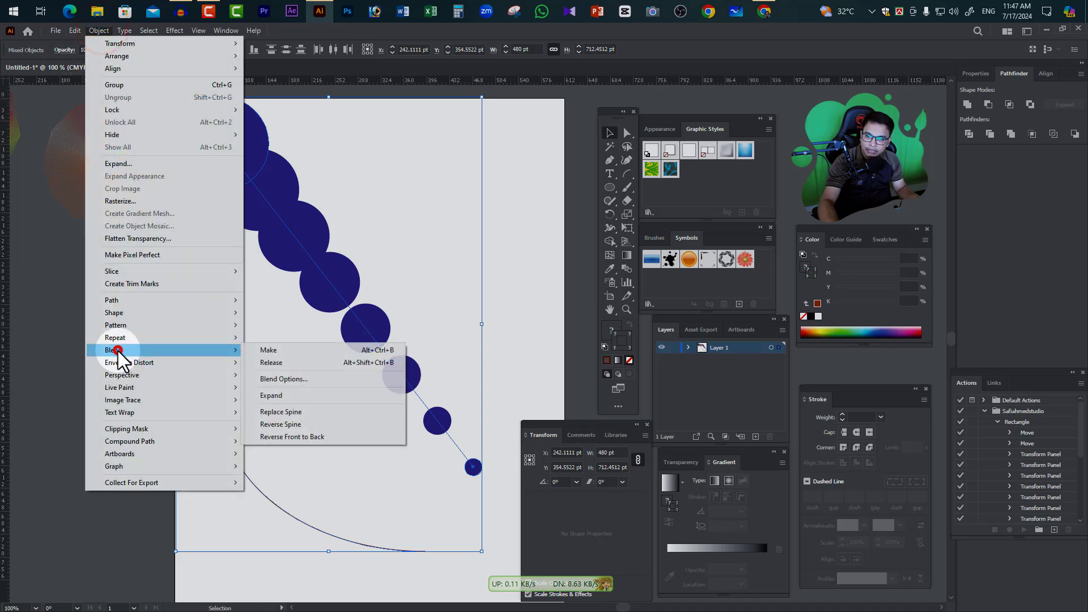
click(309, 414)
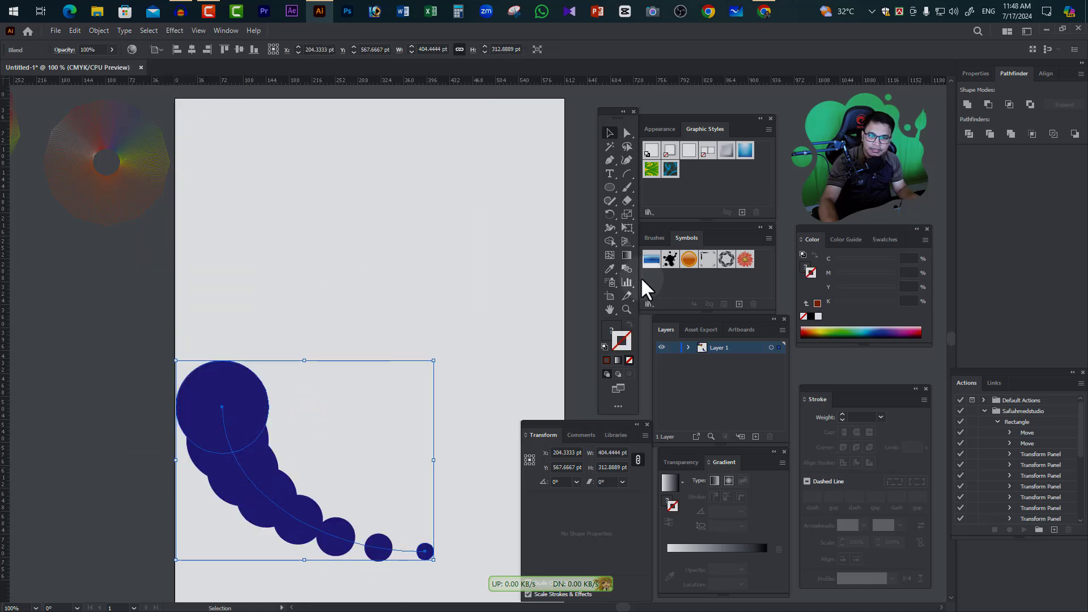
Draw a spiral about 436 pt wide above the circle blend, with no fill and a 1 pt orange-brown stroke
click(626, 177)
click(675, 200)
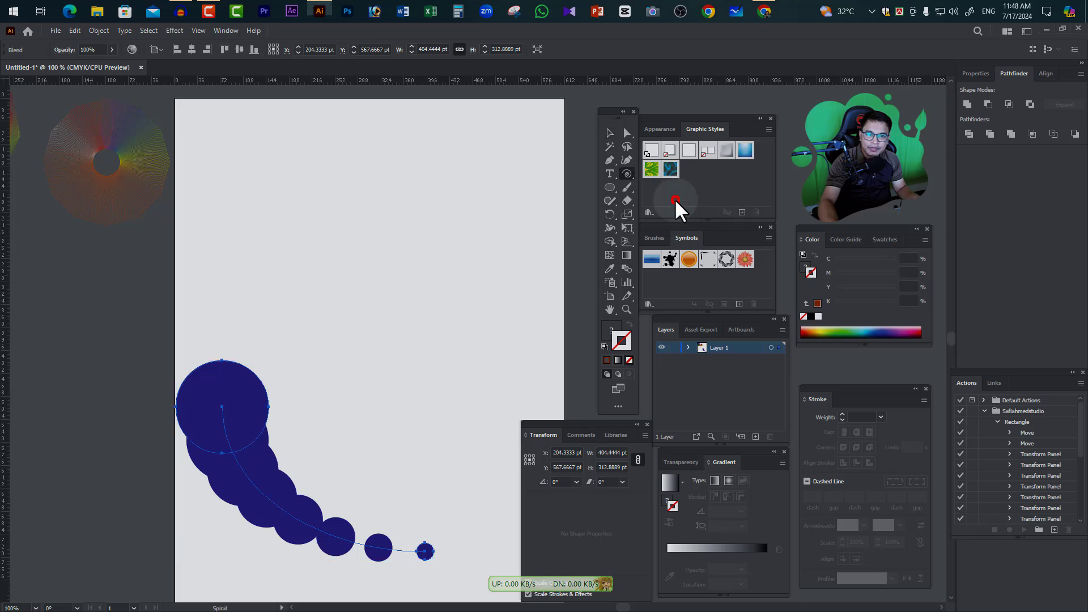
drag(272, 165, 386, 290)
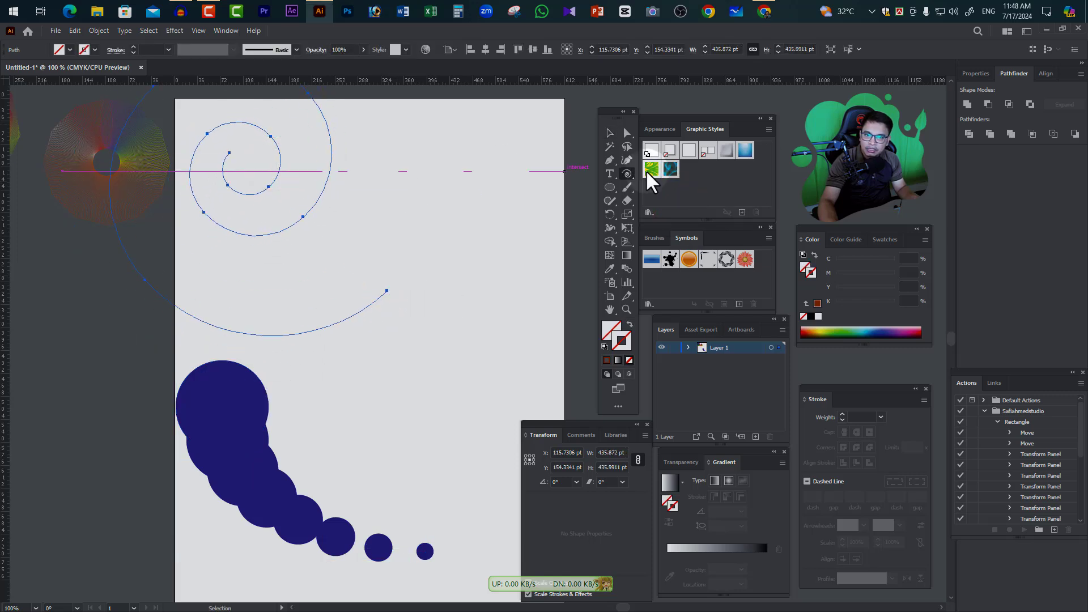
click(609, 134)
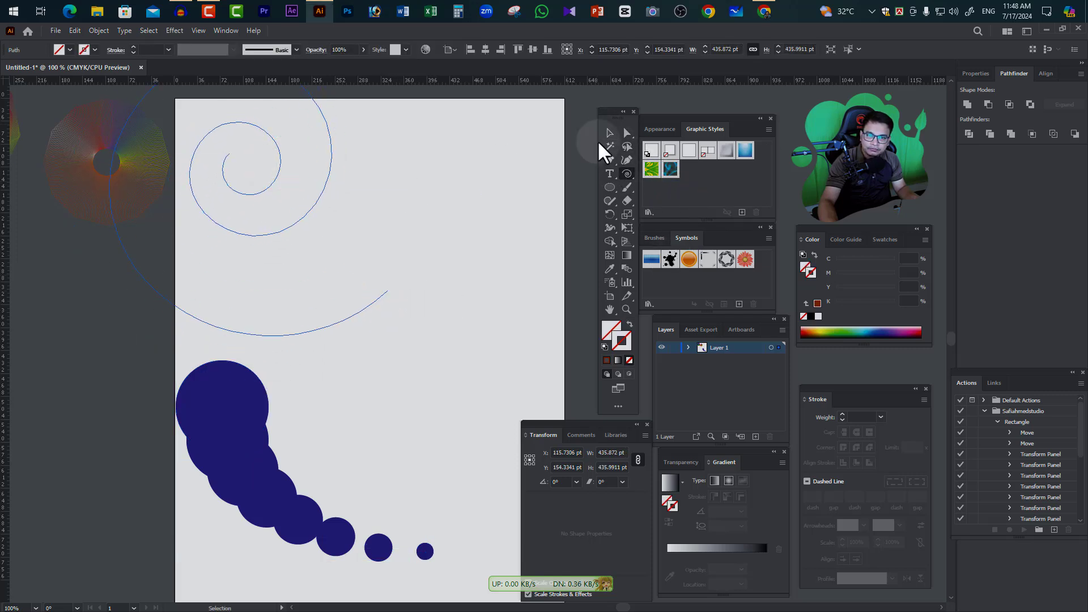
double_click(627, 344)
click(671, 449)
click(864, 410)
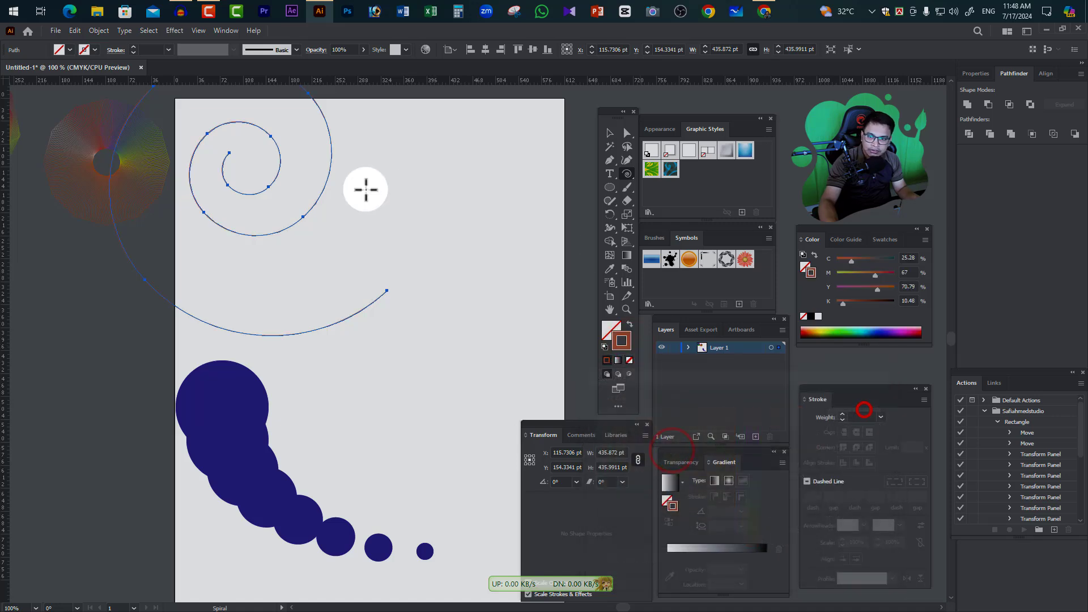
Move the spiral fully onto the artboard's upper right area and delete the circle blend
click(609, 133)
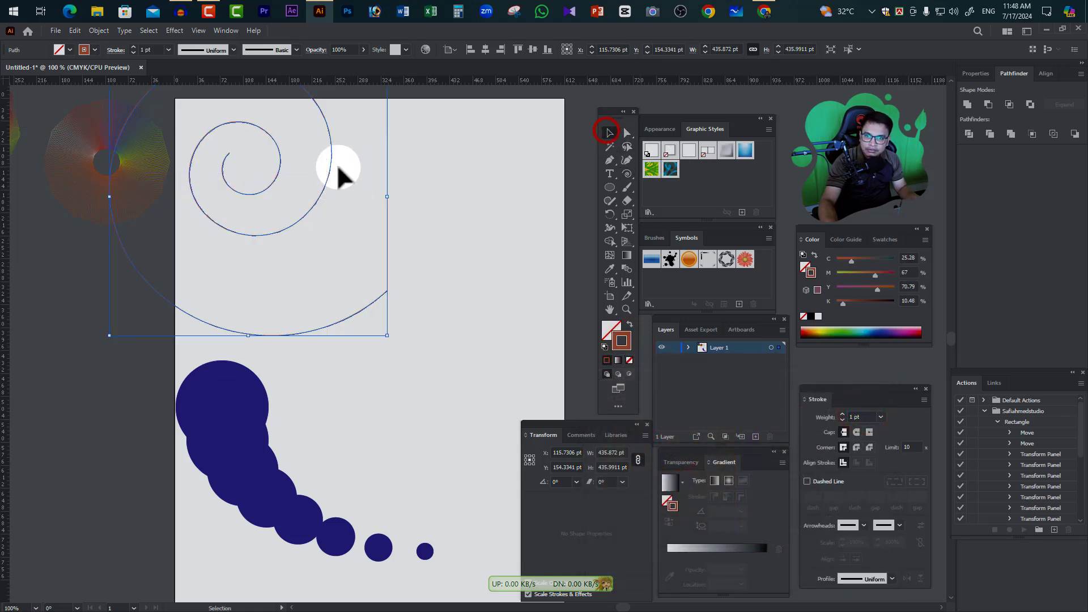
drag(328, 165, 499, 215)
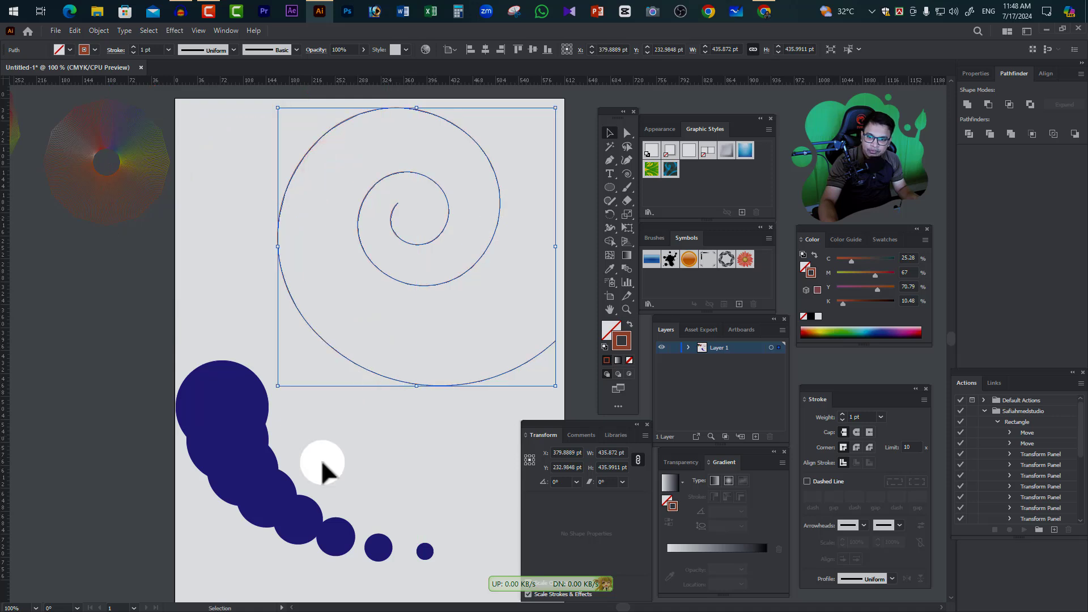
click(248, 459)
key(Delete)
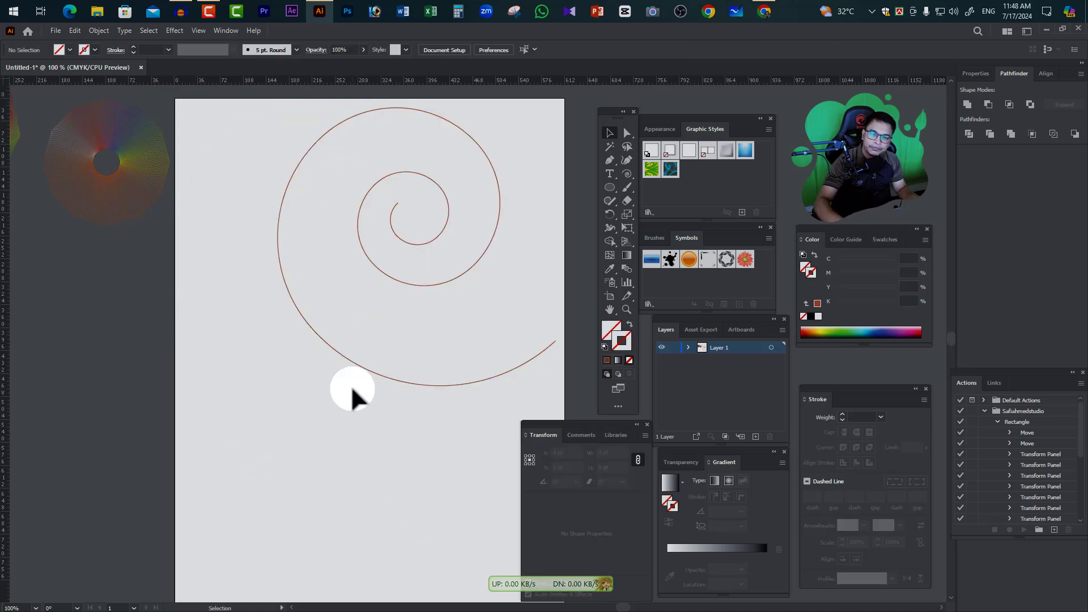
Draw two brown filled squares without stroke, about 21 pt wide near the artboard's lower-left corner and about 73 pt near its lower-right corner
alt+click(333, 346)
drag(360, 398, 154, 304)
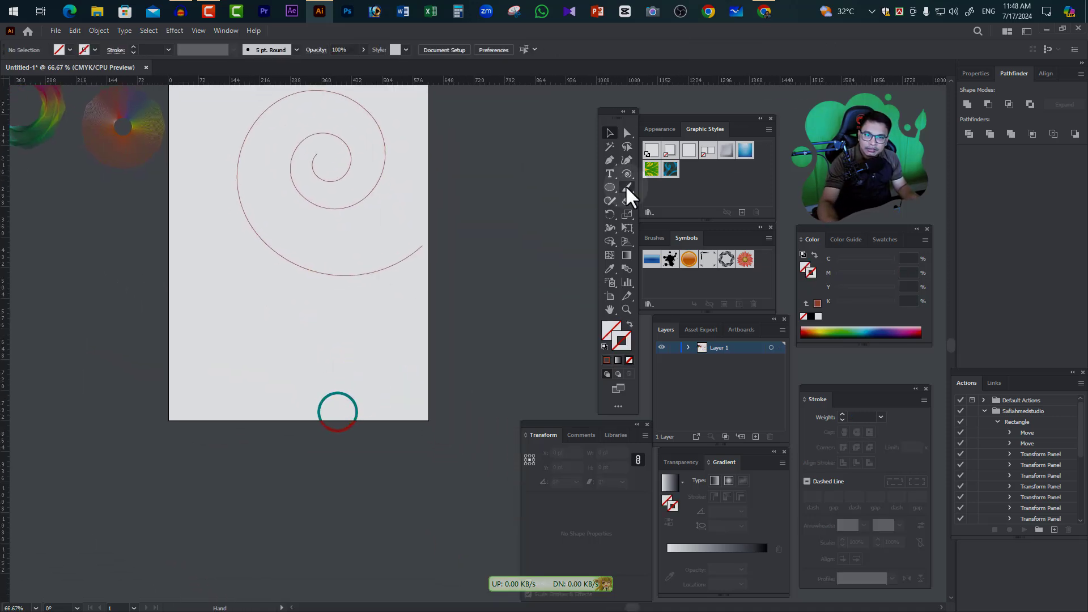
click(608, 188)
click(660, 187)
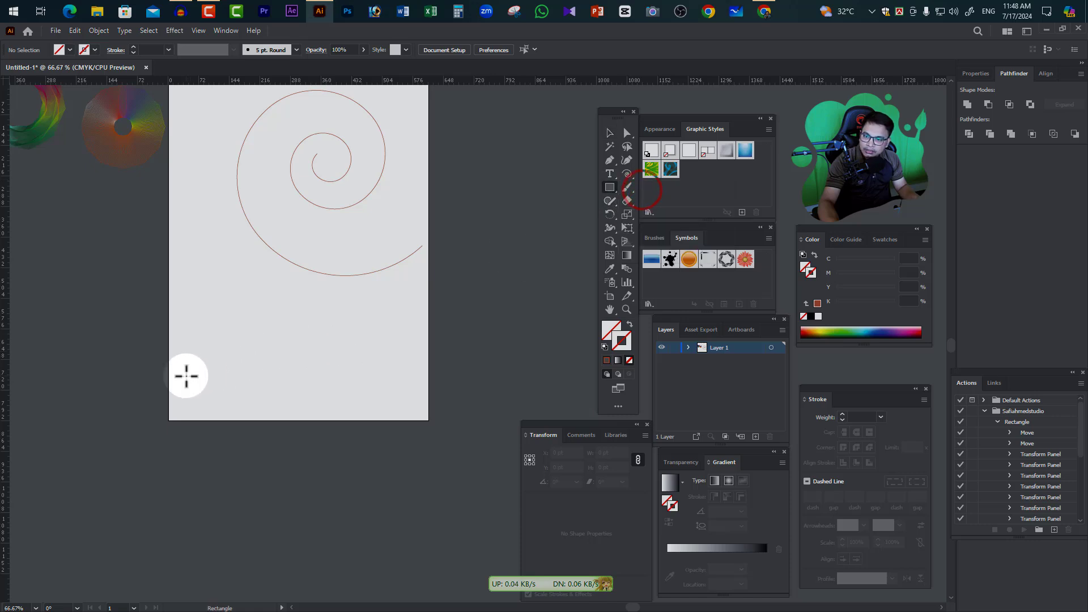
drag(180, 381, 188, 388)
click(621, 341)
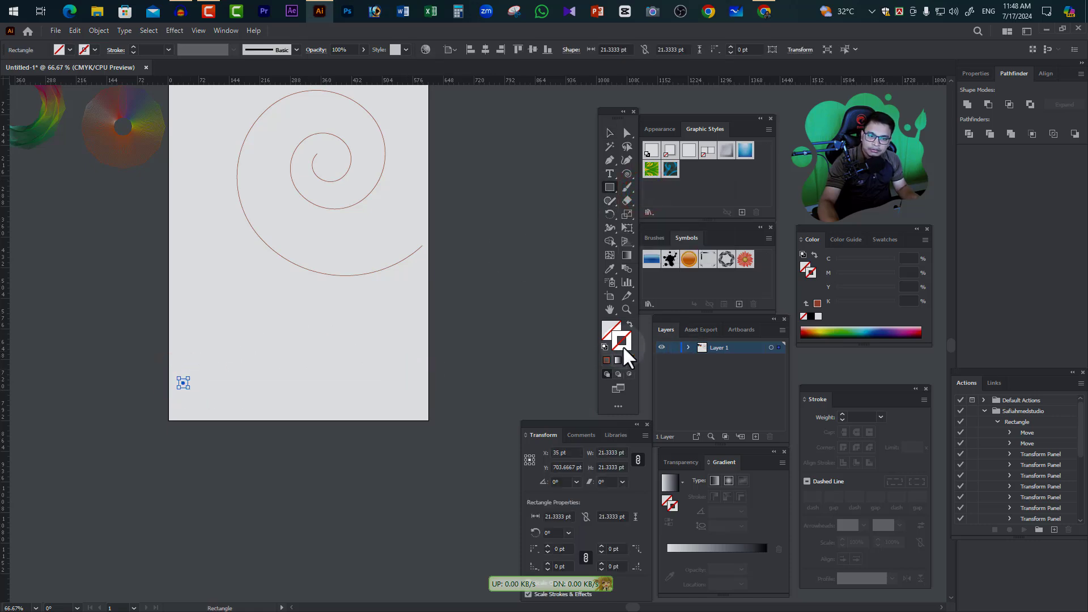
double_click(624, 343)
click(679, 446)
click(861, 416)
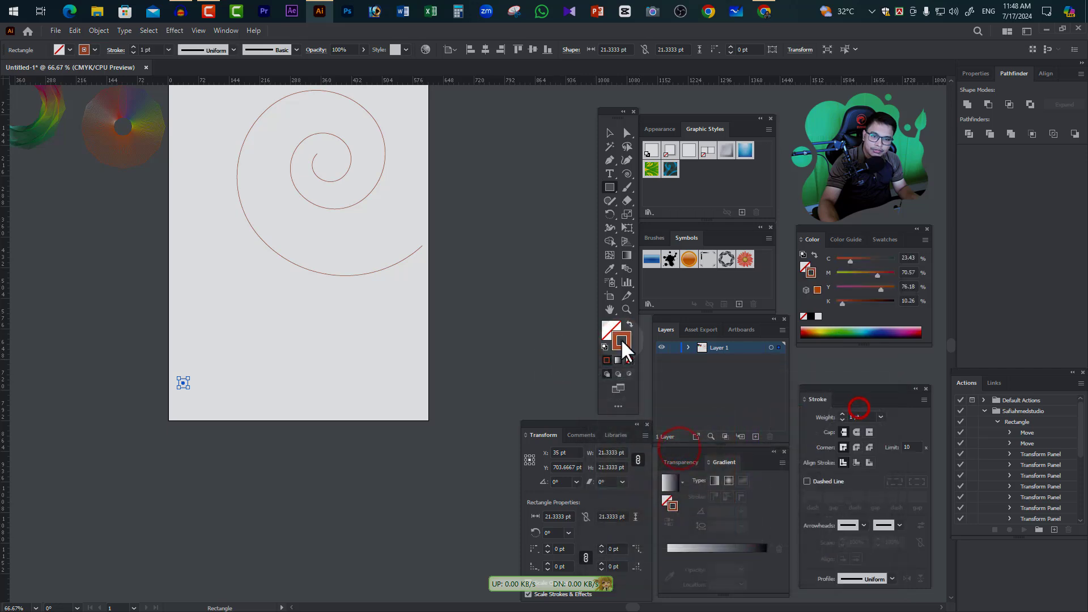
click(629, 325)
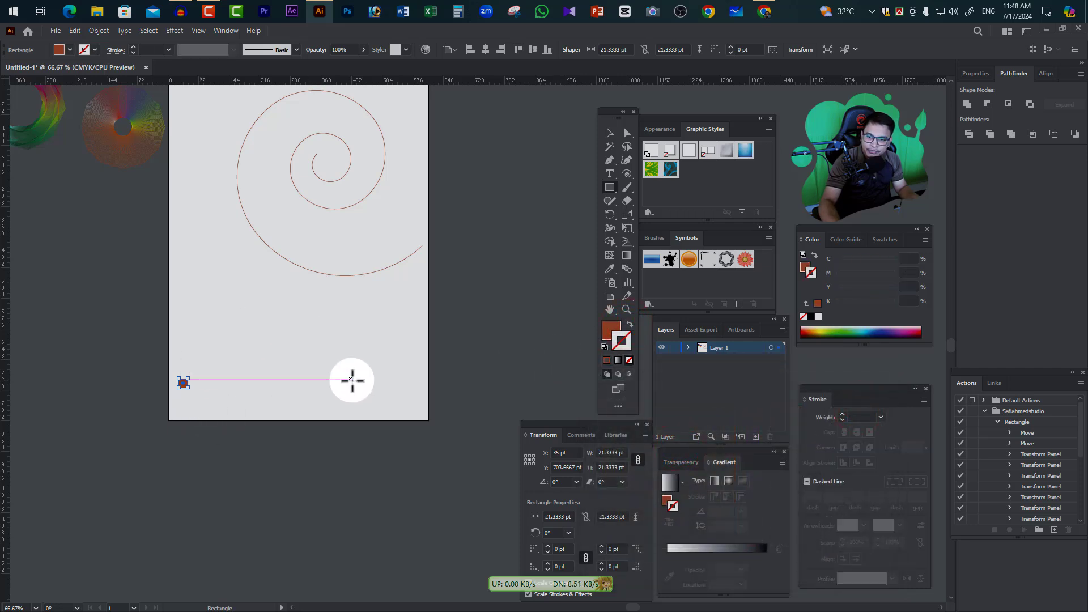
drag(391, 378, 423, 409)
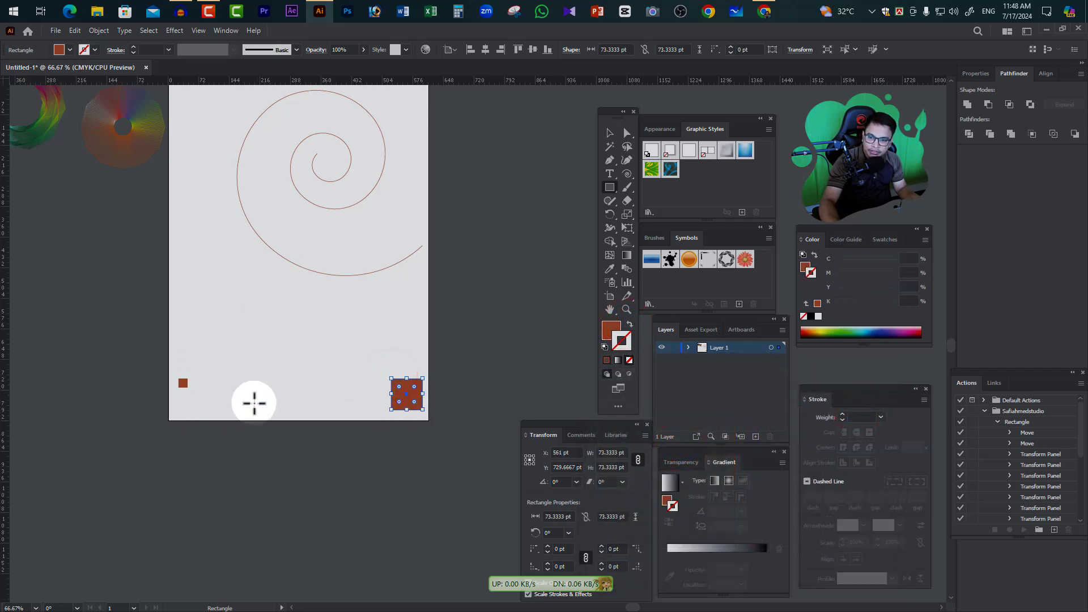
Blend the small square into the large square with the Blend tool
click(610, 132)
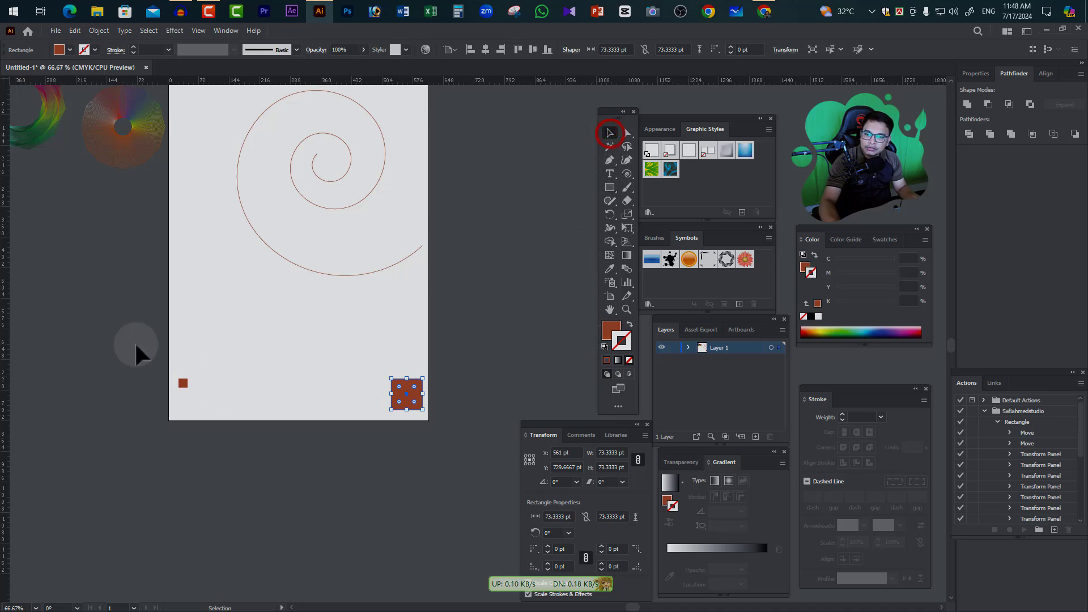
drag(135, 345, 501, 459)
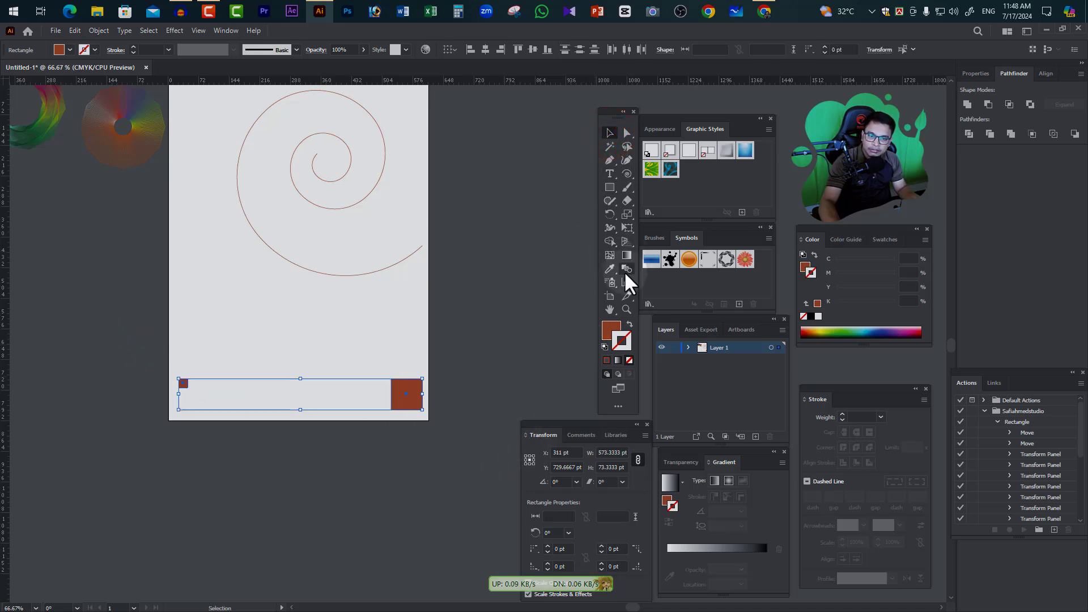
click(626, 269)
click(406, 392)
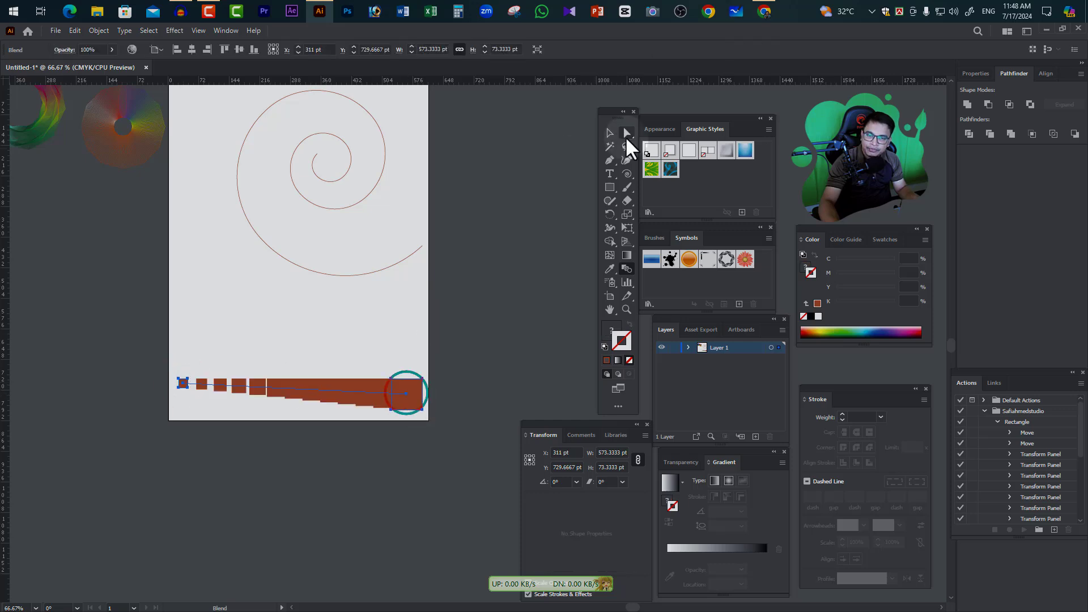
Replace the square blend's spine with the spiral and centre the resulting blend horizontally on the artboard
click(609, 133)
drag(434, 452, 328, 149)
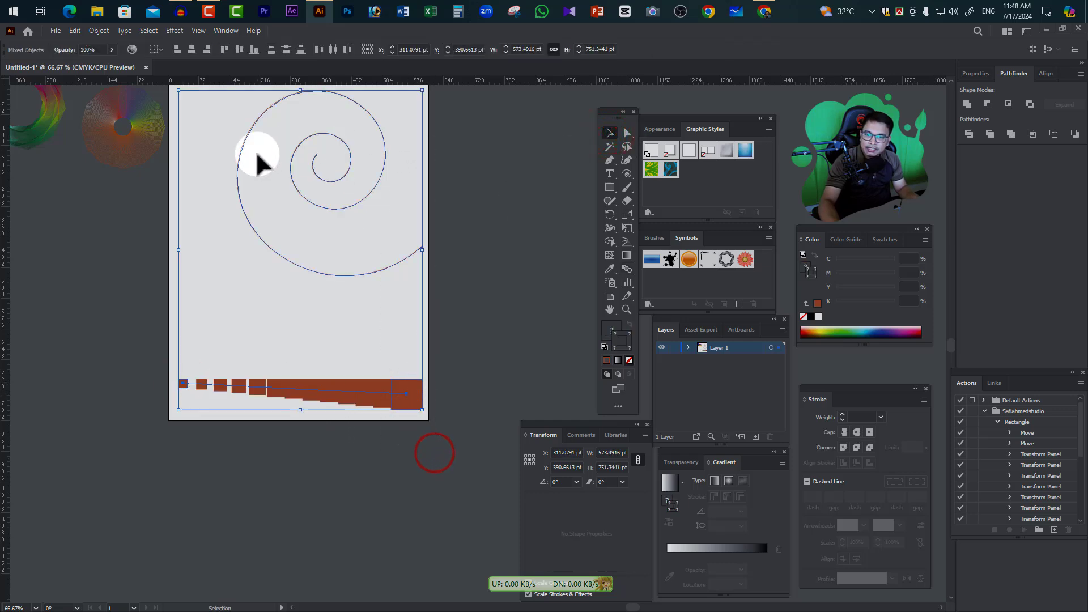
click(94, 31)
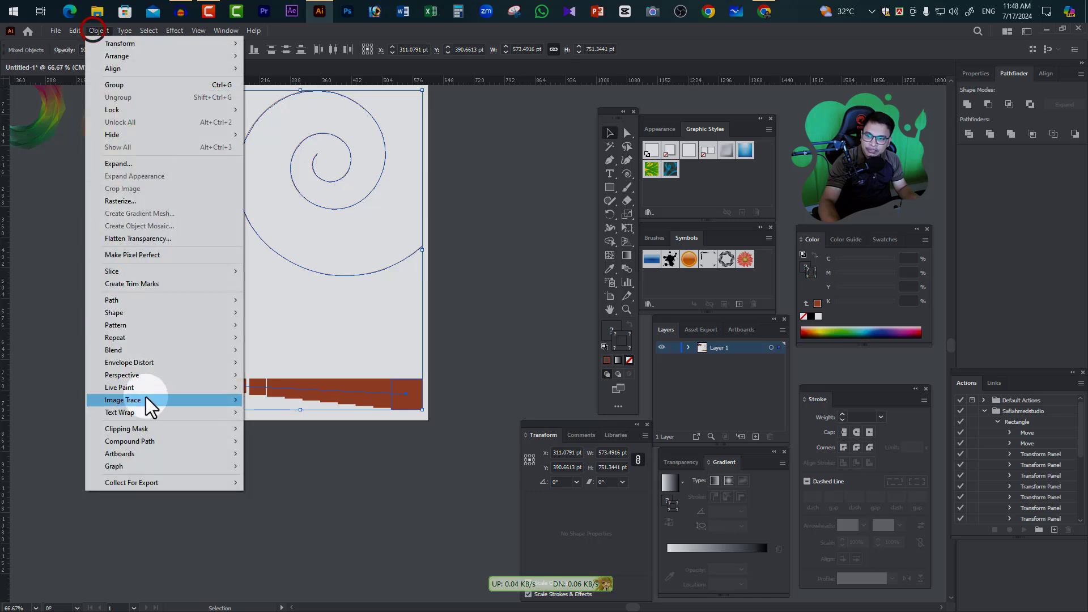
click(126, 352)
click(284, 412)
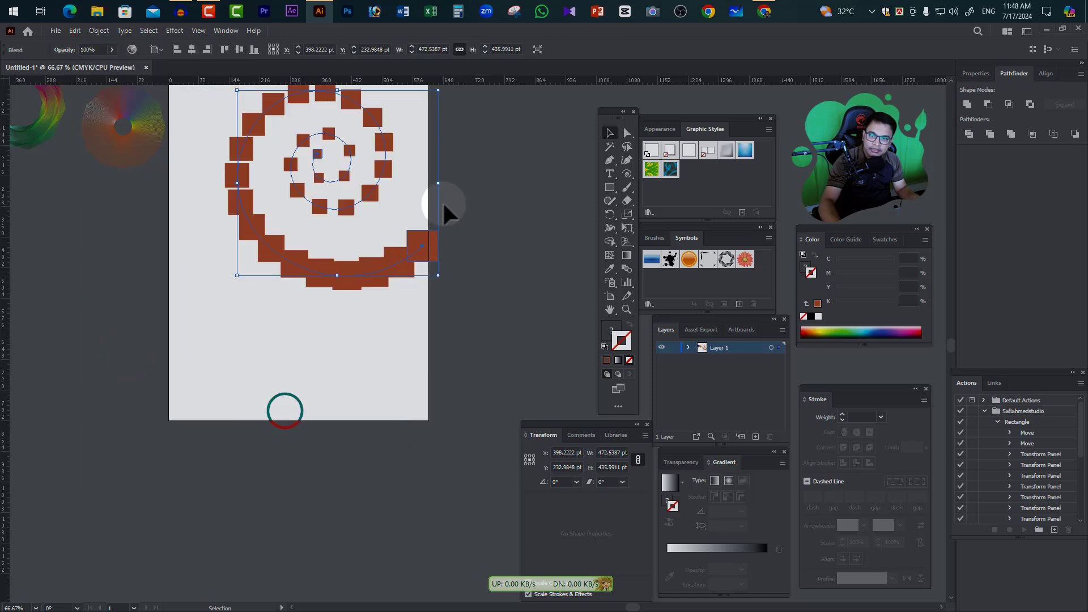
scroll(420, 244, up, 2)
drag(423, 318, 385, 330)
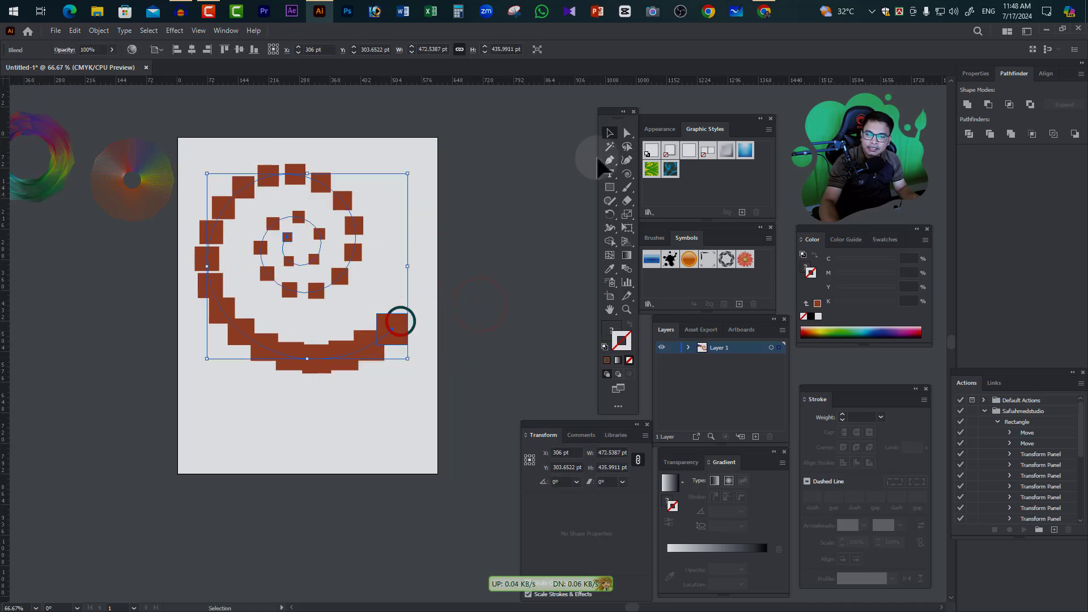
Select only the large end square of the spiral blend and rotate it about 48°
click(629, 134)
click(482, 294)
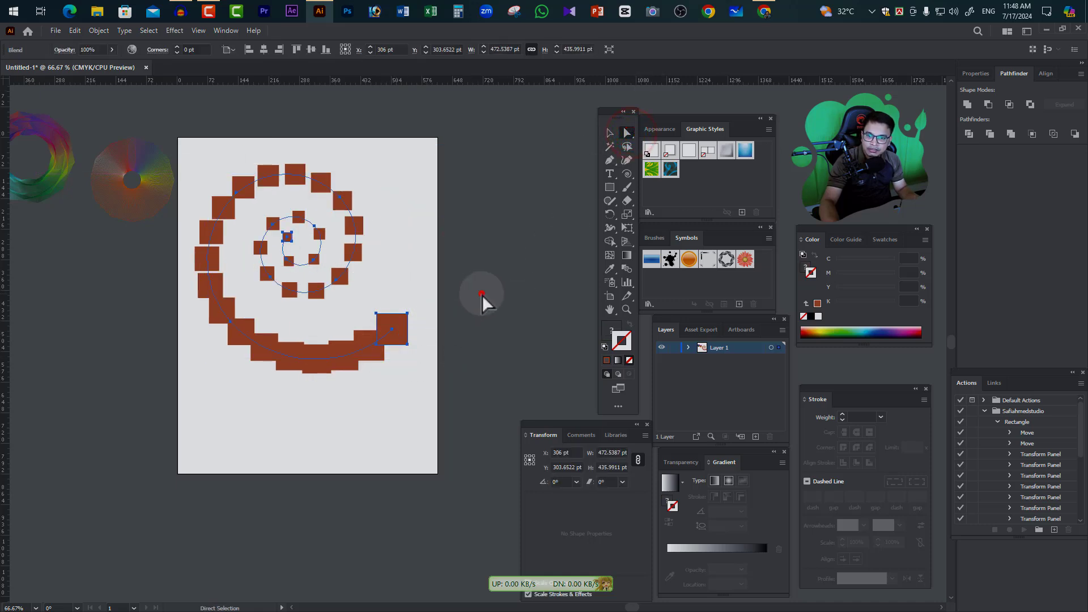
click(400, 323)
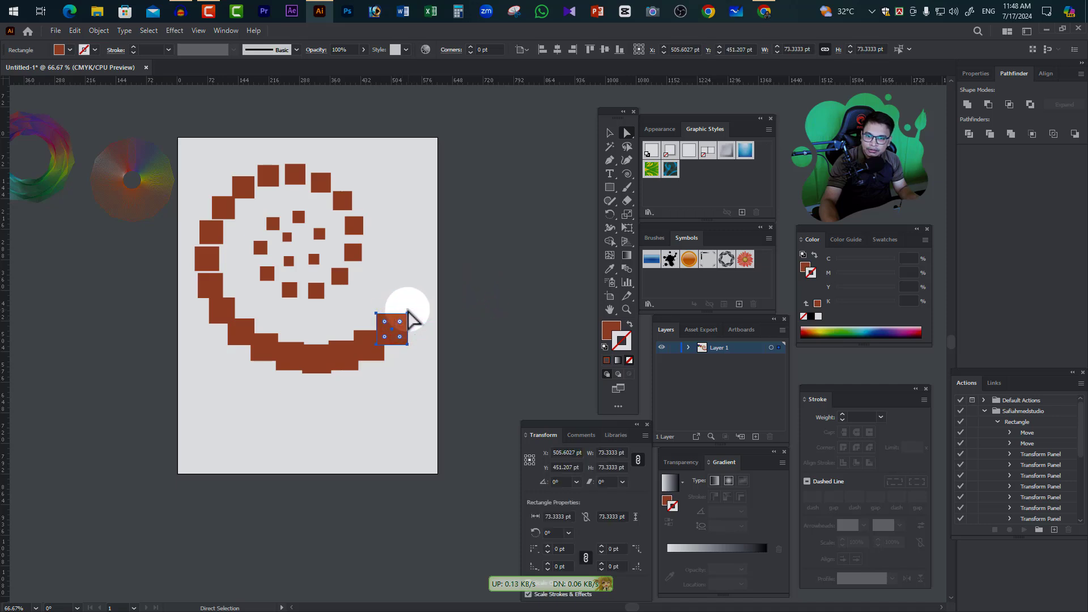
click(382, 406)
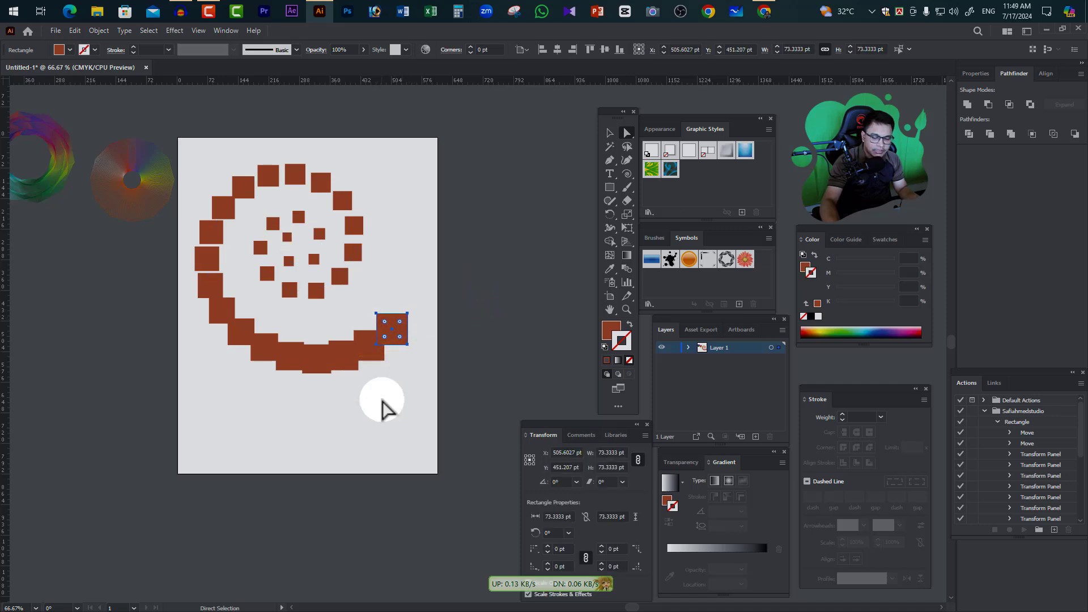
click(398, 327)
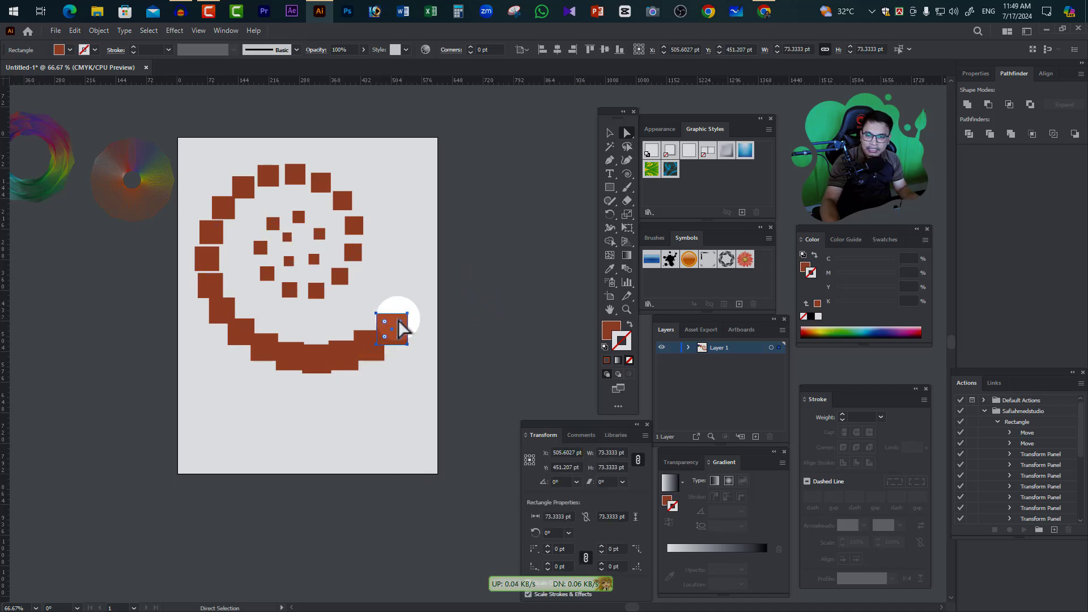
click(610, 132)
drag(413, 315, 391, 294)
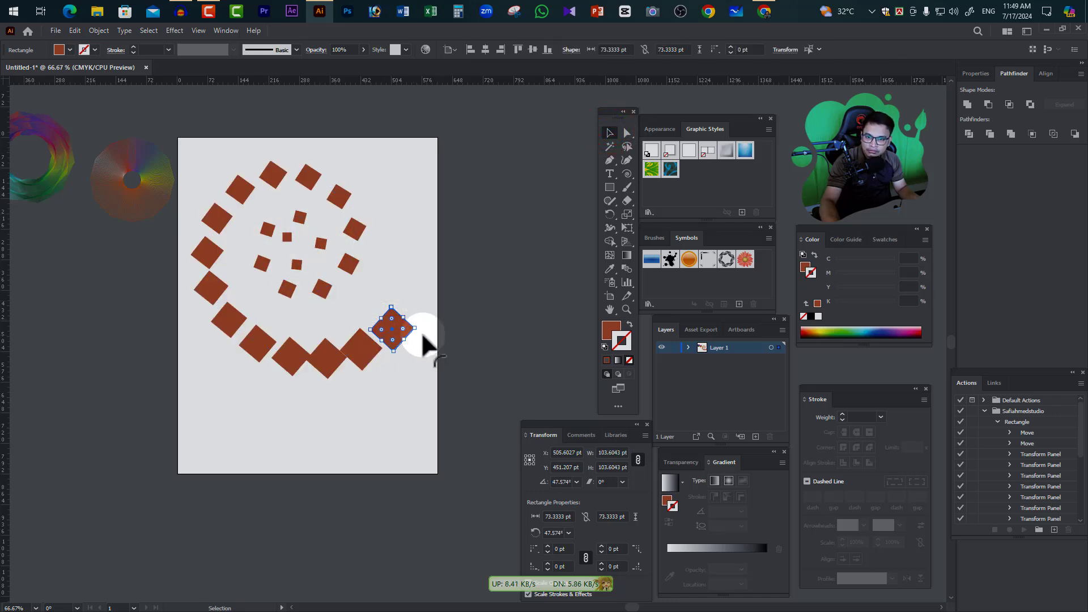
Select only the large end square of the spiral blend and scale it down to about 37 pt wide
click(405, 330)
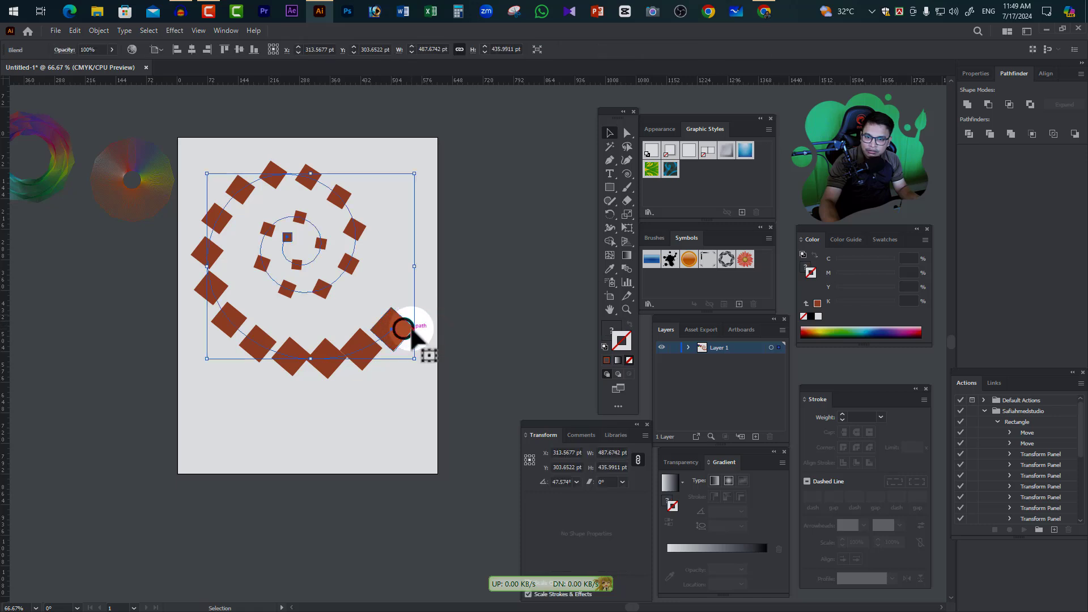
click(628, 133)
click(405, 330)
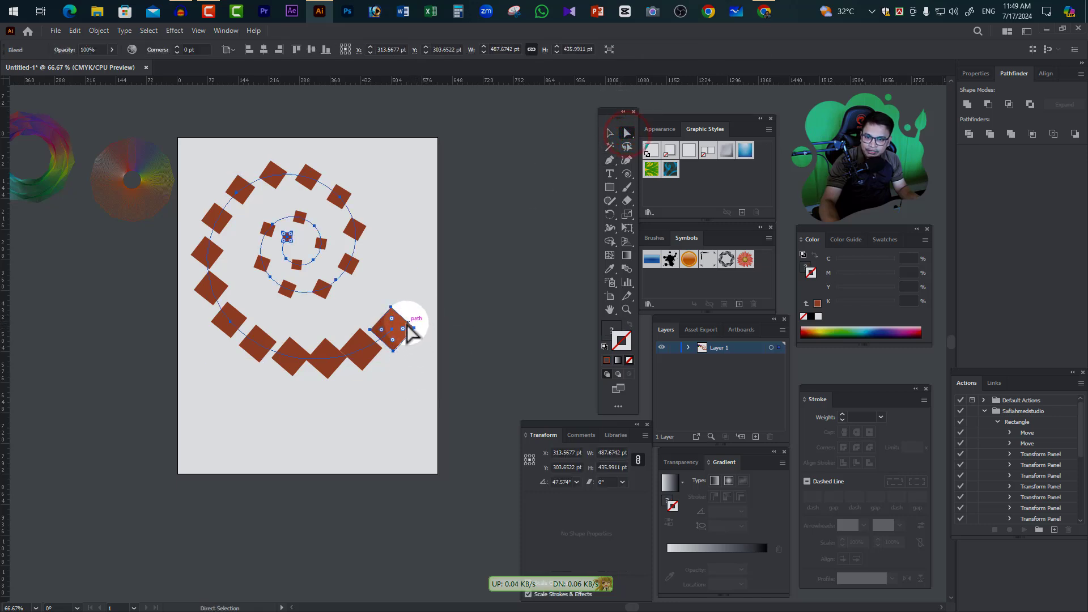
click(404, 327)
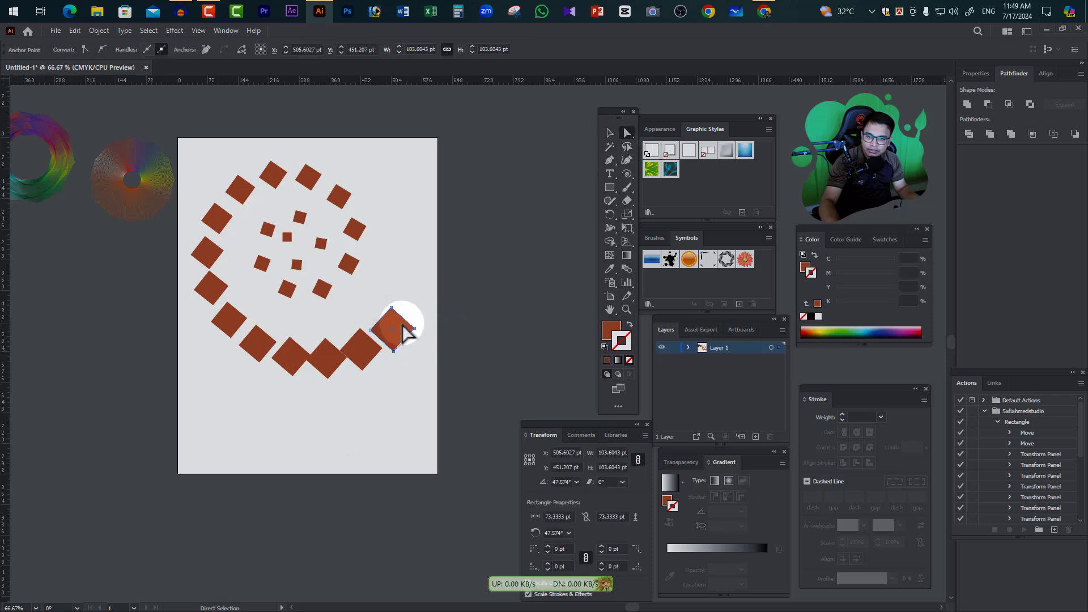
click(610, 132)
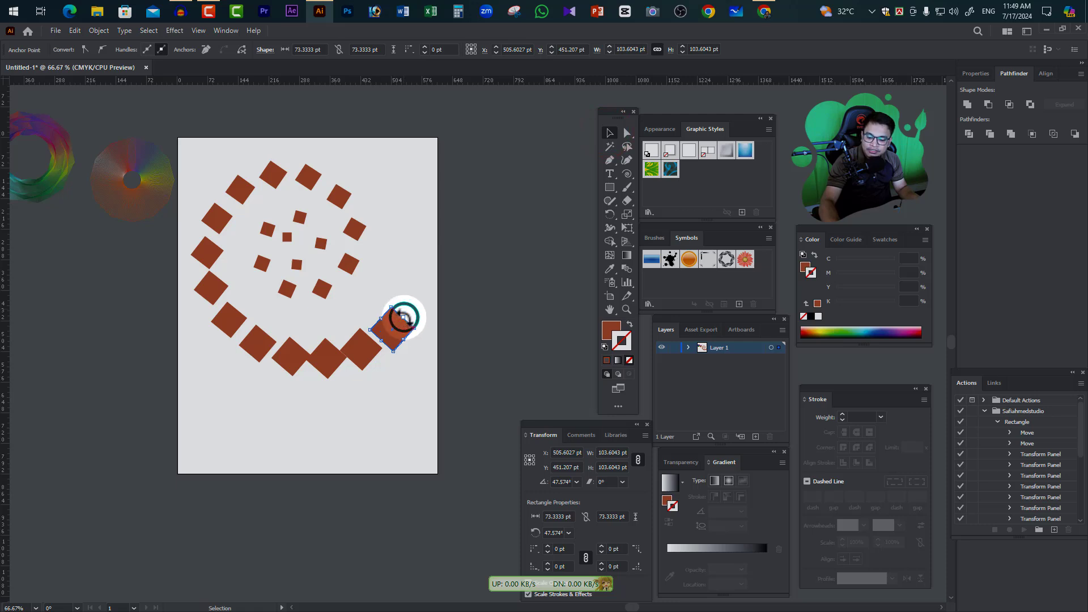
drag(404, 316, 393, 328)
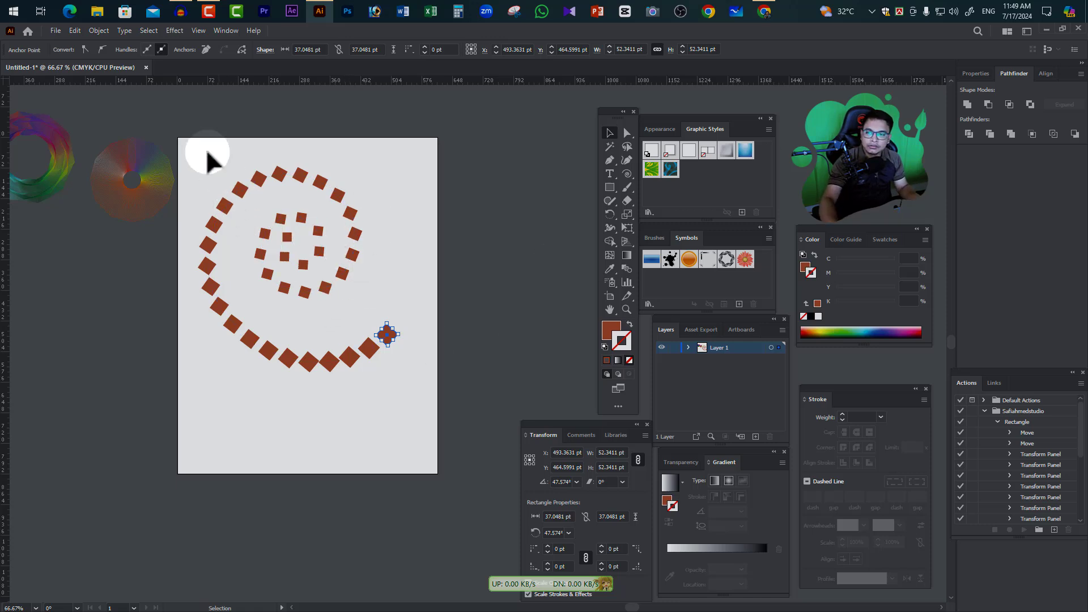
Expand the spiral square blend into individual editable squares and deselect the resulting group
click(335, 301)
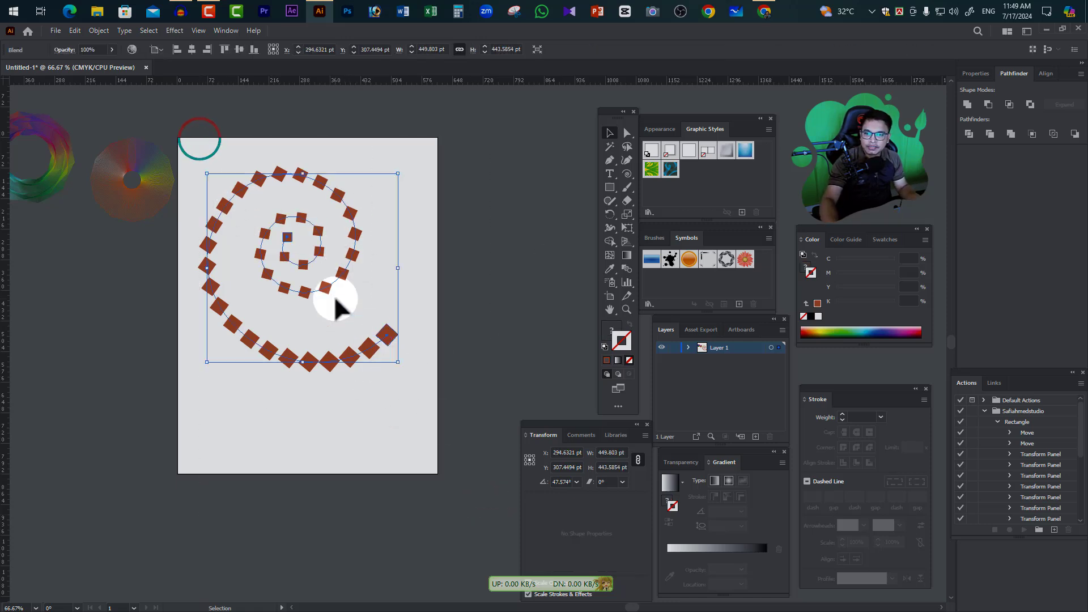
click(100, 32)
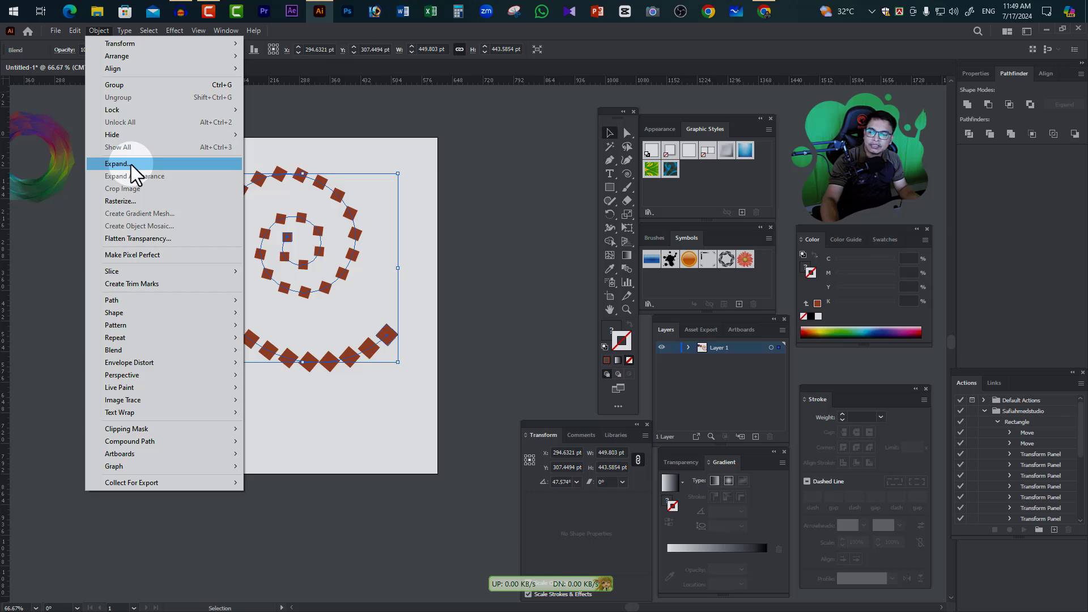
mouse_move(133, 352)
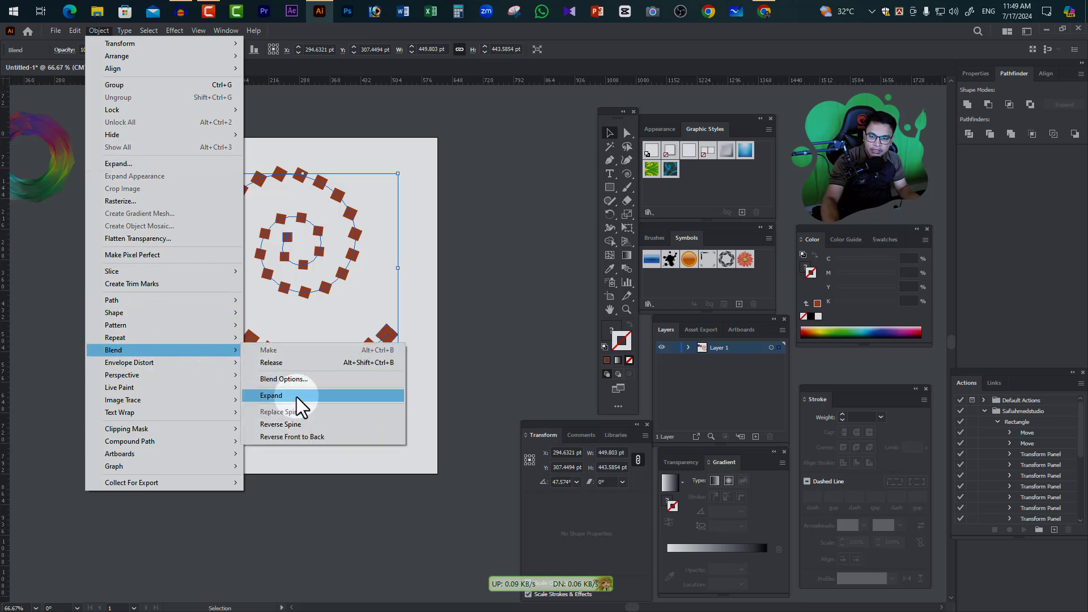
click(297, 397)
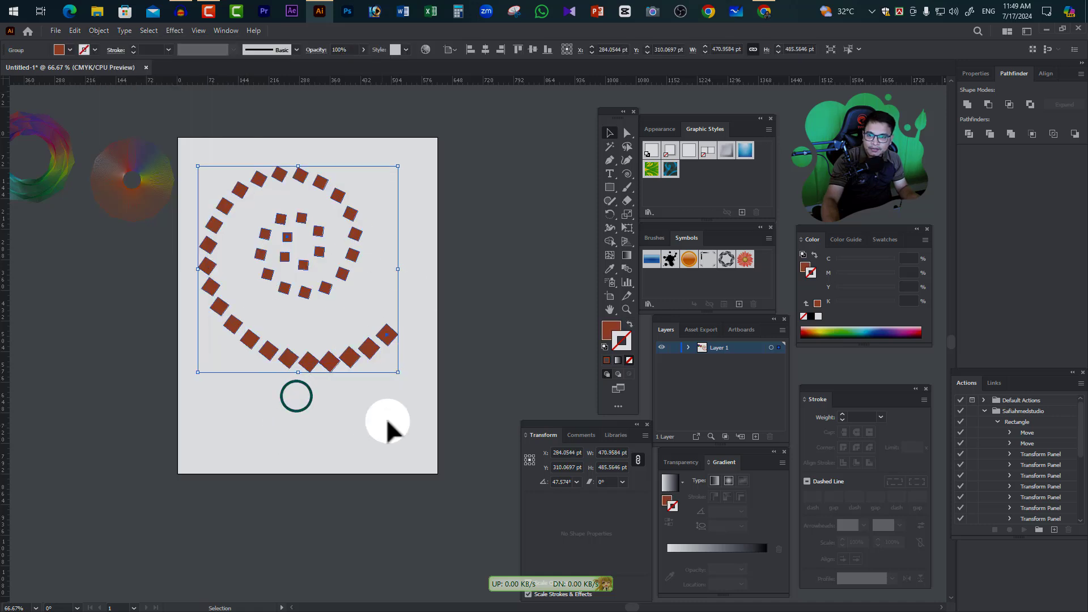
click(333, 408)
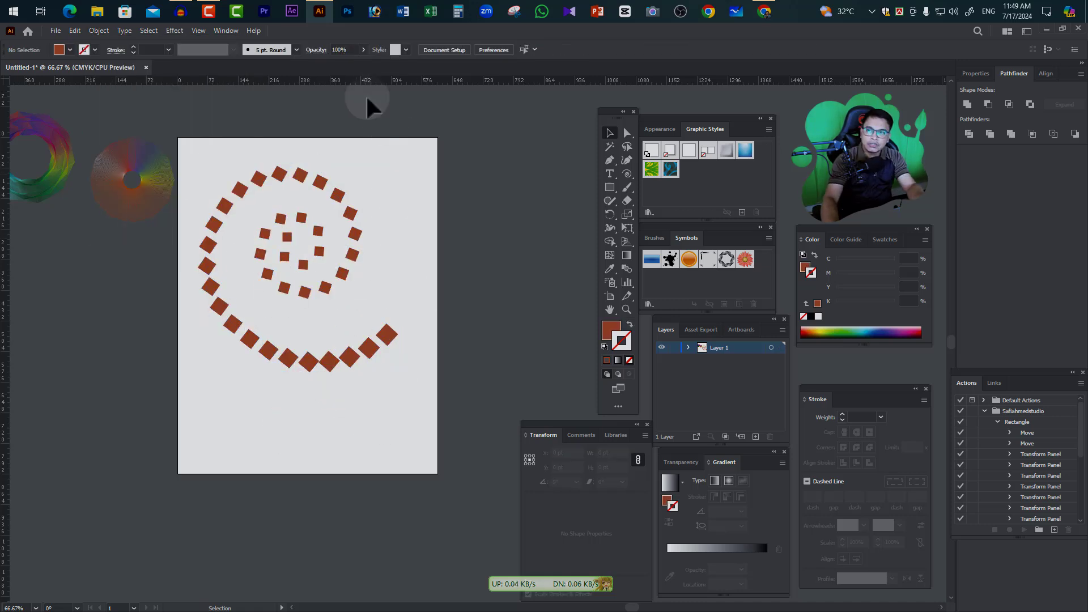